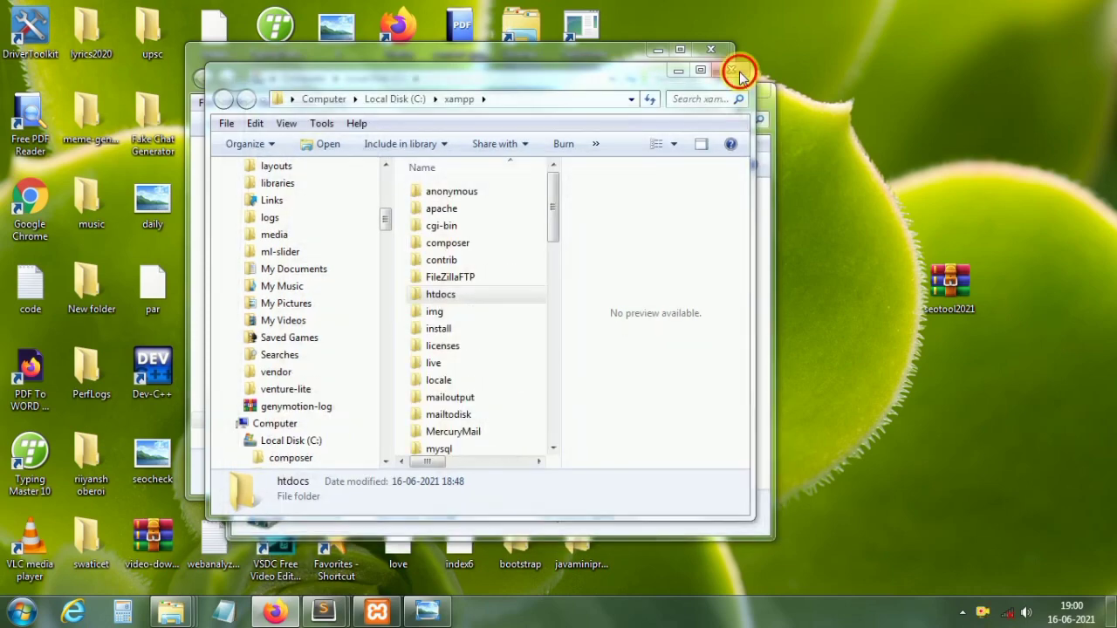
Step: Close the stacked Explorer folder windows to reveal the desktop
{"action": "left_click", "coordinate": [748, 81]}
{"action": "left_click", "coordinate": [750, 92]}
{"action": "left_click", "coordinate": [751, 93]}
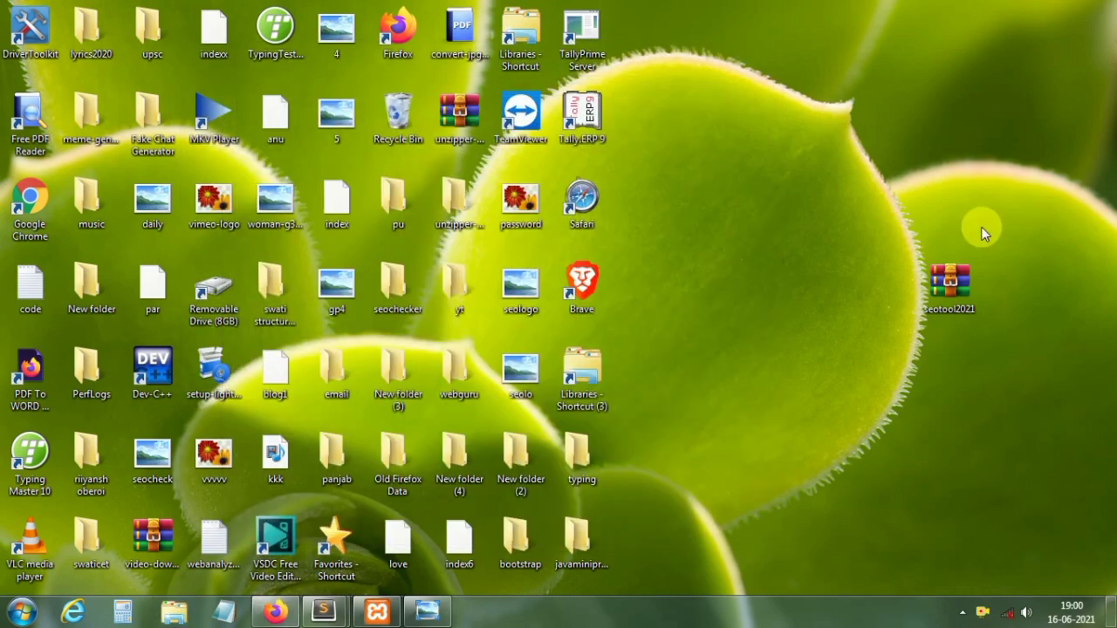
Step: Copy the seotool2021 zip archive from the desktop to the clipboard
{"action": "left_click_drag", "start_coordinate": [951, 283], "coordinate": [973, 147]}
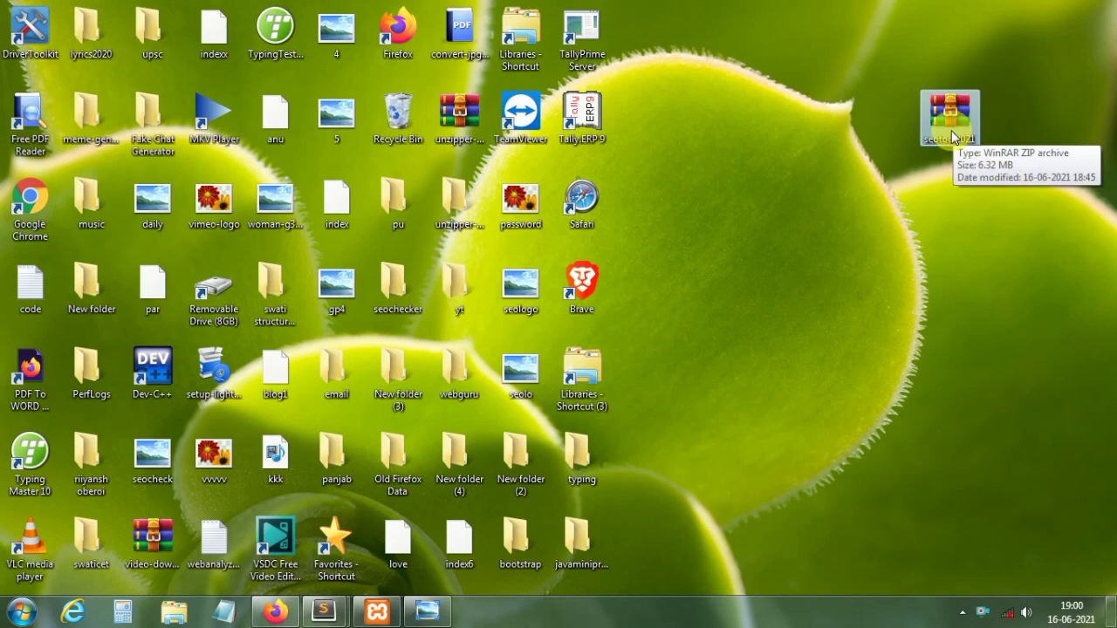
{"action": "right_click", "coordinate": [951, 130]}
{"action": "left_click", "coordinate": [974, 346]}
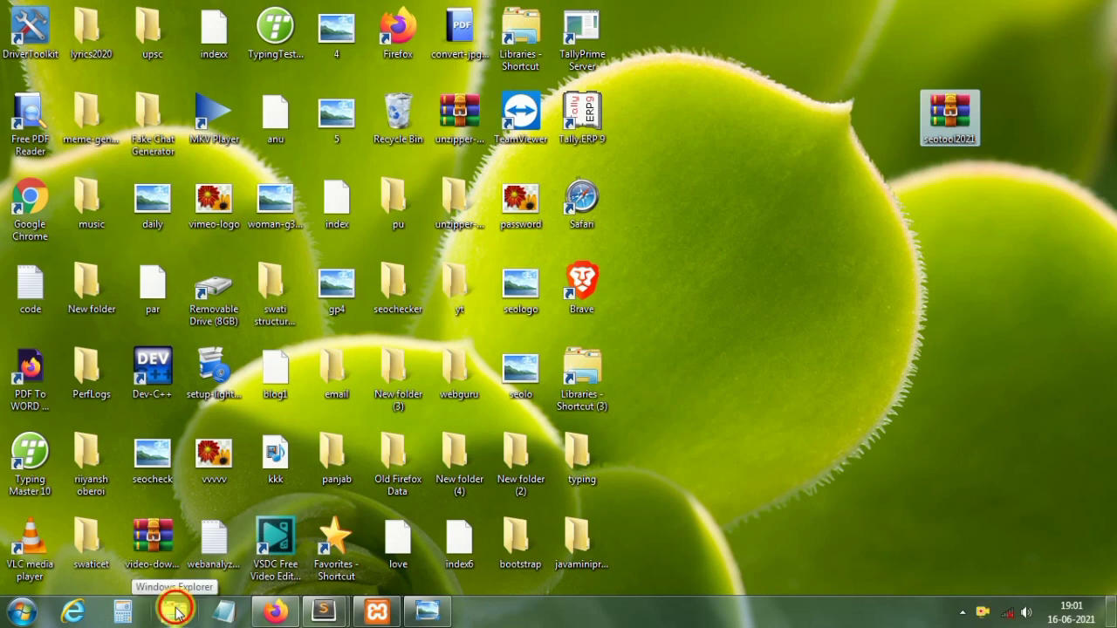
Step: Open a new Explorer window and browse to C:\xampp\htdocs
{"action": "left_click", "coordinate": [177, 613]}
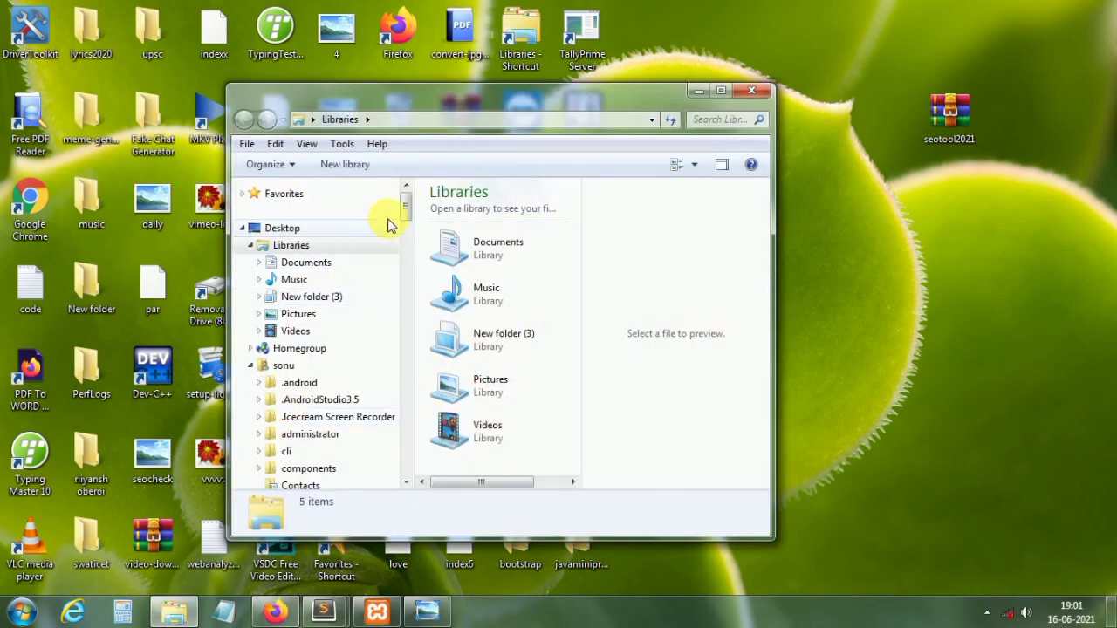
{"action": "left_click_drag", "start_coordinate": [405, 206], "coordinate": [406, 264]}
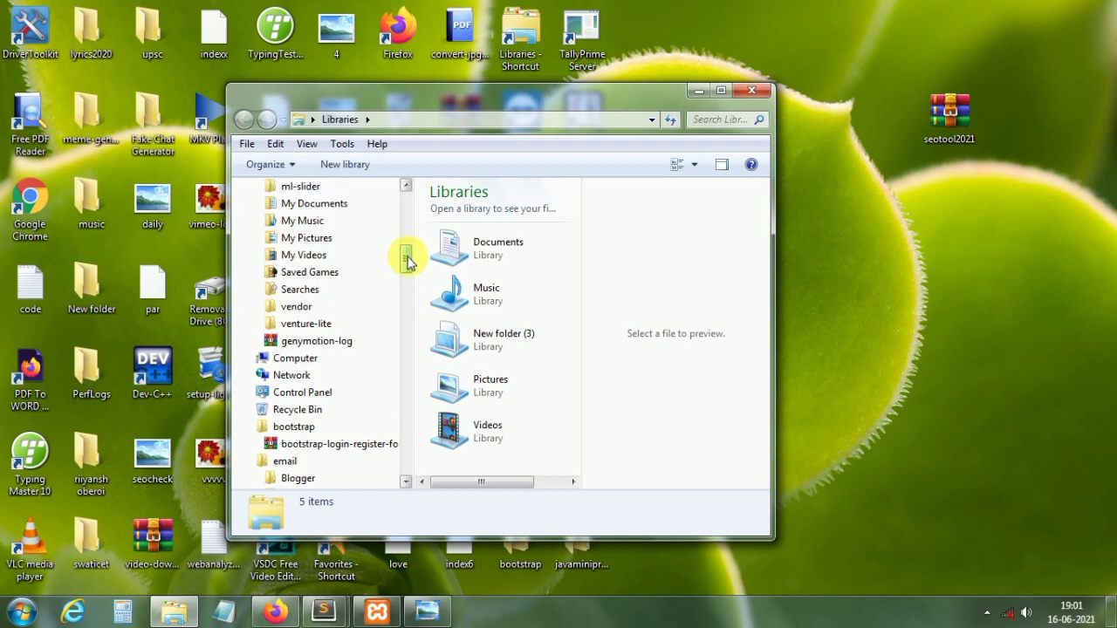
{"action": "left_click", "coordinate": [291, 359]}
{"action": "double_click", "coordinate": [483, 276]}
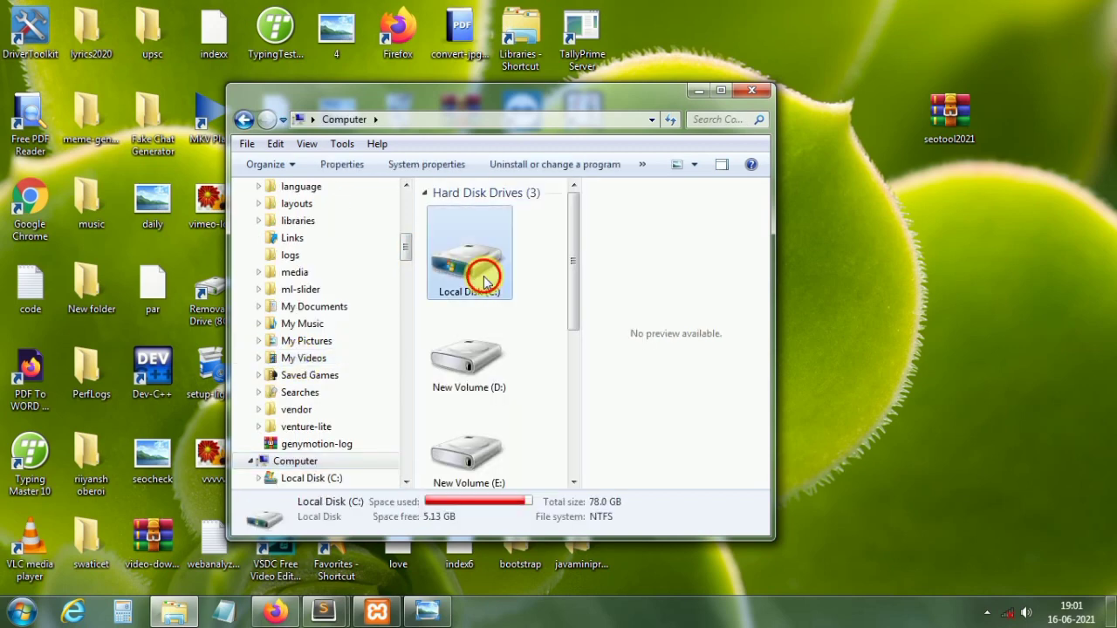
{"action": "left_click_drag", "start_coordinate": [599, 237], "coordinate": [598, 305]}
{"action": "double_click", "coordinate": [498, 318]}
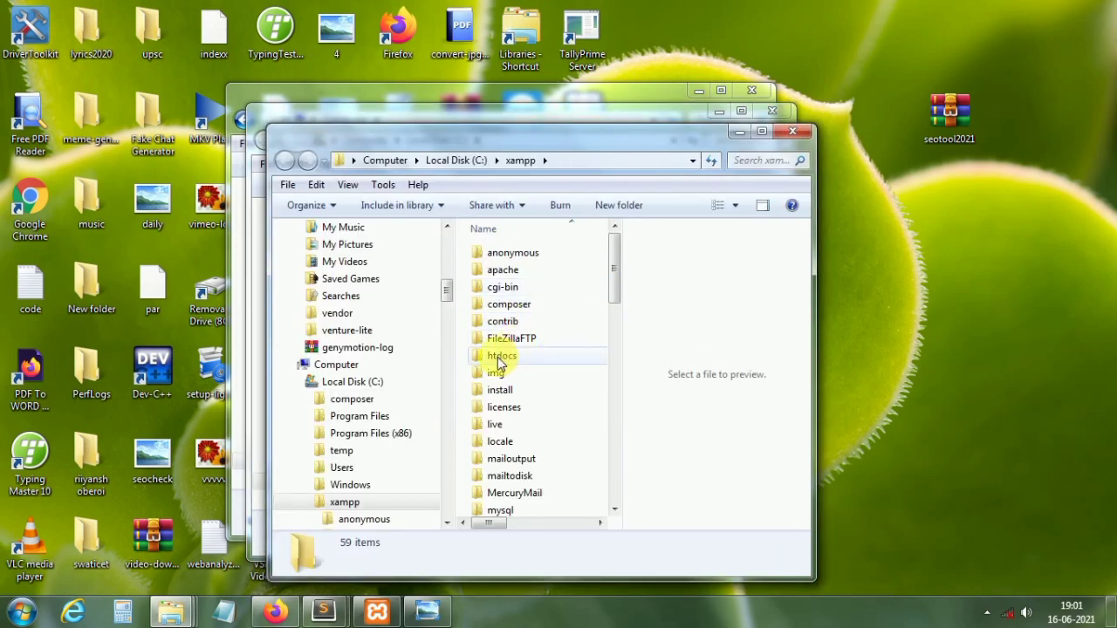
{"action": "double_click", "coordinate": [500, 358]}
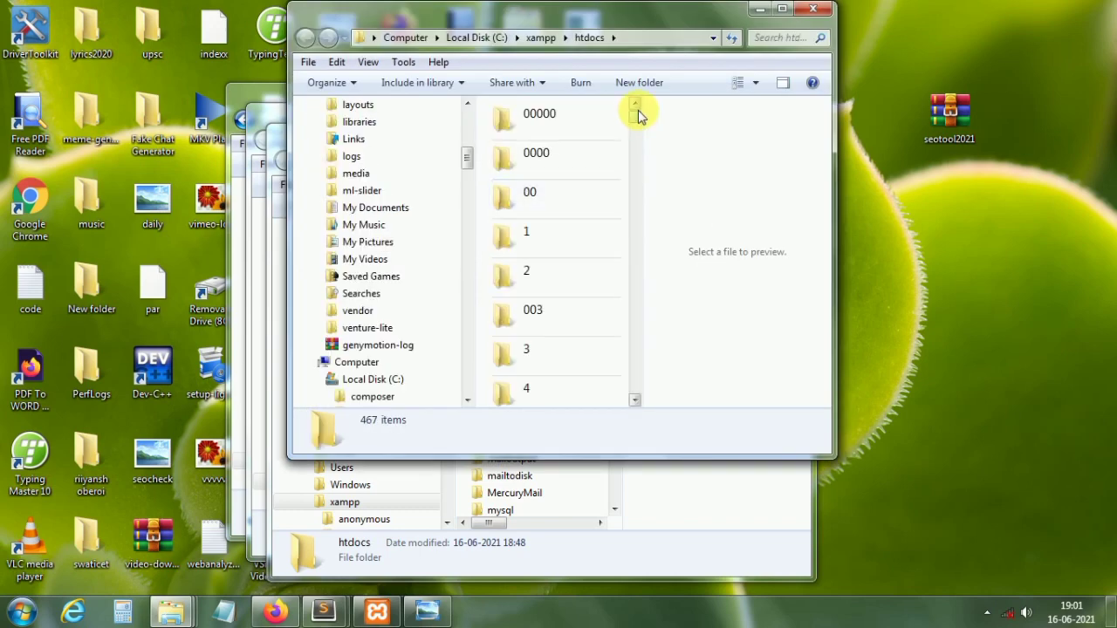
Step: Create a new folder in htdocs named tool2021
{"action": "left_click", "coordinate": [639, 82]}
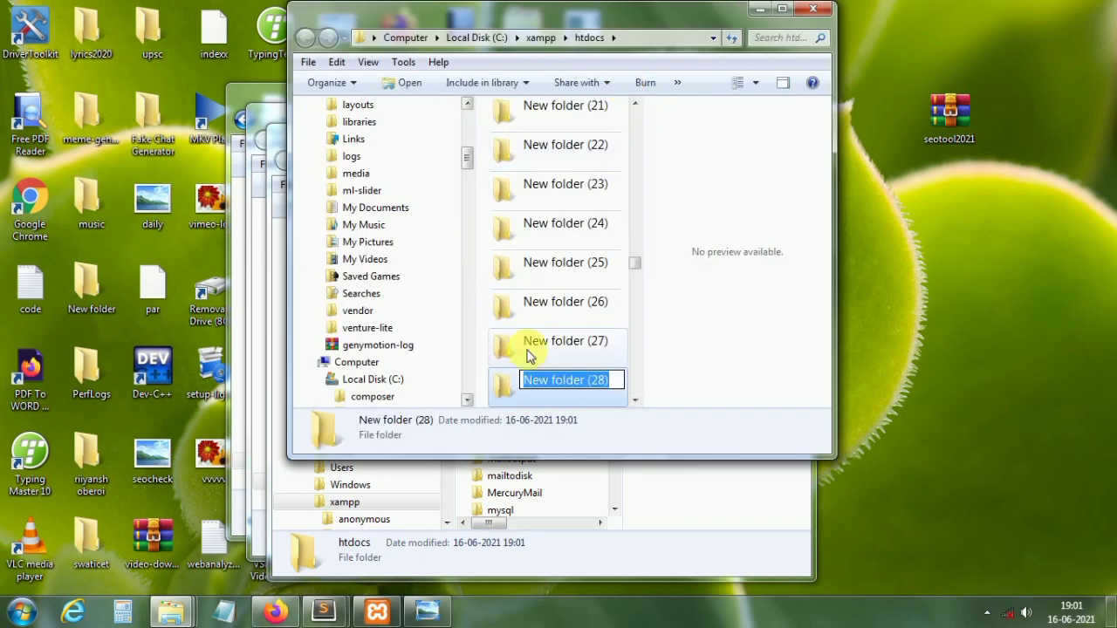
{"action": "key", "text": "BackSpace"}
{"action": "type", "text": "tool"}
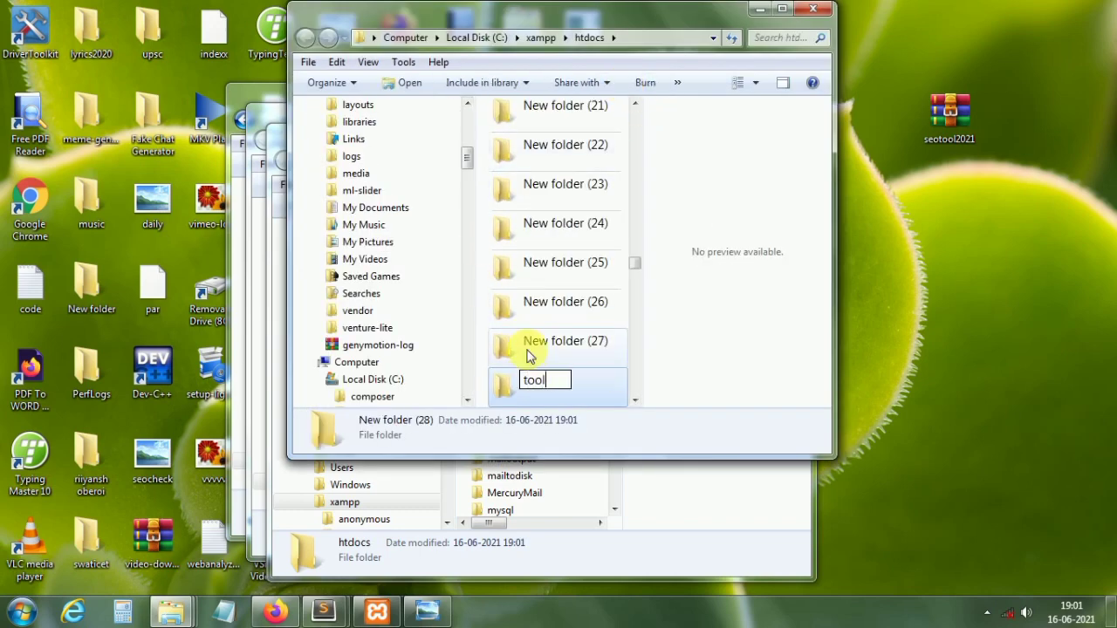
{"action": "type", "text": "2021"}
{"action": "key", "text": "Return"}
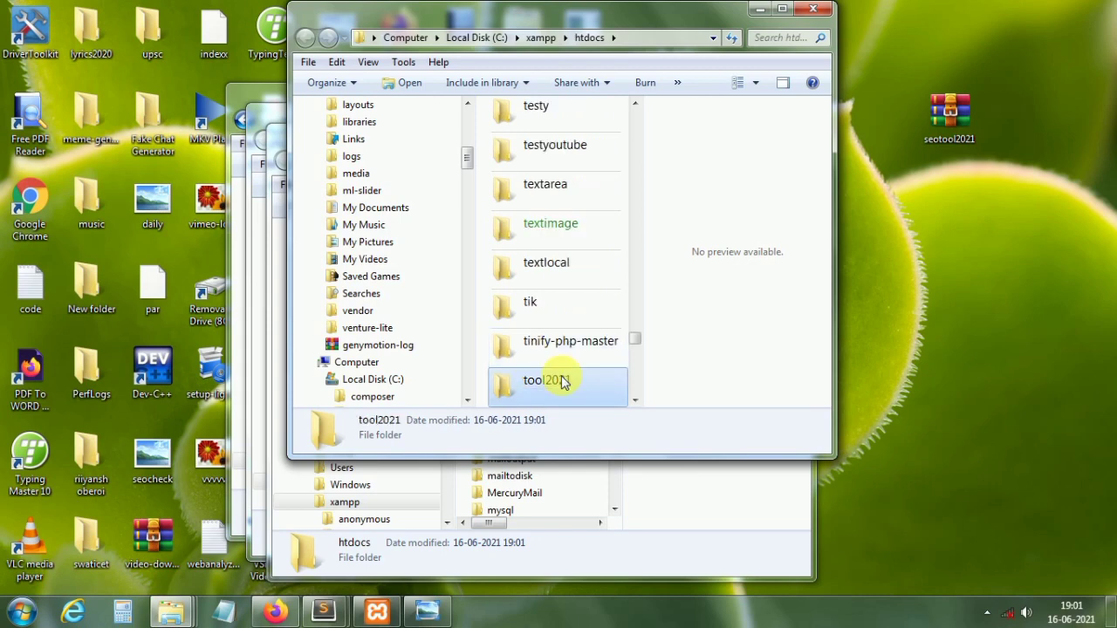
Step: Paste the seotool2021 archive into tool2021 and extract it there
{"action": "double_click", "coordinate": [563, 382]}
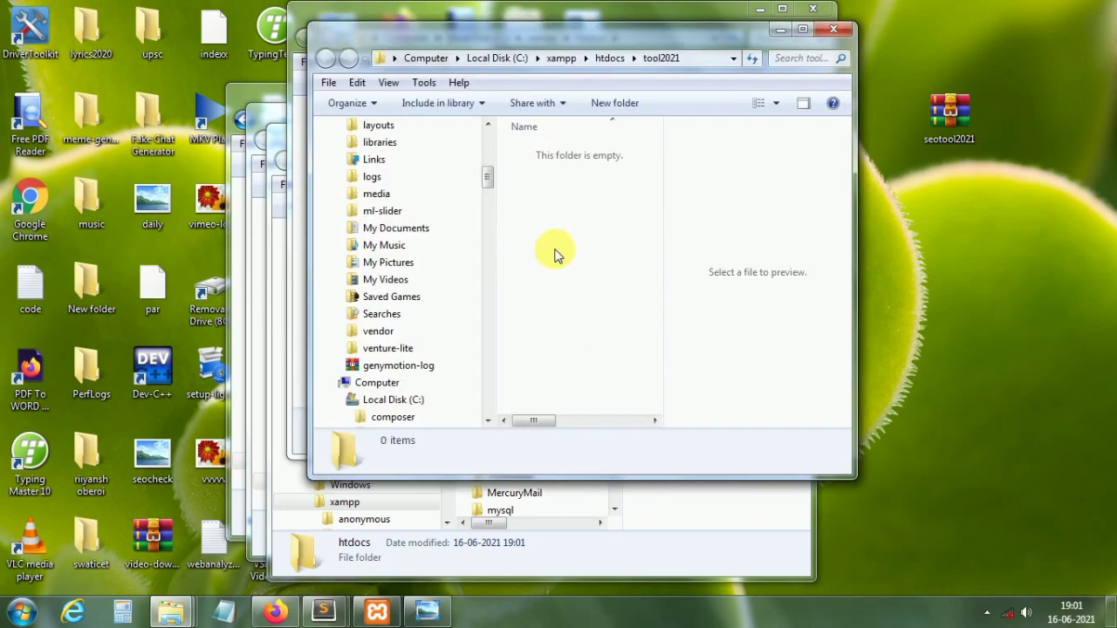
{"action": "key", "text": "ctrl+v"}
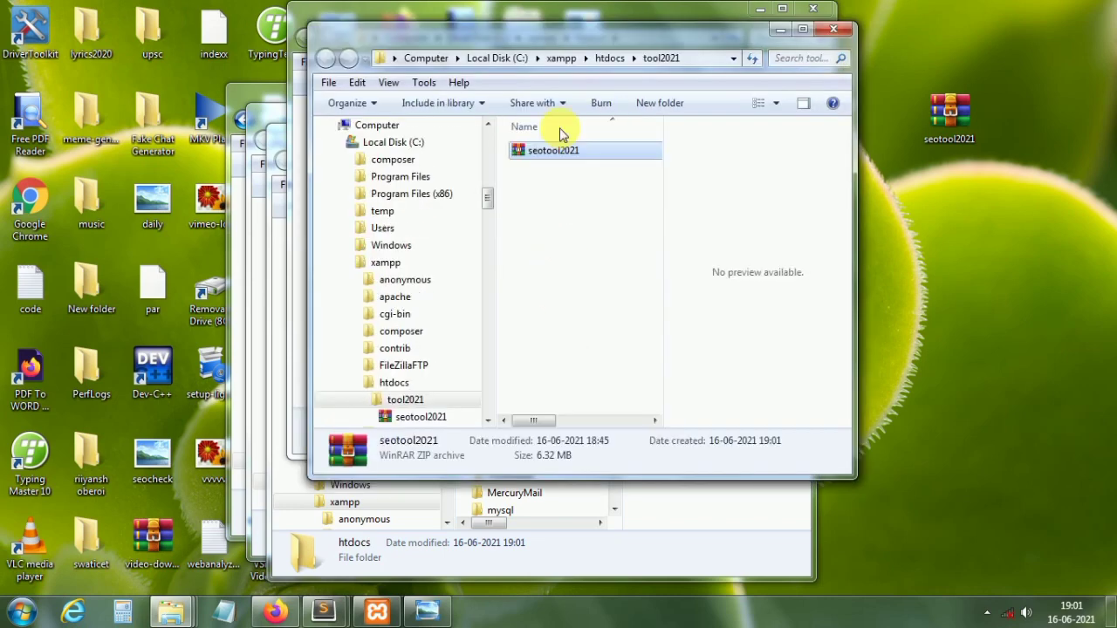
{"action": "right_click", "coordinate": [561, 150]}
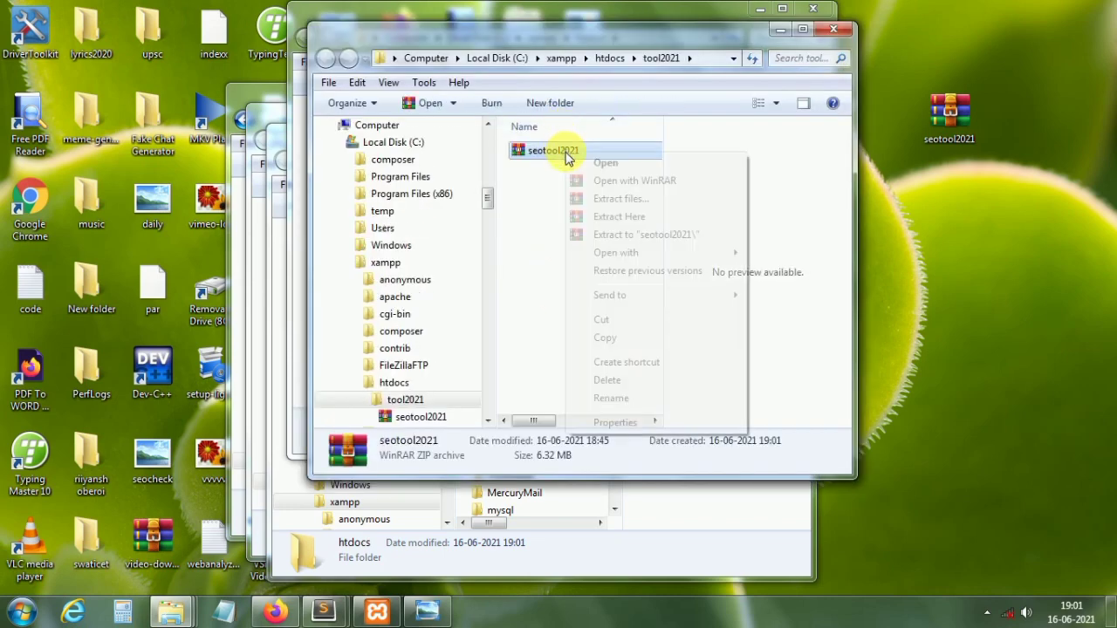
{"action": "left_click", "coordinate": [611, 217]}
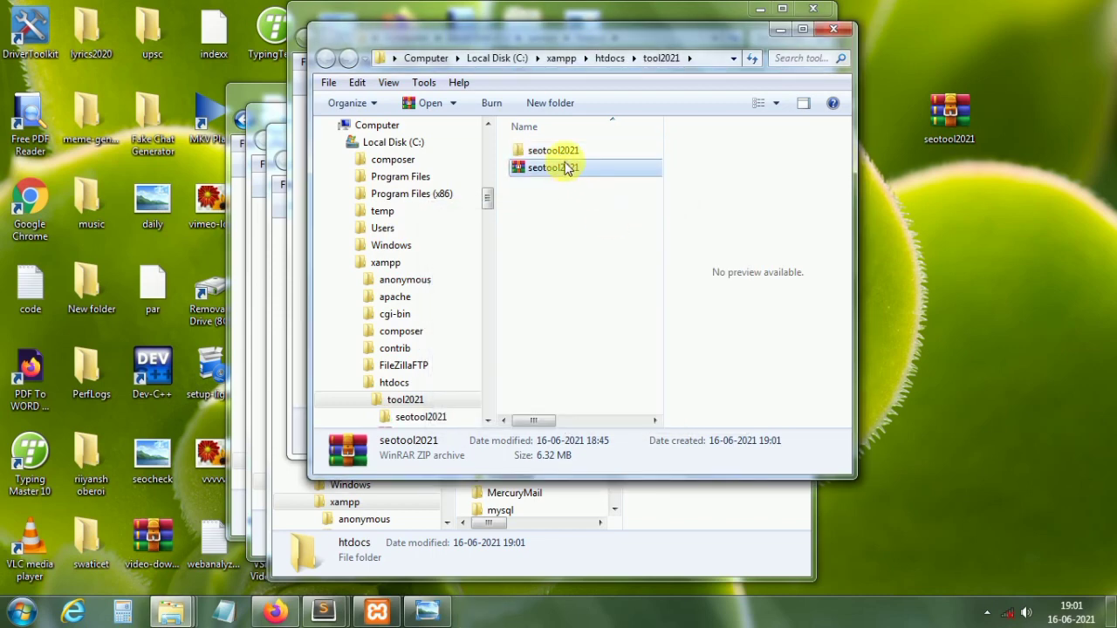
Step: Delete the seotool2021 zip and open the extracted seotool2021 folder
{"action": "right_click", "coordinate": [564, 168]}
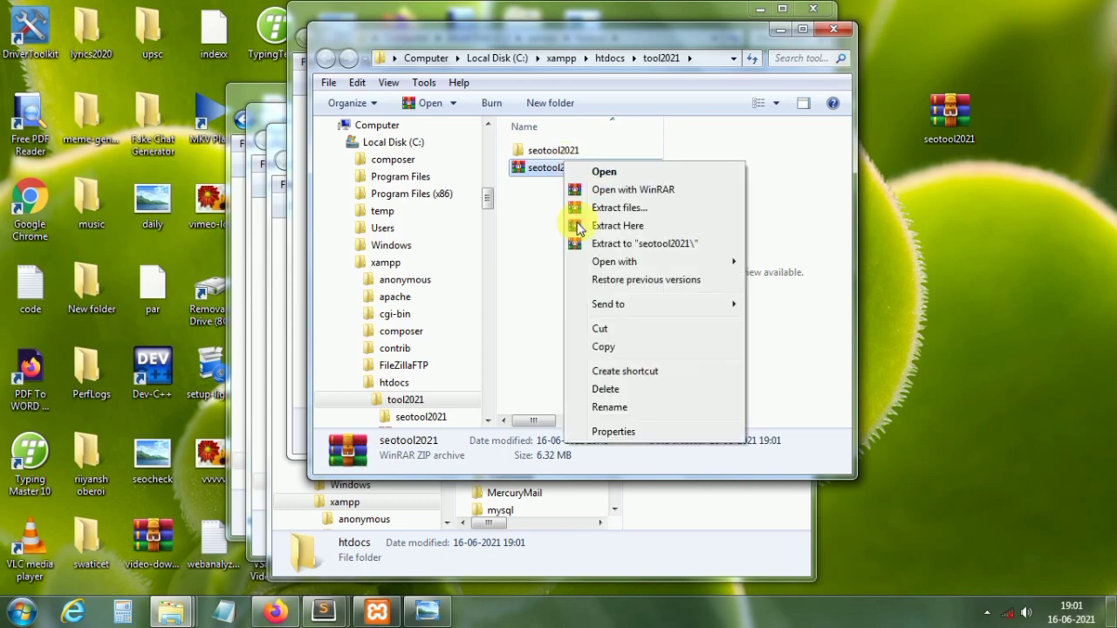
{"action": "left_click", "coordinate": [613, 391]}
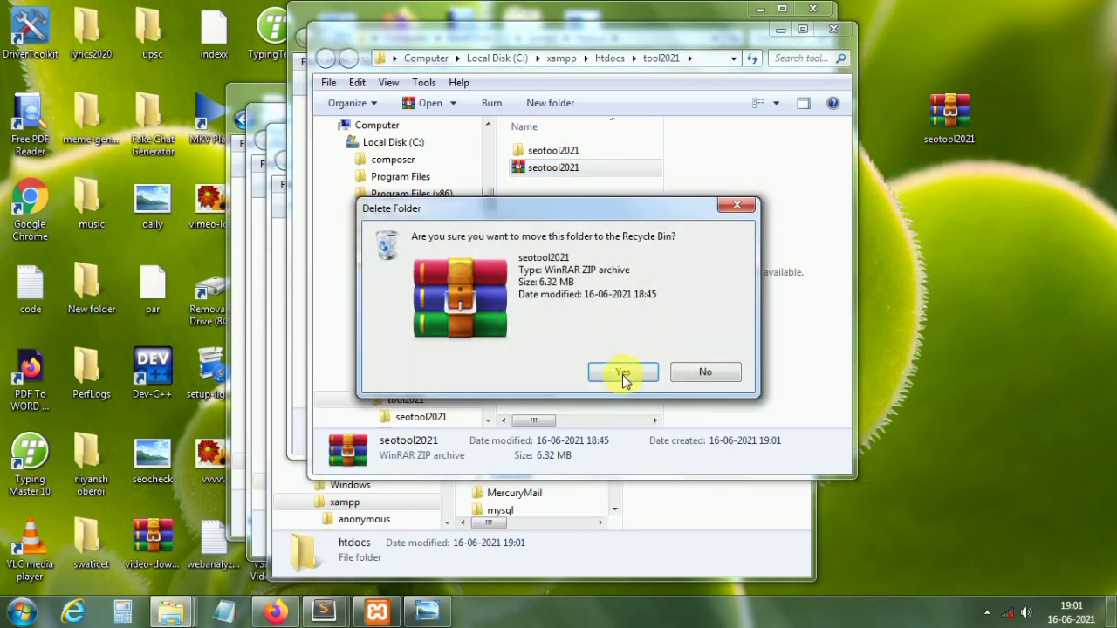
{"action": "left_click", "coordinate": [623, 374]}
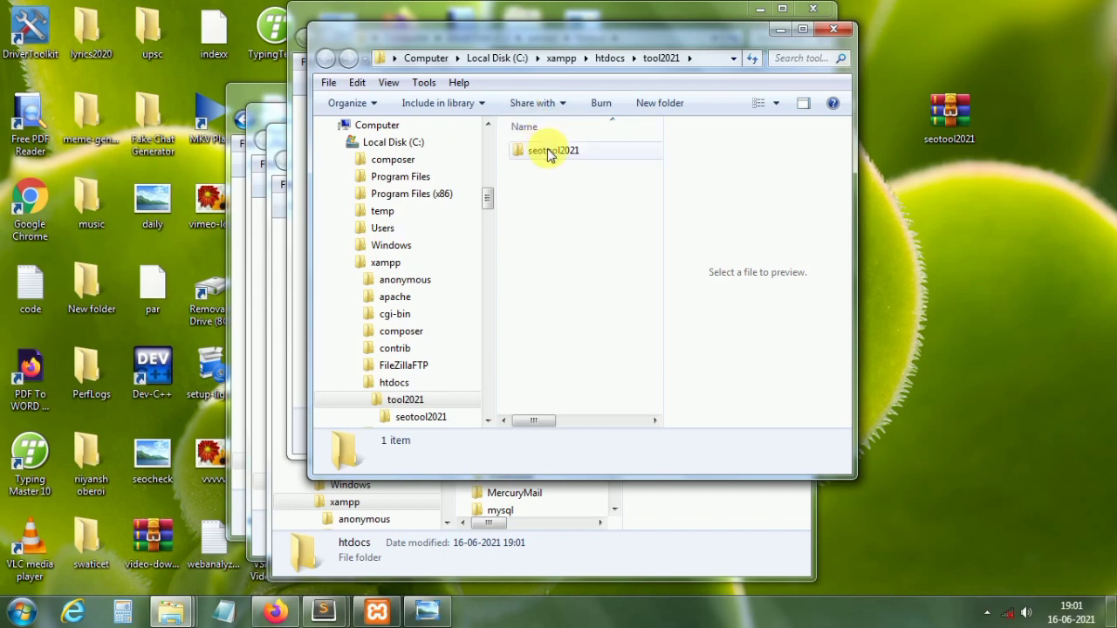
{"action": "double_click", "coordinate": [550, 154]}
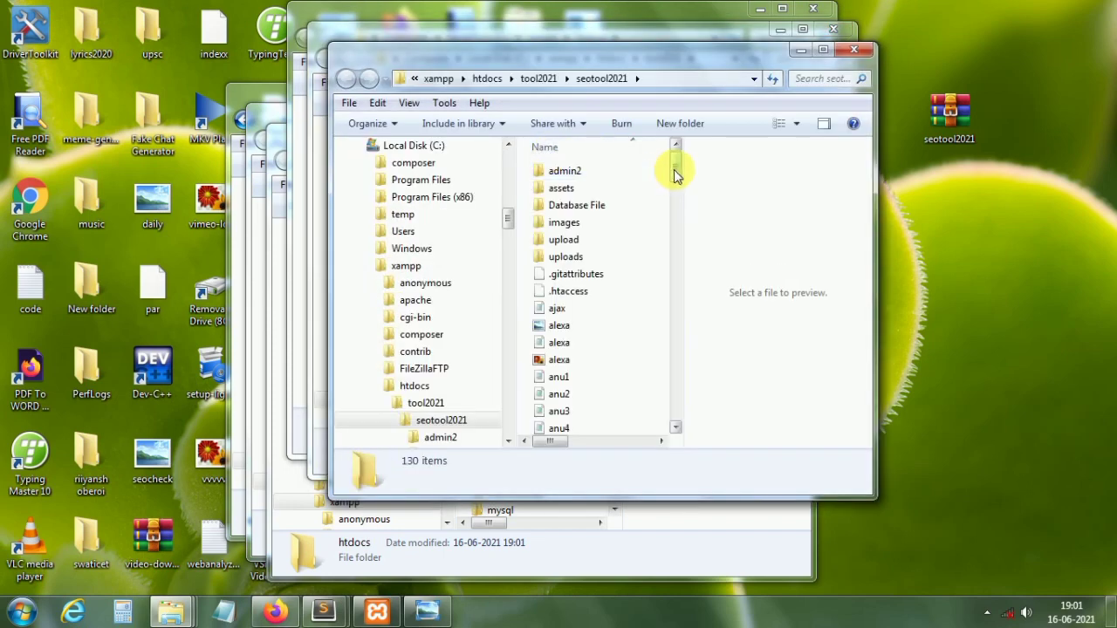
Step: Maximise the seotool2021 window and confirm Database File contains only youtubetool
{"action": "left_click_drag", "start_coordinate": [673, 169], "coordinate": [748, 93]}
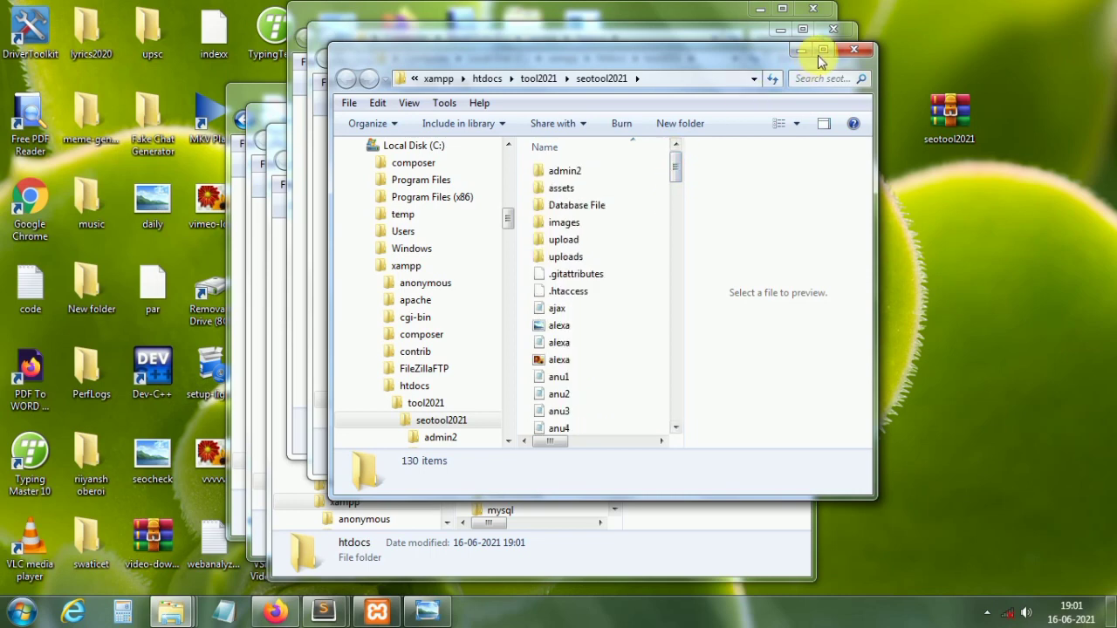
{"action": "left_click", "coordinate": [821, 49]}
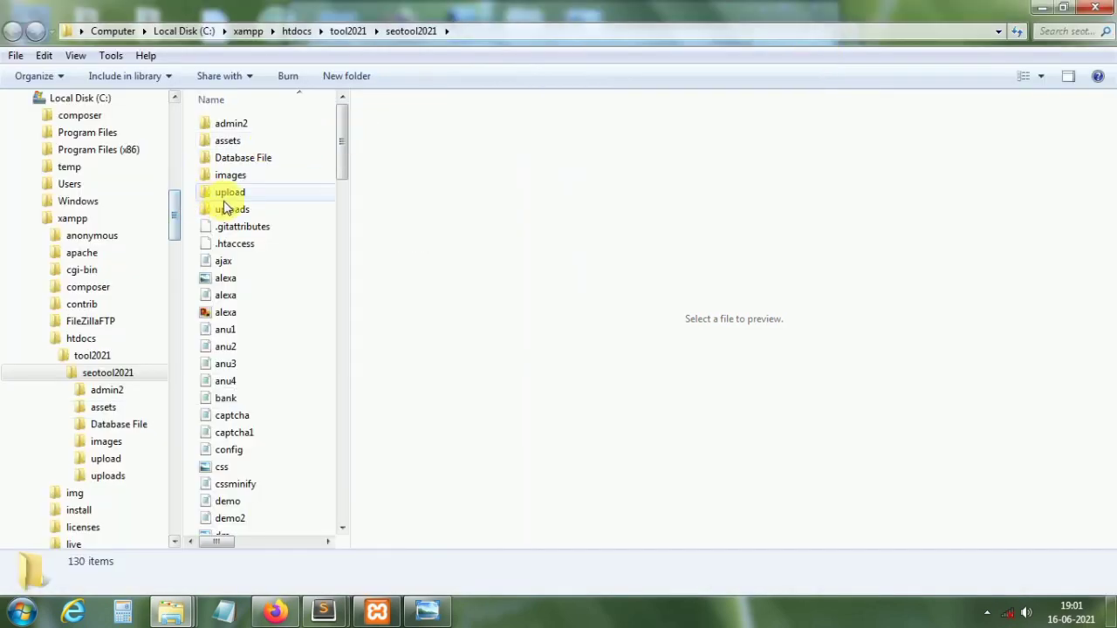
{"action": "left_click", "coordinate": [238, 451]}
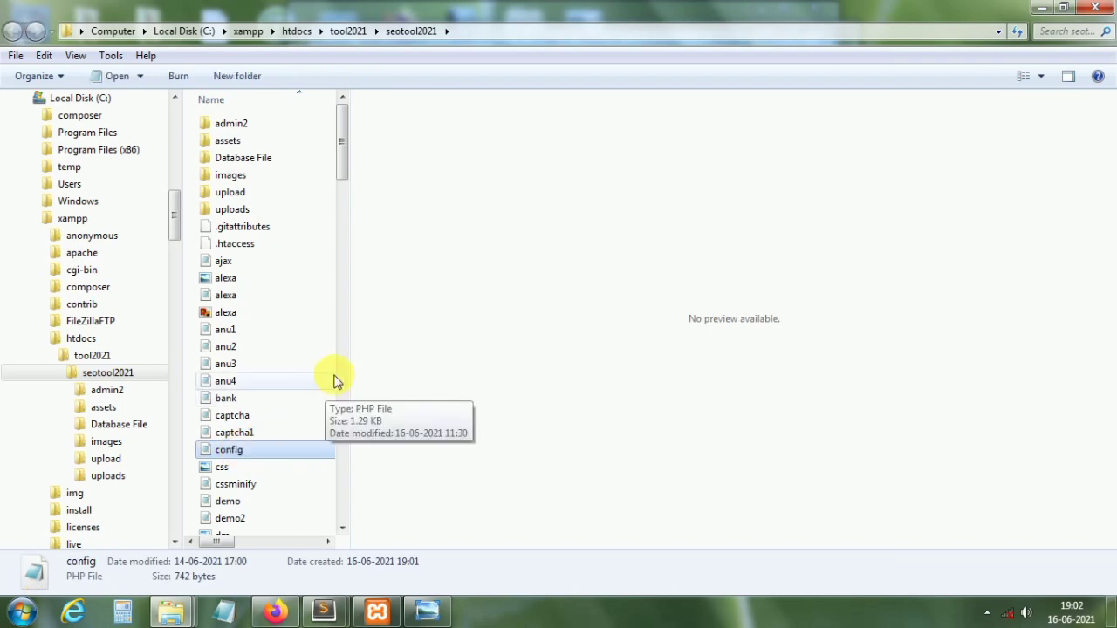
{"action": "left_click", "coordinate": [344, 331]}
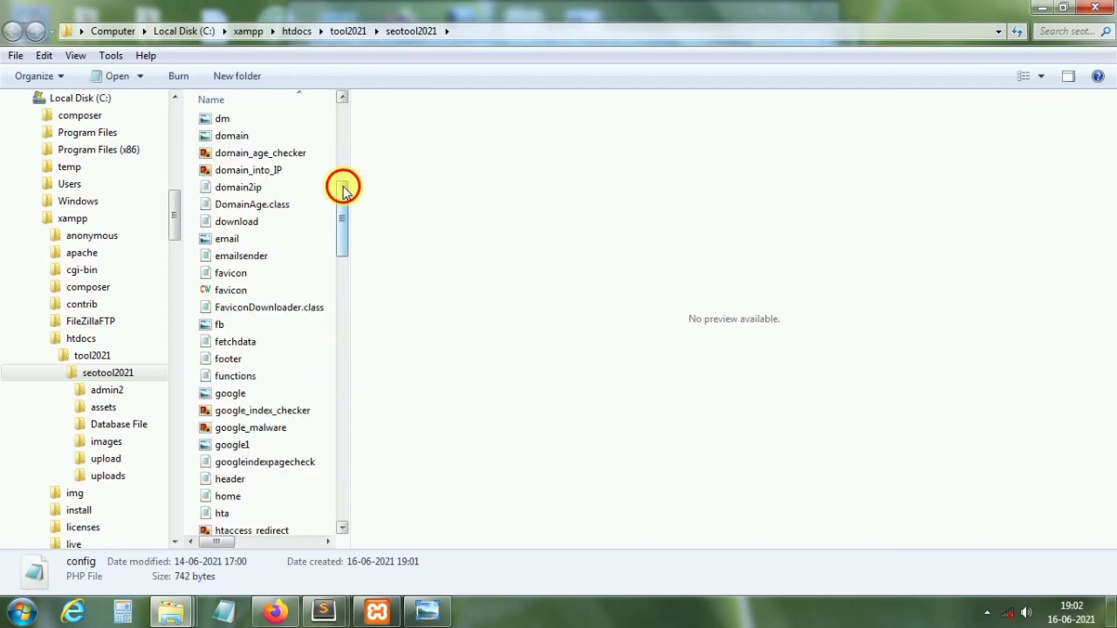
{"action": "left_click", "coordinate": [344, 190]}
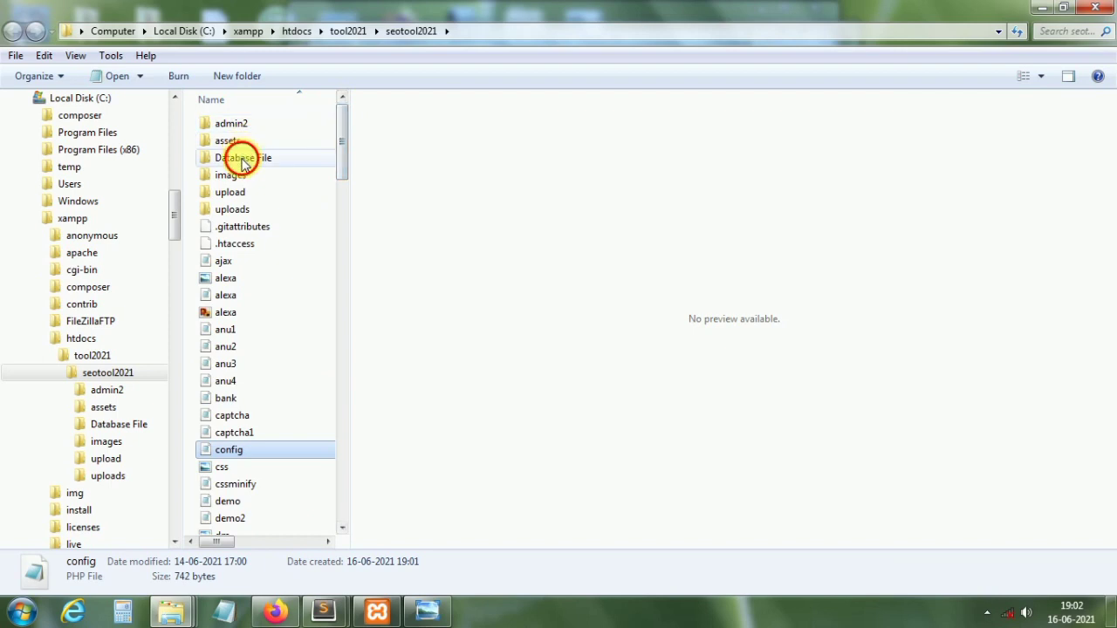
{"action": "double_click", "coordinate": [244, 160]}
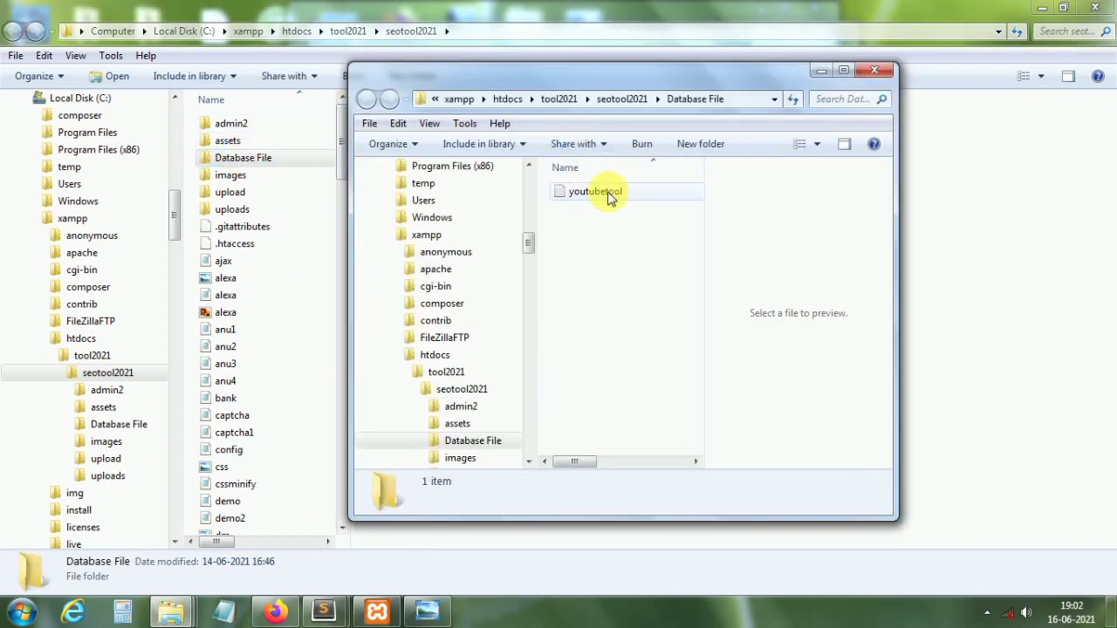
{"action": "left_click", "coordinate": [879, 71]}
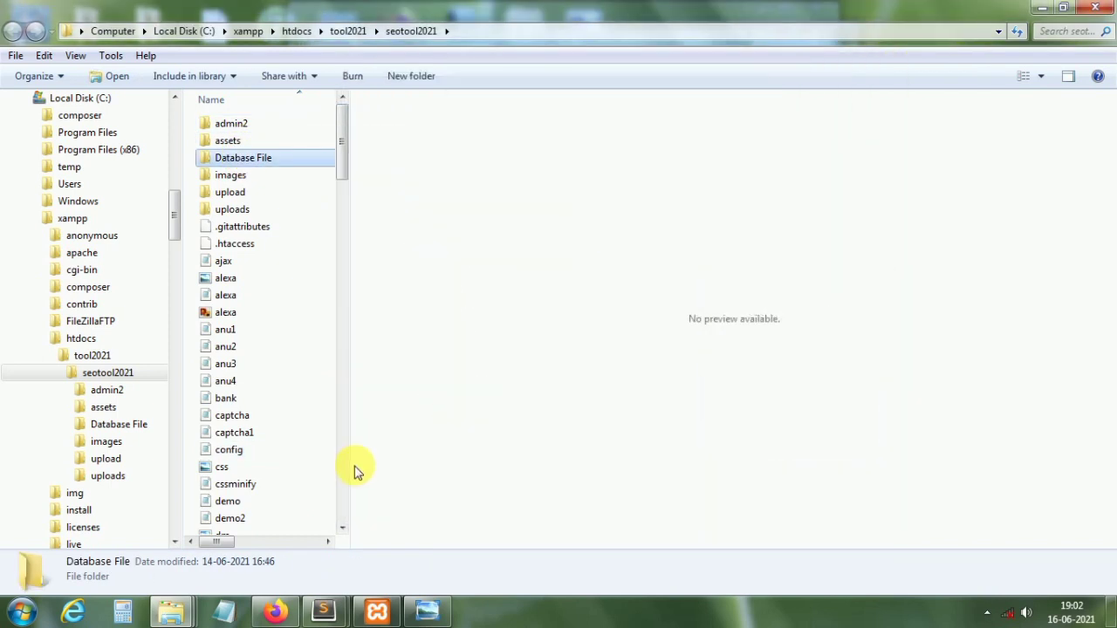
Step: Load phpMyAdmin at localhost/phpmyadmin in the browser
{"action": "left_click", "coordinate": [273, 612]}
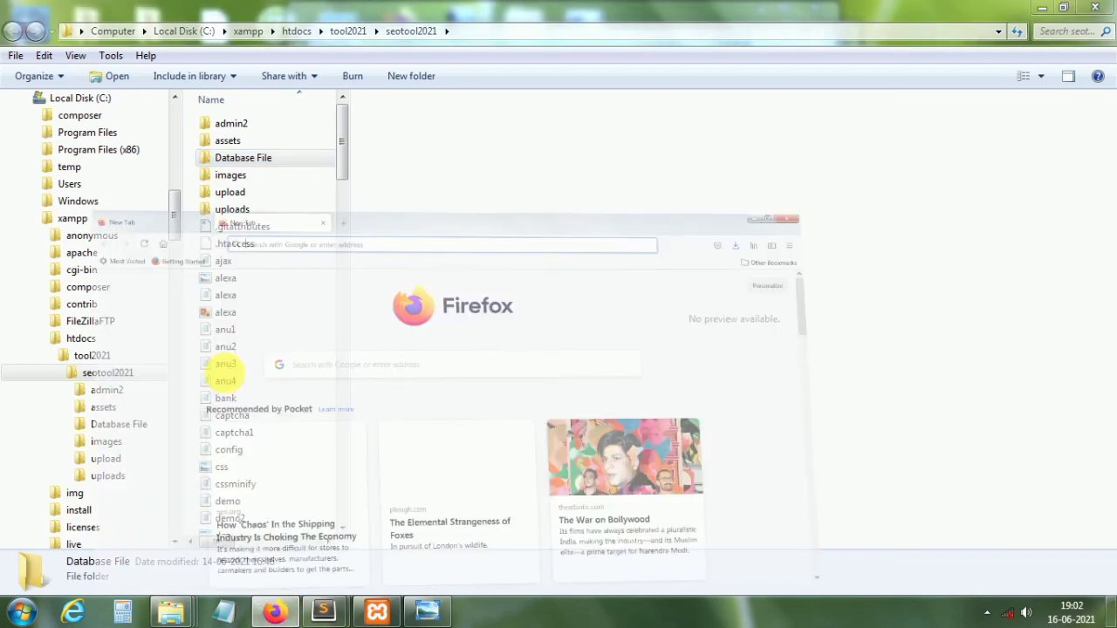
{"action": "type", "text": "localhost/"}
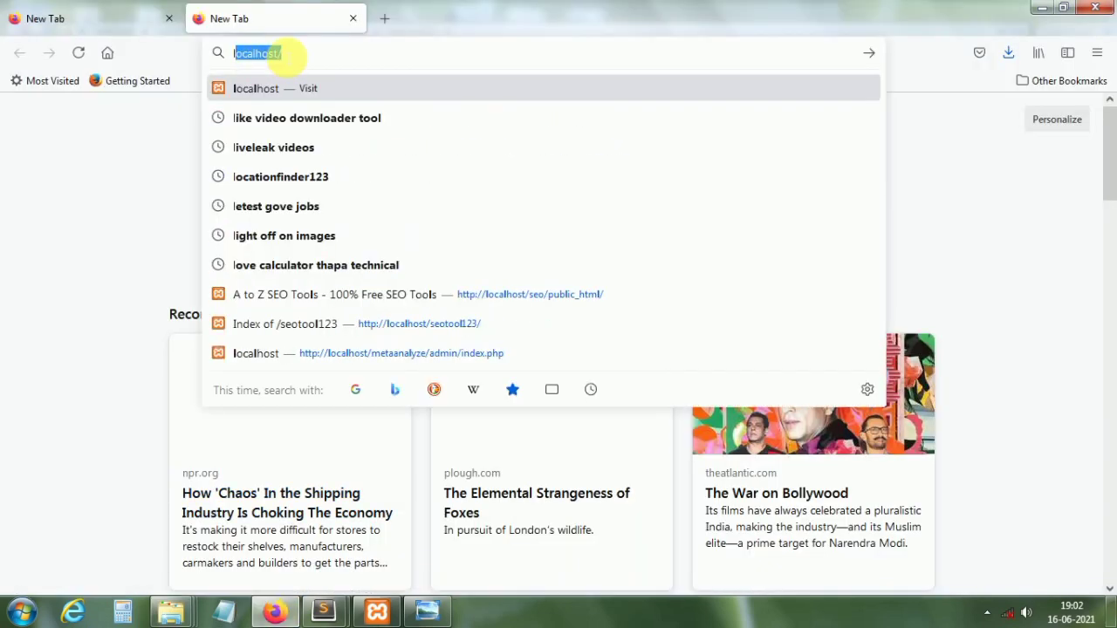
{"action": "type", "text": "phpmyadmin/"}
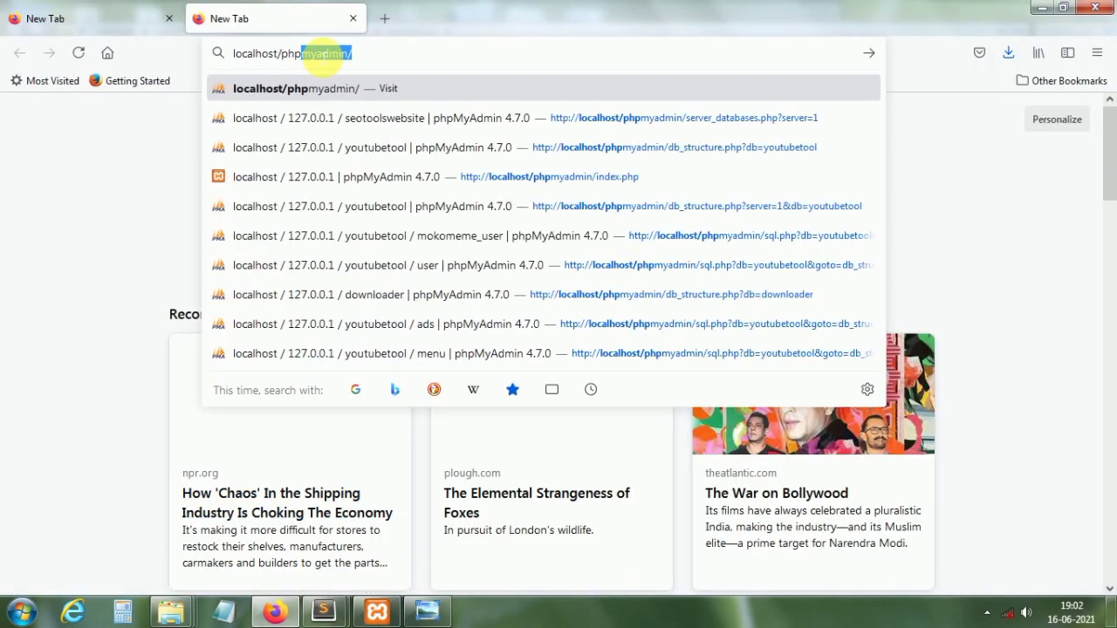
{"action": "key", "text": "Return"}
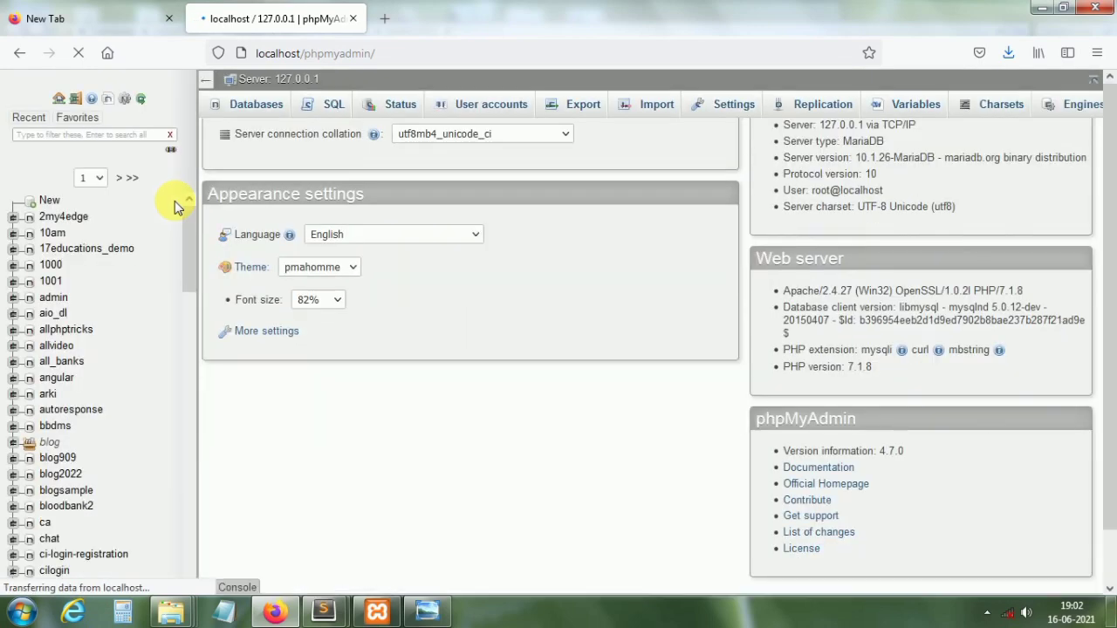
Step: Create a new database named tool2021
{"action": "left_click", "coordinate": [51, 211]}
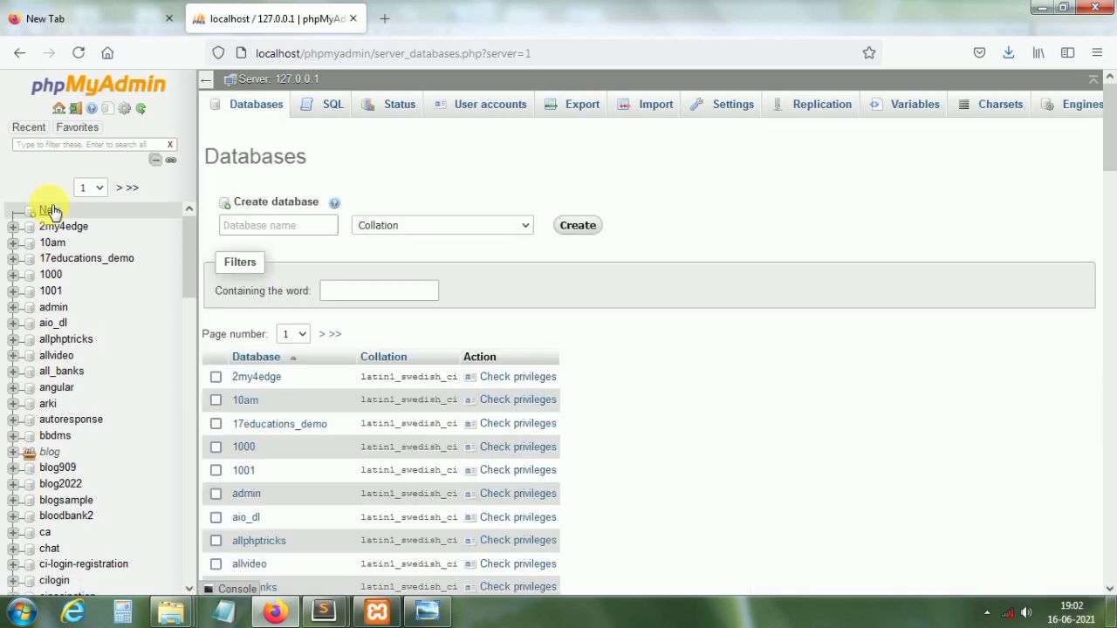
{"action": "left_click", "coordinate": [291, 232]}
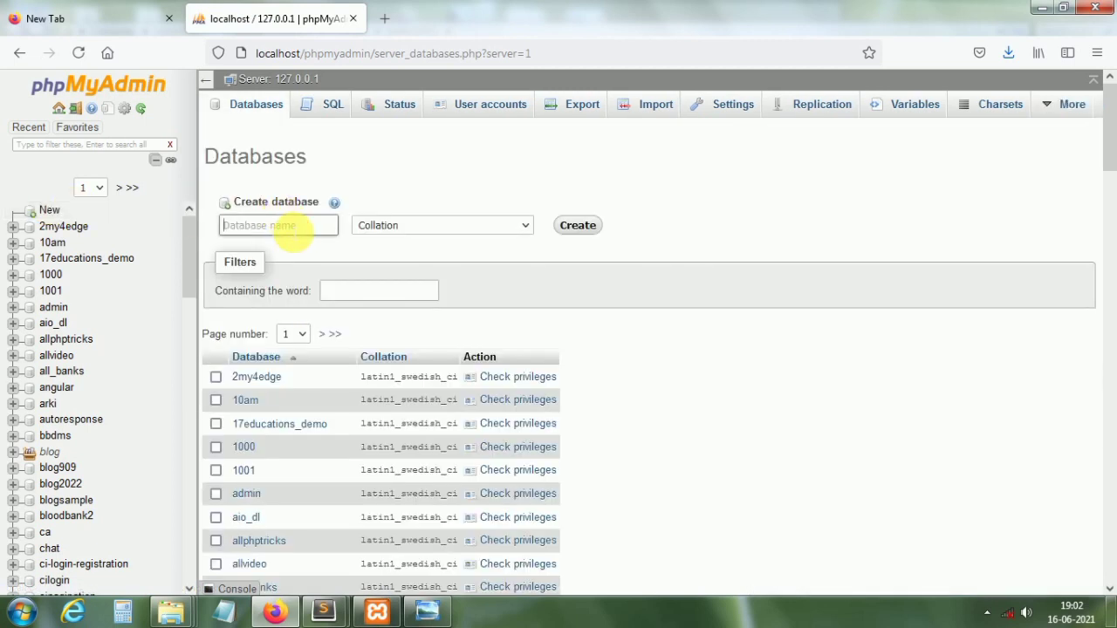
{"action": "type", "text": "tool2021"}
{"action": "left_click", "coordinate": [580, 225]}
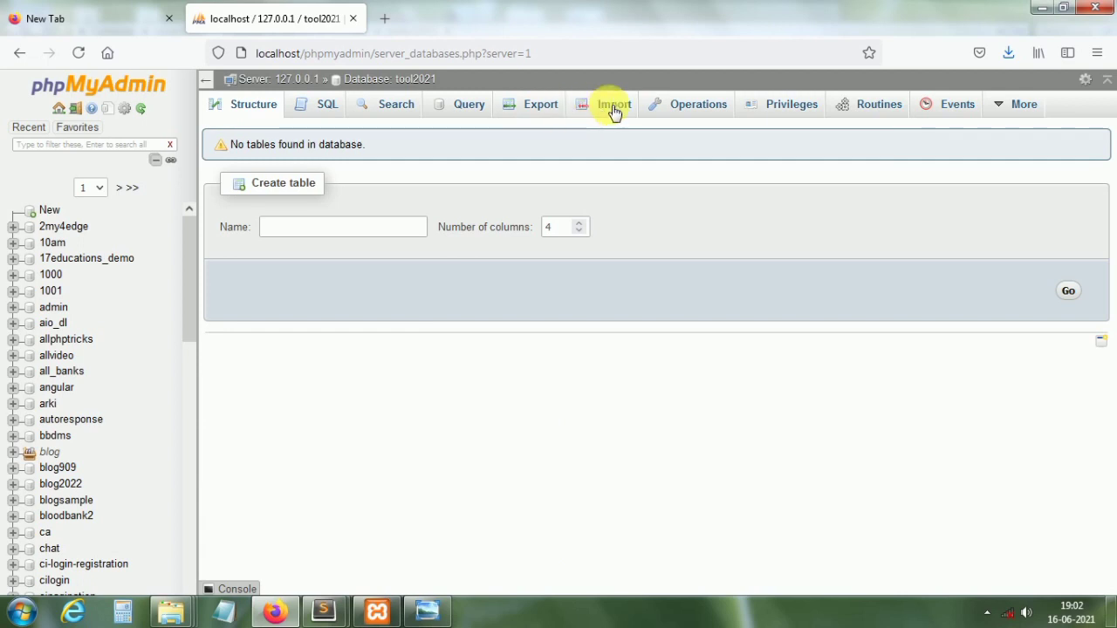
Step: On tool2021's Import tab, select htdocs\tool2021\seotool2021\Database File\youtubetool.sql
{"action": "left_click", "coordinate": [614, 106]}
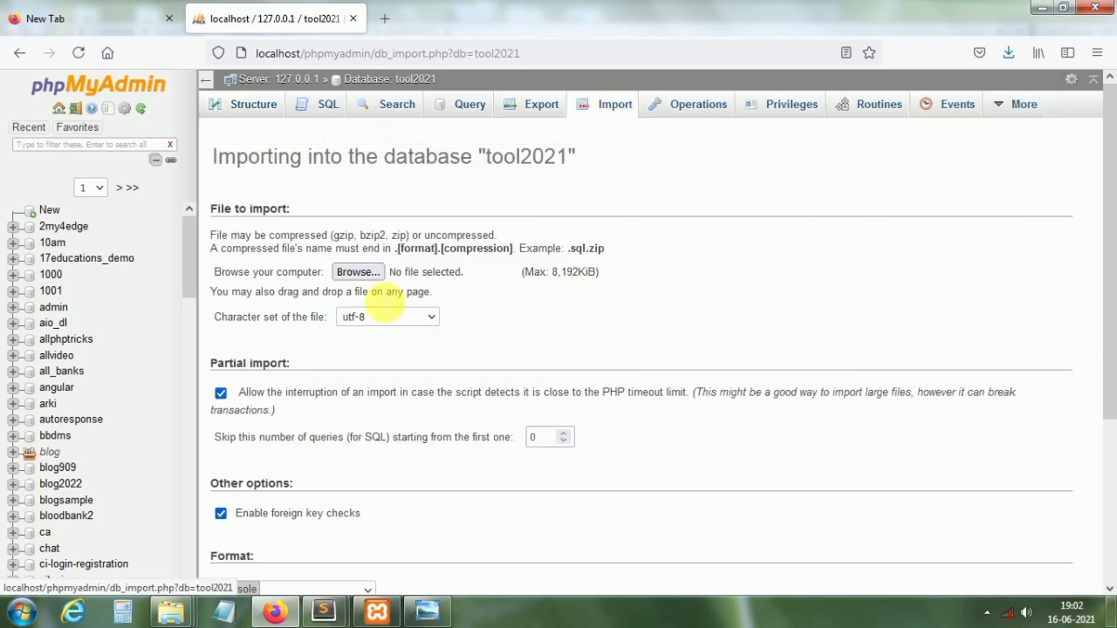
{"action": "left_click", "coordinate": [360, 272]}
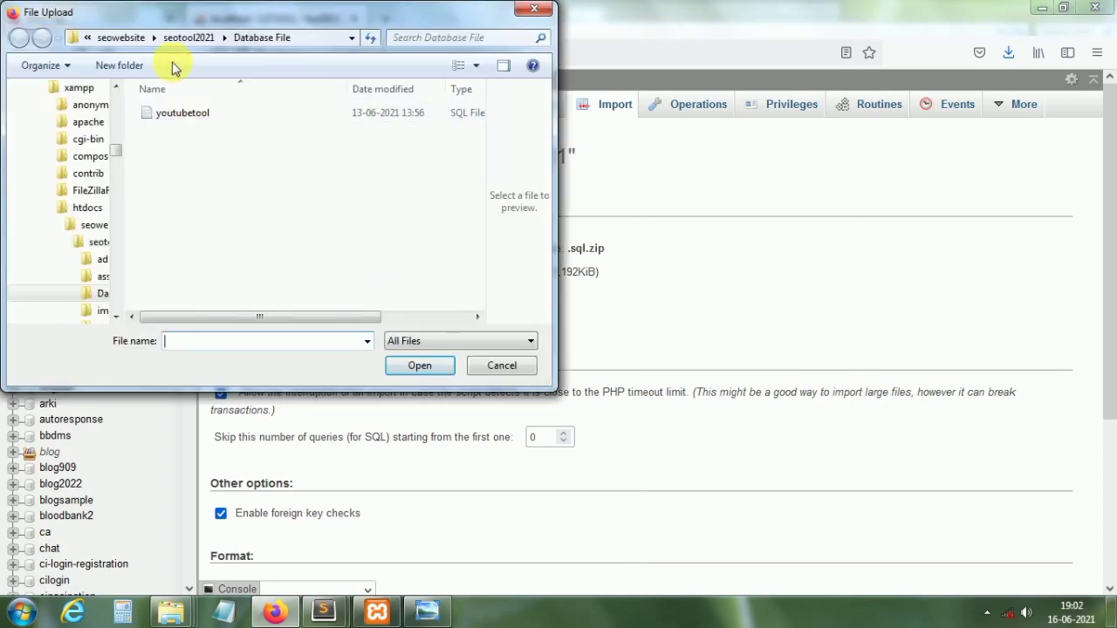
{"action": "left_click", "coordinate": [122, 38]}
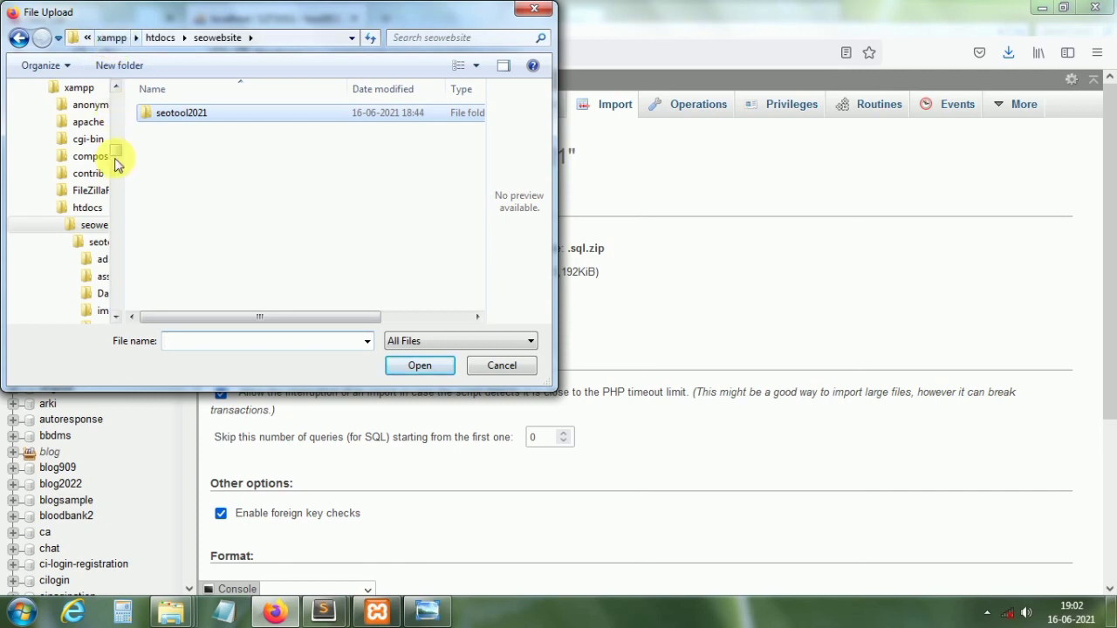
{"action": "left_click", "coordinate": [170, 40]}
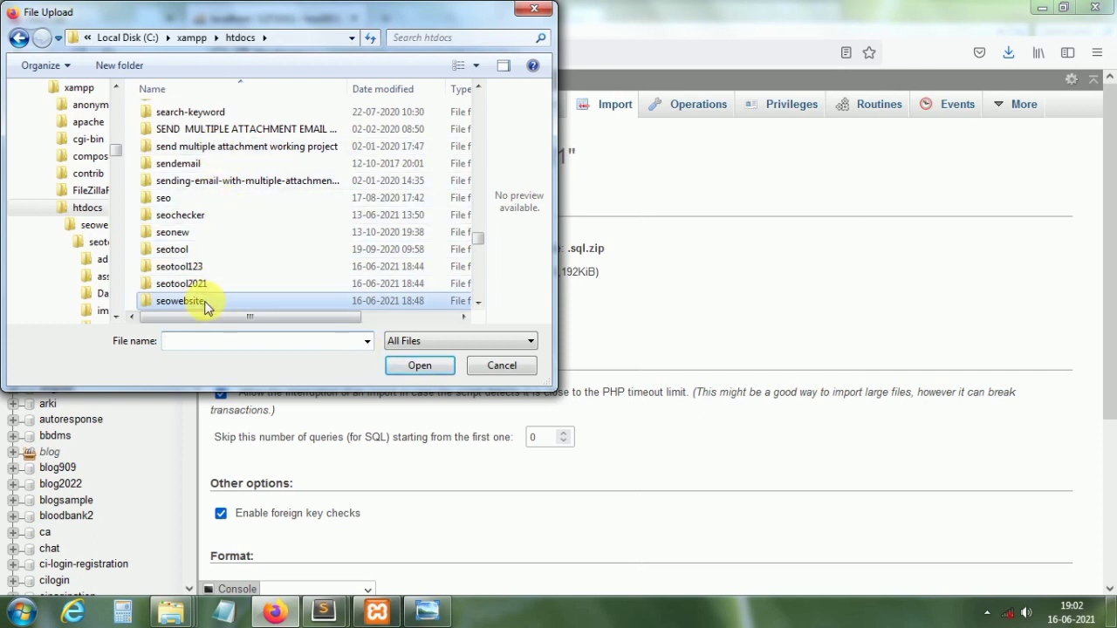
{"action": "scroll", "coordinate": [478, 245], "scroll_direction": "down", "scroll_amount": 10}
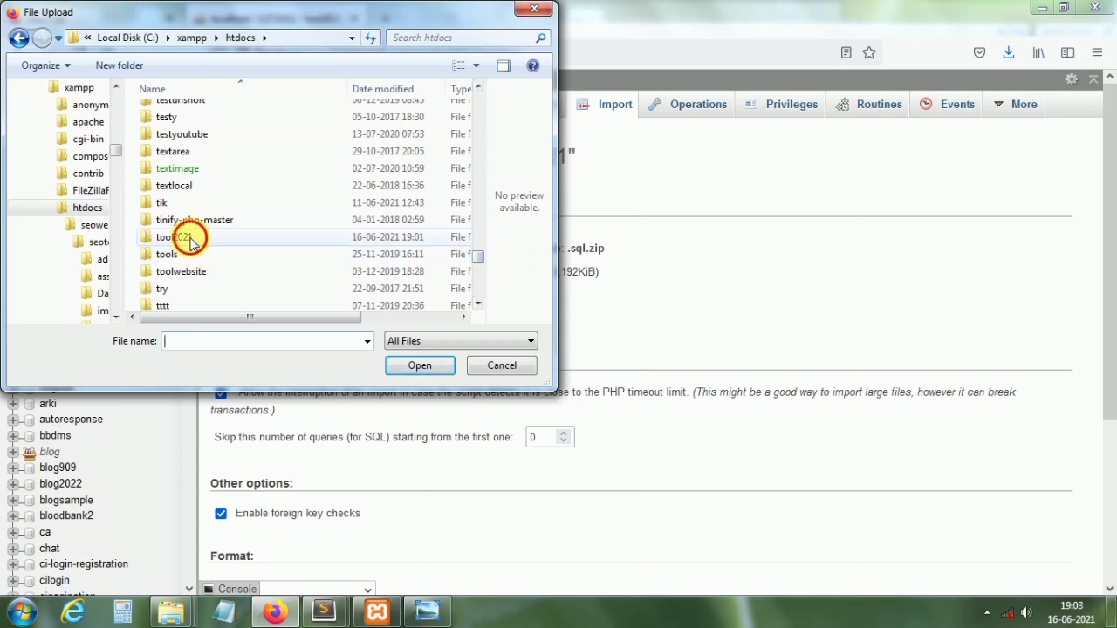
{"action": "double_click", "coordinate": [183, 237]}
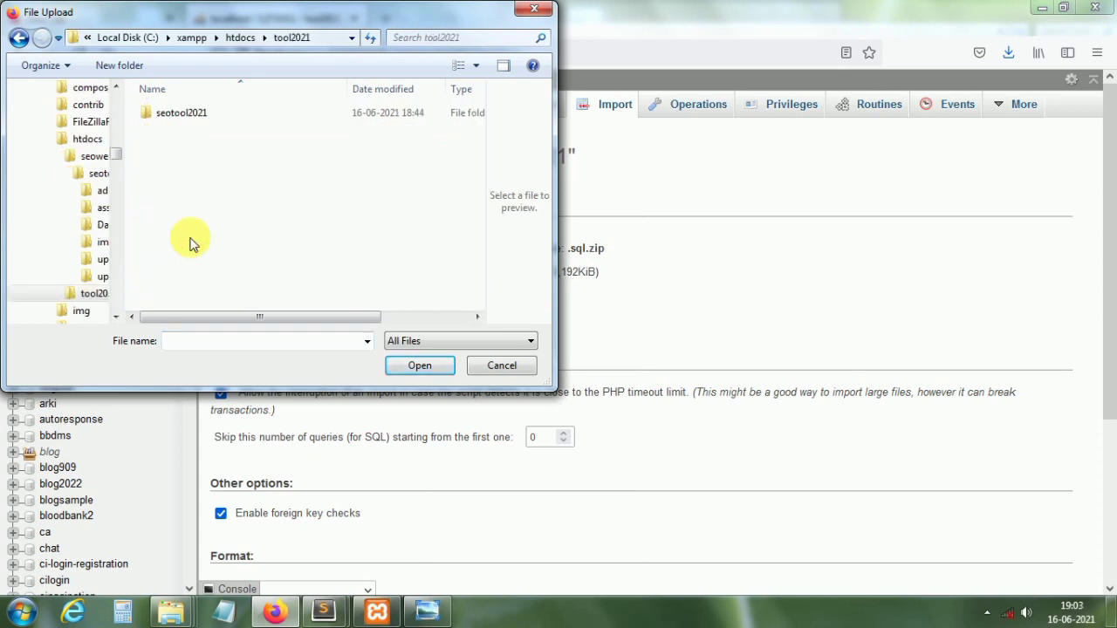
{"action": "left_click", "coordinate": [188, 117]}
{"action": "double_click", "coordinate": [187, 117]}
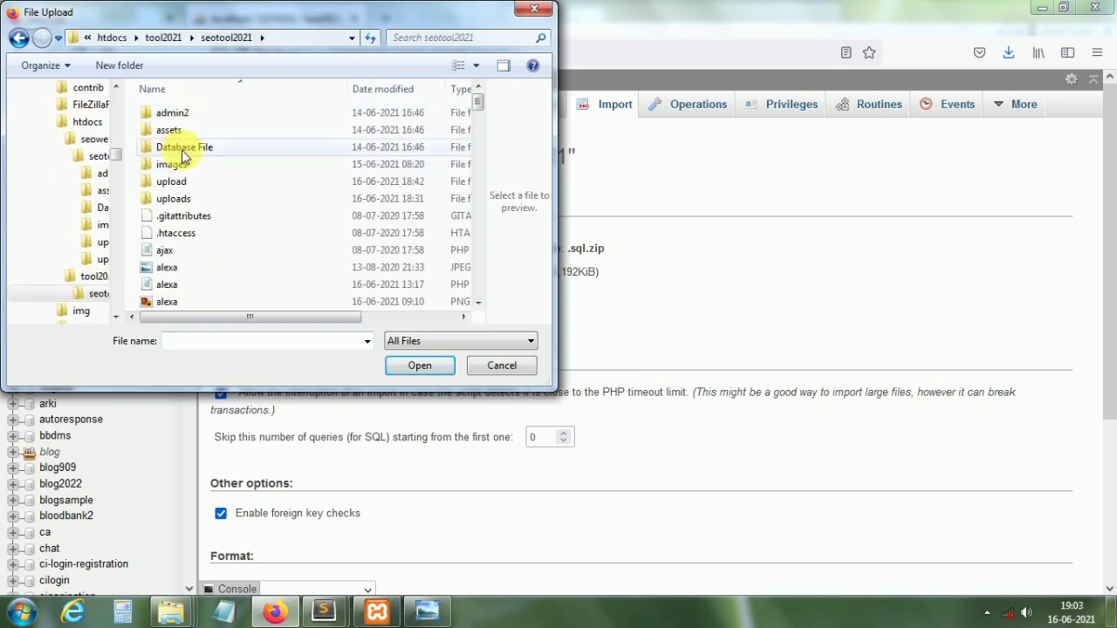
{"action": "double_click", "coordinate": [183, 150]}
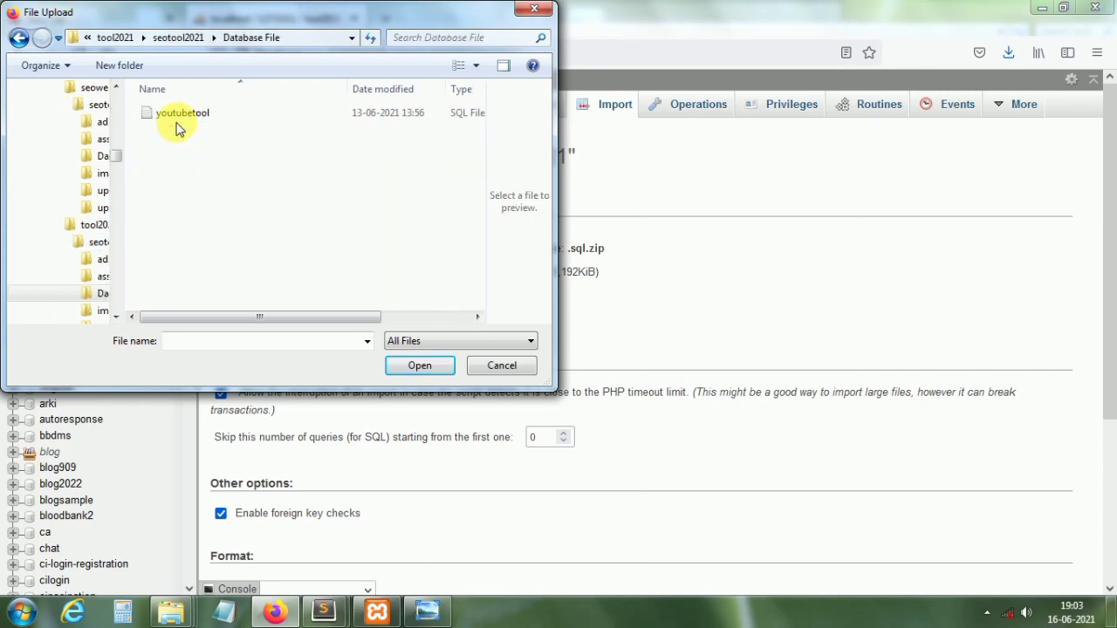
{"action": "double_click", "coordinate": [181, 114]}
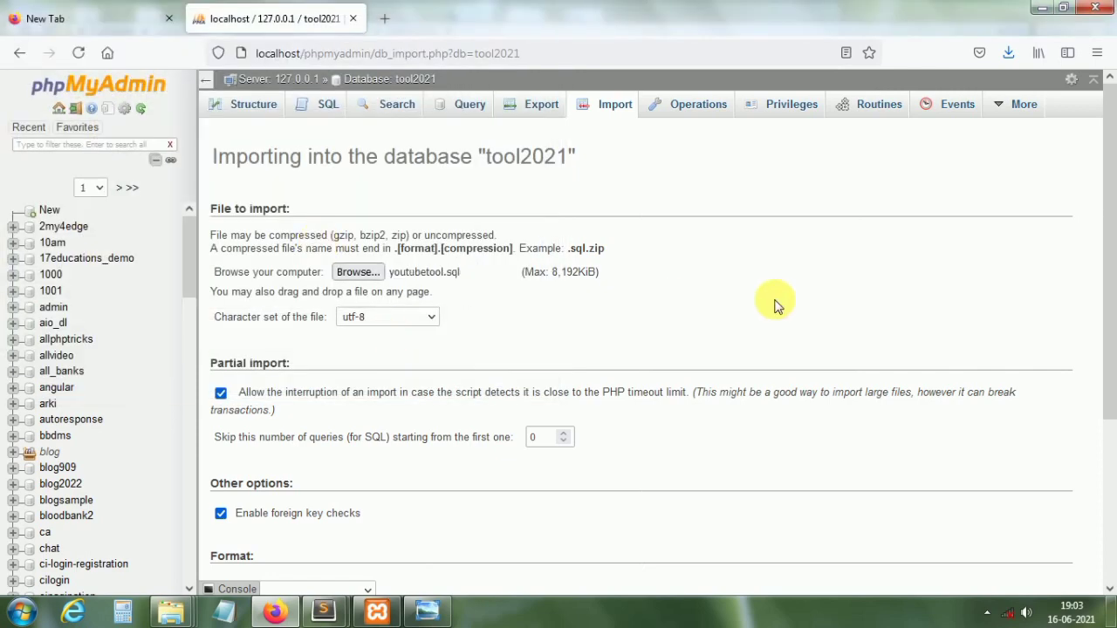
Step: Run the import so all 52 queries complete successfully
{"action": "scroll", "coordinate": [1110, 495], "scroll_direction": "down", "scroll_amount": 3}
{"action": "scroll", "coordinate": [1110, 494], "scroll_direction": "down", "scroll_amount": 2}
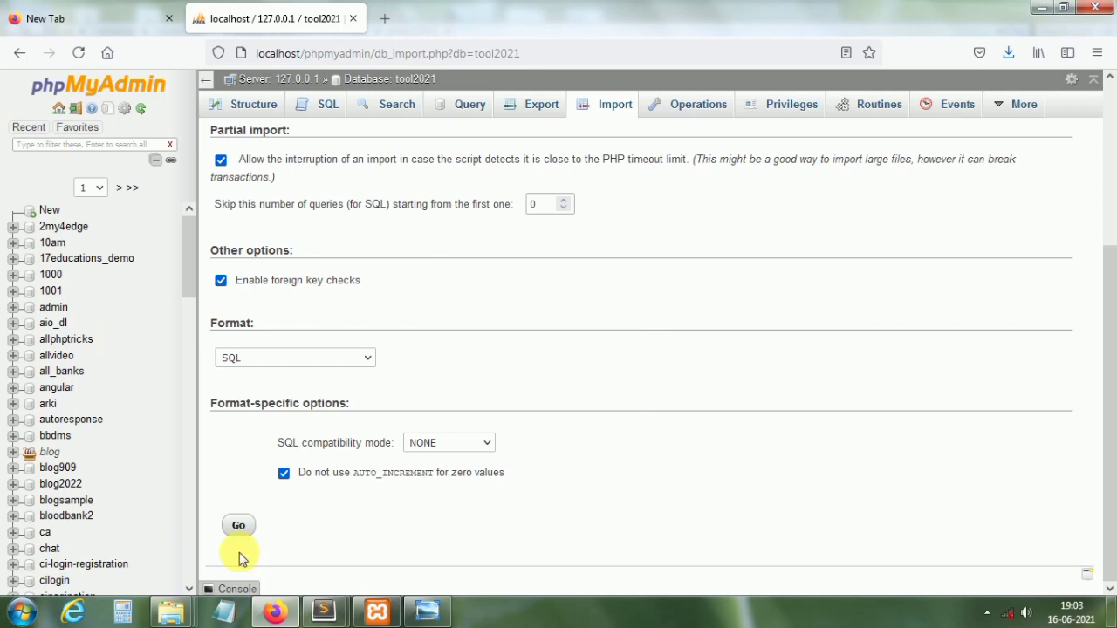
{"action": "left_click", "coordinate": [238, 527]}
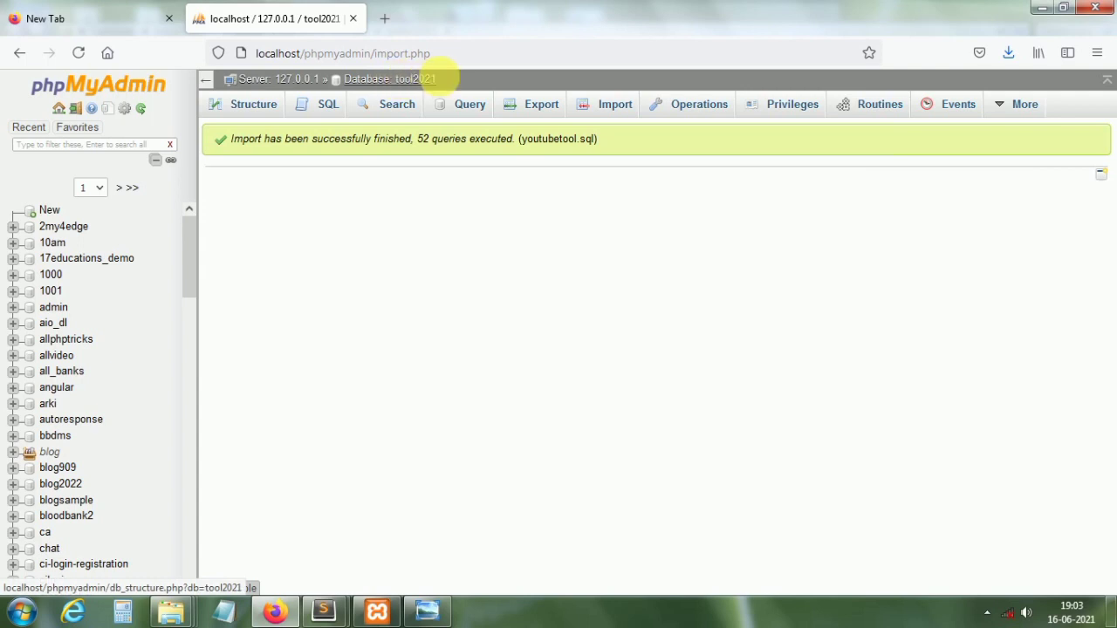
{"action": "left_click_drag", "start_coordinate": [442, 81], "coordinate": [401, 84]}
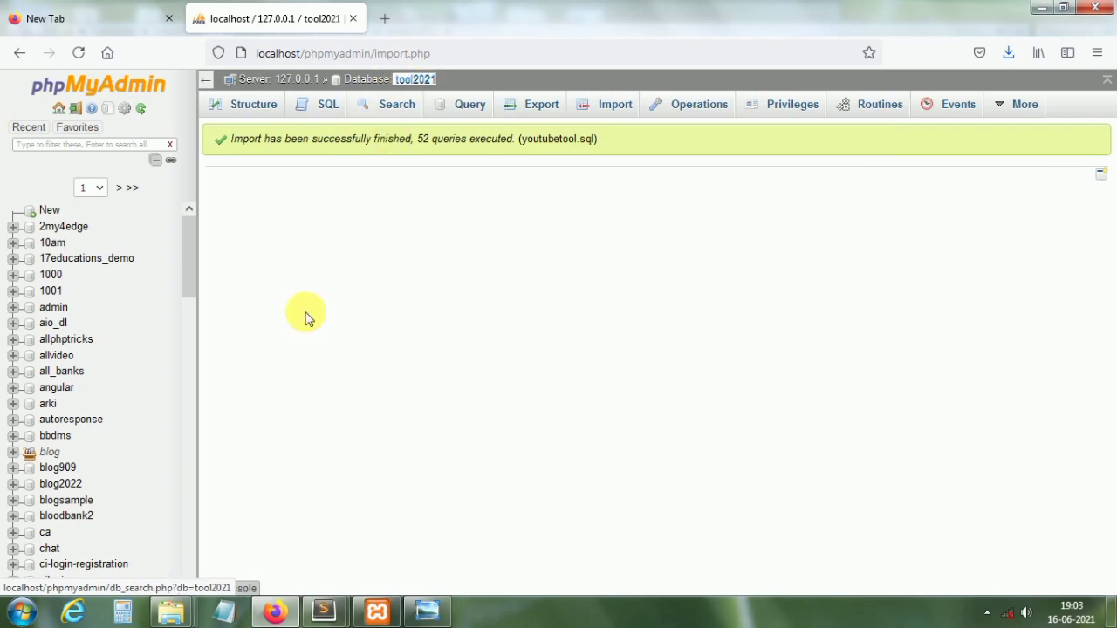
{"action": "left_click", "coordinate": [171, 614]}
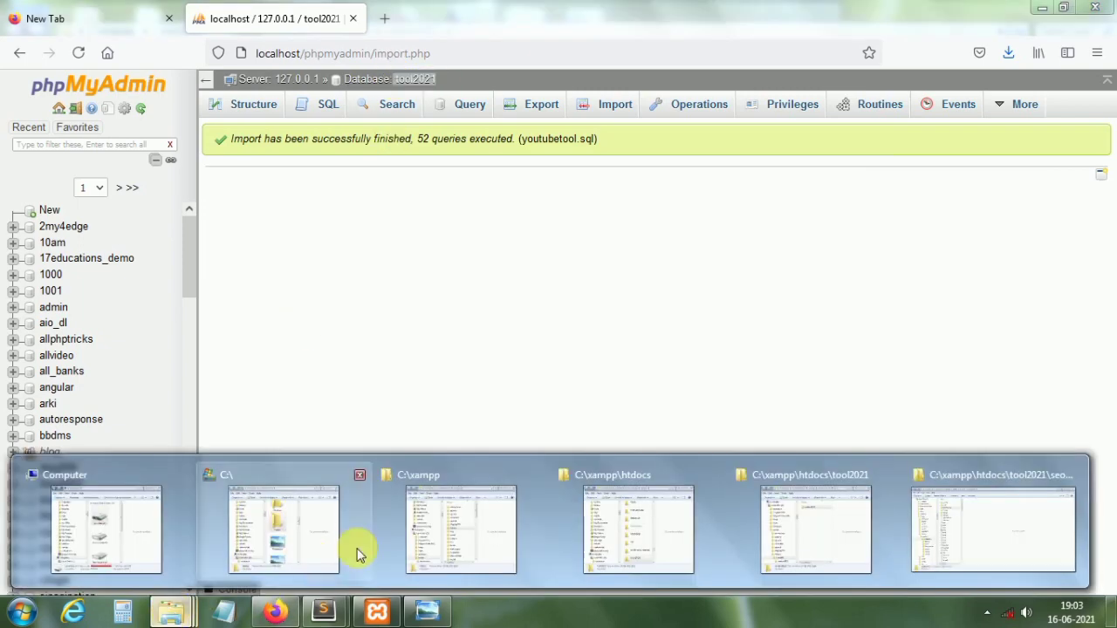
Step: In the htdocs Explorer window, open tool2021 > seotool2021
{"action": "mouse_move", "coordinate": [500, 539]}
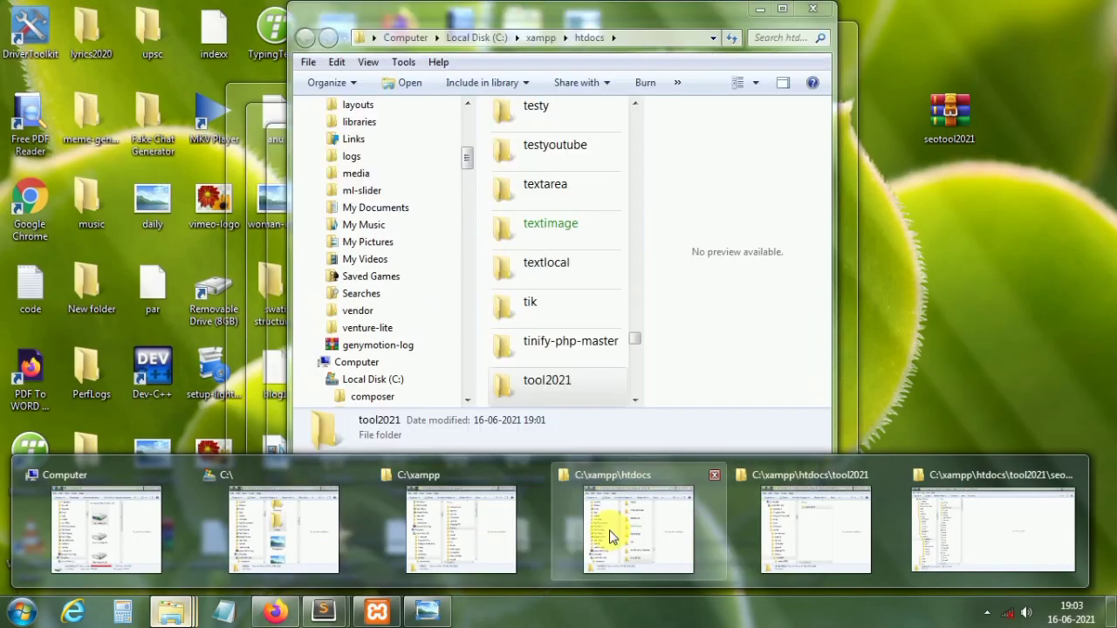
{"action": "left_click", "coordinate": [609, 529]}
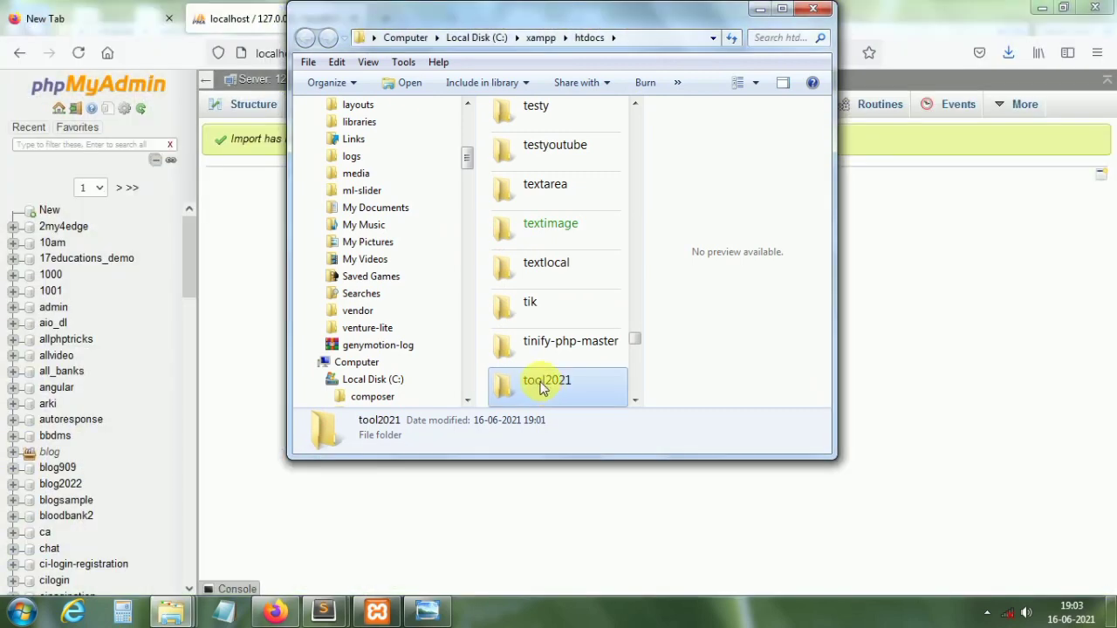
{"action": "double_click", "coordinate": [546, 384]}
{"action": "left_click", "coordinate": [539, 154]}
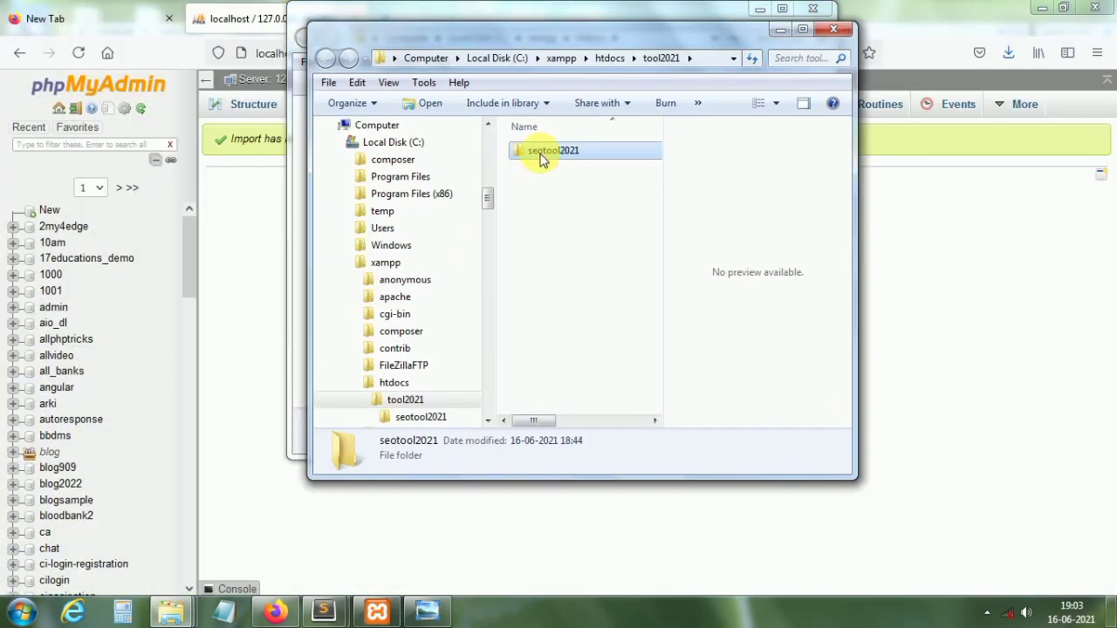
{"action": "double_click", "coordinate": [541, 155]}
Step: Bring up the Open with program choices for the config file
{"action": "left_click", "coordinate": [563, 205]}
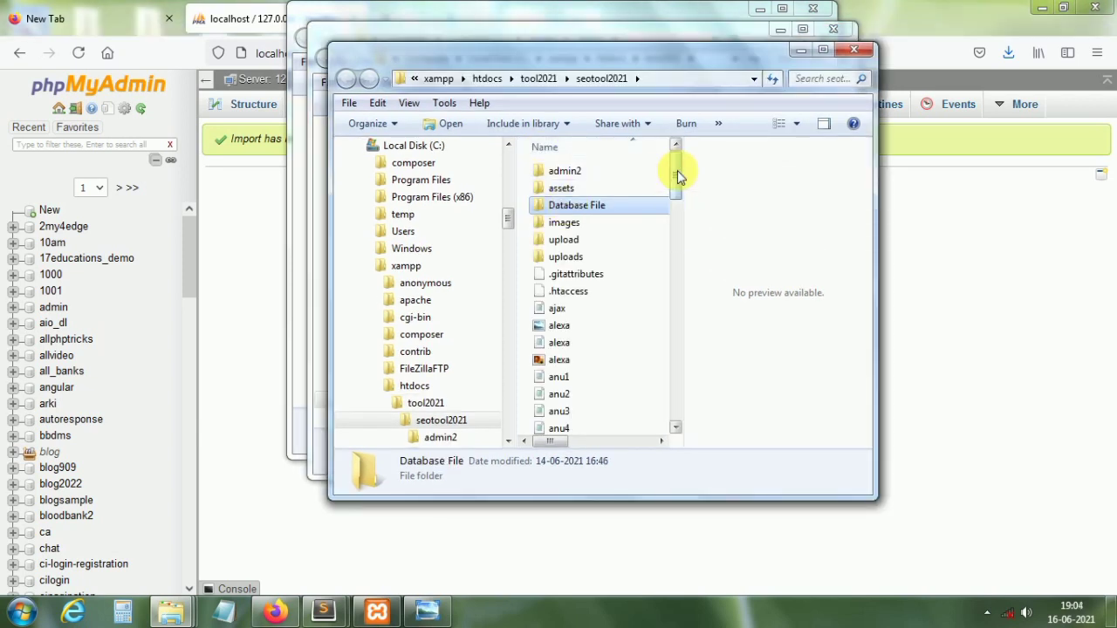
{"action": "left_click_drag", "start_coordinate": [677, 170], "coordinate": [677, 202]}
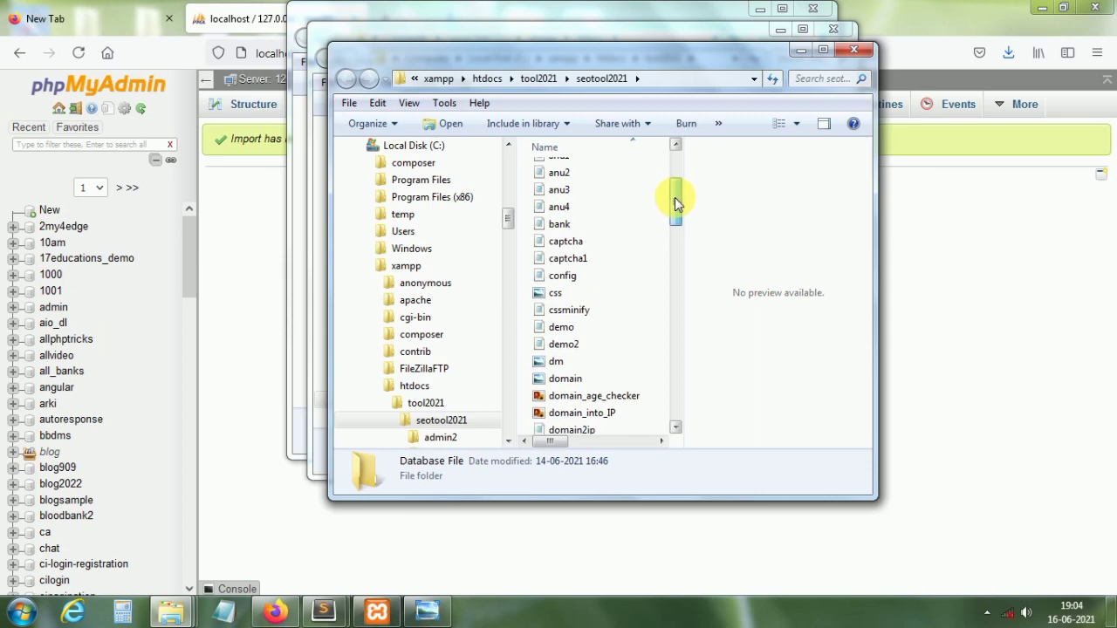
{"action": "left_click", "coordinate": [565, 280]}
{"action": "right_click", "coordinate": [565, 279]}
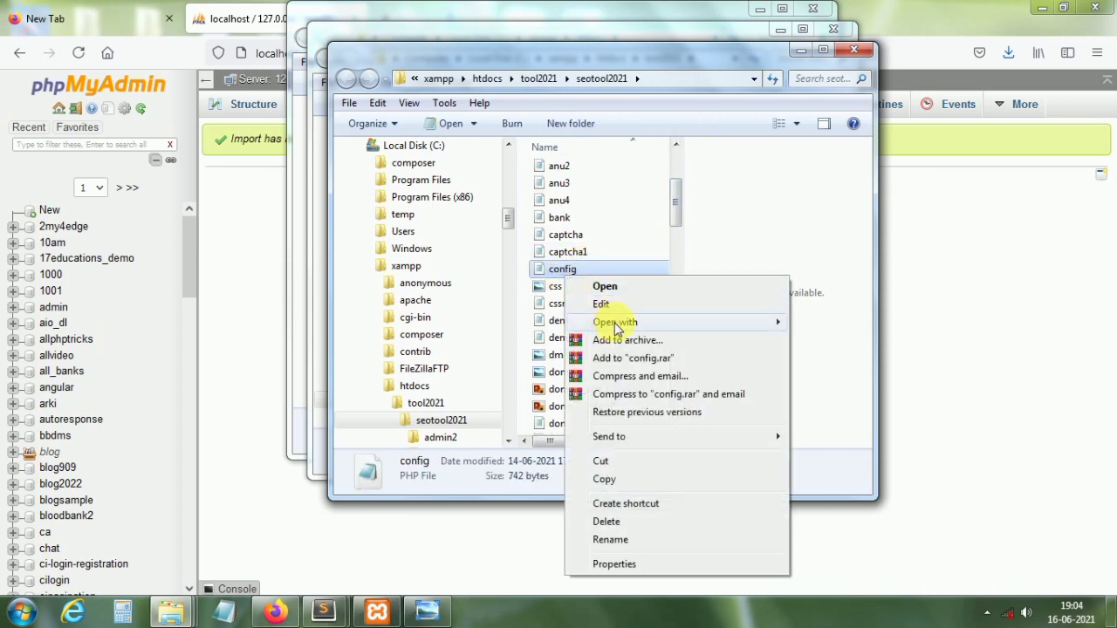
{"action": "mouse_move", "coordinate": [615, 327]}
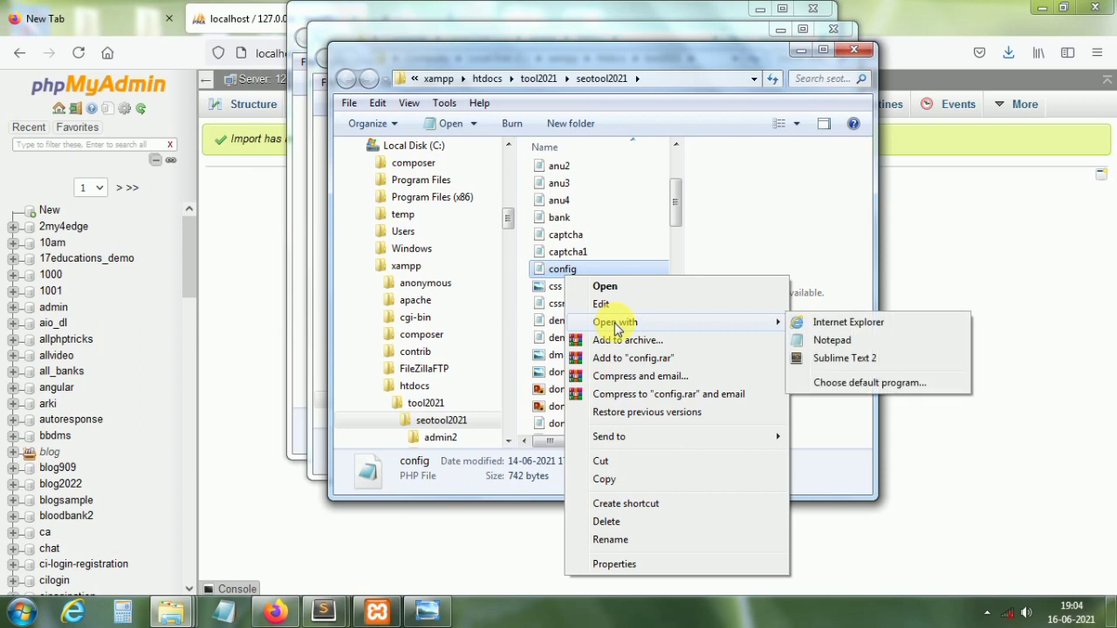
Step: Open config.php in Sublime Text 2 and replace database name youtubetool2 with tool2021
{"action": "left_click", "coordinate": [838, 359]}
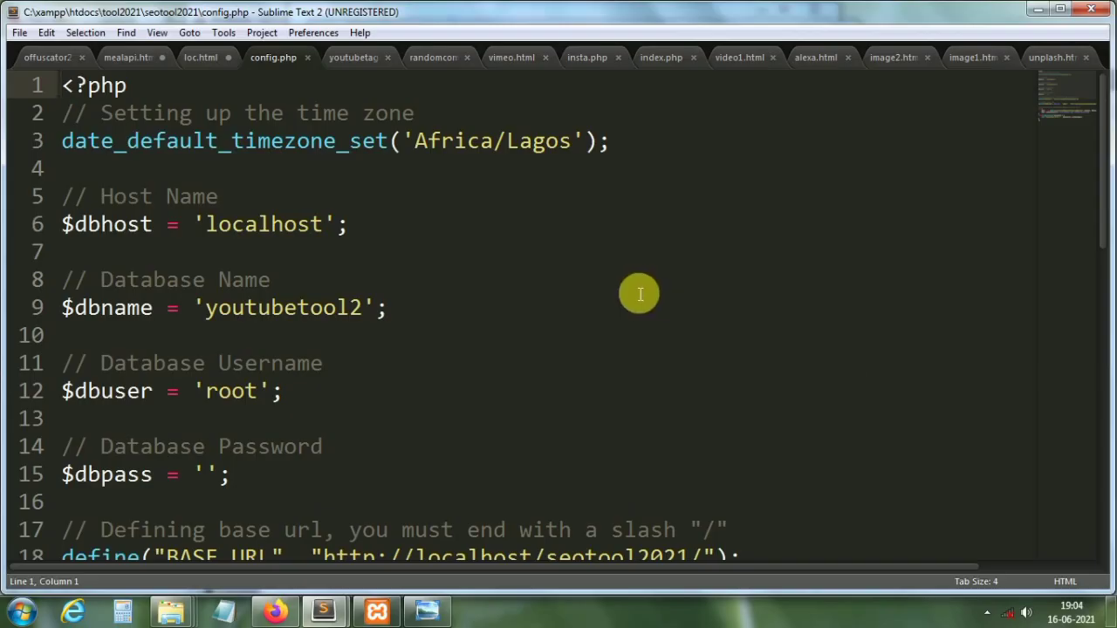
{"action": "left_click", "coordinate": [298, 312]}
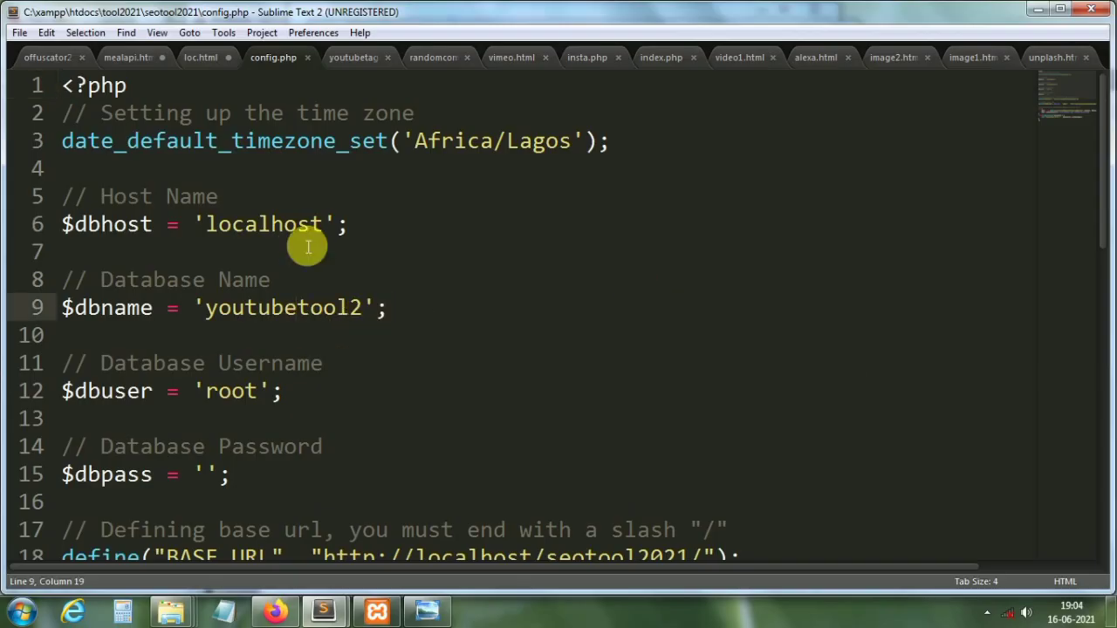
{"action": "left_click_drag", "start_coordinate": [363, 308], "coordinate": [206, 303]}
{"action": "key", "text": "BackSpace"}
{"action": "type", "text": "tool2021"}
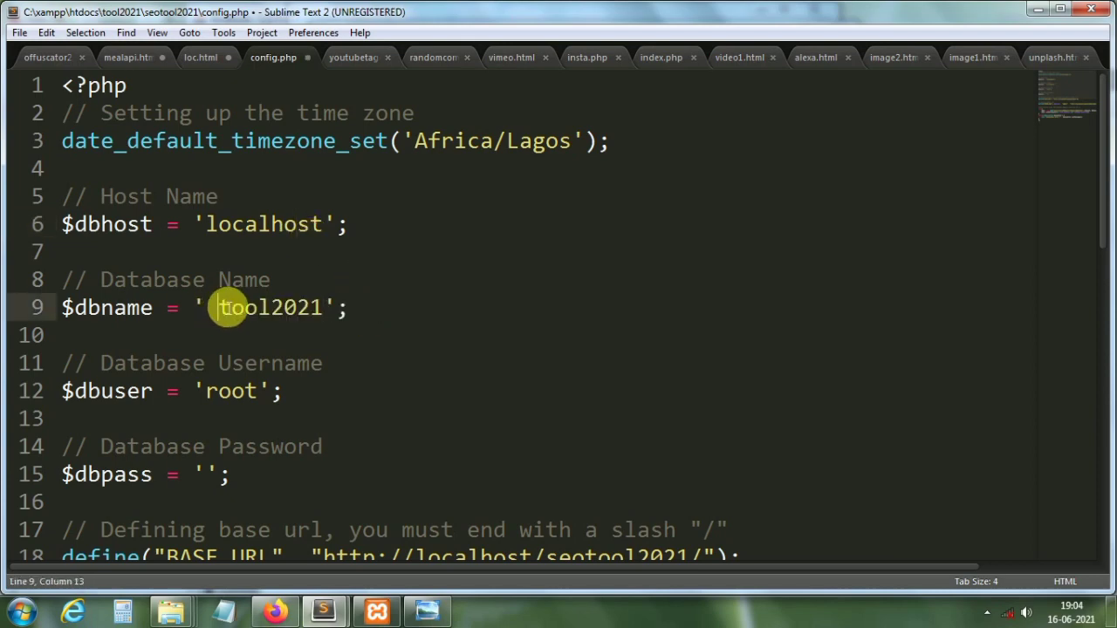
{"action": "key", "text": "BackSpace"}
Step: Check user root and the empty password, then select seotool2021 in BASE_URL
{"action": "left_click", "coordinate": [242, 391]}
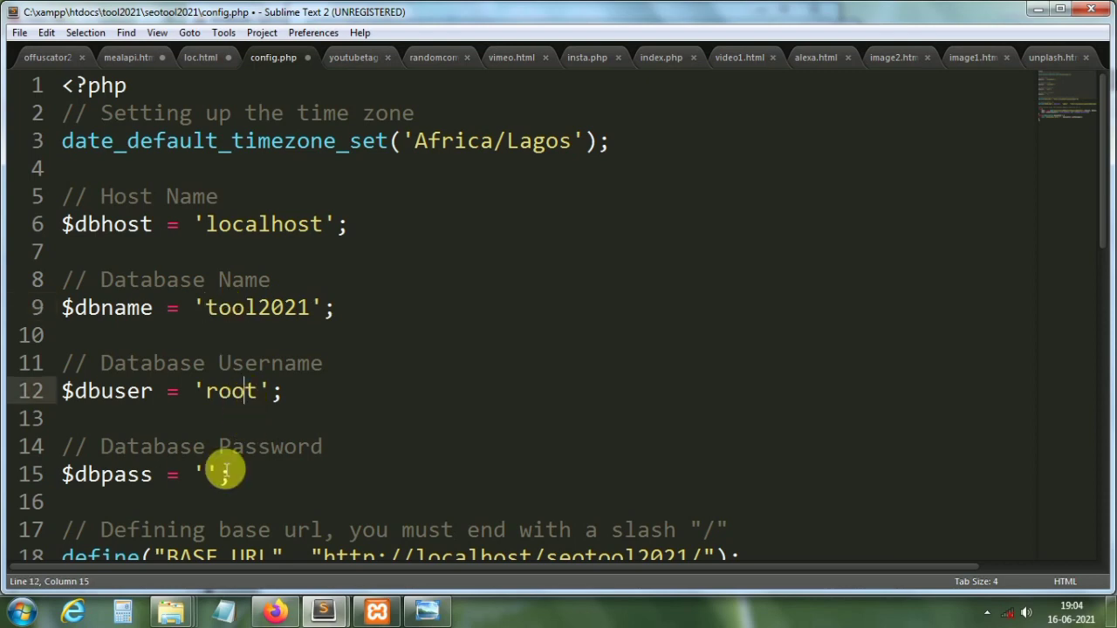
{"action": "left_click", "coordinate": [218, 473]}
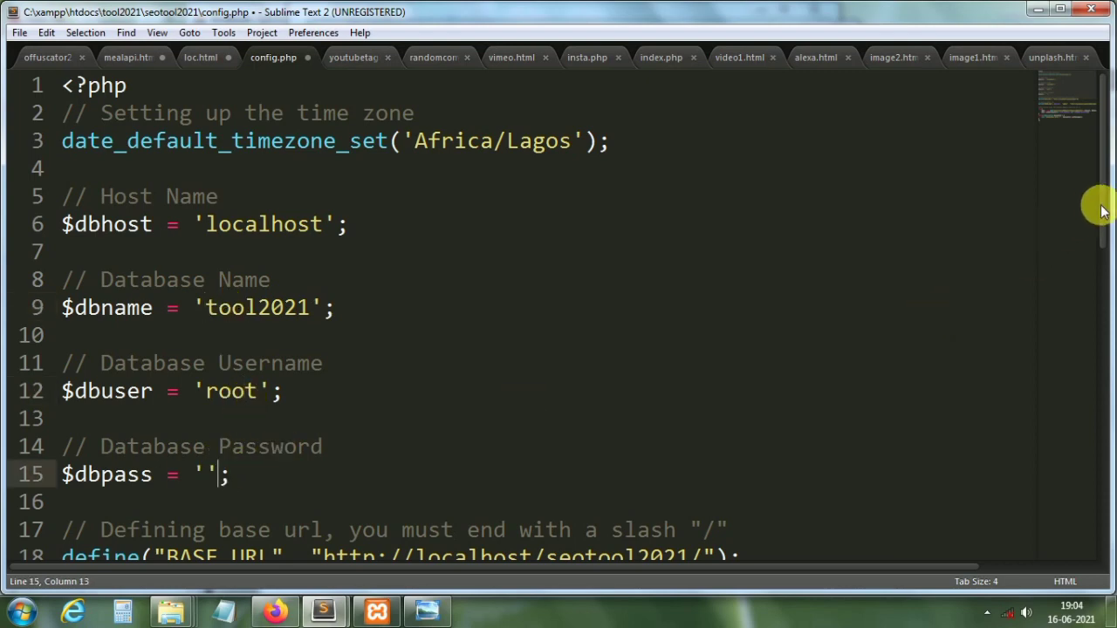
{"action": "left_click_drag", "start_coordinate": [1101, 210], "coordinate": [1097, 244]}
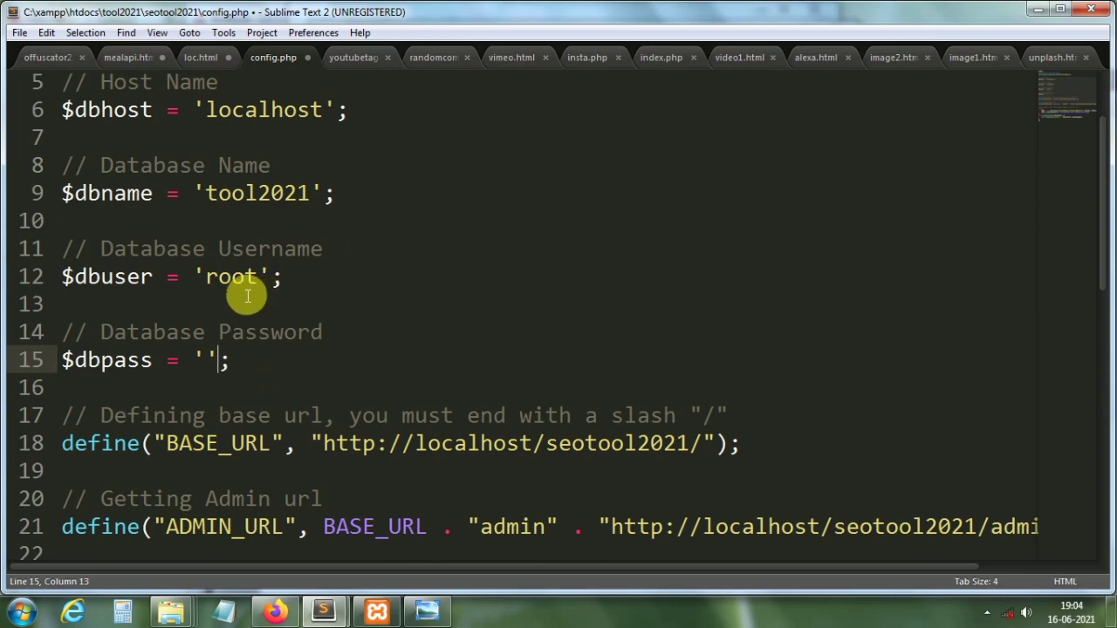
{"action": "left_click_drag", "start_coordinate": [207, 281], "coordinate": [257, 283]}
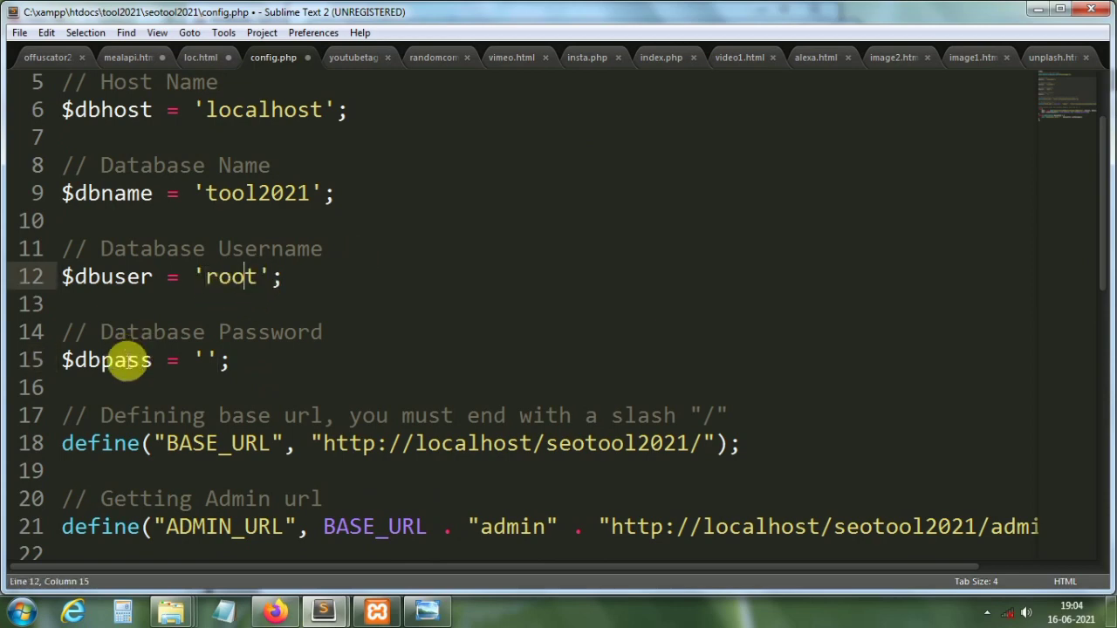
{"action": "left_click", "coordinate": [210, 365]}
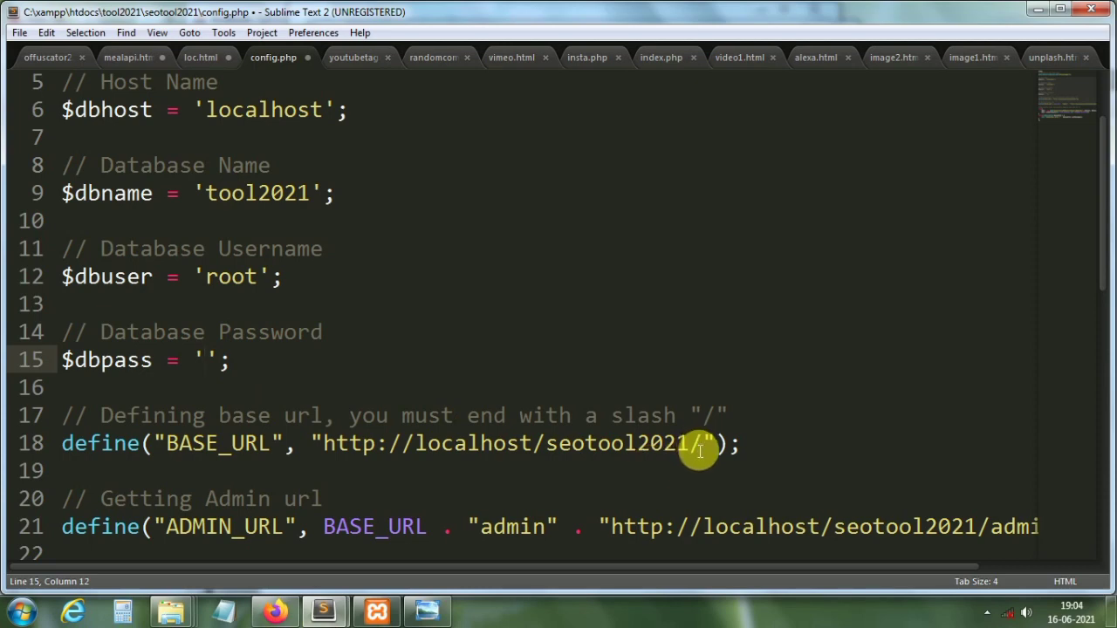
{"action": "left_click_drag", "start_coordinate": [691, 445], "coordinate": [546, 445]}
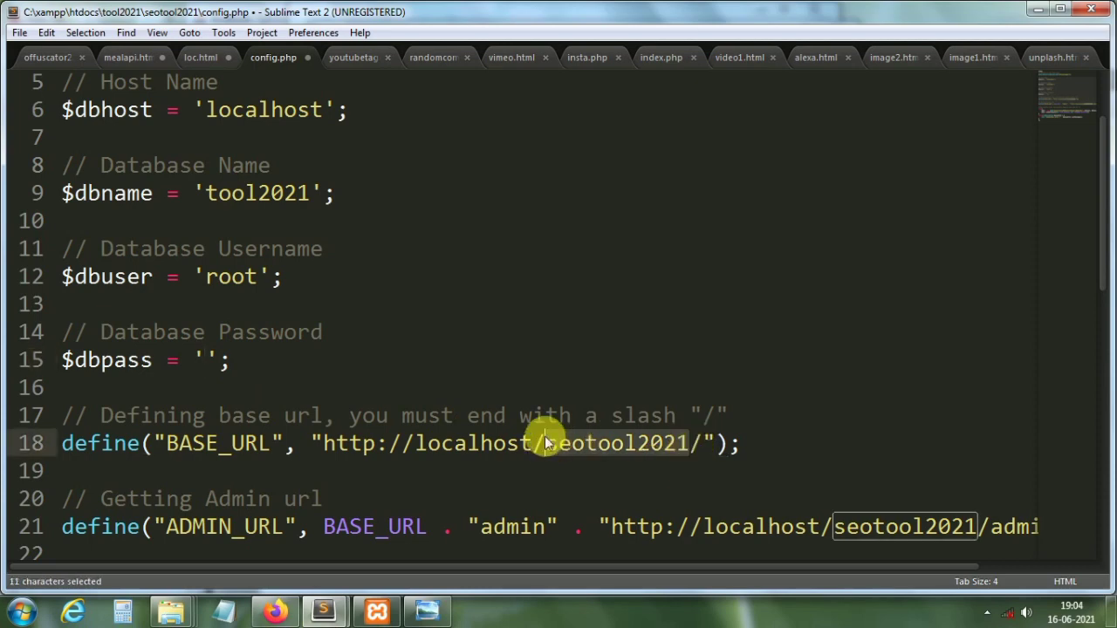
Step: Remove seotool2021 from BASE_URL and type tool2021 between the slashes
{"action": "key", "text": "BackSpace"}
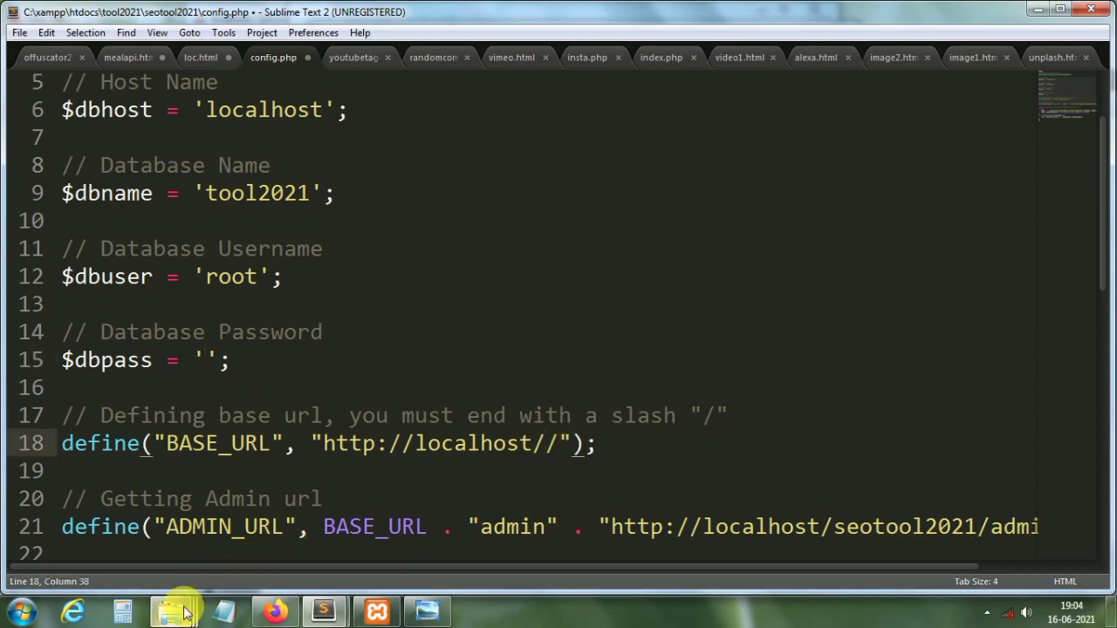
{"action": "mouse_move", "coordinate": [185, 613]}
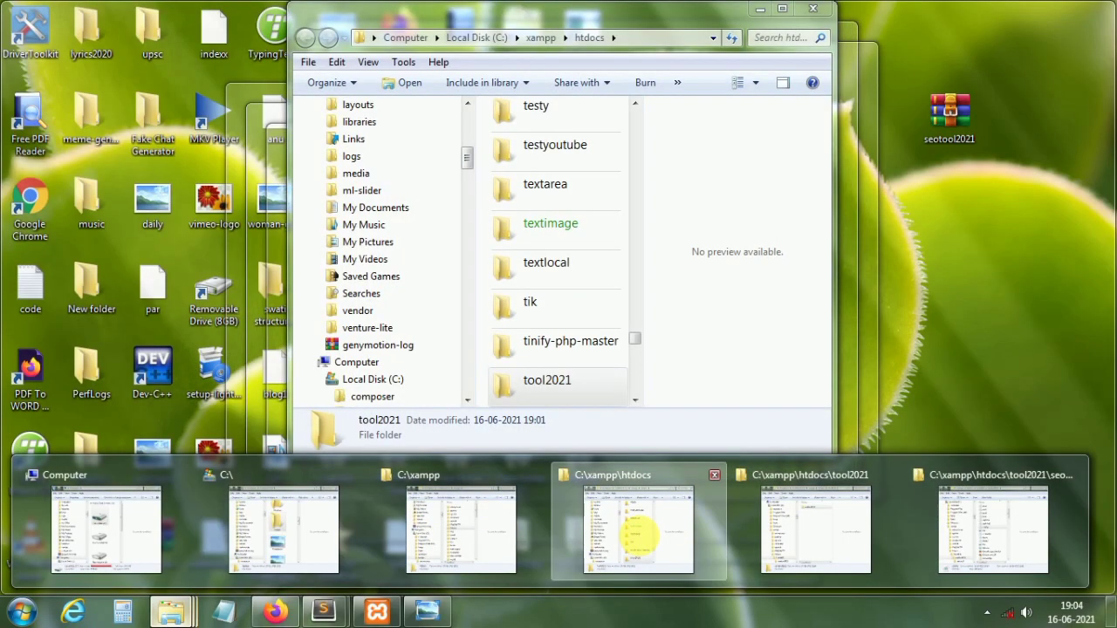
{"action": "left_click", "coordinate": [637, 534]}
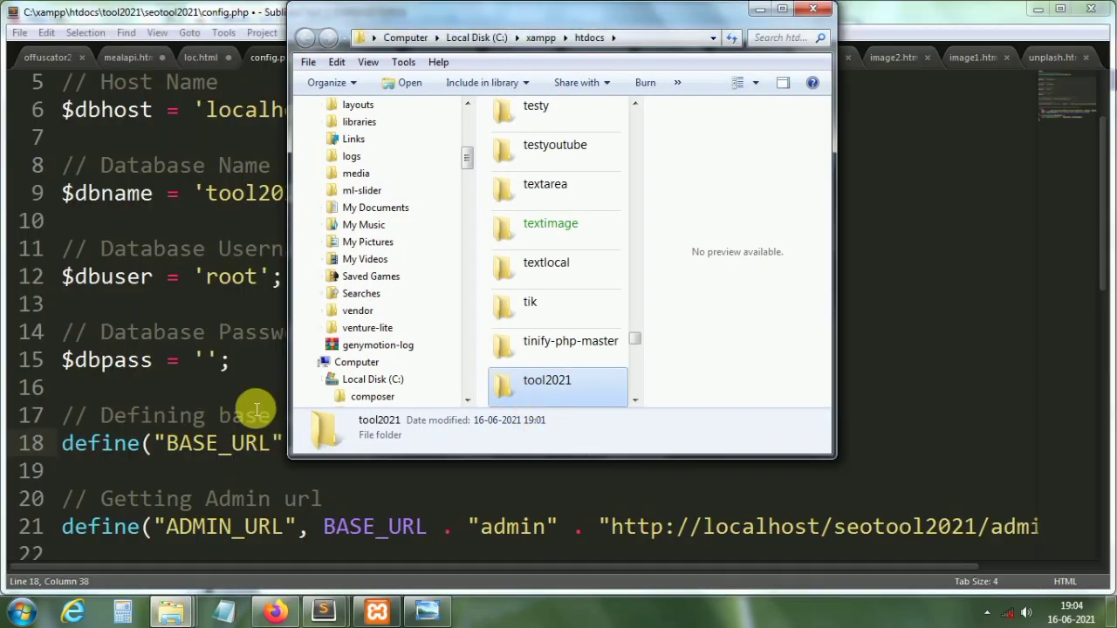
{"action": "left_click", "coordinate": [247, 419]}
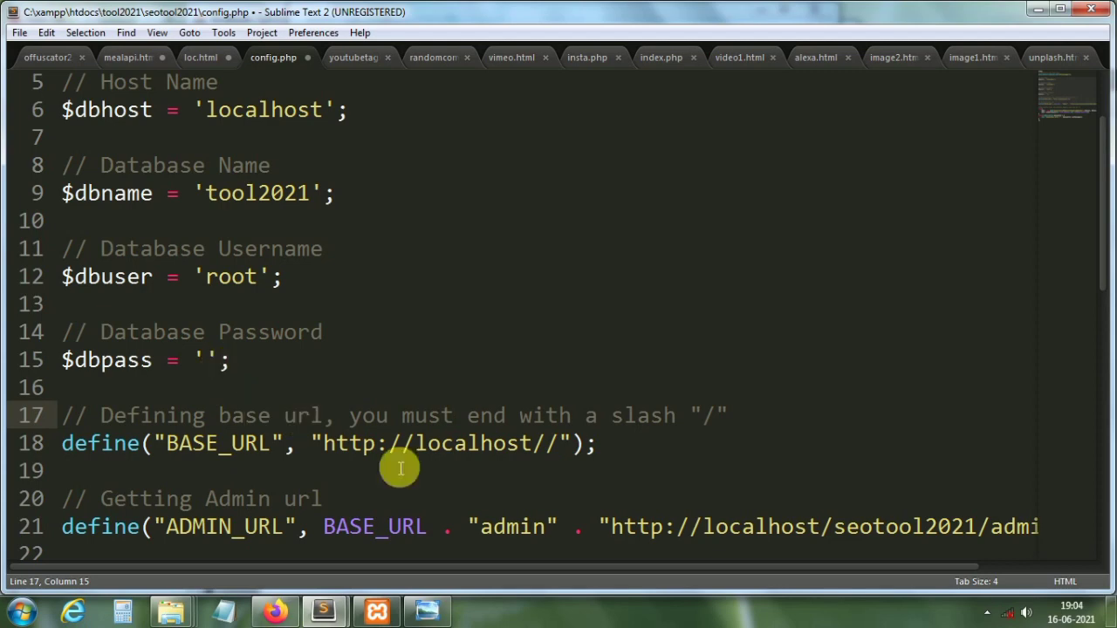
{"action": "left_click", "coordinate": [545, 445]}
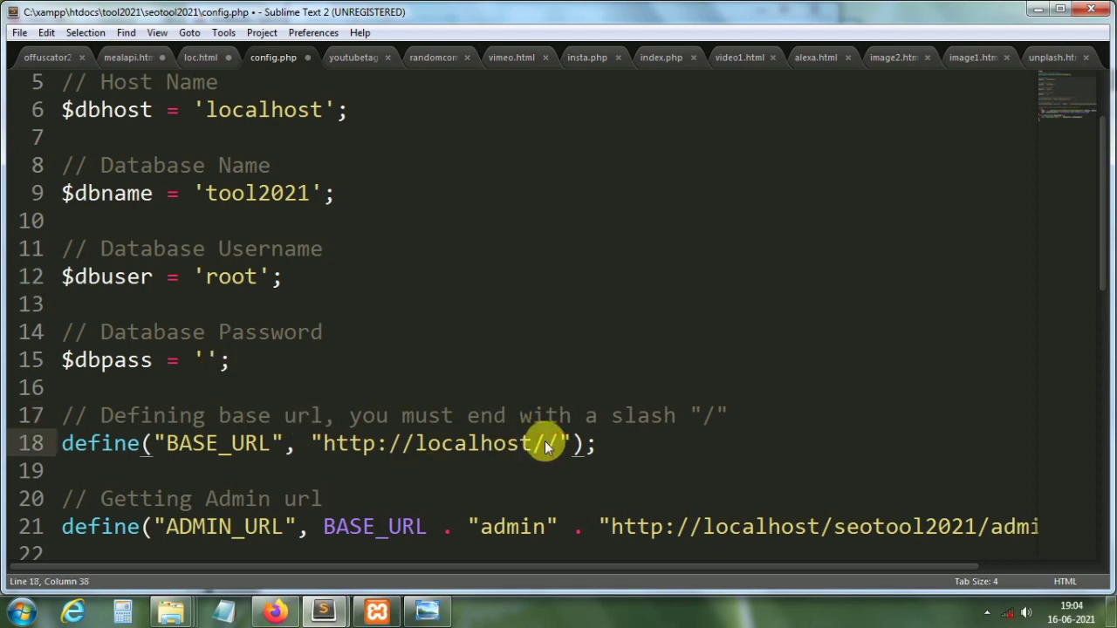
{"action": "type", "text": "tool2021"}
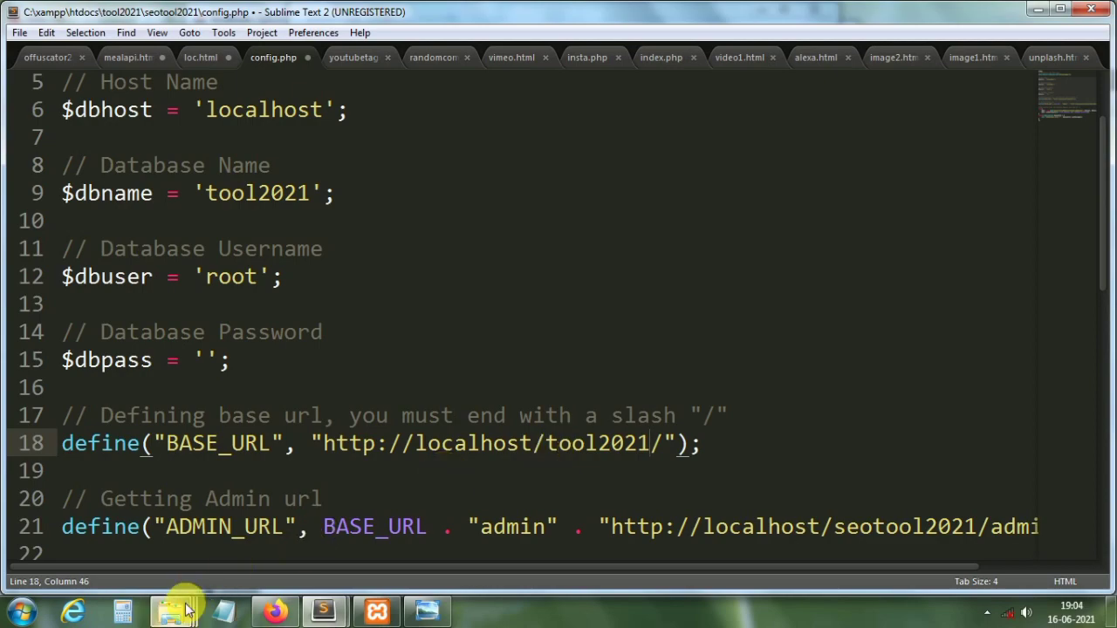
Step: Check the tool2021 folder in Explorer, then add seotool2021 after tool2021/ in BASE_URL
{"action": "mouse_move", "coordinate": [174, 608]}
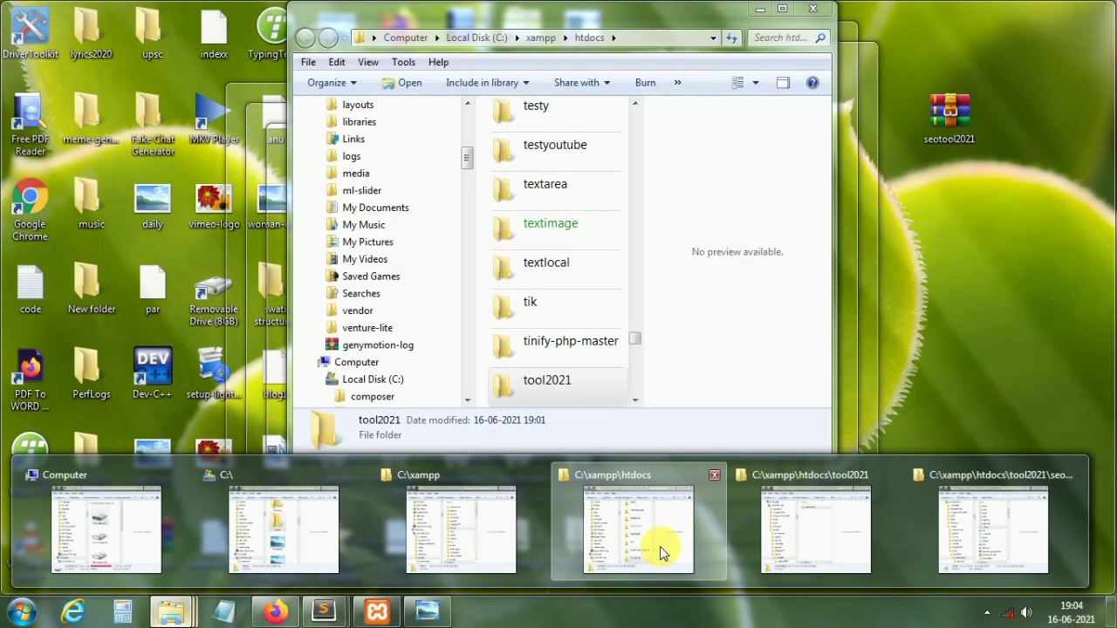
{"action": "left_click", "coordinate": [661, 549]}
{"action": "double_click", "coordinate": [544, 390]}
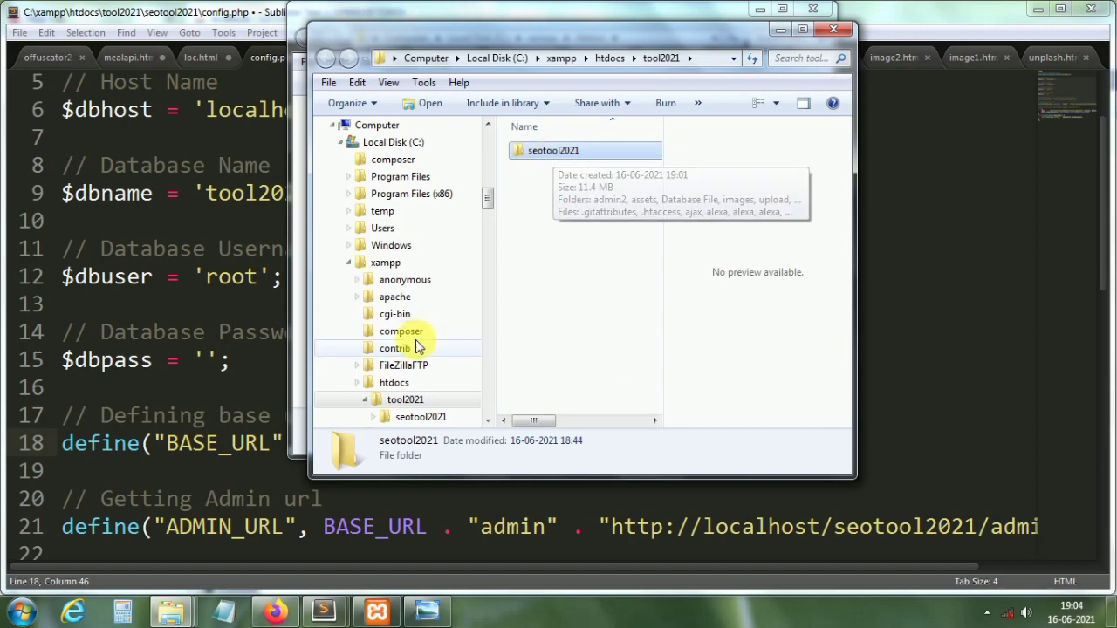
{"action": "left_click", "coordinate": [257, 387]}
{"action": "left_click", "coordinate": [669, 447]}
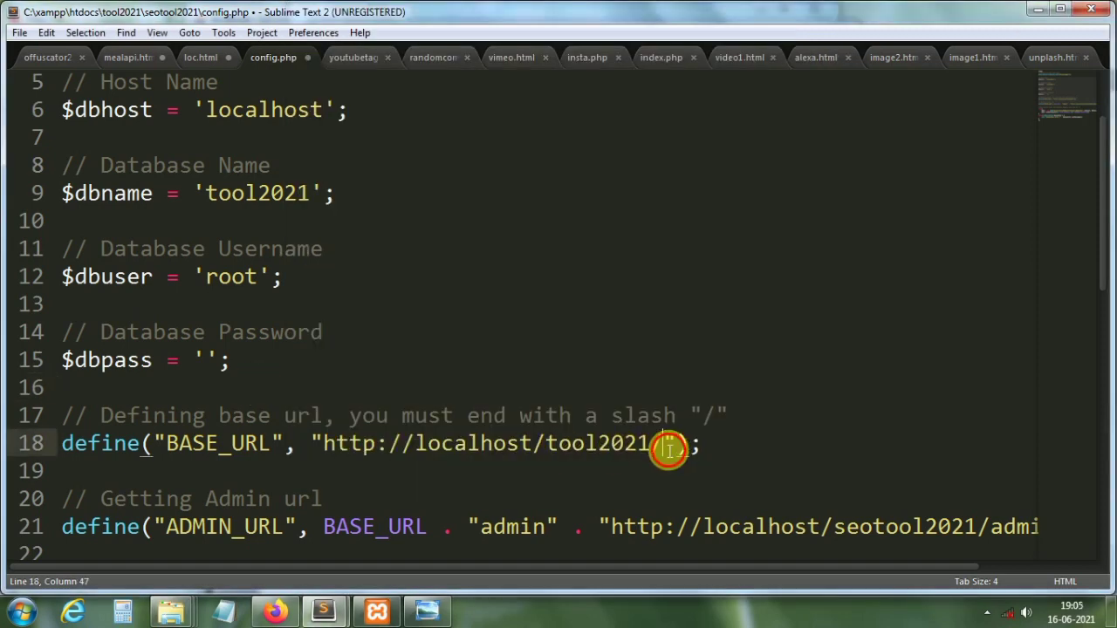
{"action": "type", "text": "seo"}
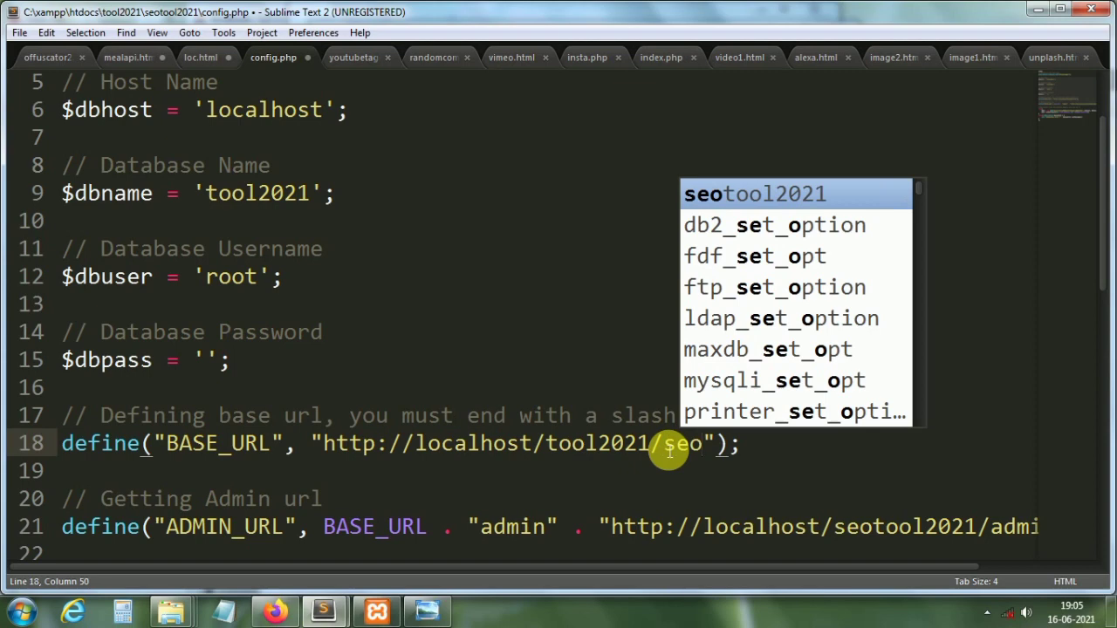
{"action": "type", "text": "tool2"}
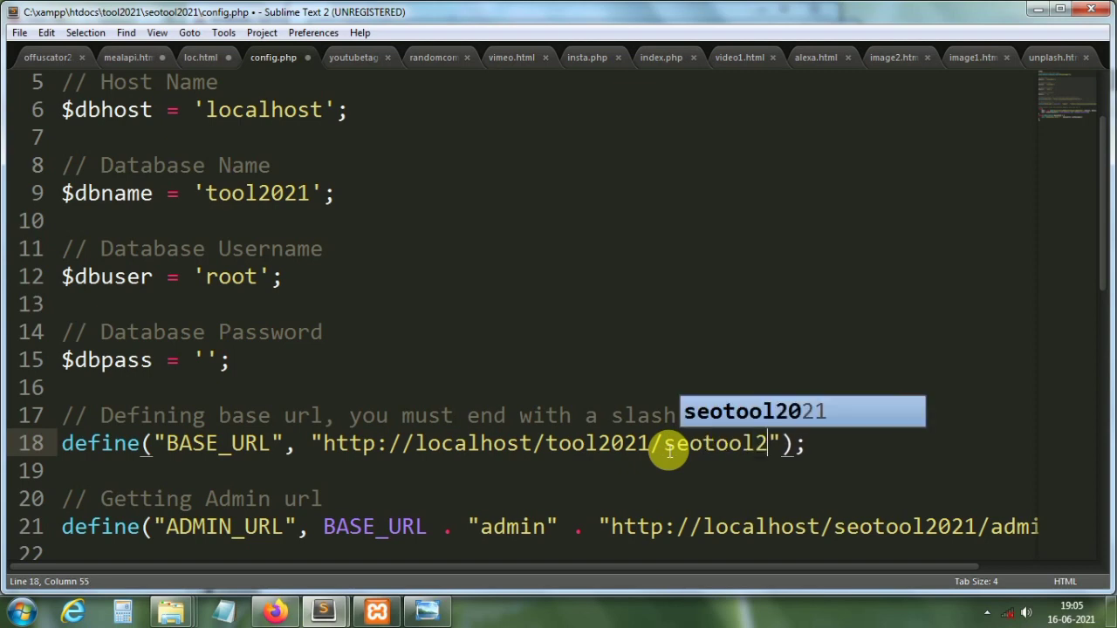
{"action": "type", "text": "021/"}
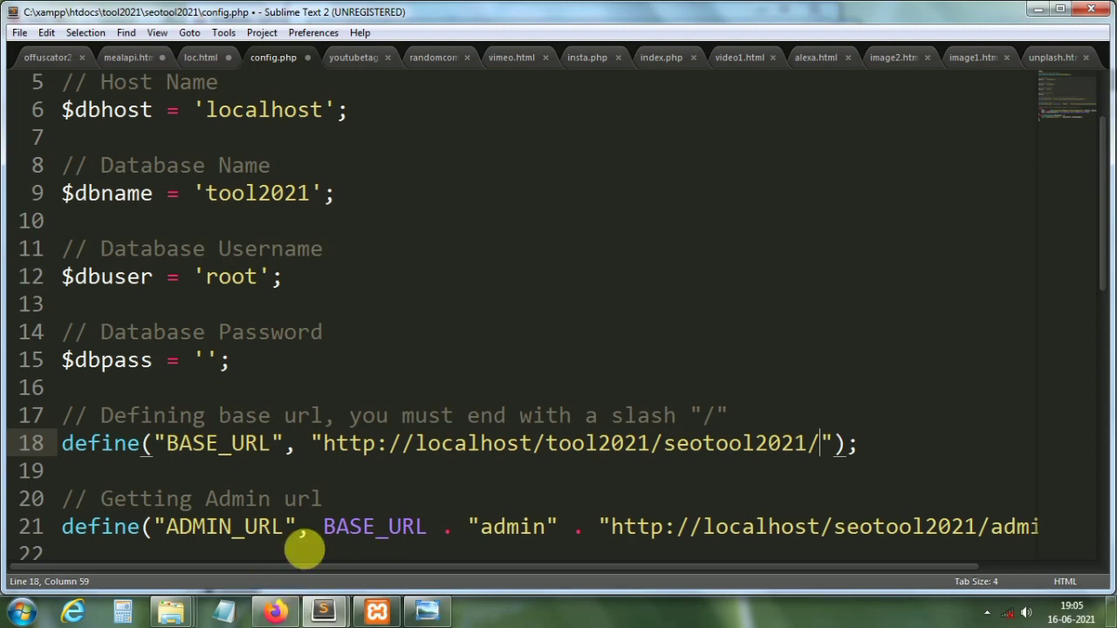
Step: Replace seotool2021 in ADMIN_URL with the tool2021/seotool2021/ path from BASE_URL
{"action": "left_click", "coordinate": [620, 527]}
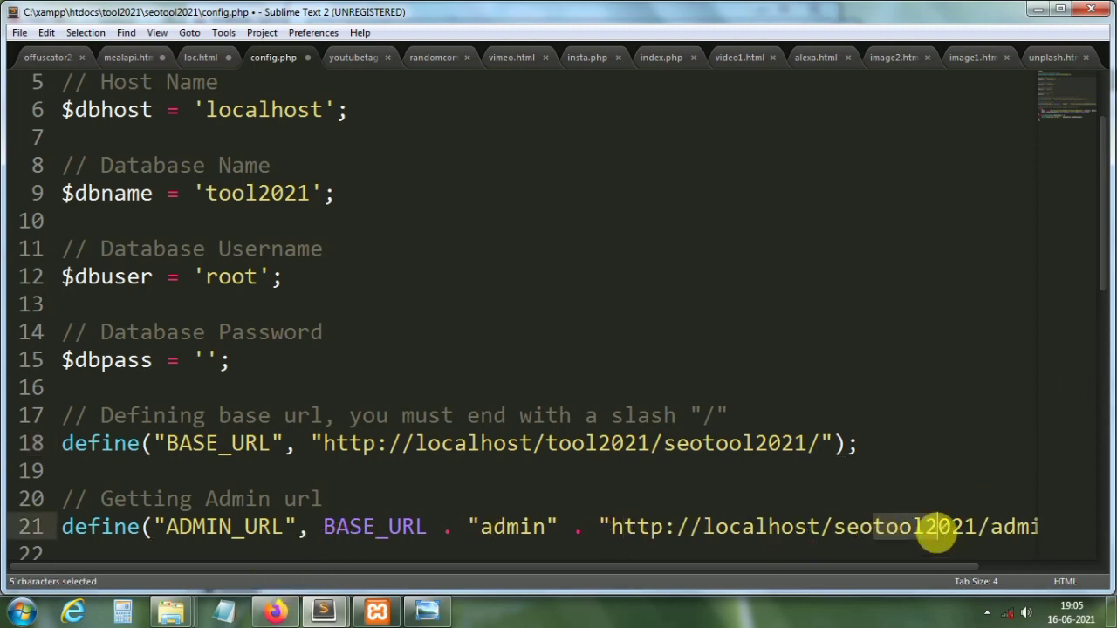
{"action": "left_click", "coordinate": [861, 529]}
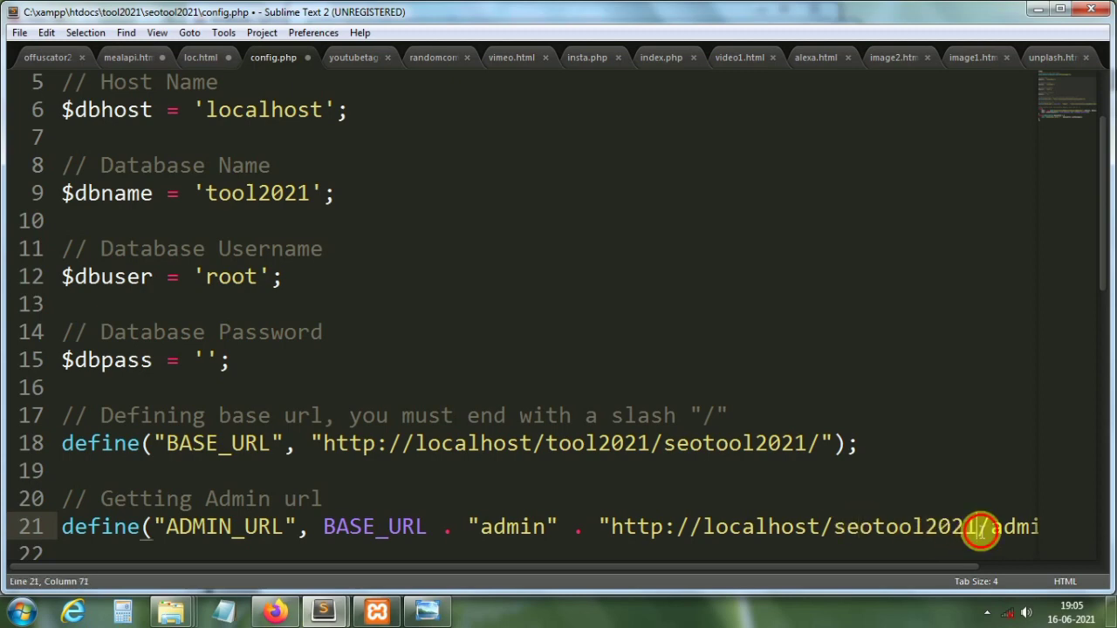
{"action": "left_click_drag", "start_coordinate": [980, 529], "coordinate": [835, 527]}
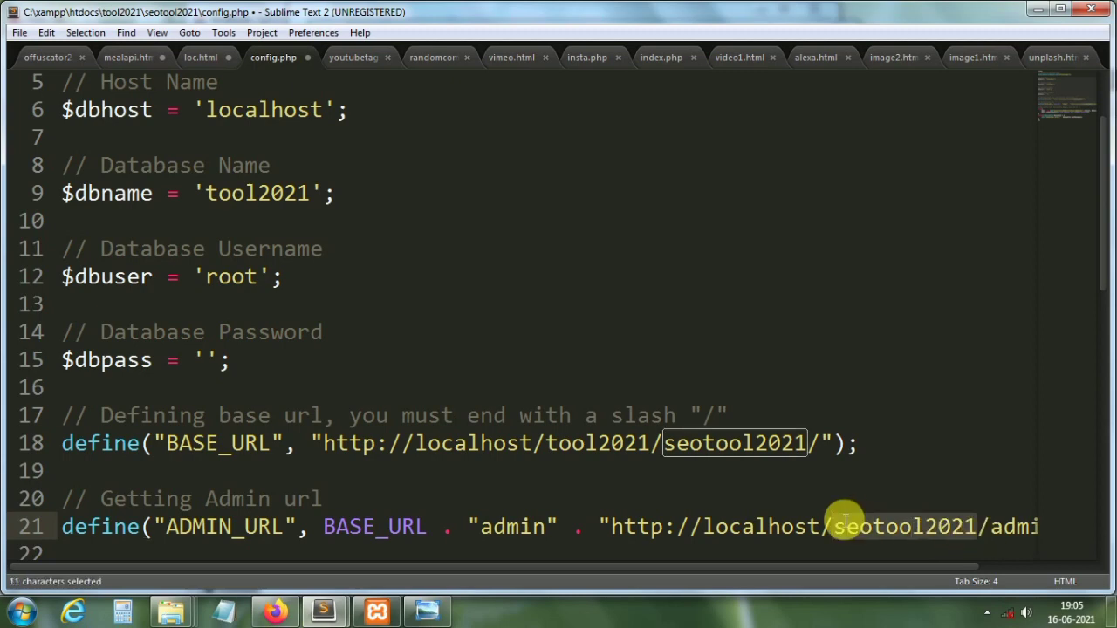
{"action": "left_click", "coordinate": [825, 447]}
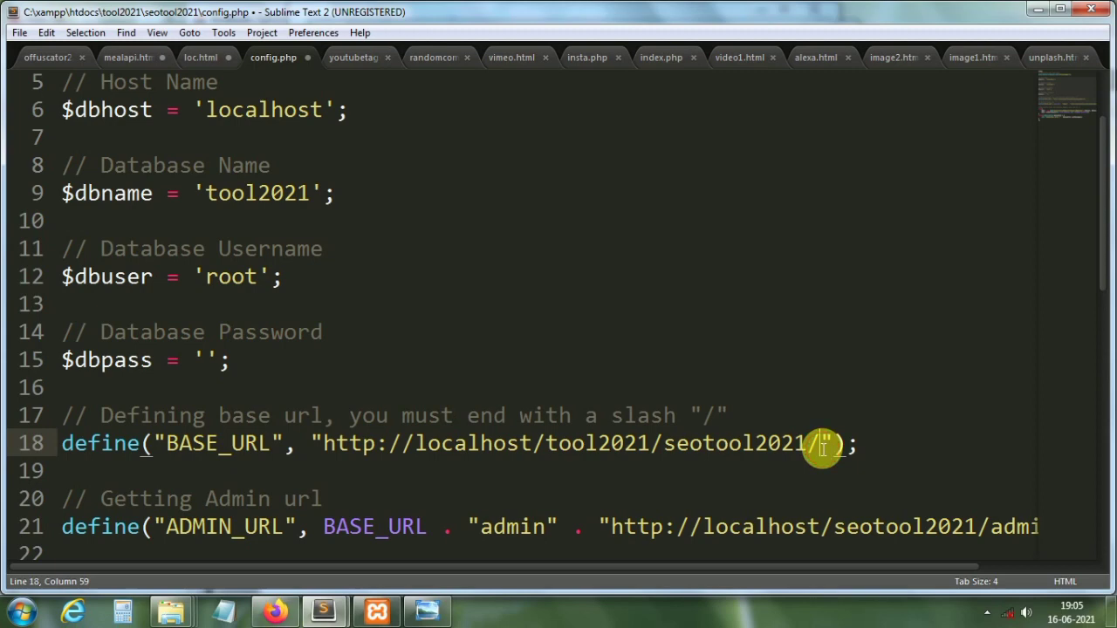
{"action": "left_click_drag", "start_coordinate": [821, 450], "coordinate": [546, 452]}
{"action": "key", "text": "ctrl+c"}
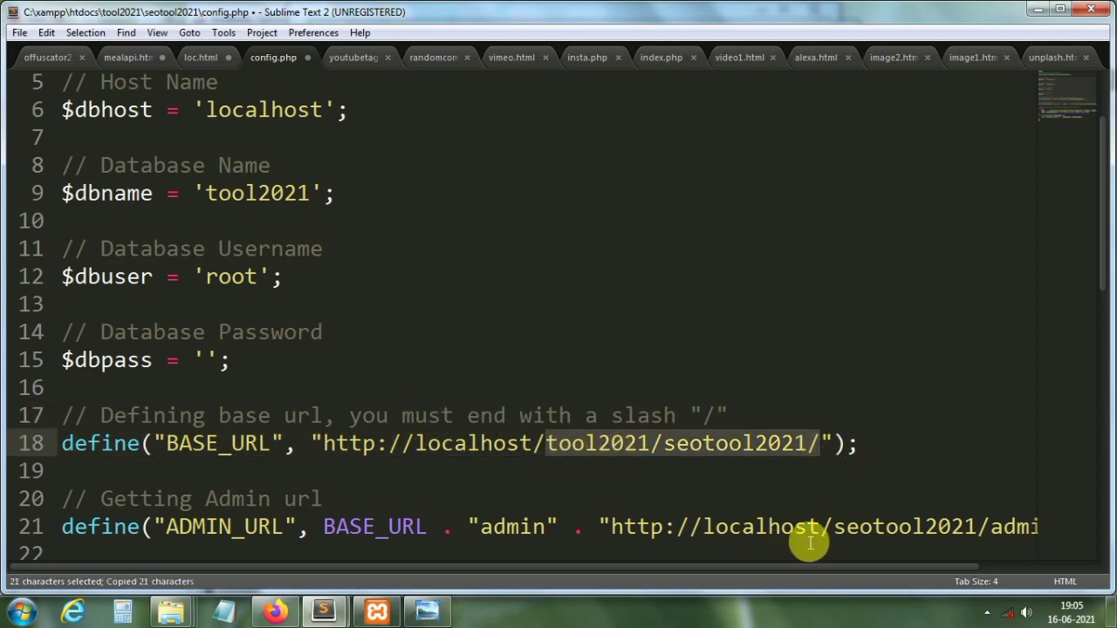
{"action": "left_click", "coordinate": [836, 528]}
{"action": "left_click_drag", "start_coordinate": [852, 533], "coordinate": [979, 532]}
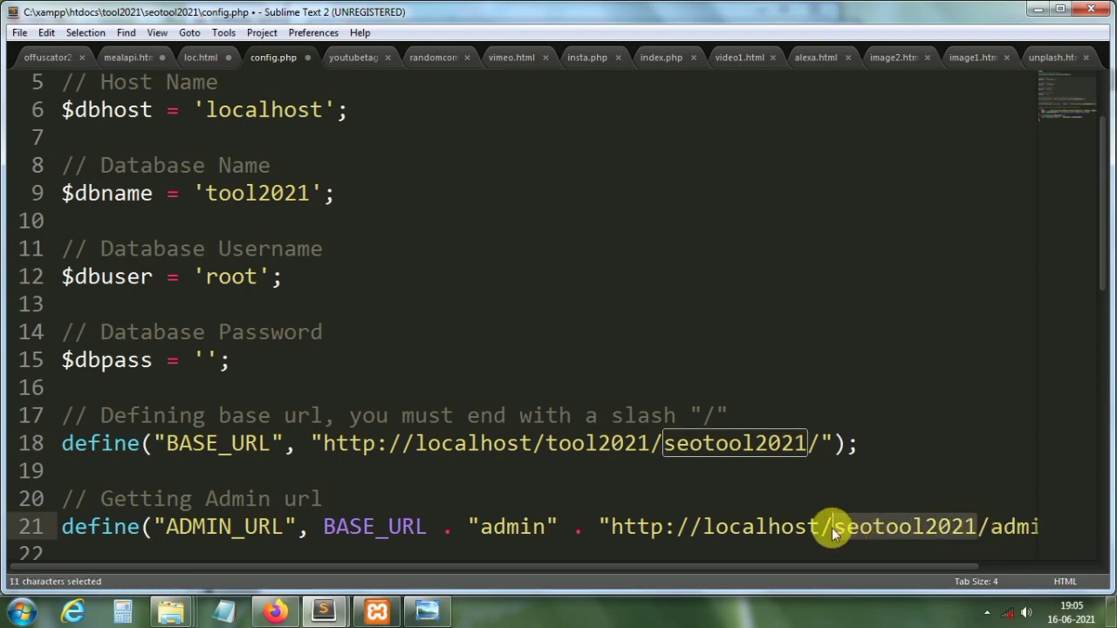
{"action": "key", "text": "BackSpace"}
{"action": "key", "text": "ctrl+v"}
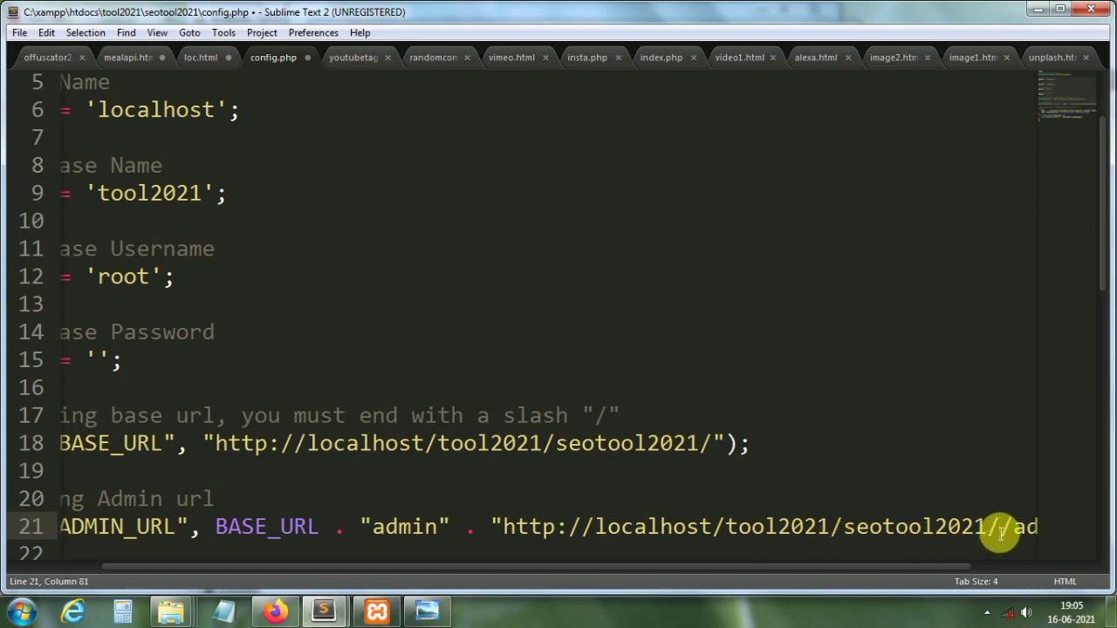
Step: Review the edited ADMIN_URL path ending in seotool2021/admin2/
{"action": "scroll", "coordinate": [1029, 539], "scroll_direction": "right", "scroll_amount": 3}
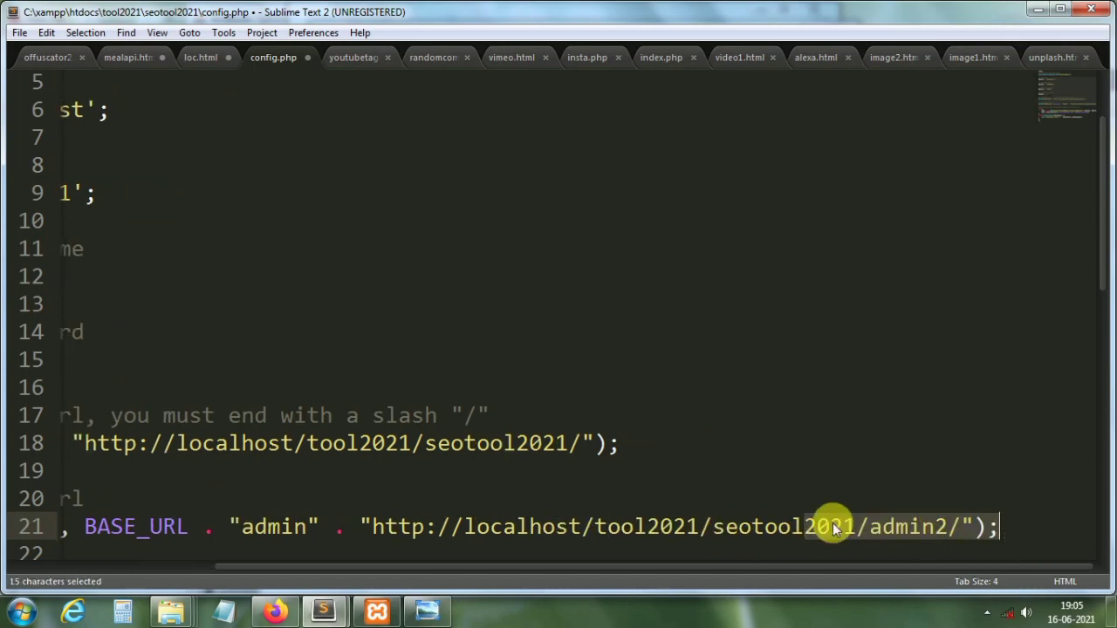
{"action": "left_click", "coordinate": [831, 527]}
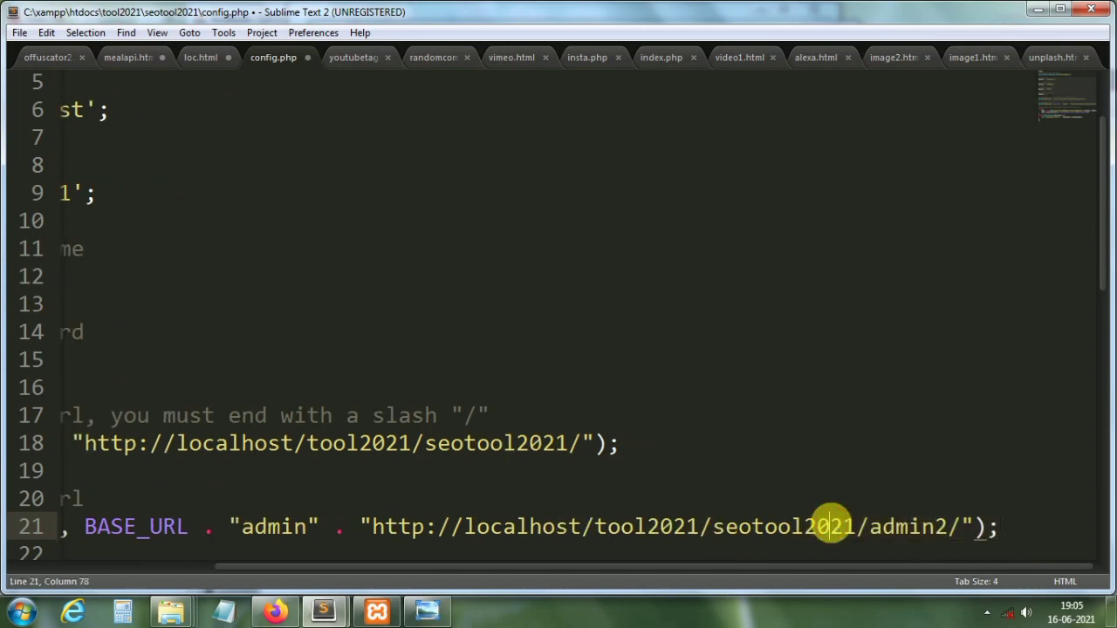
{"action": "left_click", "coordinate": [490, 529]}
{"action": "left_click", "coordinate": [634, 530]}
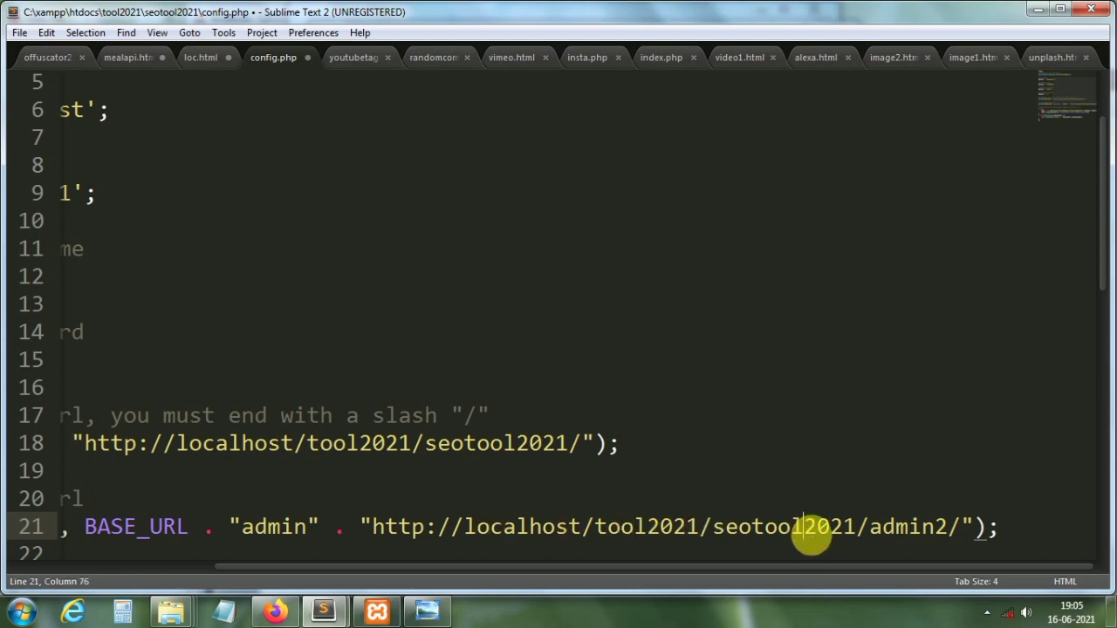
{"action": "left_click", "coordinate": [921, 526]}
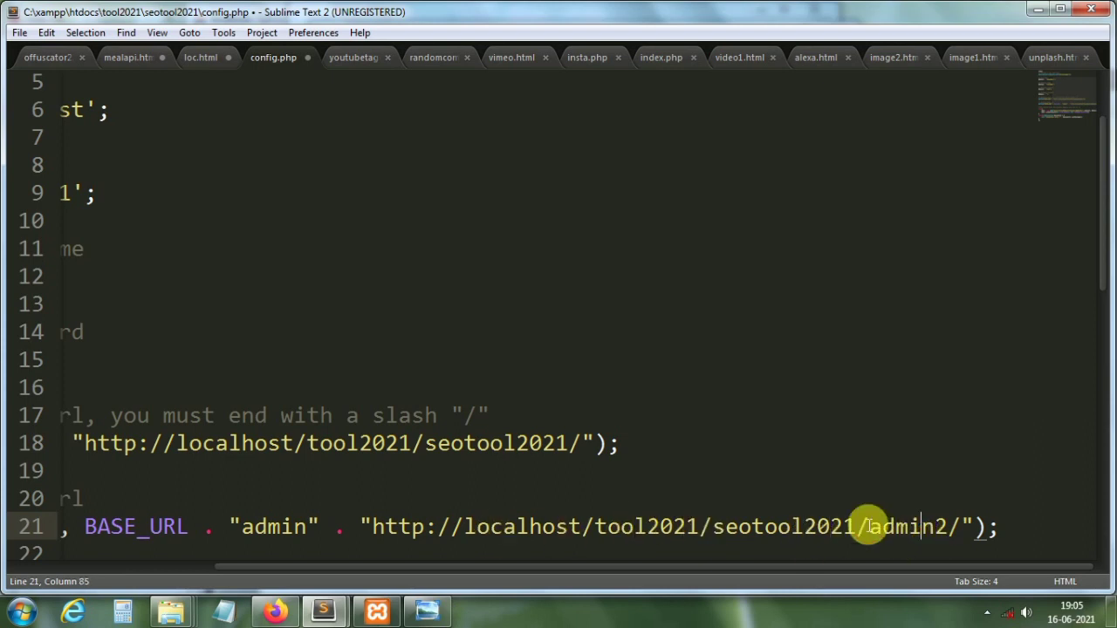
Step: Confirm admin2 exists in tool2021\seotool2021 and save config.php
{"action": "mouse_move", "coordinate": [167, 608]}
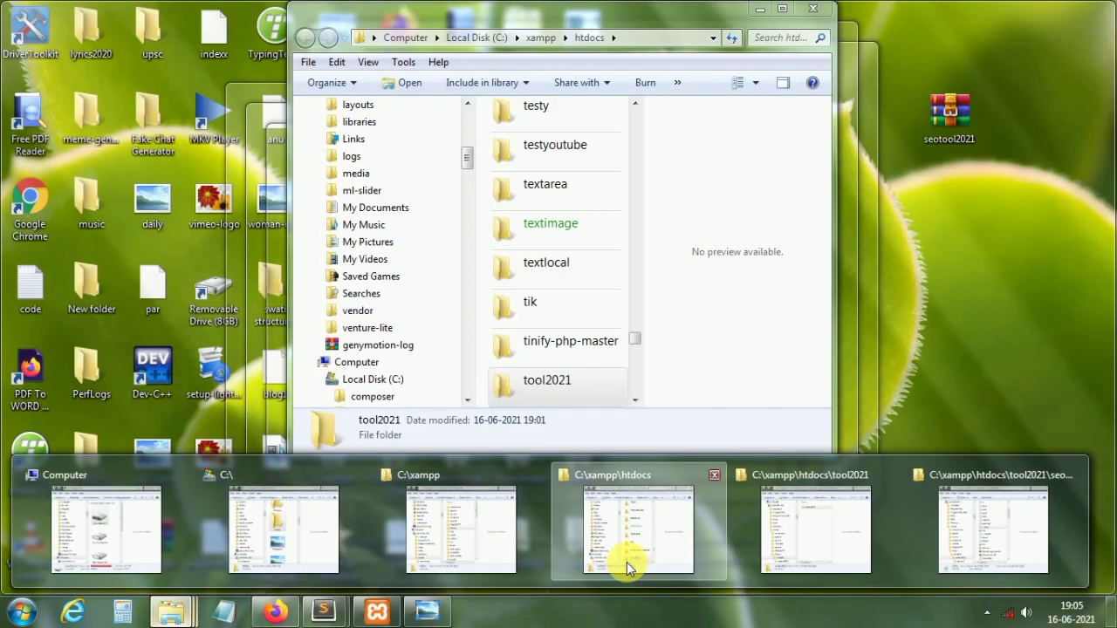
{"action": "left_click", "coordinate": [626, 561]}
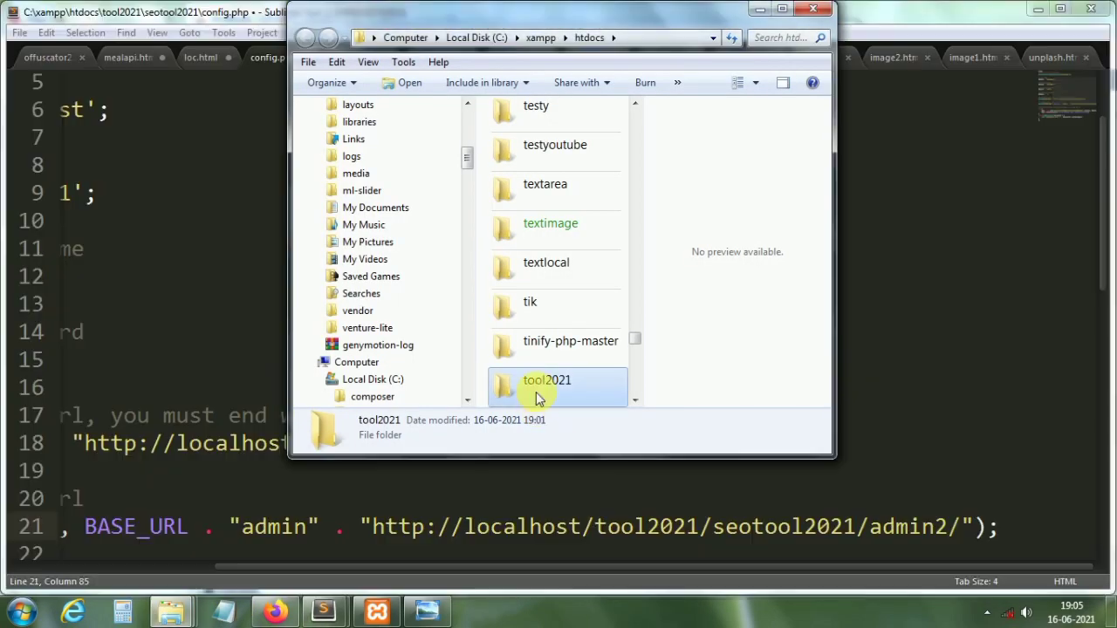
{"action": "double_click", "coordinate": [538, 392]}
{"action": "left_click", "coordinate": [548, 153]}
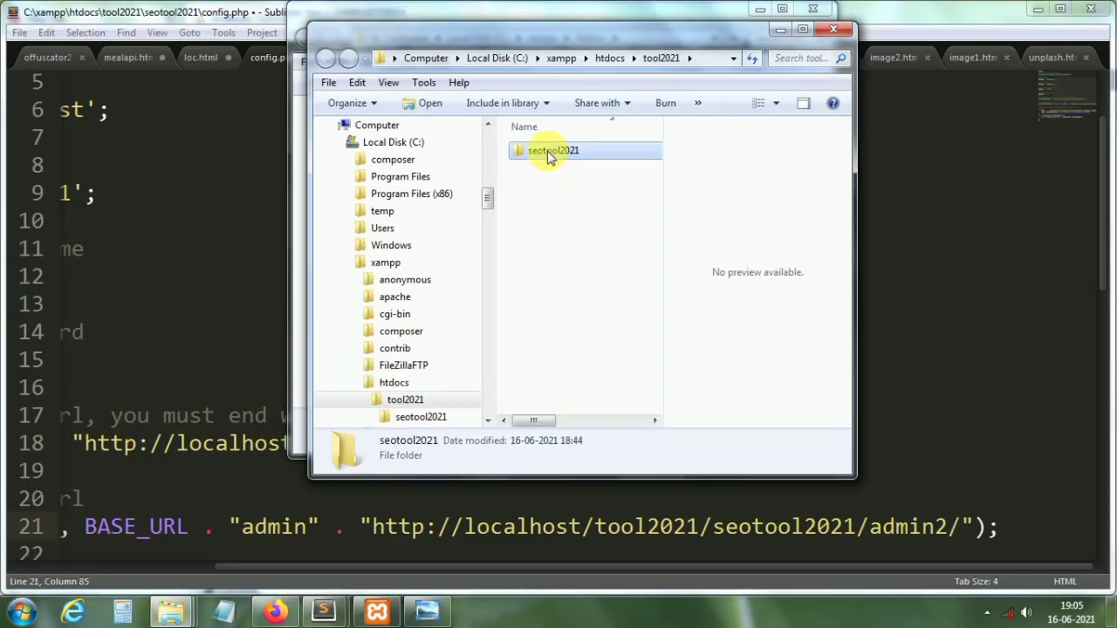
{"action": "double_click", "coordinate": [547, 151]}
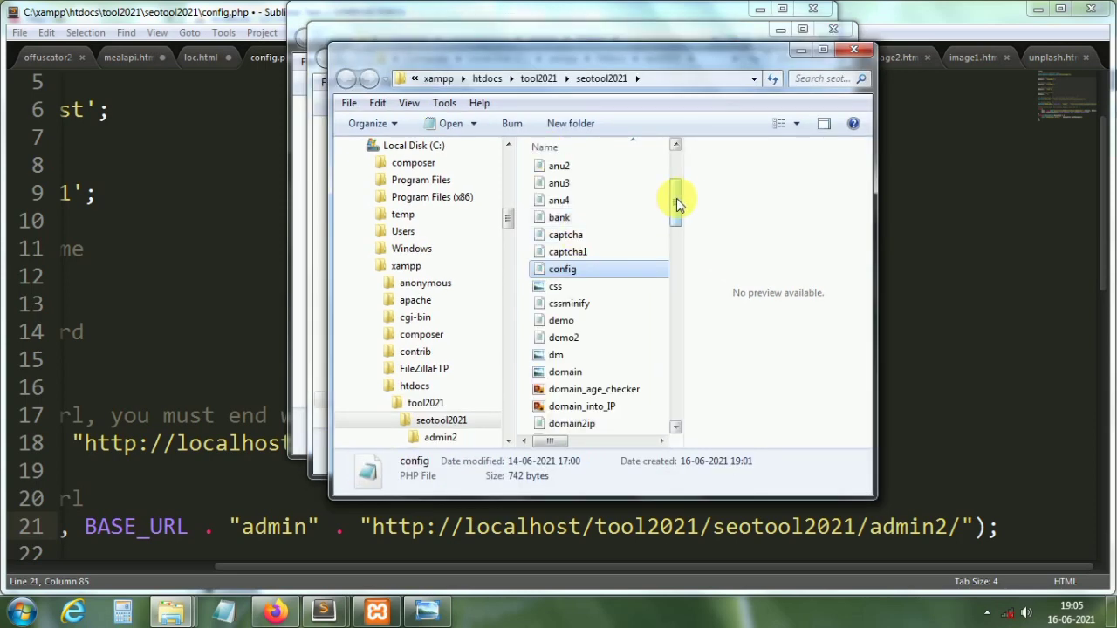
{"action": "left_click_drag", "start_coordinate": [676, 198], "coordinate": [673, 154]}
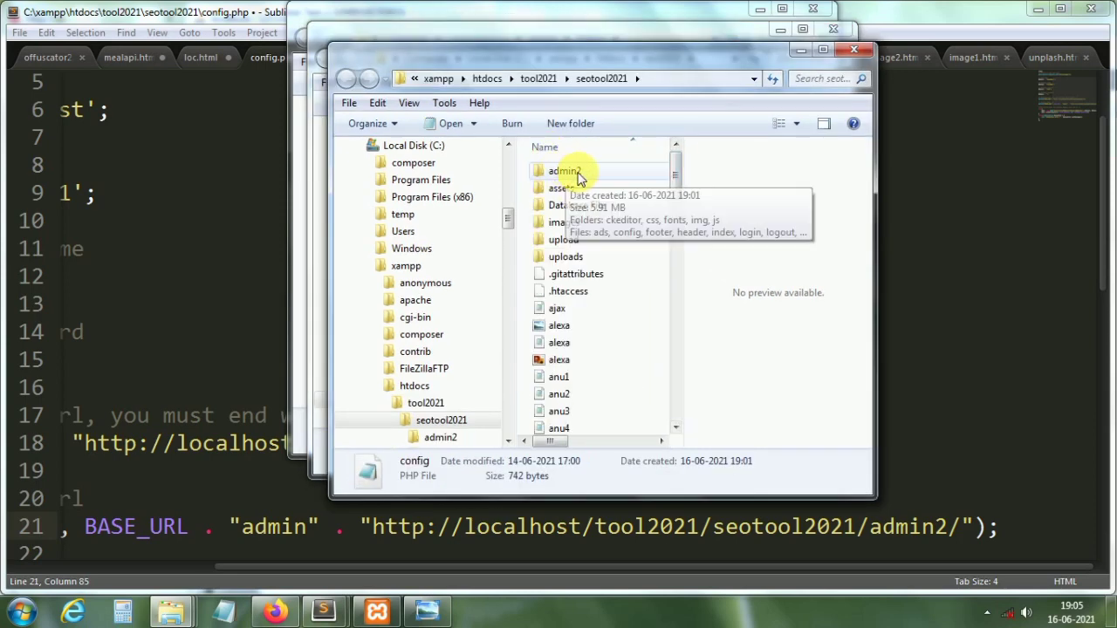
{"action": "left_click", "coordinate": [955, 399]}
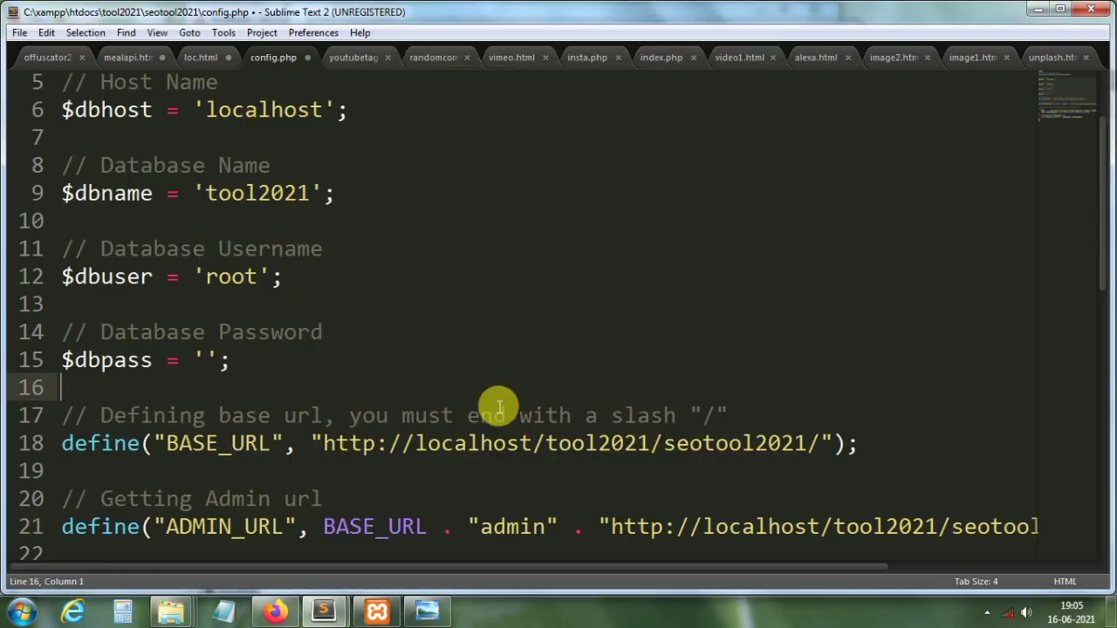
{"action": "key", "text": "ctrl+s"}
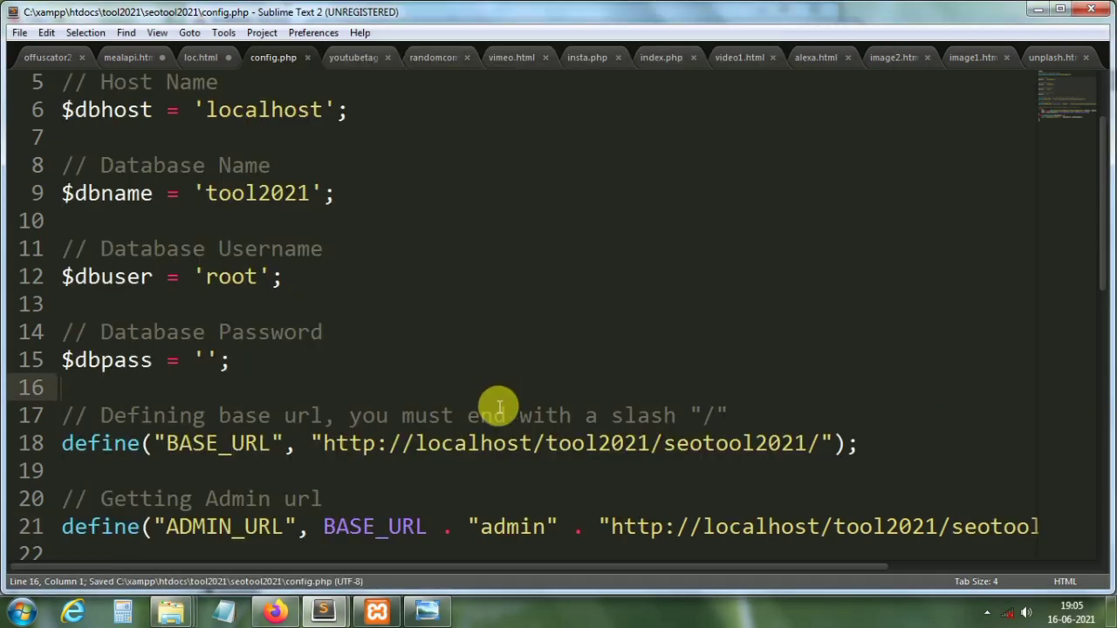
{"action": "left_click", "coordinate": [18, 35]}
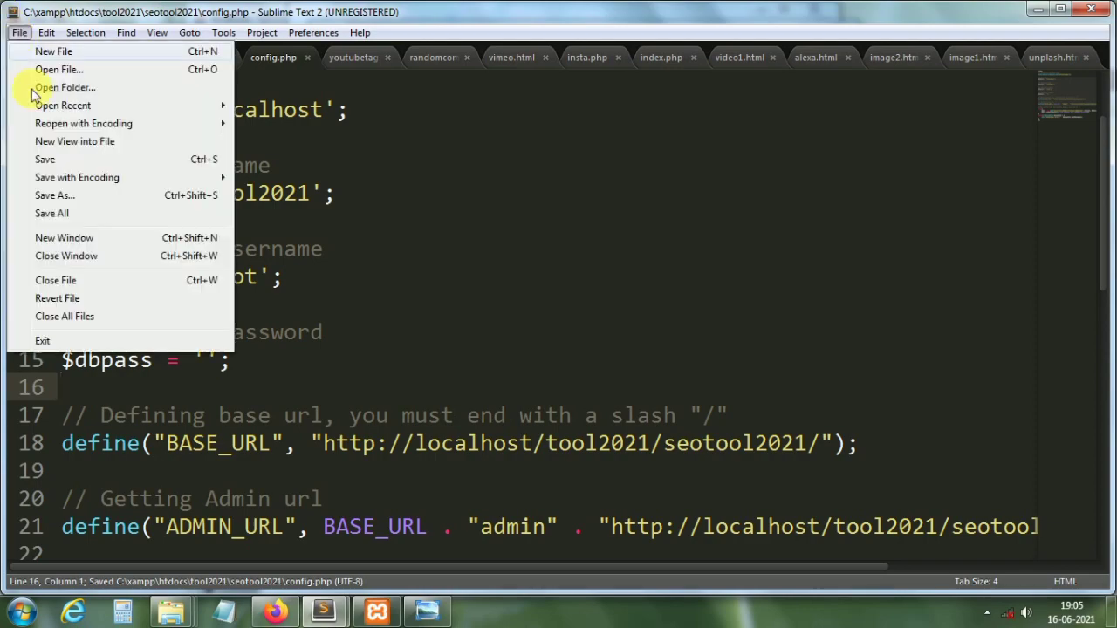
Step: Save the current config file and browse Explorer into htdocs > tool2021 > seotool2021
{"action": "left_click", "coordinate": [55, 157]}
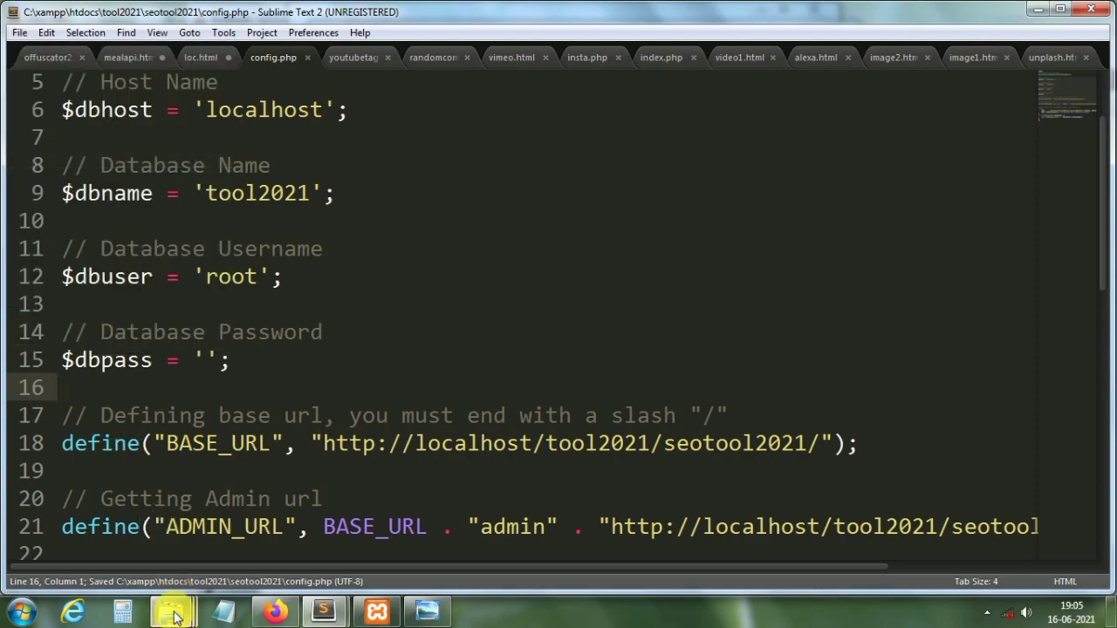
{"action": "mouse_move", "coordinate": [172, 610]}
{"action": "mouse_move", "coordinate": [951, 519]}
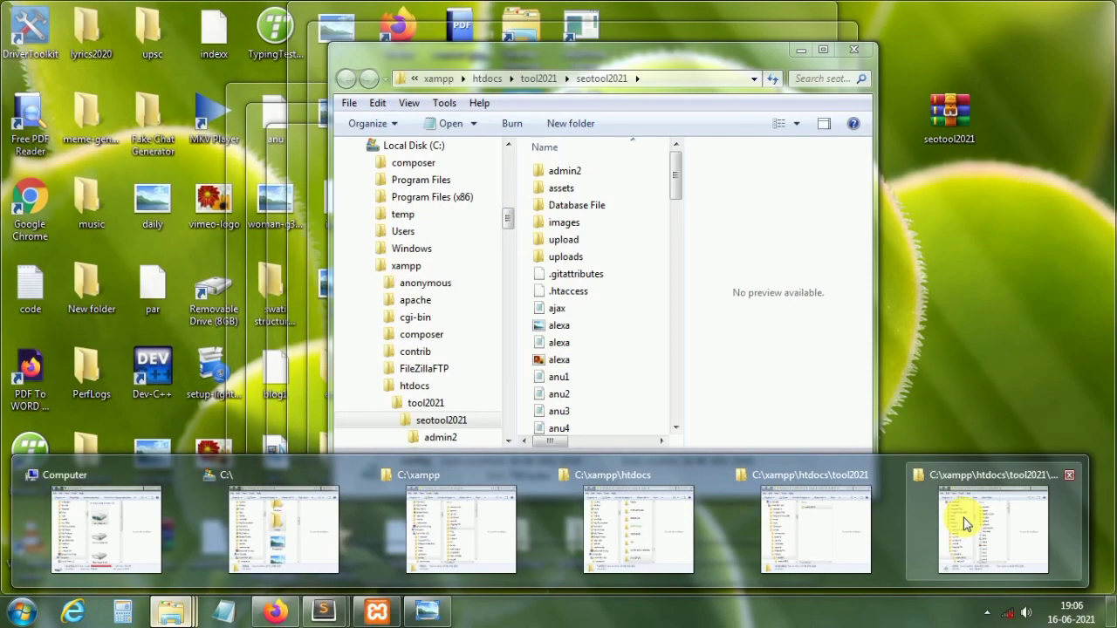
{"action": "mouse_move", "coordinate": [563, 498]}
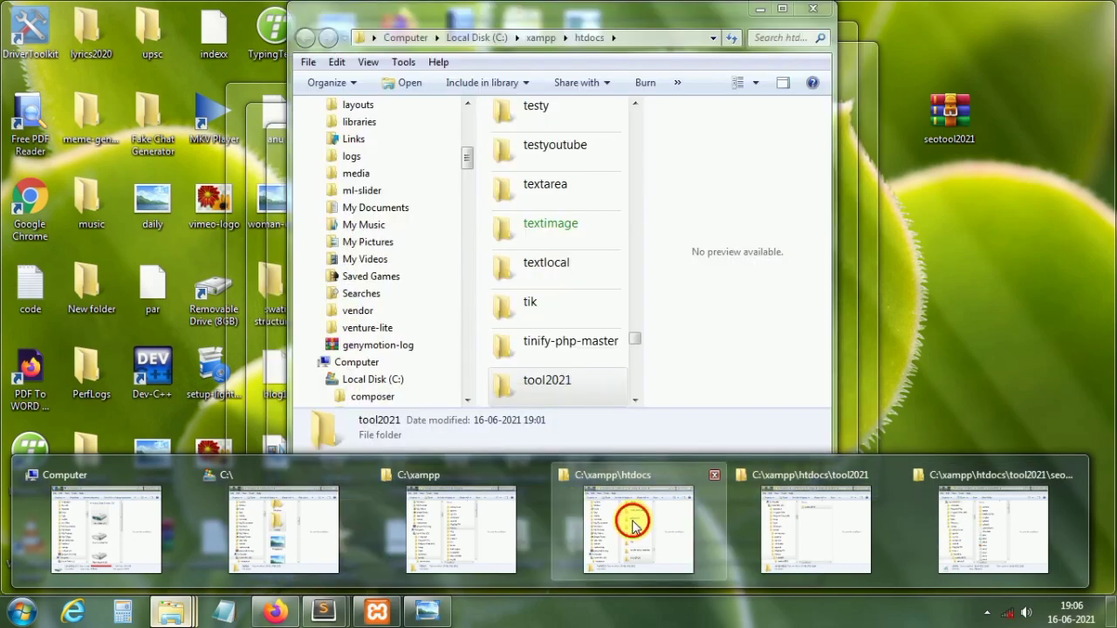
{"action": "left_click", "coordinate": [635, 524]}
{"action": "double_click", "coordinate": [555, 379]}
{"action": "left_click", "coordinate": [545, 155]}
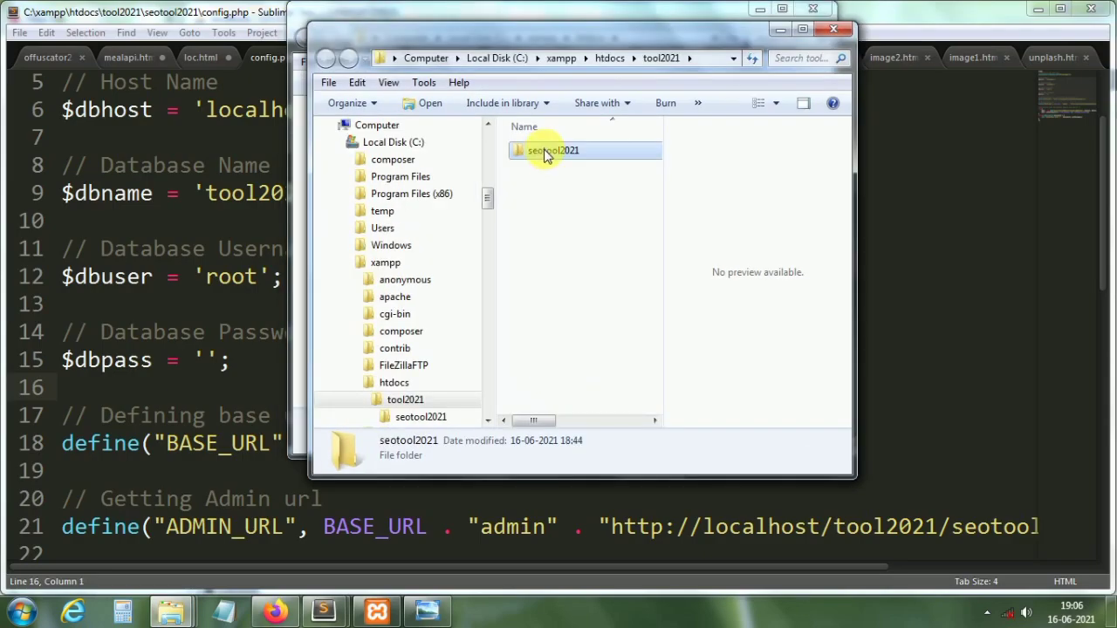
{"action": "double_click", "coordinate": [545, 154]}
Step: Open admin2's config.php in Sublime Text 2 and close the folder window
{"action": "left_click", "coordinate": [563, 170]}
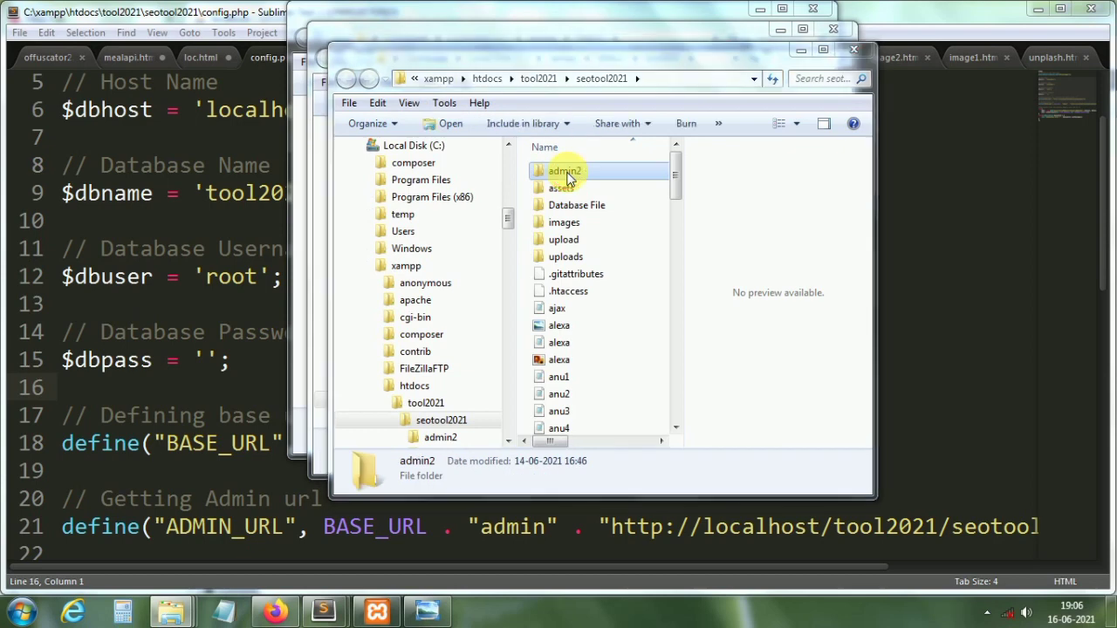
{"action": "double_click", "coordinate": [563, 170]}
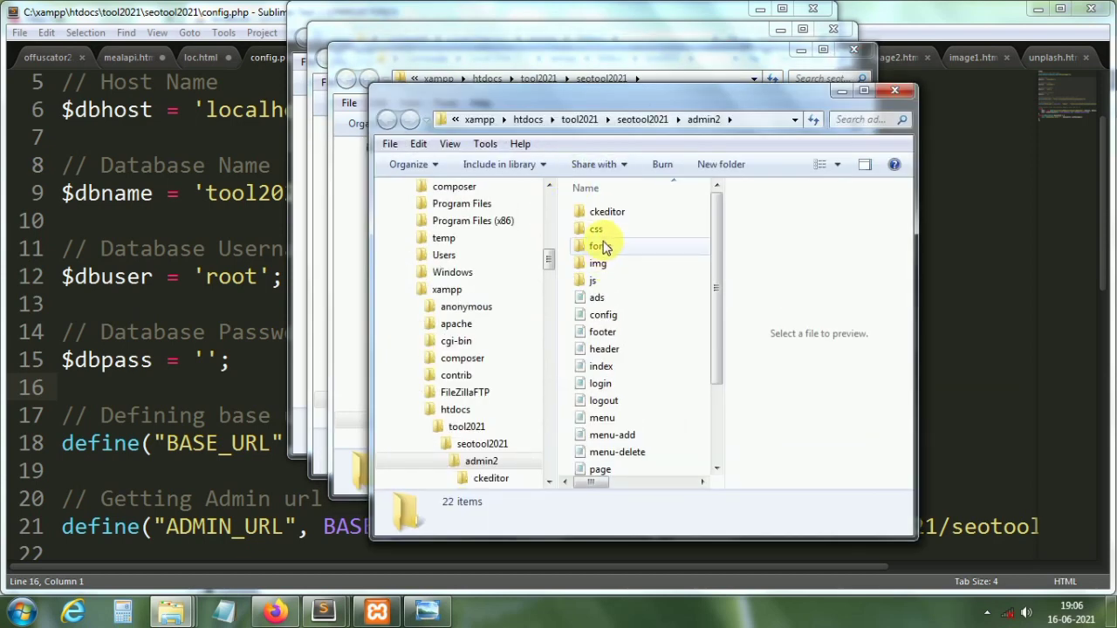
{"action": "left_click", "coordinate": [604, 318]}
{"action": "right_click", "coordinate": [604, 319]}
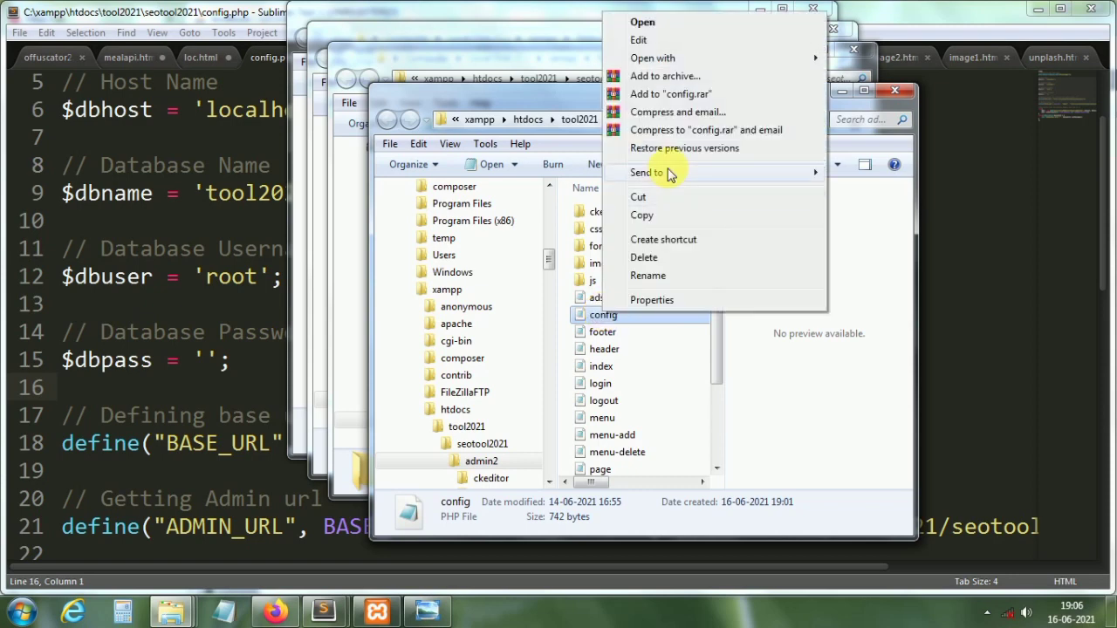
{"action": "mouse_move", "coordinate": [653, 57]}
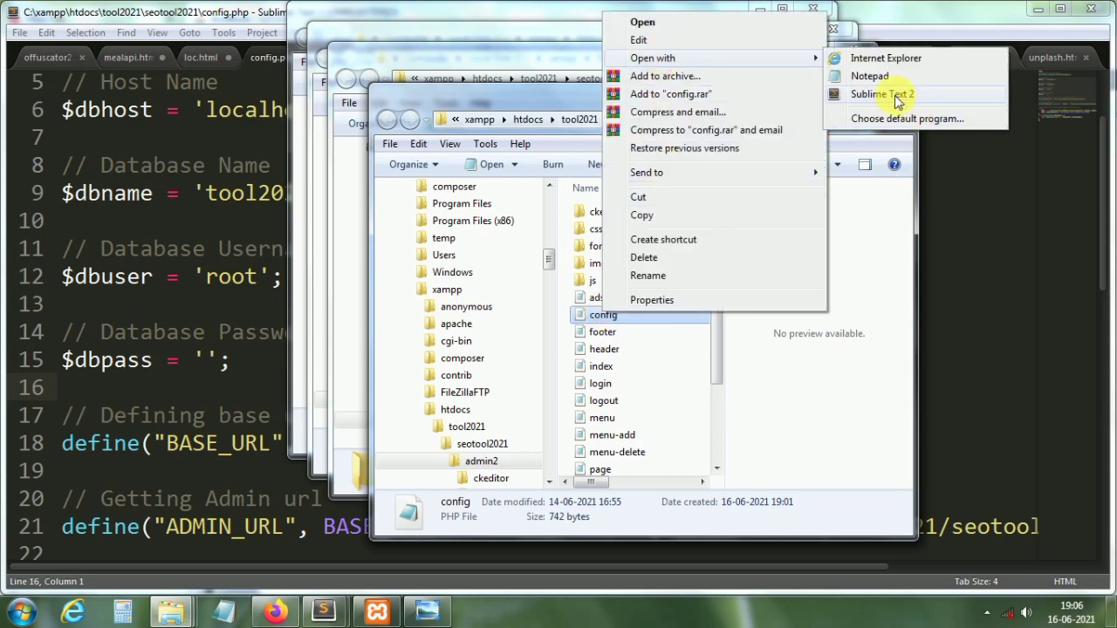
{"action": "left_click", "coordinate": [895, 96]}
{"action": "left_click", "coordinate": [895, 94]}
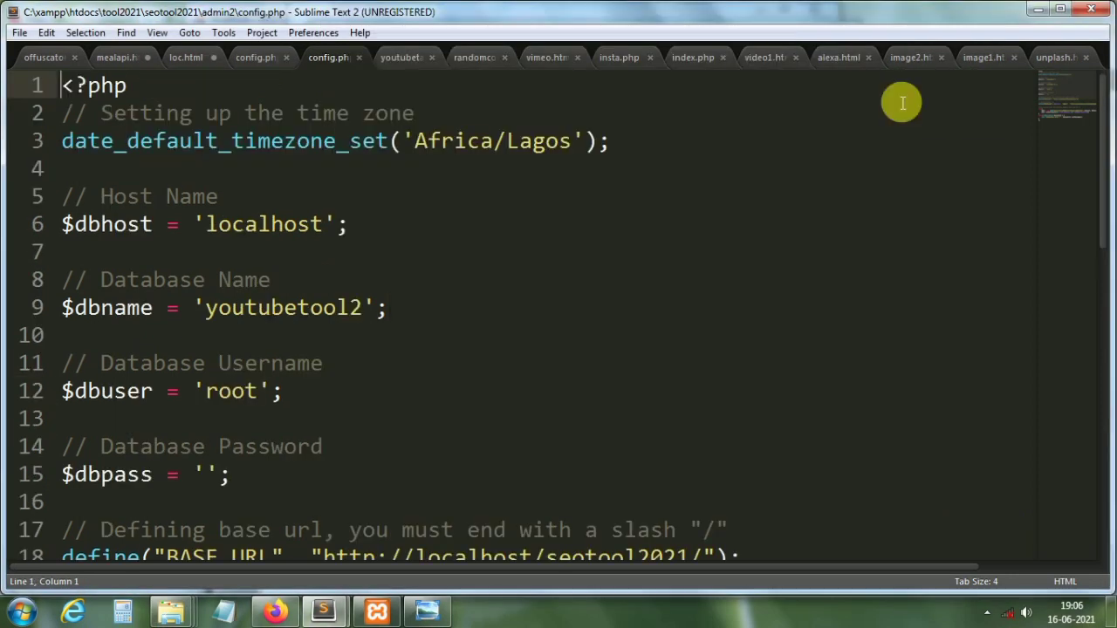
Step: Replace 'youtubetool2' with 'tool2021' on admin2 config.php's database line, confirming the name in phpMyAdmin
{"action": "left_click", "coordinate": [337, 231]}
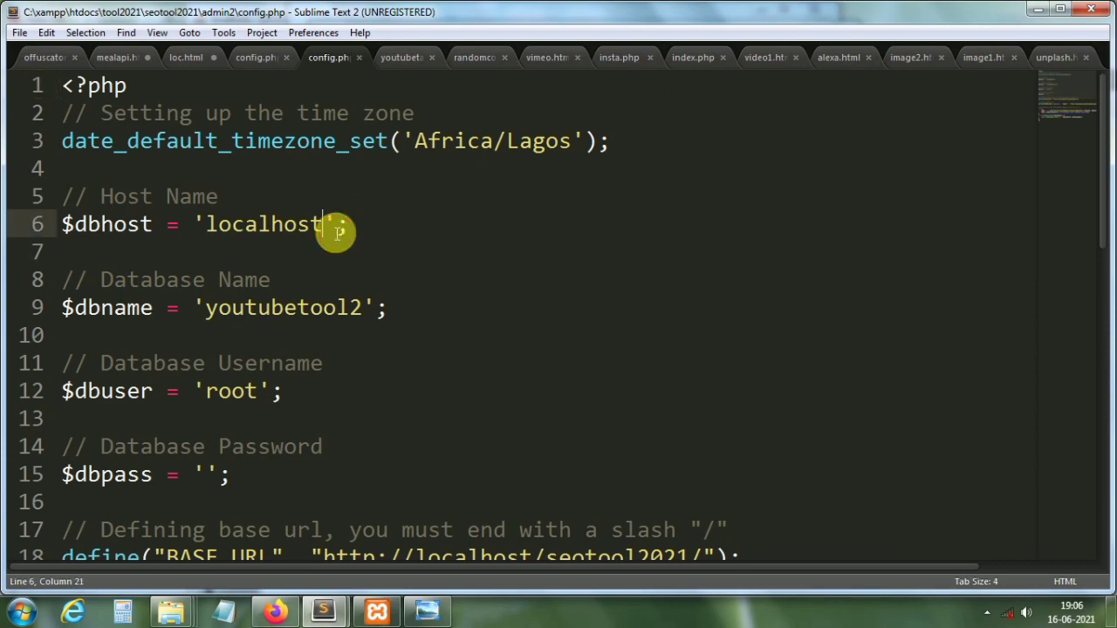
{"action": "left_click_drag", "start_coordinate": [361, 308], "coordinate": [218, 307]}
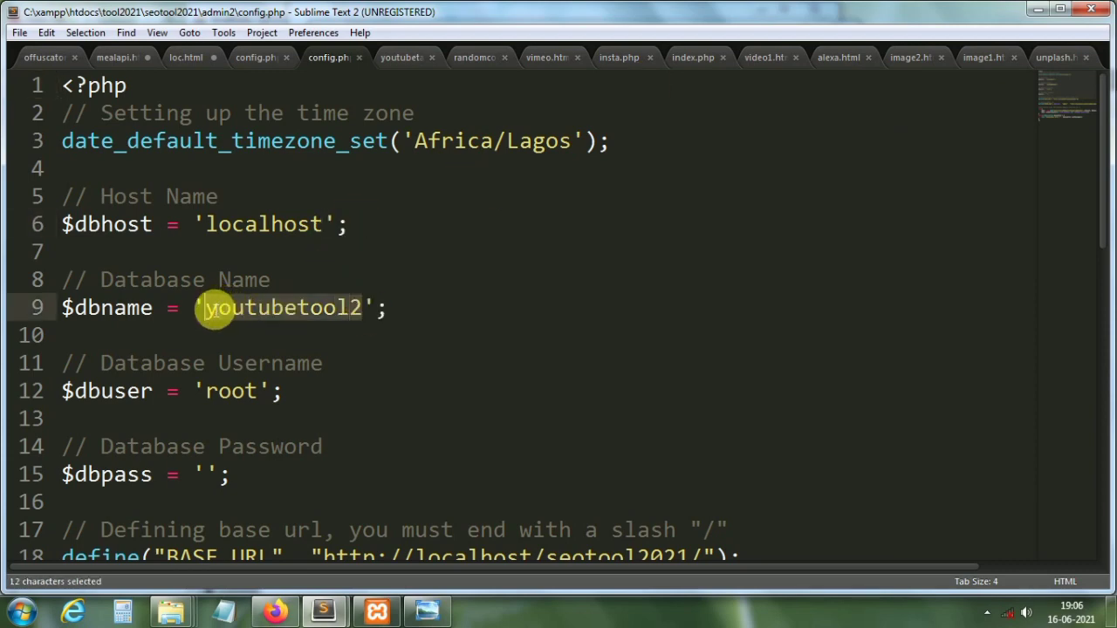
{"action": "key", "text": "BackSpace"}
{"action": "type", "text": "tool2"}
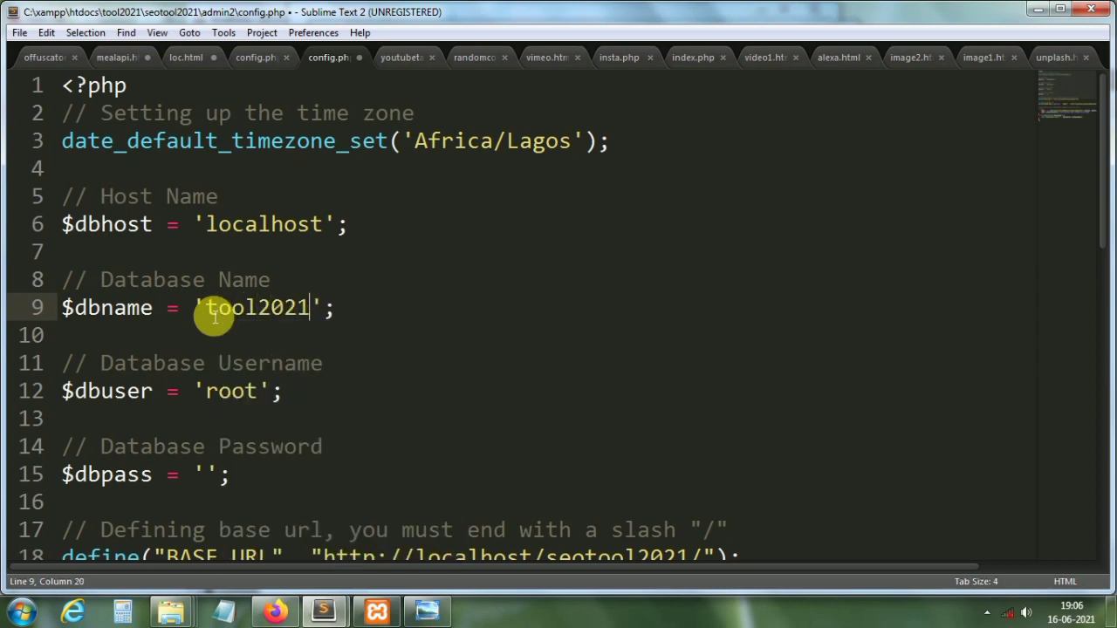
{"action": "left_click", "coordinate": [275, 610]}
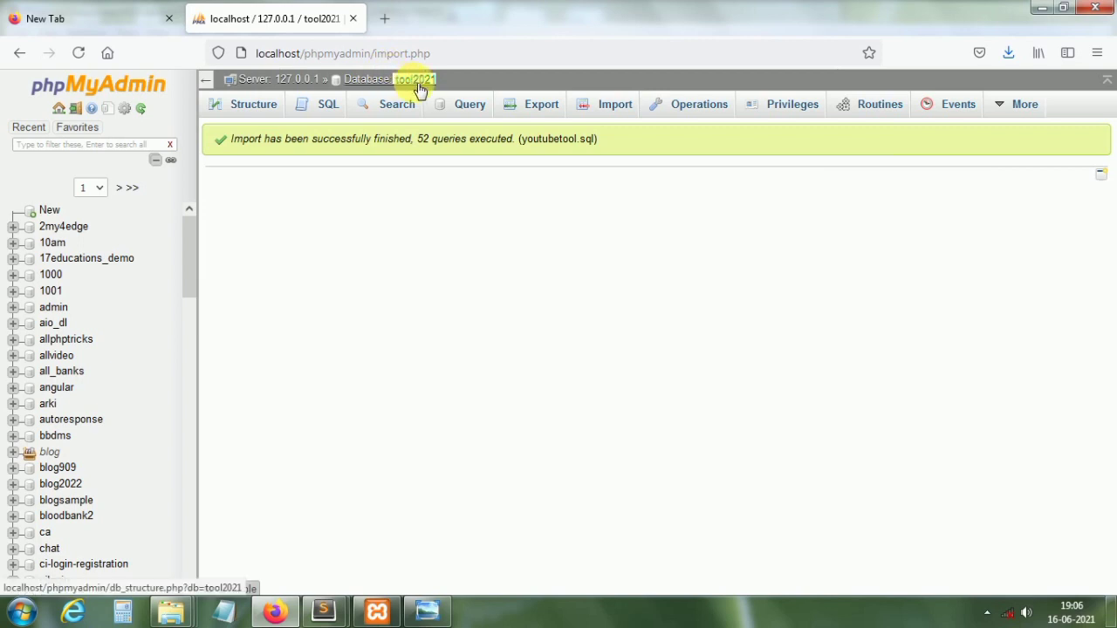
{"action": "left_click", "coordinate": [325, 613]}
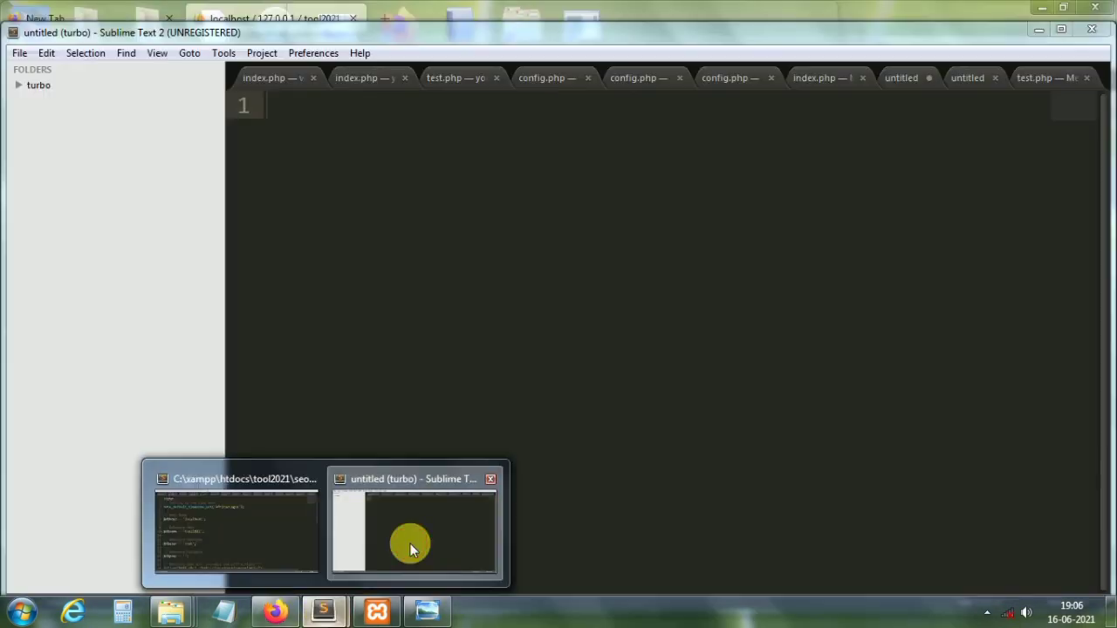
{"action": "left_click", "coordinate": [407, 548]}
{"action": "left_click", "coordinate": [329, 614]}
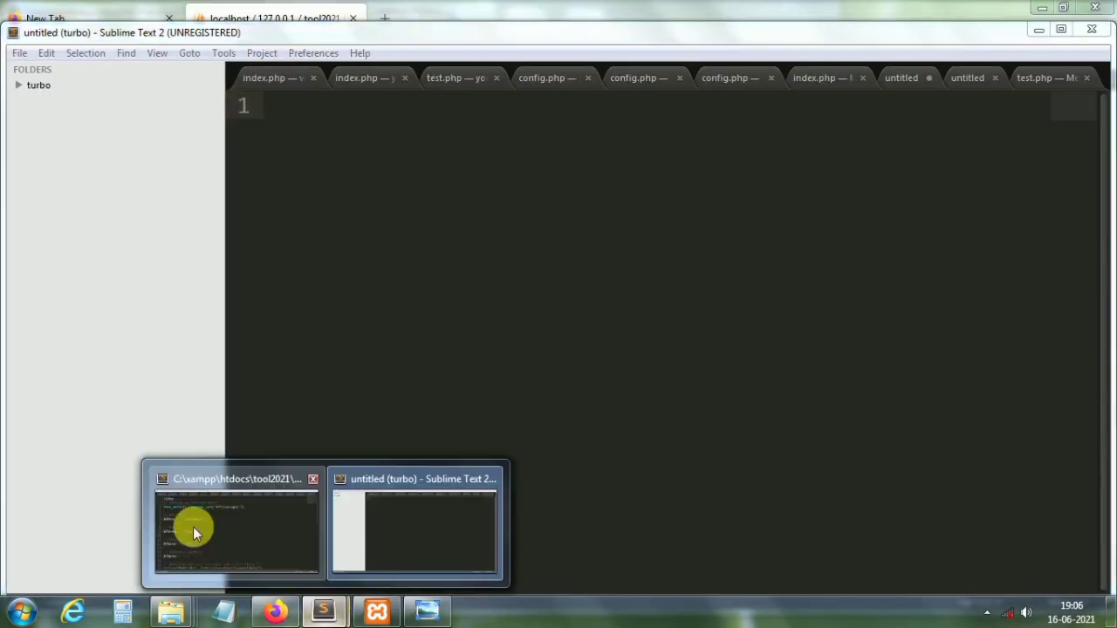
{"action": "left_click", "coordinate": [262, 528]}
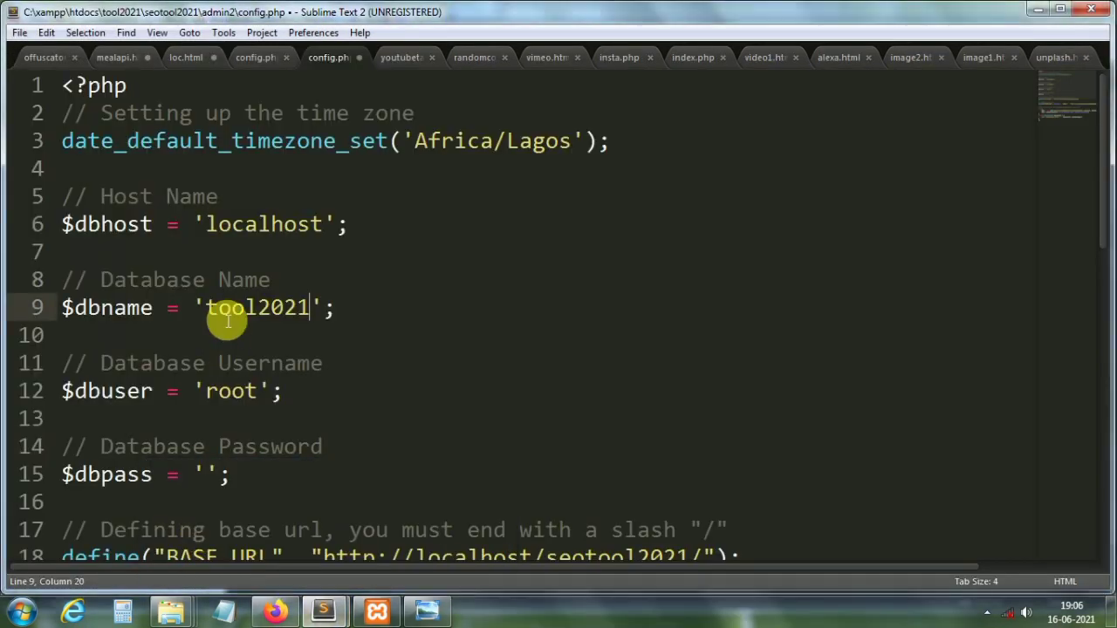
{"action": "left_click", "coordinate": [245, 394]}
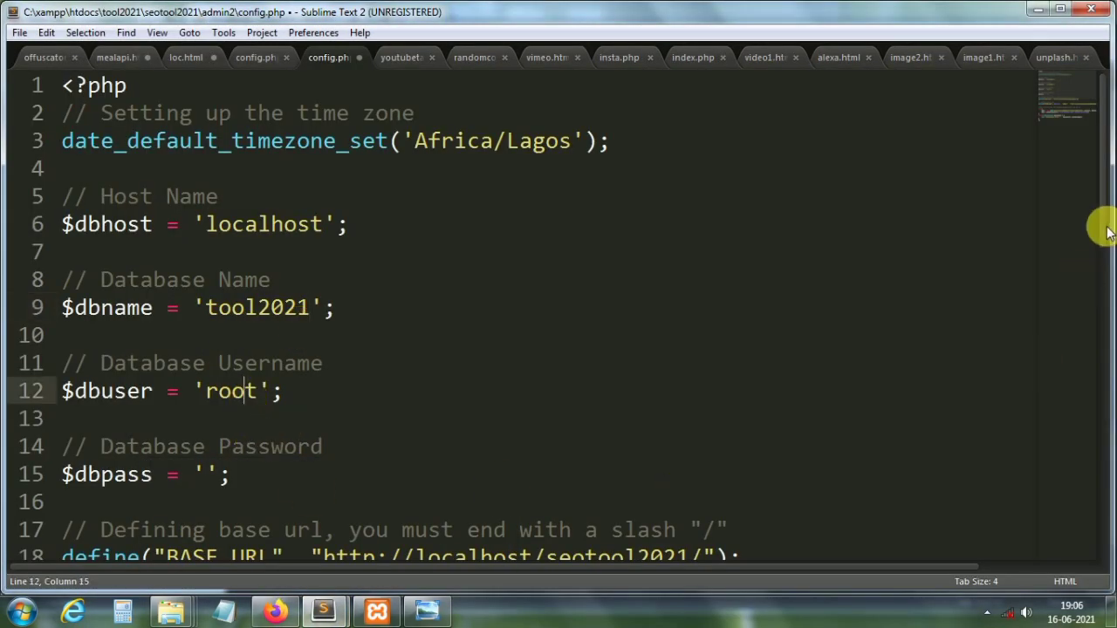
{"action": "left_click_drag", "start_coordinate": [1102, 231], "coordinate": [1100, 297]}
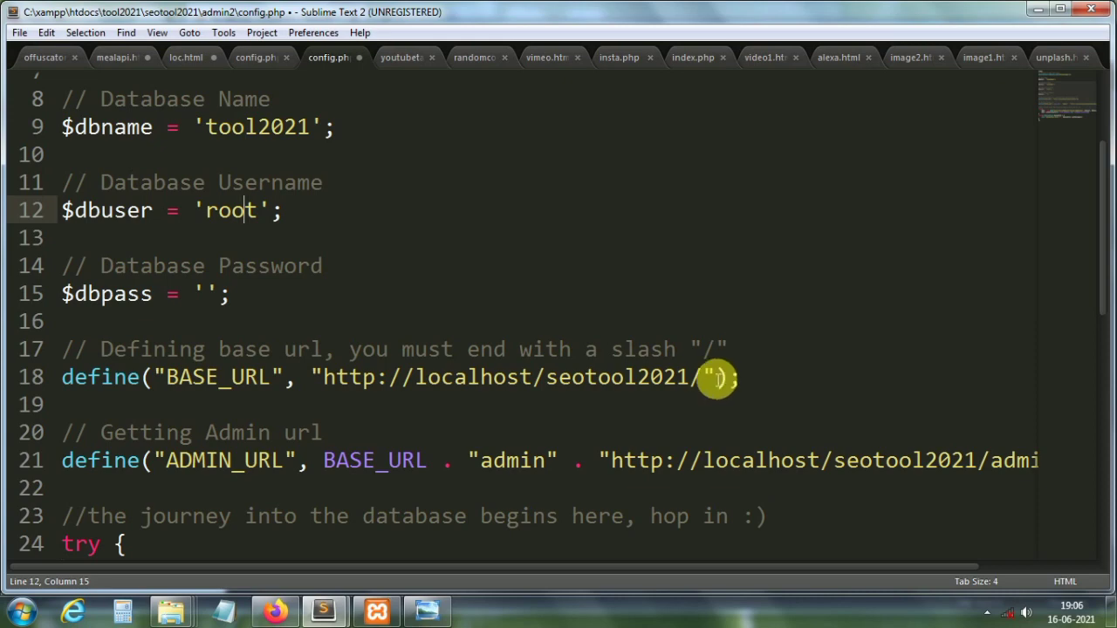
Step: Set the BASE_URL path to tool2021/seotool2021/, checking folder names in Explorer
{"action": "left_click_drag", "start_coordinate": [693, 379], "coordinate": [532, 392]}
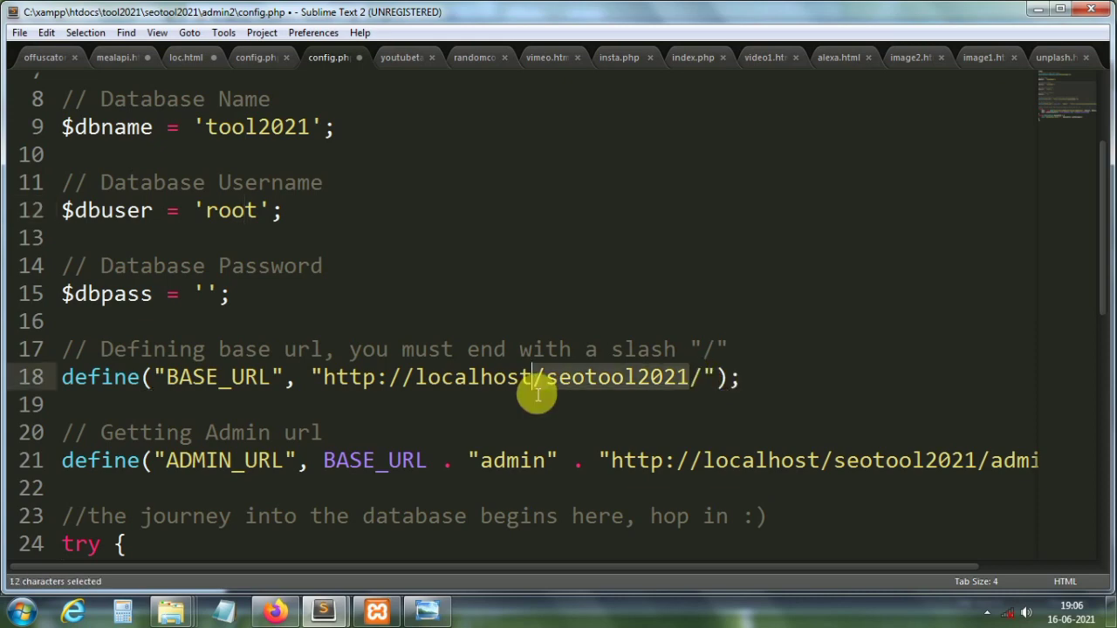
{"action": "key", "text": "BackSpace"}
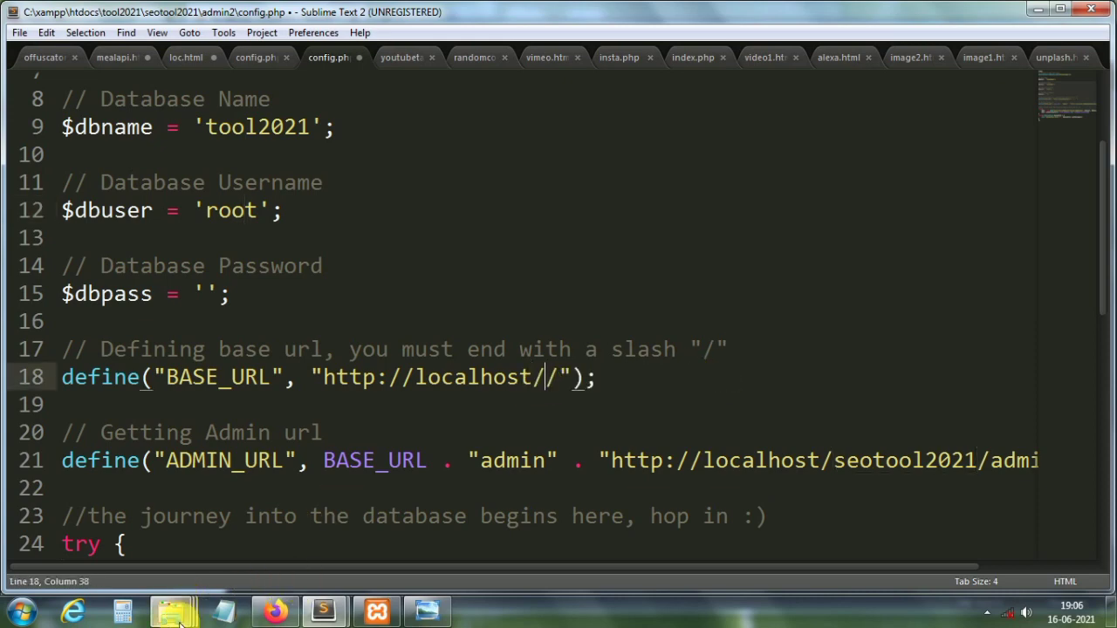
{"action": "mouse_move", "coordinate": [171, 610]}
{"action": "mouse_move", "coordinate": [594, 550]}
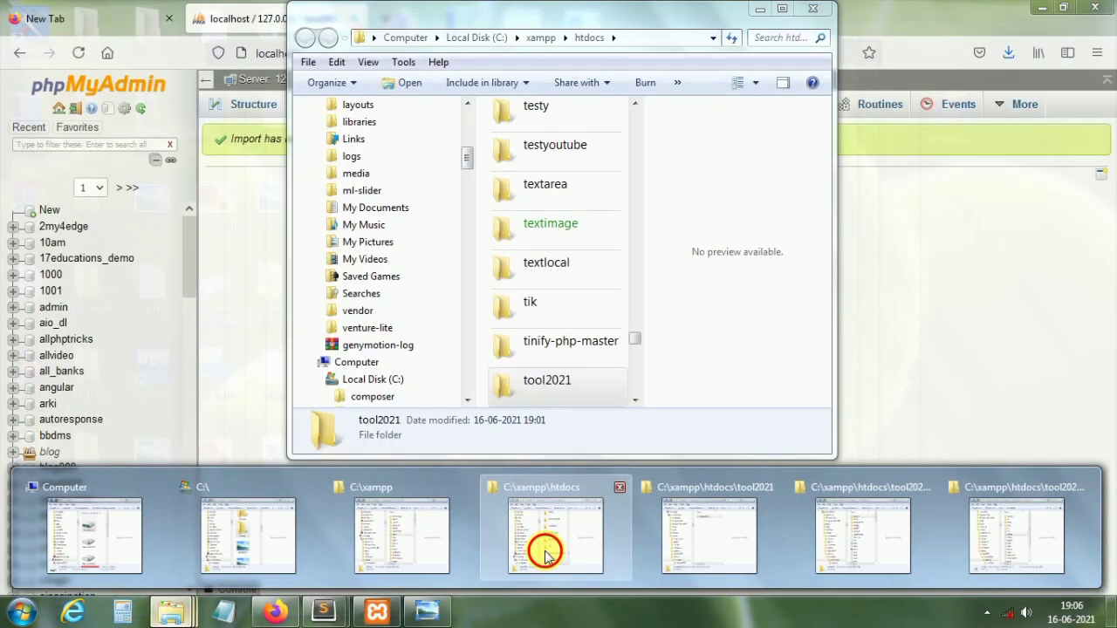
{"action": "left_click", "coordinate": [548, 553]}
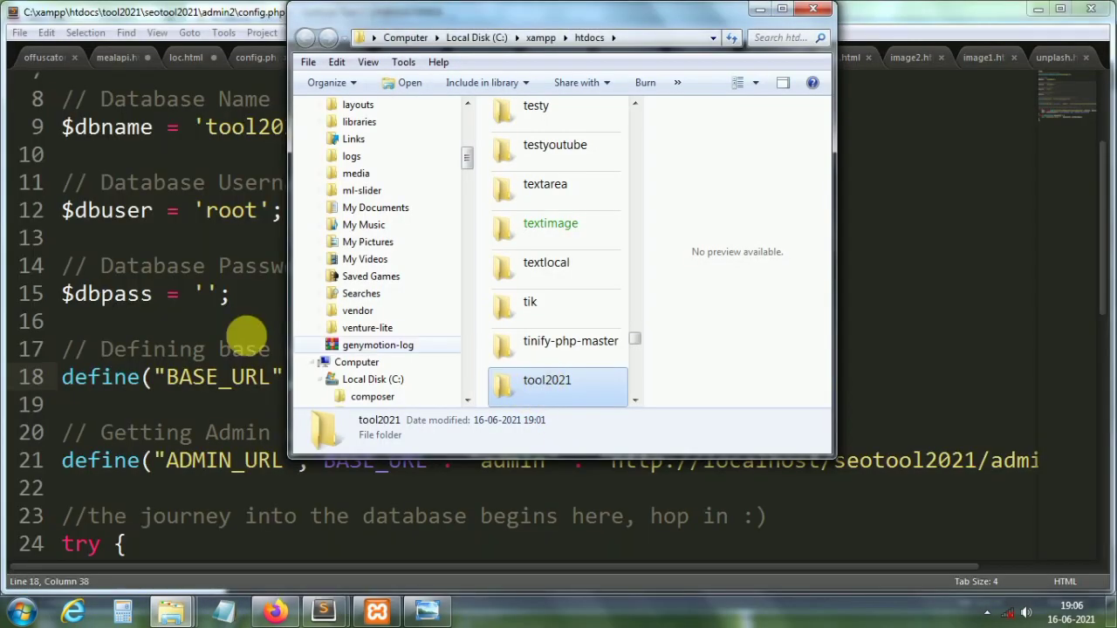
{"action": "left_click", "coordinate": [246, 330]}
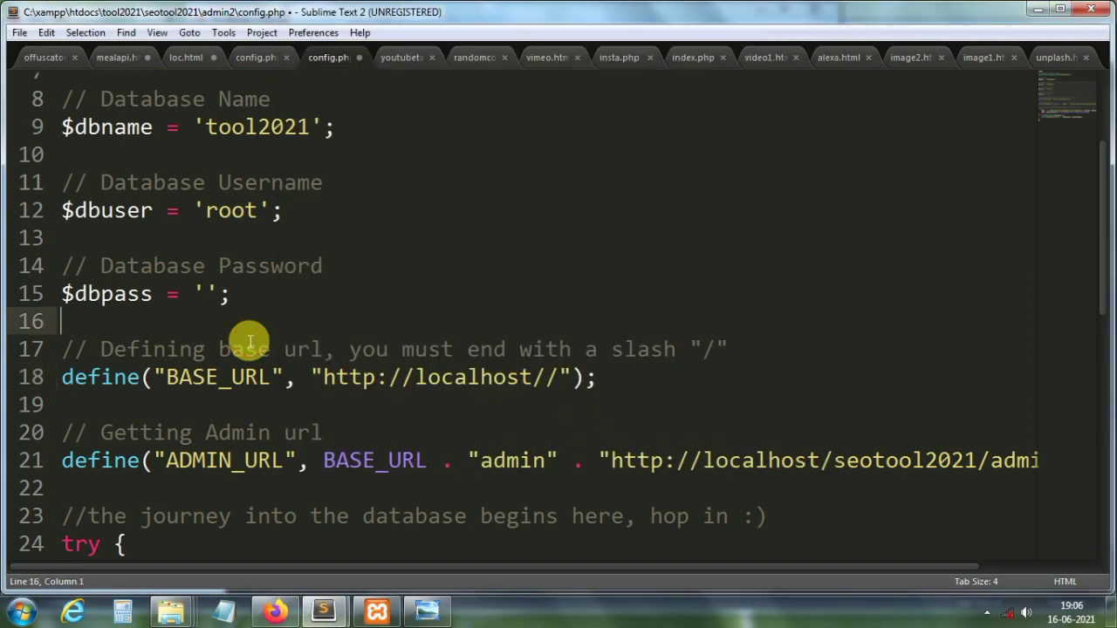
{"action": "left_click", "coordinate": [548, 384]}
{"action": "type", "text": "tool"}
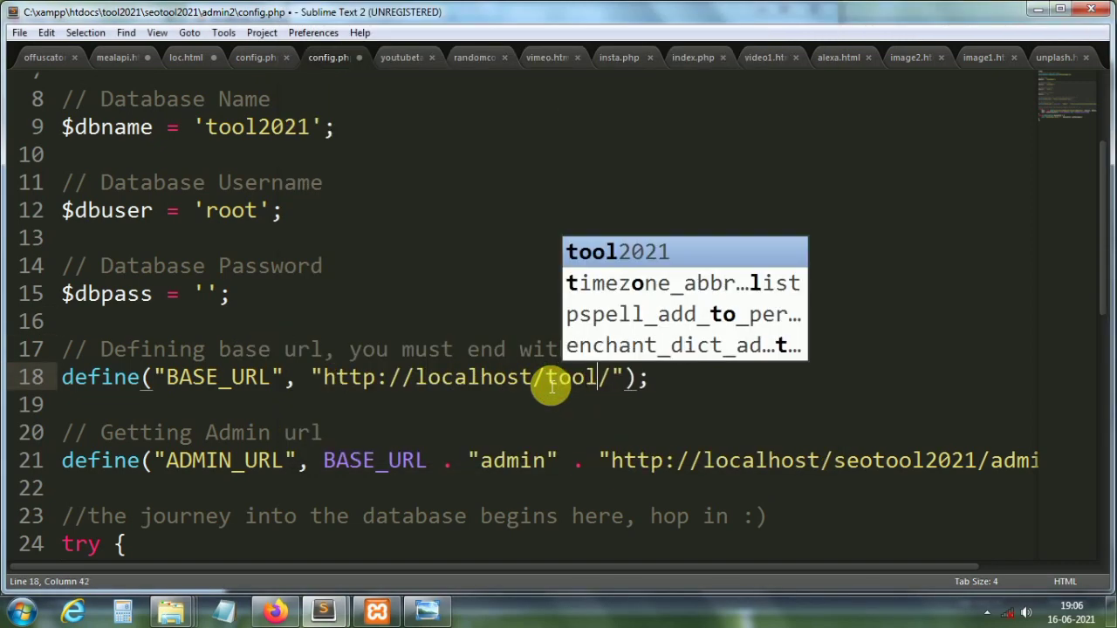
{"action": "type", "text": "2021"}
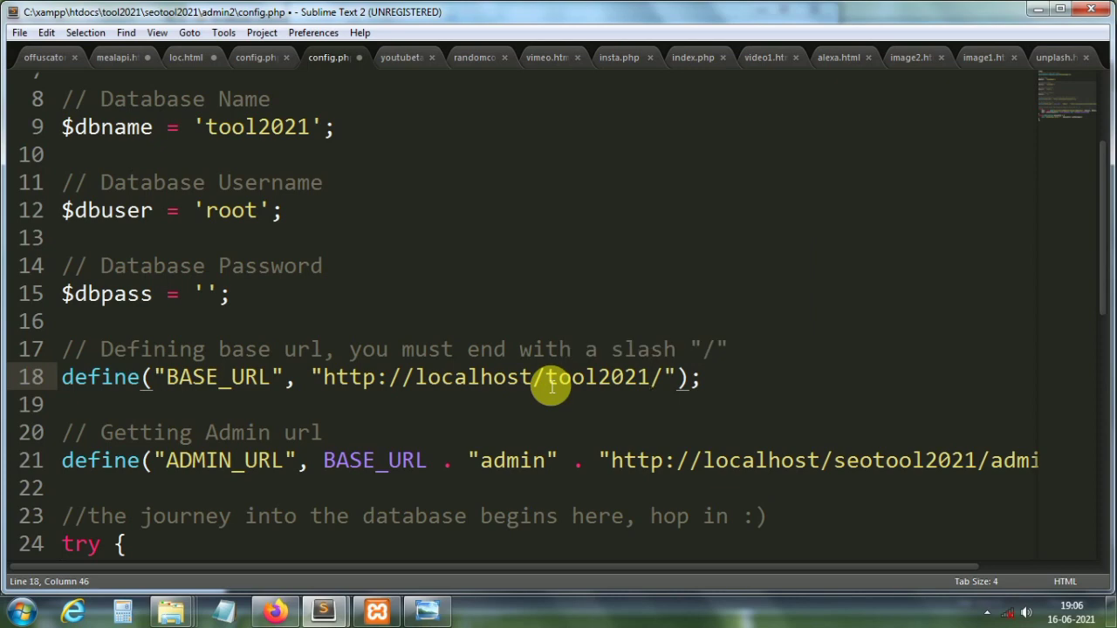
{"action": "mouse_move", "coordinate": [171, 611]}
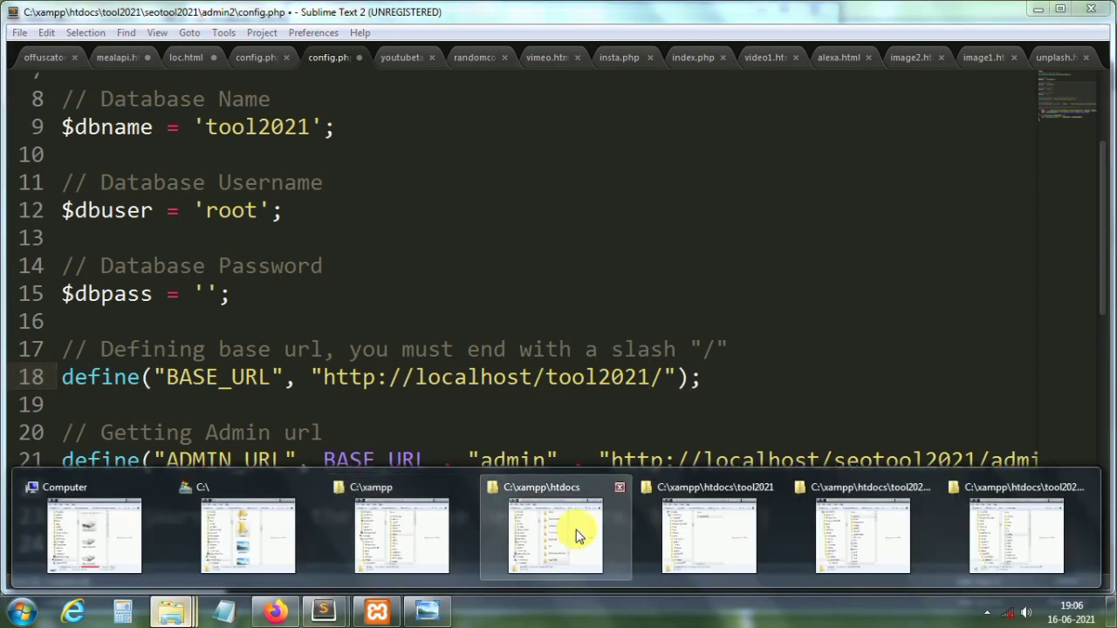
{"action": "left_click", "coordinate": [579, 533]}
{"action": "double_click", "coordinate": [546, 393]}
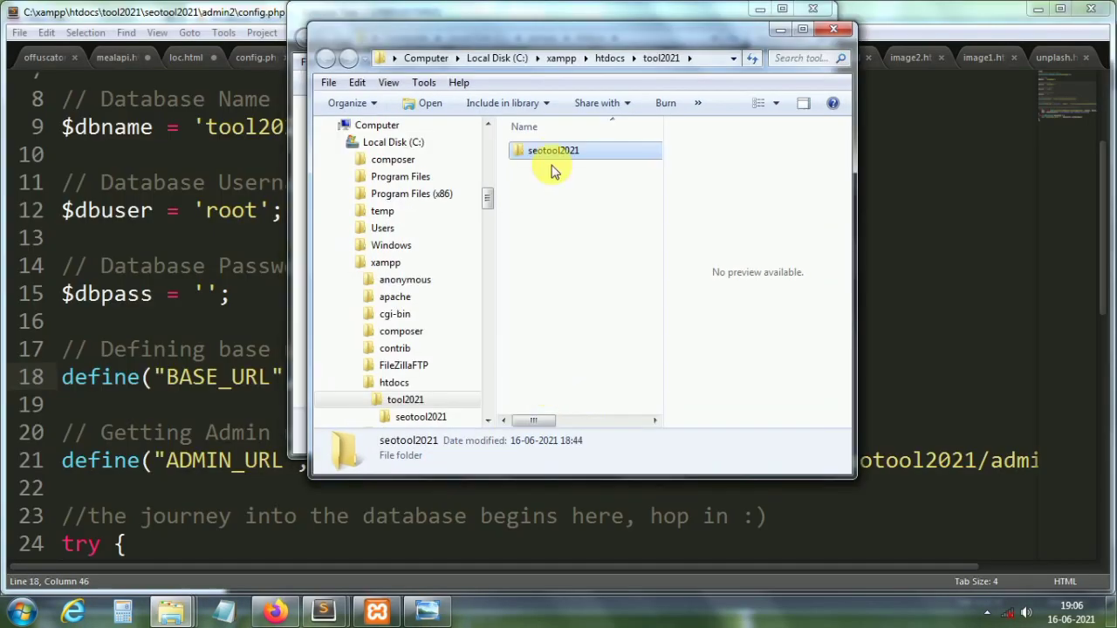
{"action": "left_click", "coordinate": [313, 520]}
{"action": "left_click", "coordinate": [667, 380]}
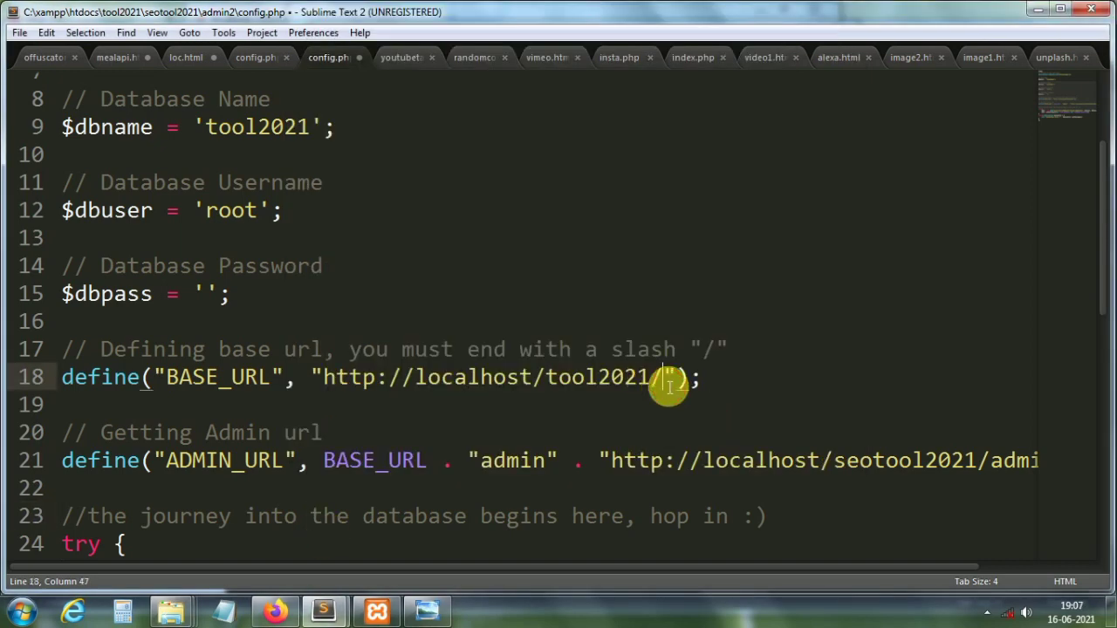
{"action": "type", "text": "seo"}
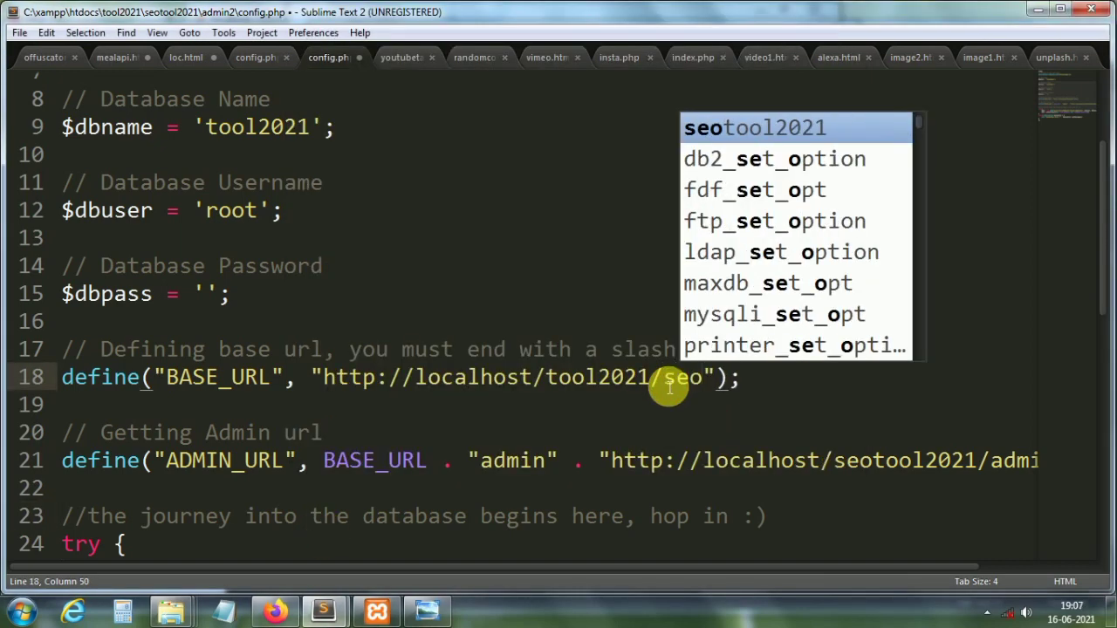
{"action": "type", "text": "tool202"}
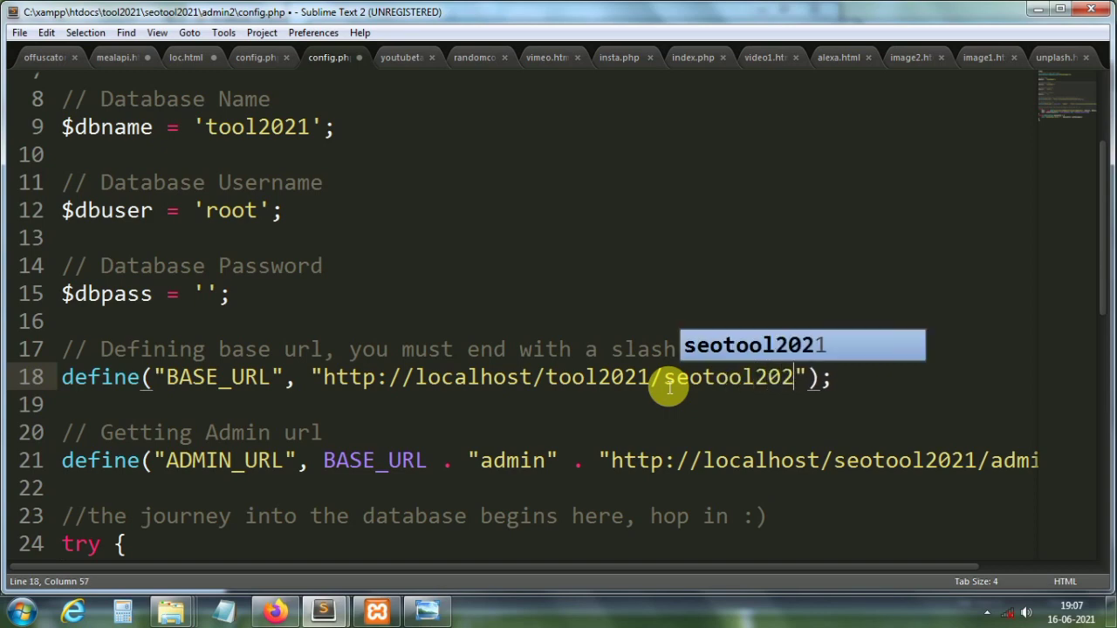
{"action": "type", "text": "1/"}
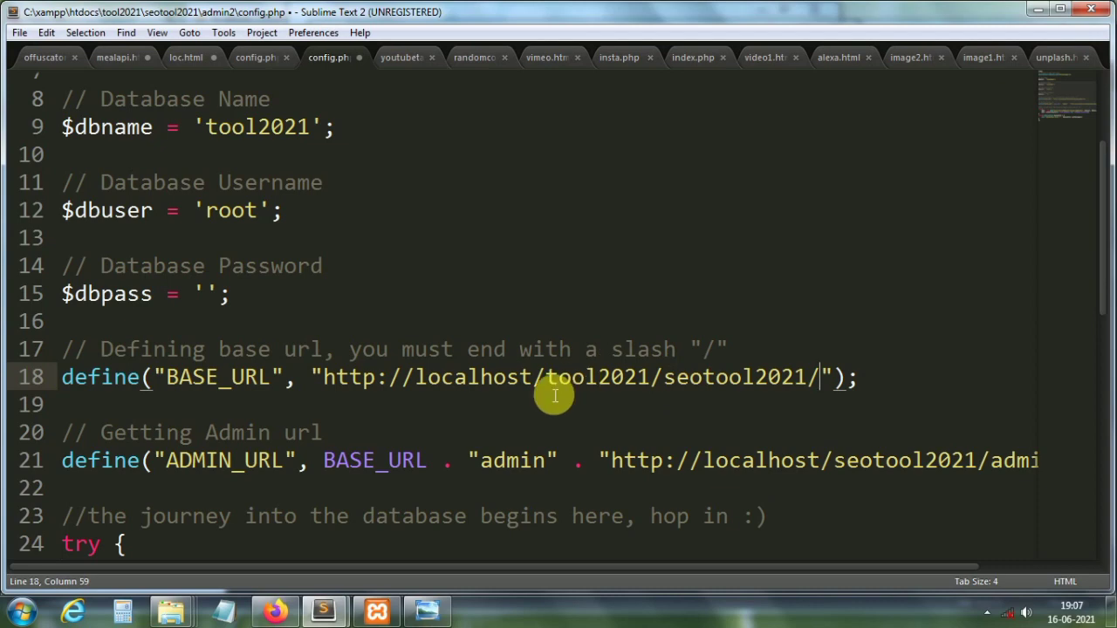
Step: Paste tool2021/seotool2021/ over seotool2021 in the ADMIN_URL line
{"action": "left_click_drag", "start_coordinate": [554, 382], "coordinate": [831, 384]}
{"action": "key", "text": "ctrl+c"}
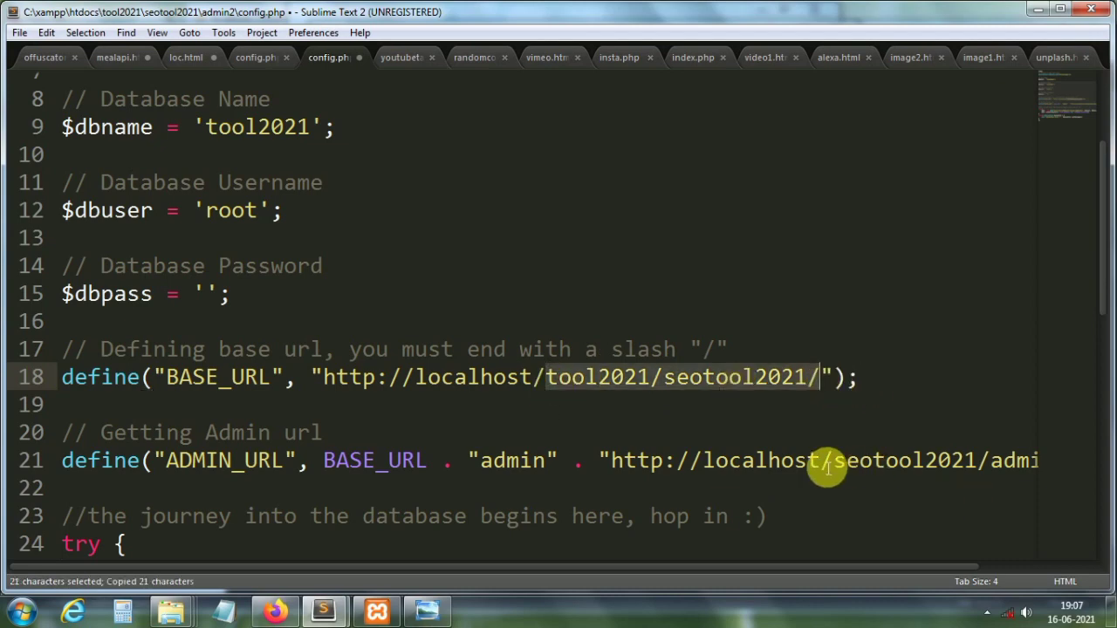
{"action": "left_click_drag", "start_coordinate": [836, 467], "coordinate": [977, 467]}
{"action": "key", "text": "BackSpace"}
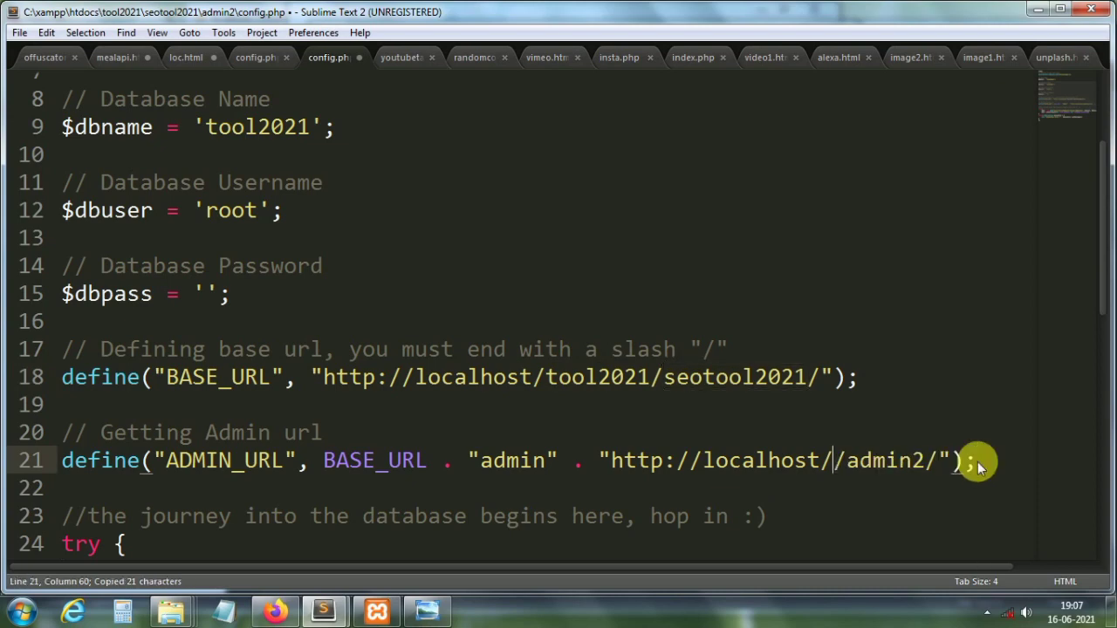
{"action": "key", "text": "ctrl+v"}
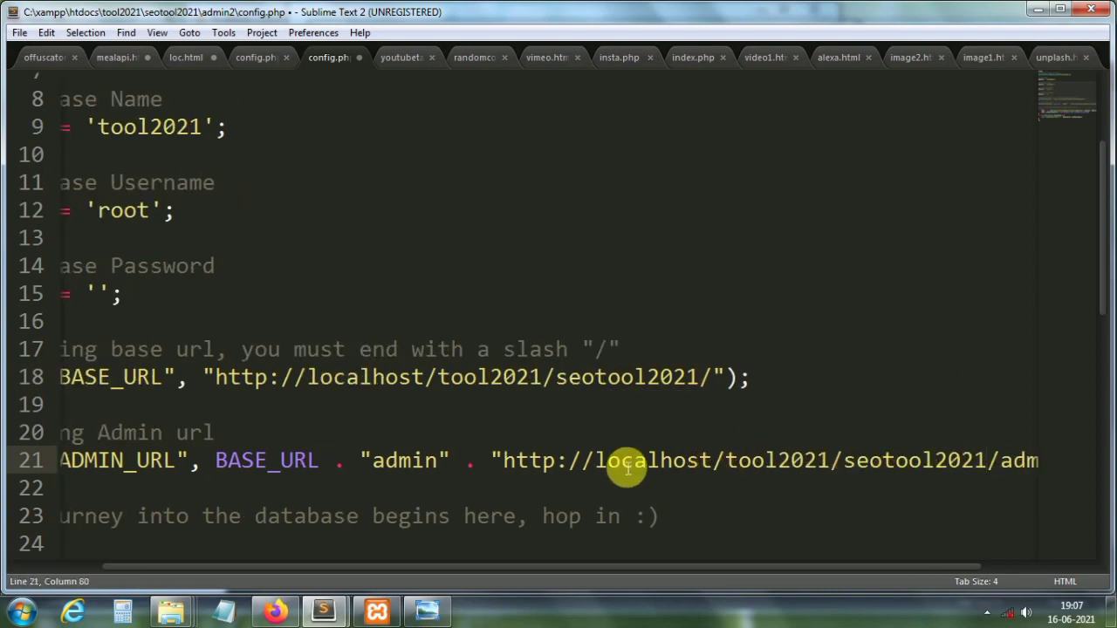
{"action": "left_click_drag", "start_coordinate": [781, 467], "coordinate": [1030, 466]}
{"action": "left_click", "coordinate": [961, 469]}
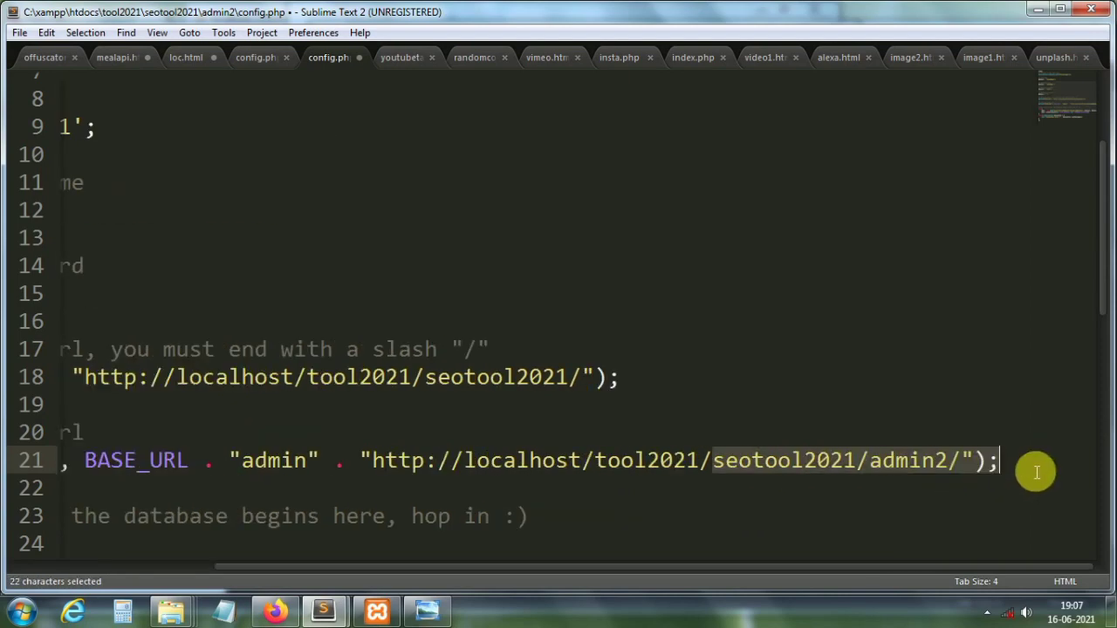
{"action": "left_click", "coordinate": [817, 463]}
{"action": "left_click", "coordinate": [567, 417]}
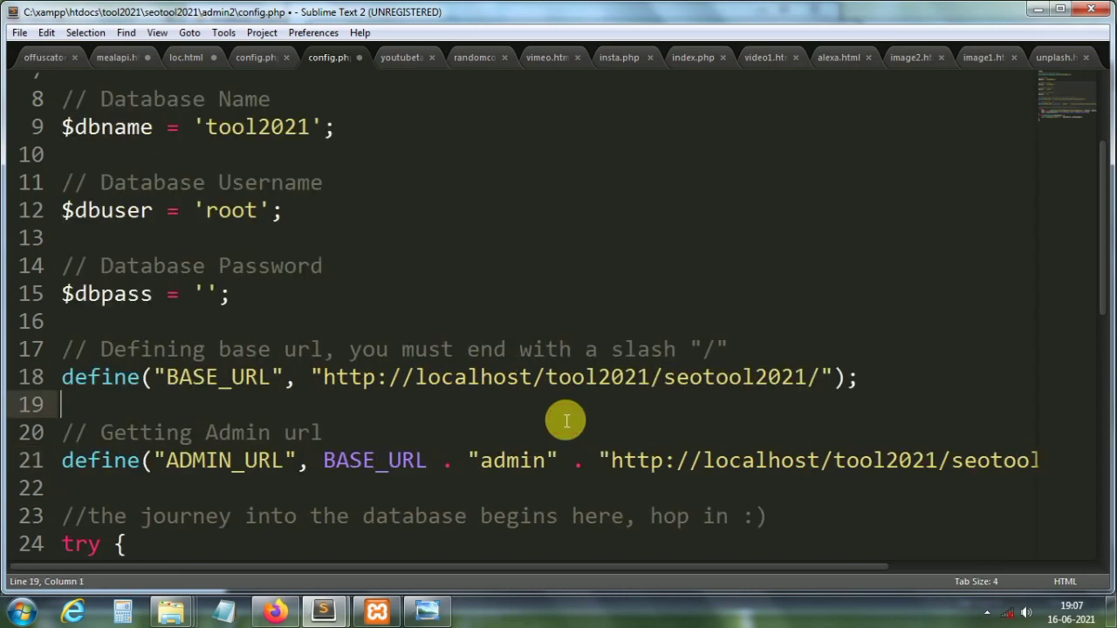
Step: Save the edited config.php from the File menu
{"action": "left_click", "coordinate": [16, 33]}
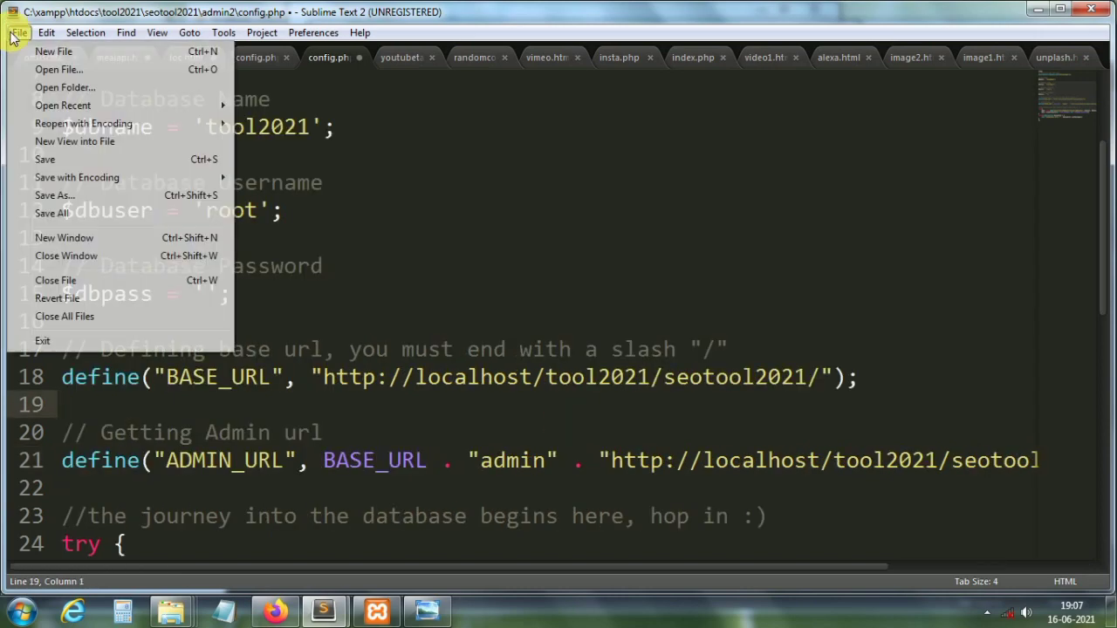
{"action": "left_click", "coordinate": [62, 160]}
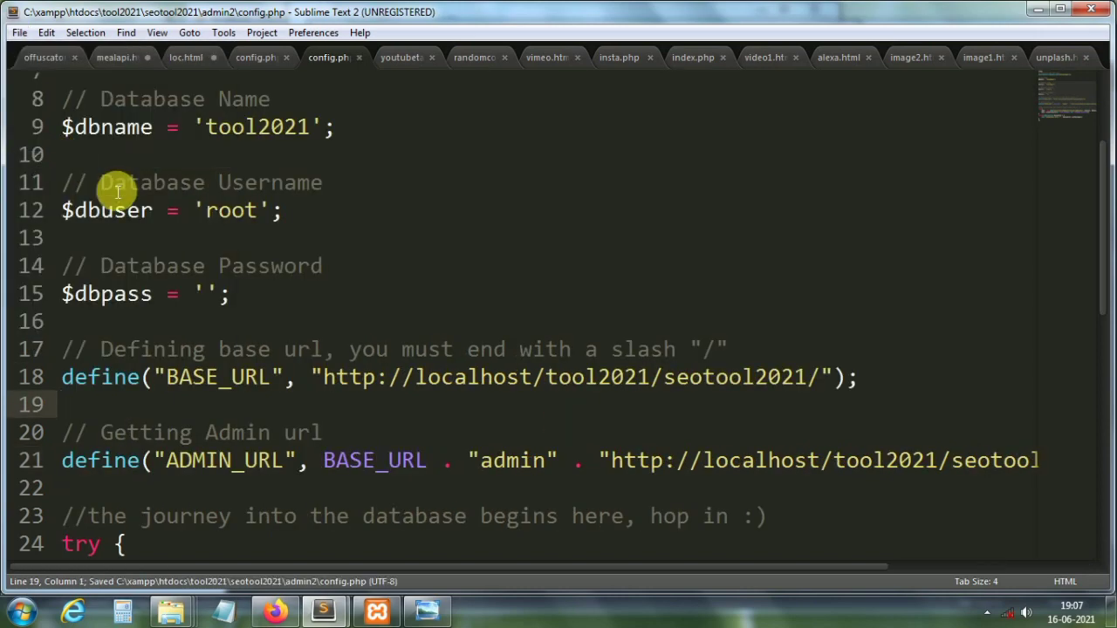
{"action": "left_click", "coordinate": [180, 240]}
{"action": "left_click", "coordinate": [270, 615]}
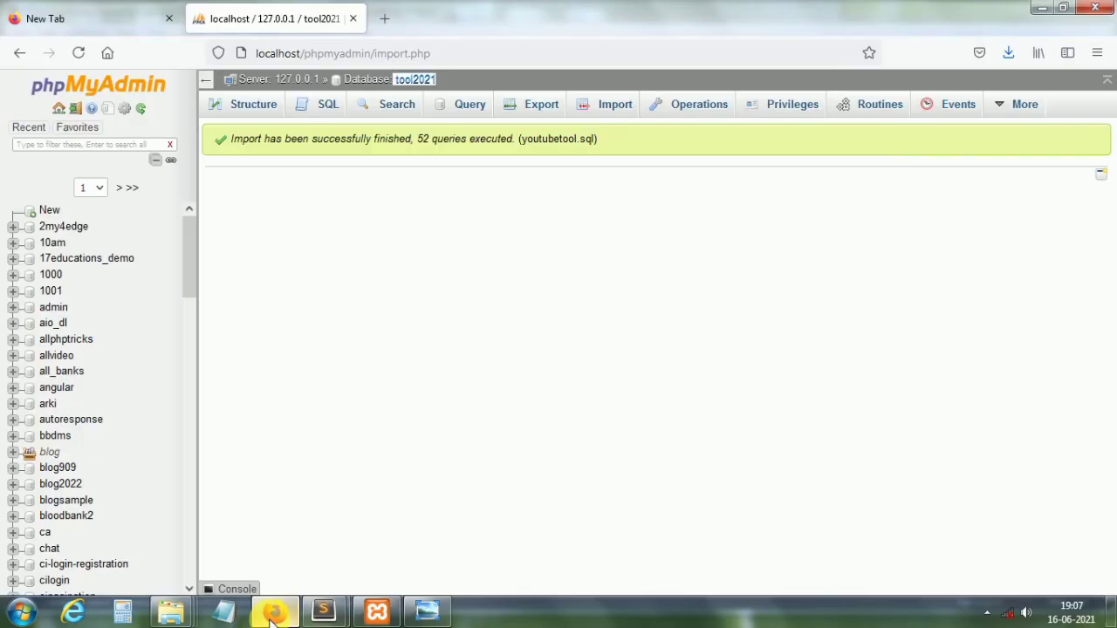
Step: In a new Firefox tab, load localhost/tool2021/ after confirming the folder name in Explorer
{"action": "left_click", "coordinate": [385, 19]}
{"action": "left_click", "coordinate": [262, 53]}
{"action": "type", "text": "localhost/"}
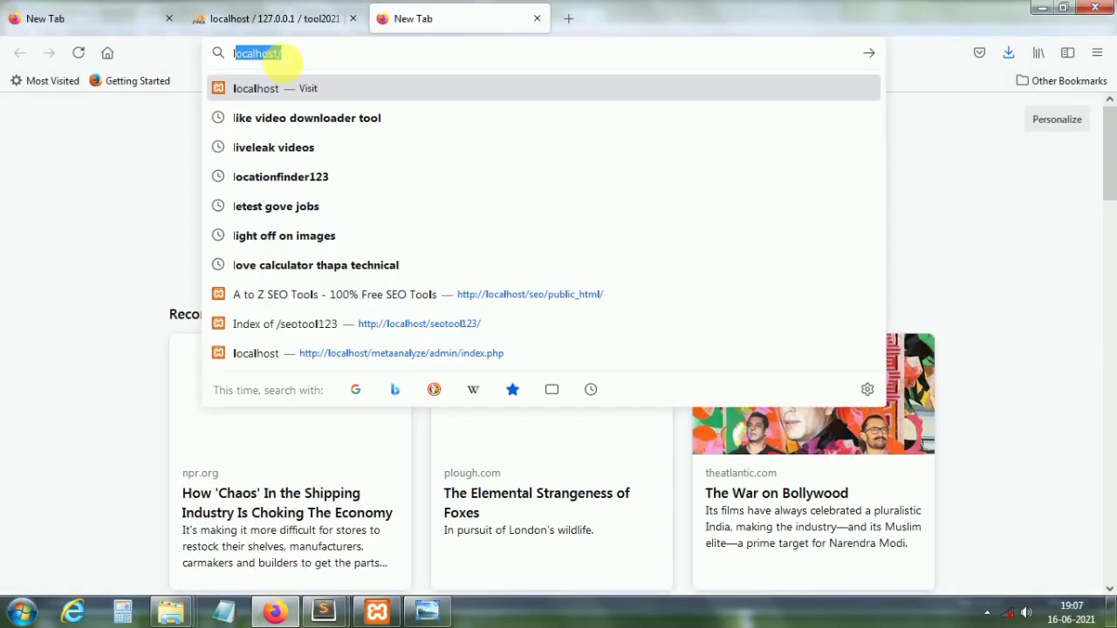
{"action": "key", "text": "Right"}
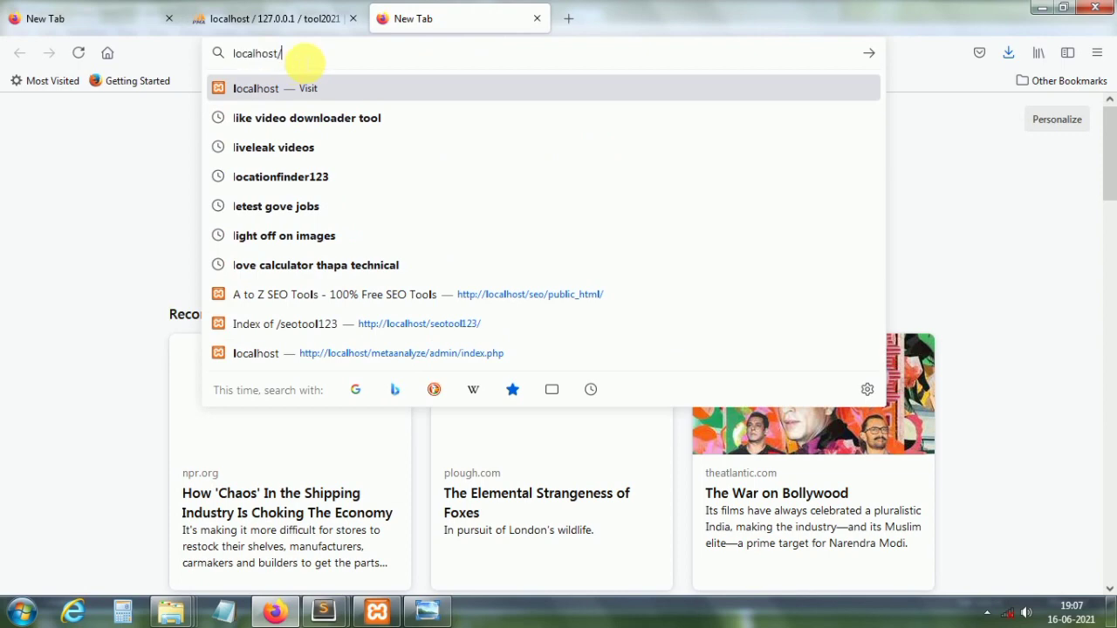
{"action": "type", "text": "toolwebsite/"}
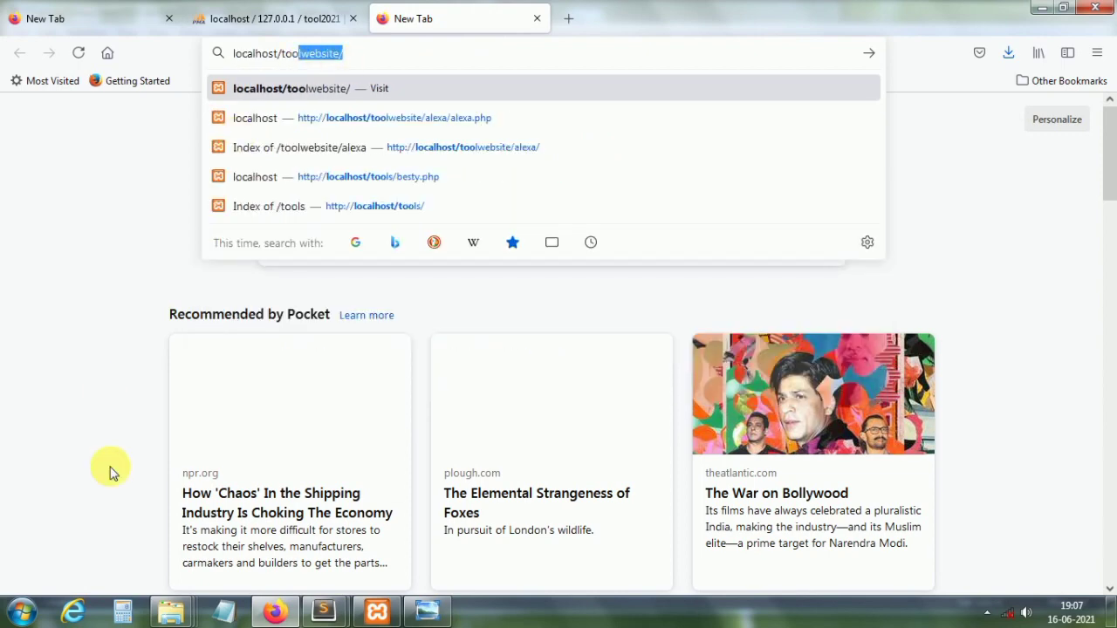
{"action": "left_click", "coordinate": [171, 611]}
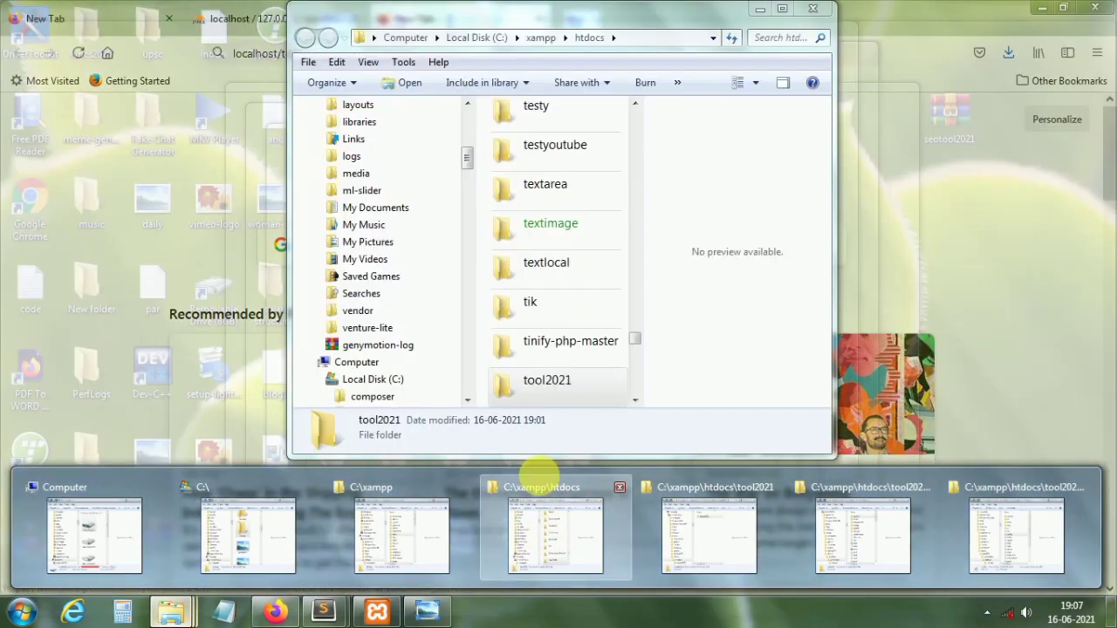
{"action": "left_click", "coordinate": [540, 474]}
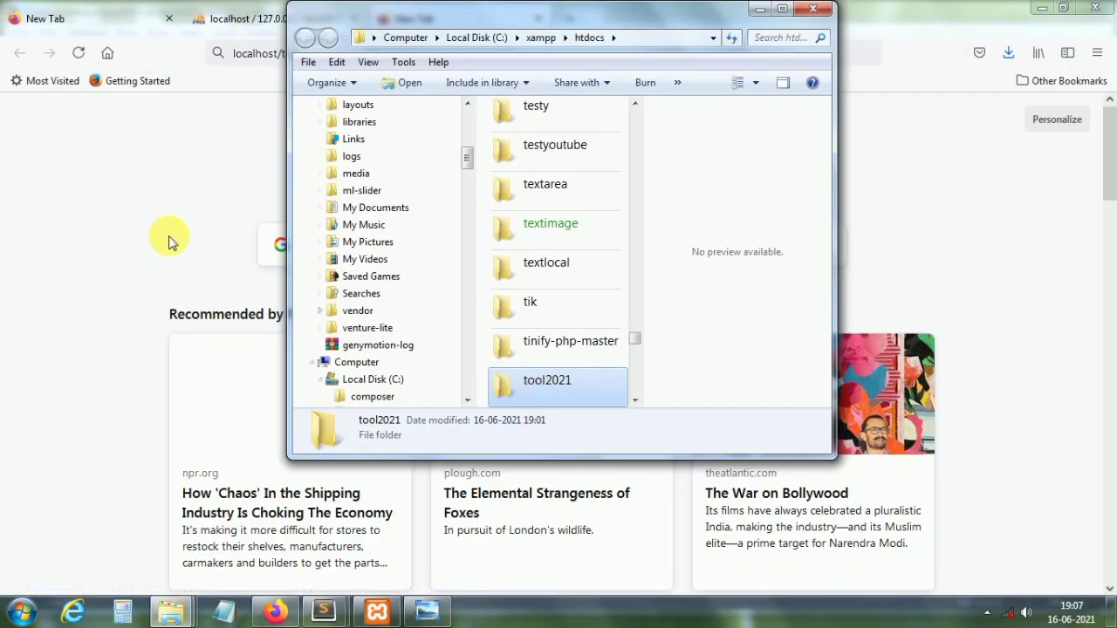
{"action": "left_click", "coordinate": [197, 220]}
{"action": "type", "text": "localhost/toolwebsite/"}
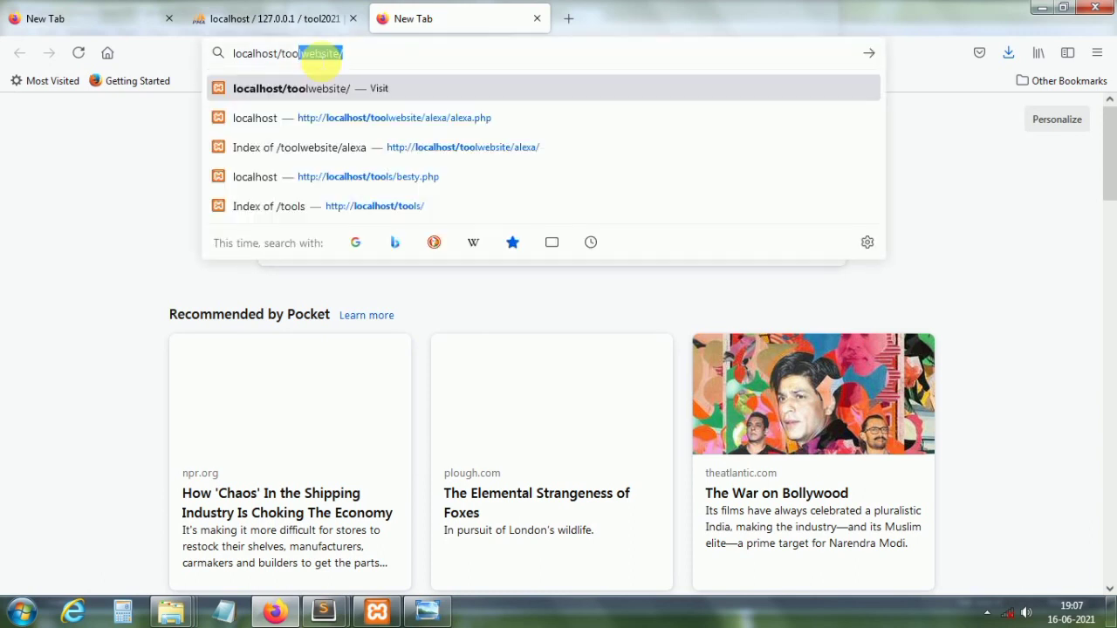
{"action": "left_click", "coordinate": [320, 53]}
{"action": "key", "text": "BackSpace"}
{"action": "key", "text": "BackSpace"}
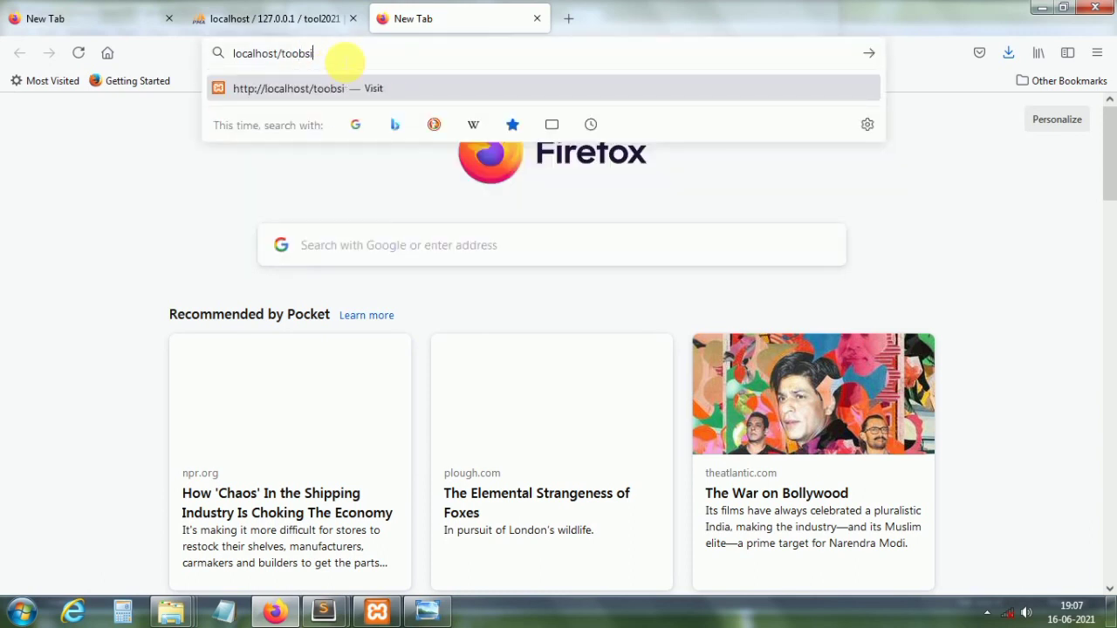
{"action": "type", "text": "l"}
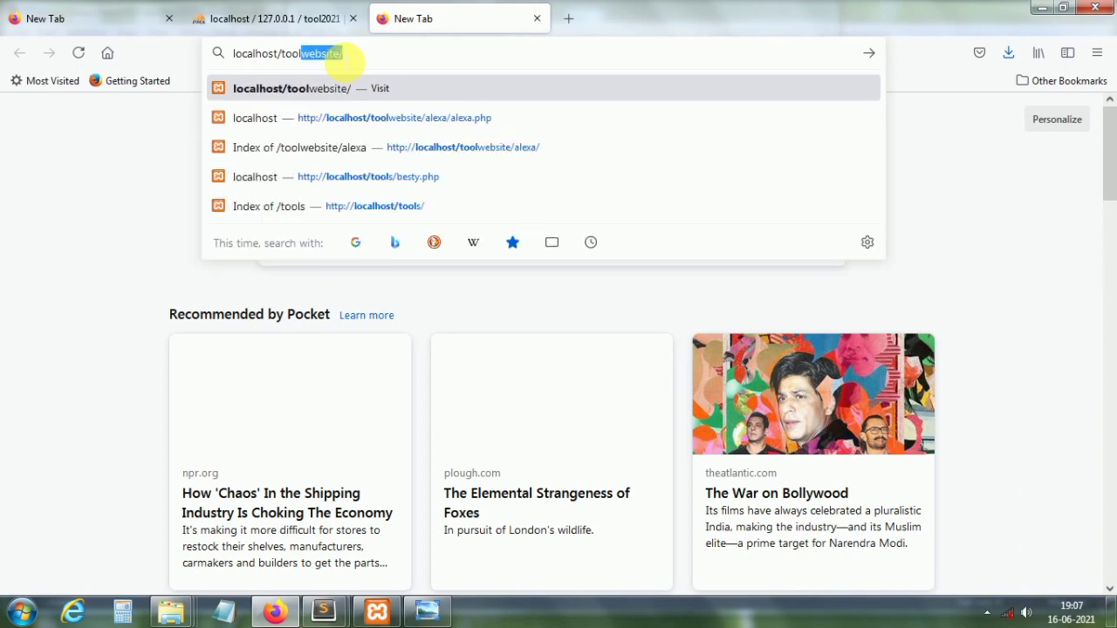
{"action": "type", "text": "2021/"}
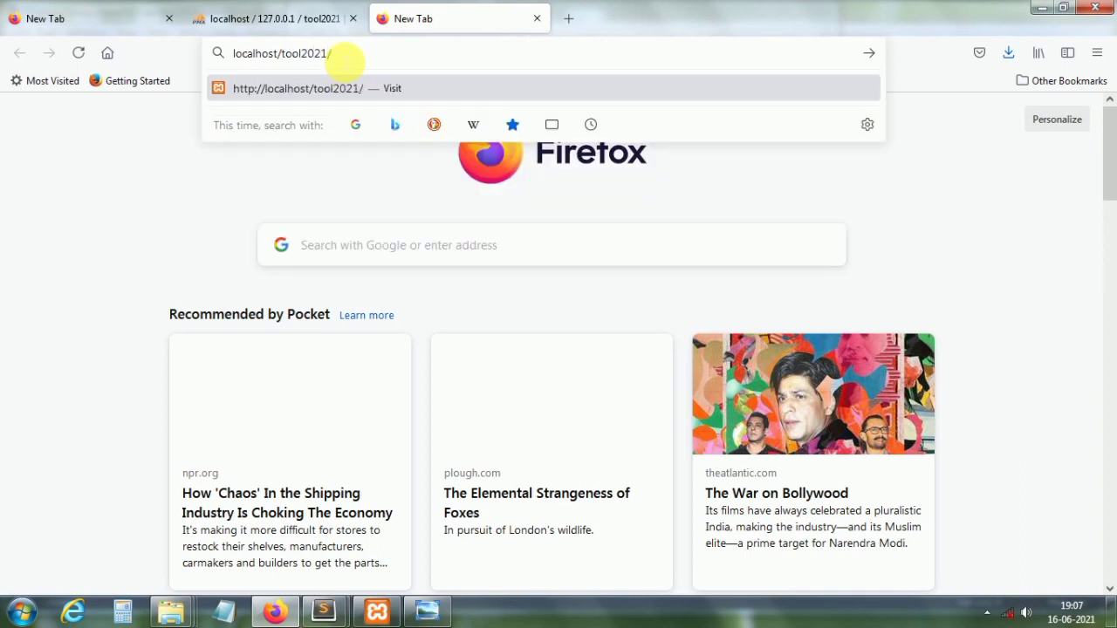
{"action": "key", "text": "Return"}
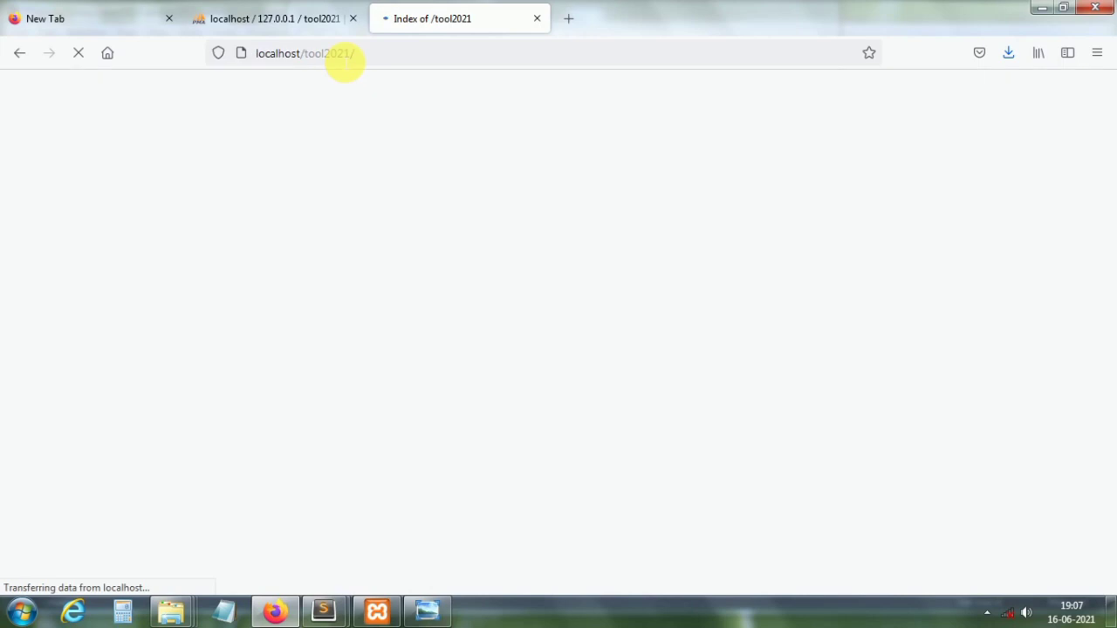
Step: Open the seotool2021/ link to reach the tool grid and connect to the Wi-Fi hotspot
{"action": "left_click", "coordinate": [70, 203]}
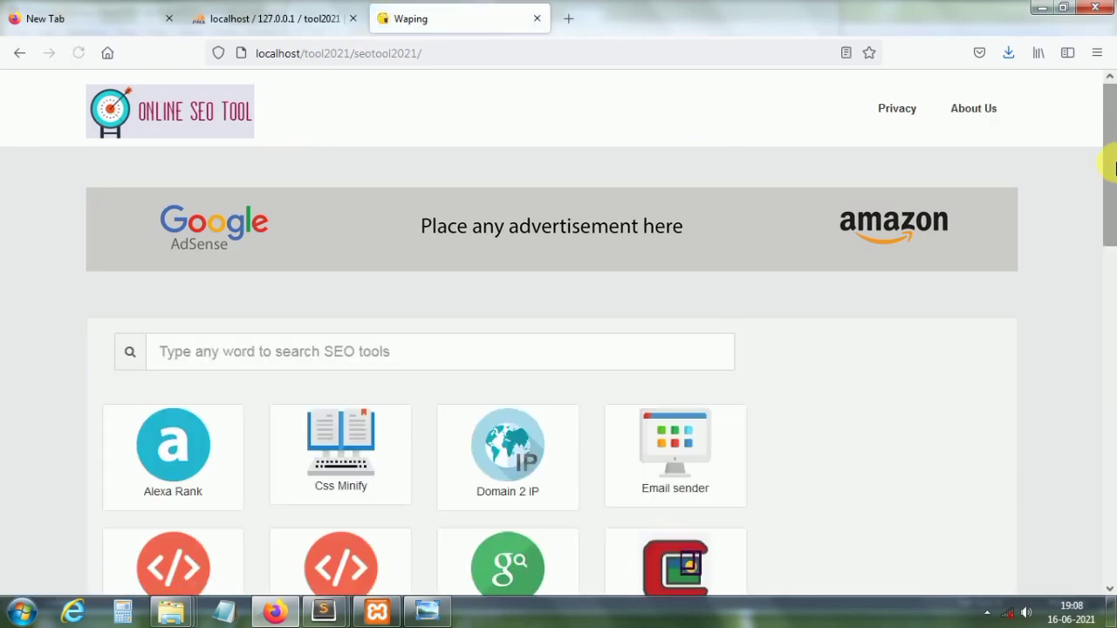
{"action": "left_click_drag", "start_coordinate": [1112, 167], "coordinate": [1112, 223]}
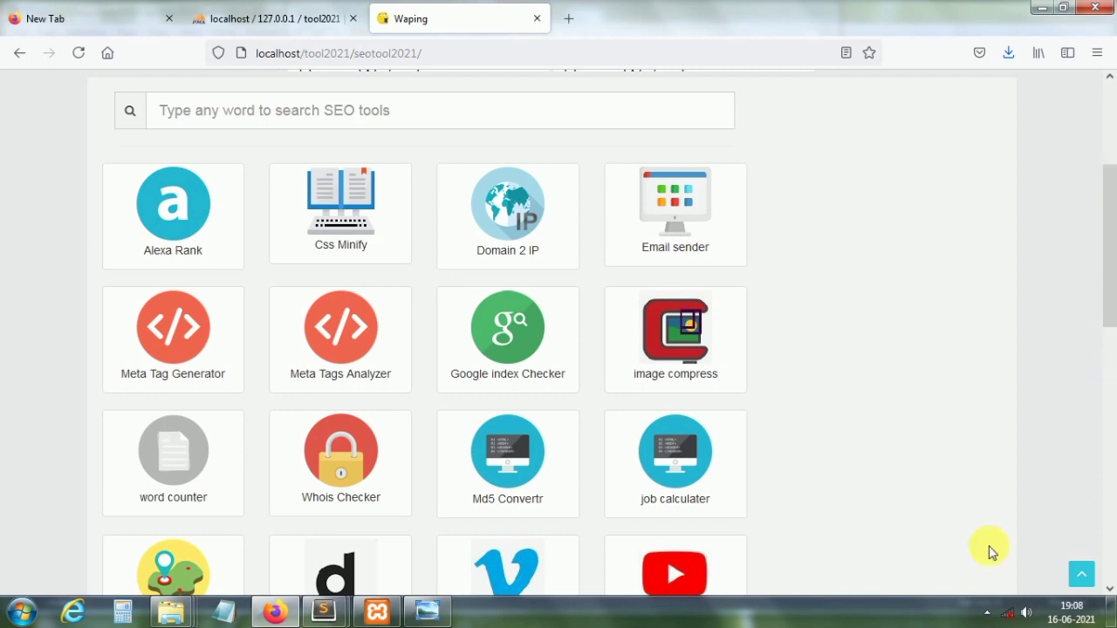
{"action": "left_click", "coordinate": [1008, 613]}
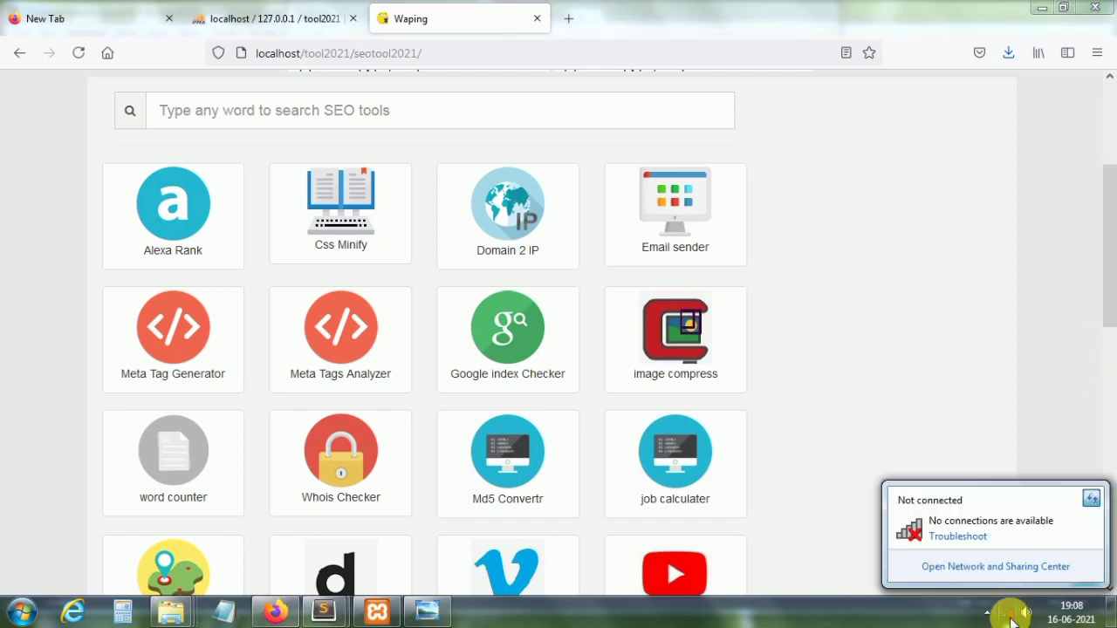
{"action": "left_click", "coordinate": [1092, 498]}
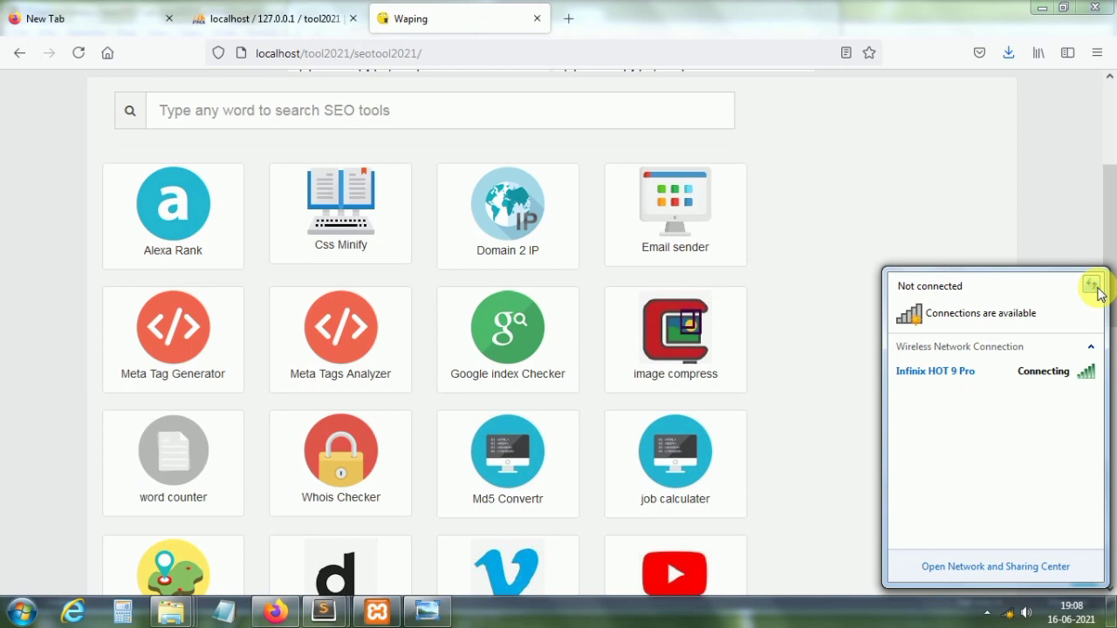
{"action": "left_click", "coordinate": [1010, 616]}
{"action": "left_click", "coordinate": [1010, 616]}
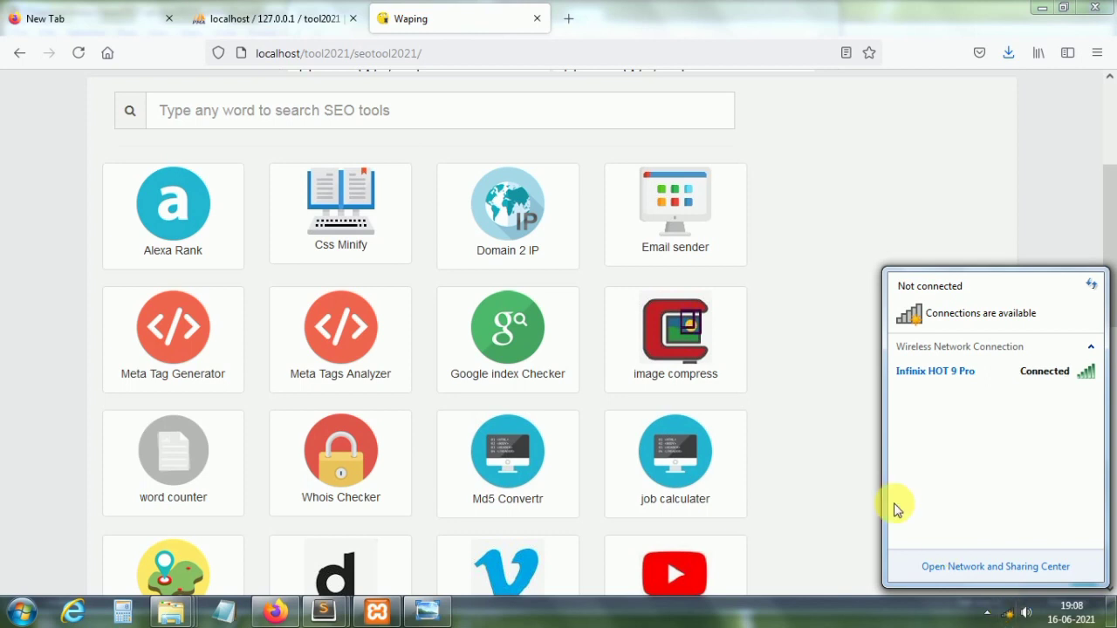
{"action": "left_click", "coordinate": [842, 423]}
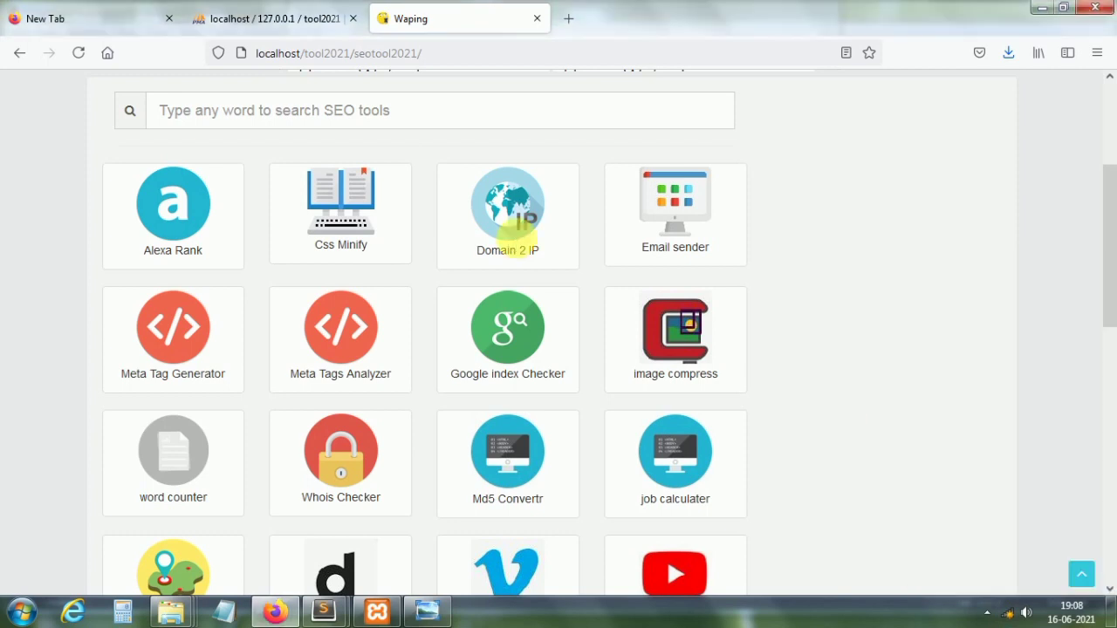
{"action": "left_click", "coordinate": [175, 227]}
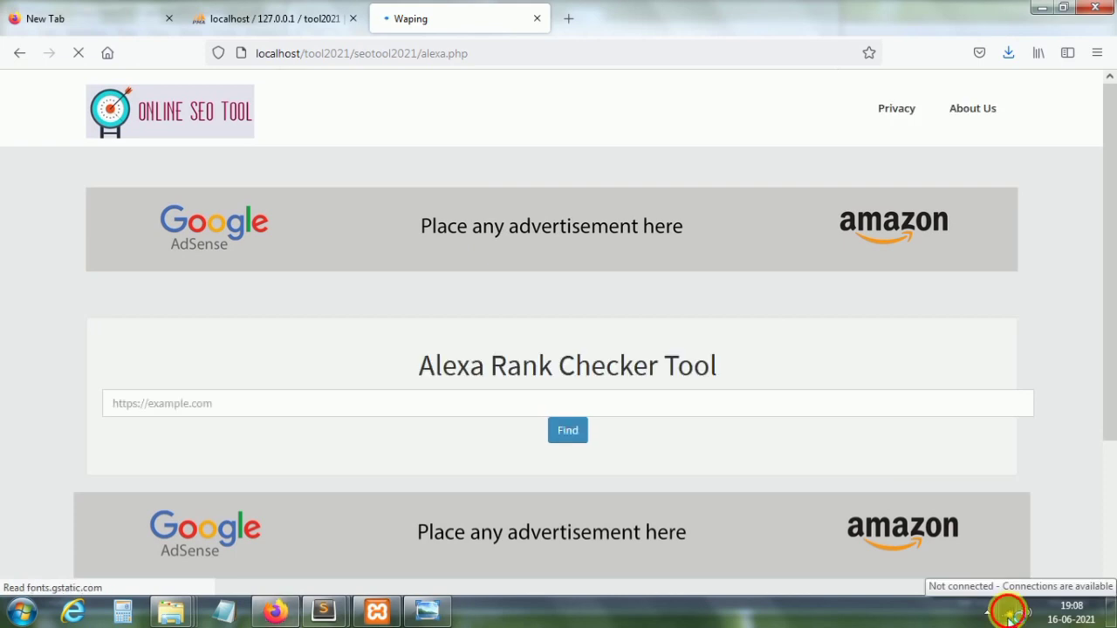
{"action": "left_click", "coordinate": [1010, 615]}
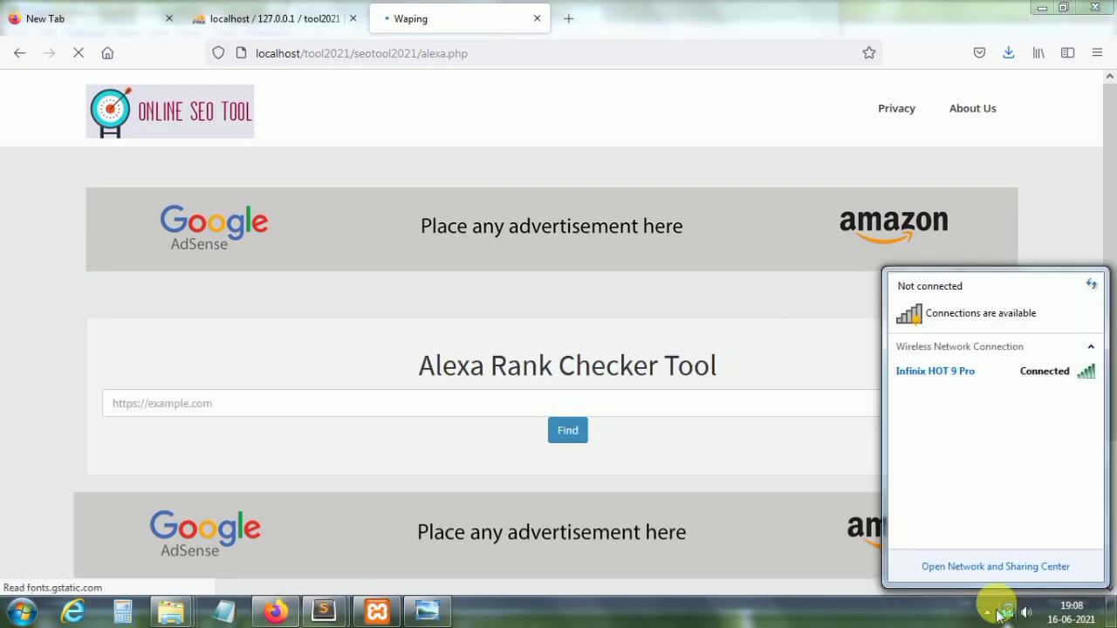
{"action": "left_click", "coordinate": [382, 414]}
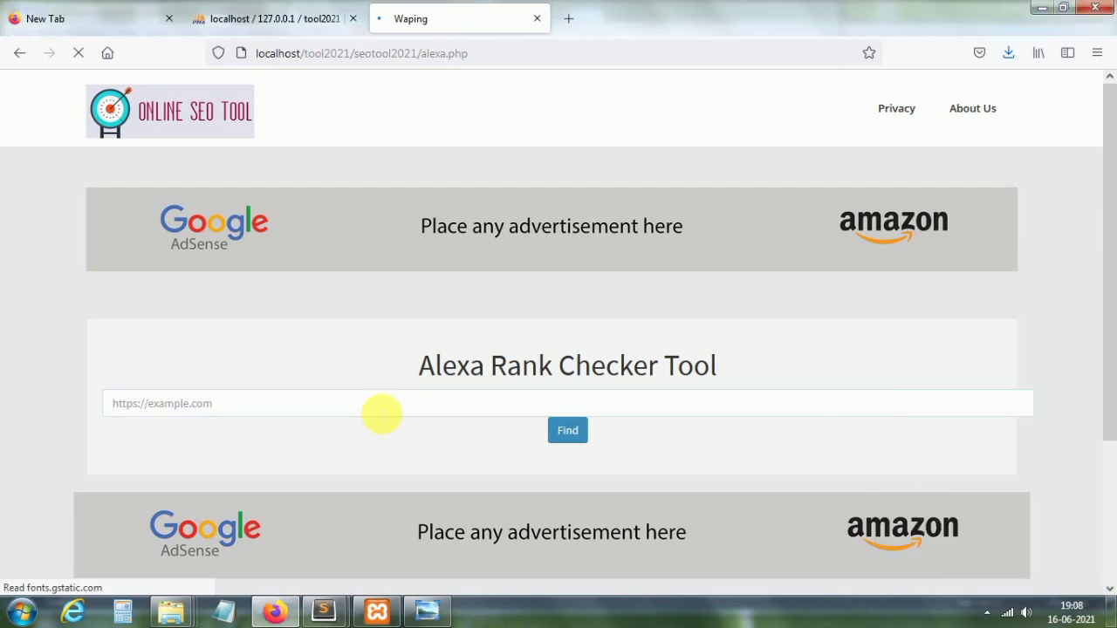
{"action": "type", "text": "h"}
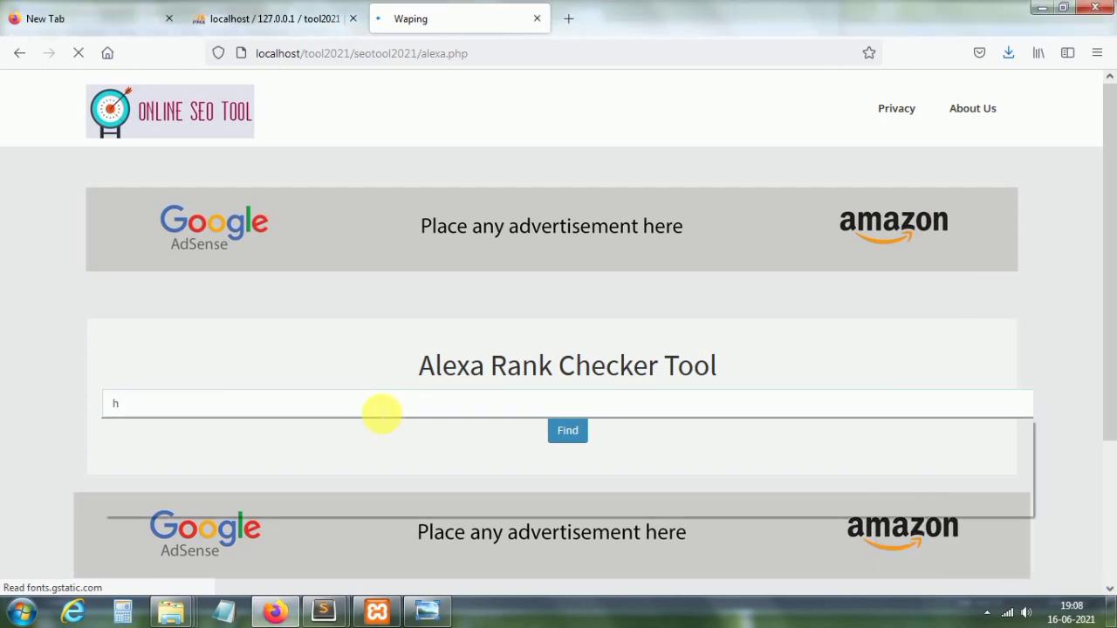
{"action": "type", "text": "t"}
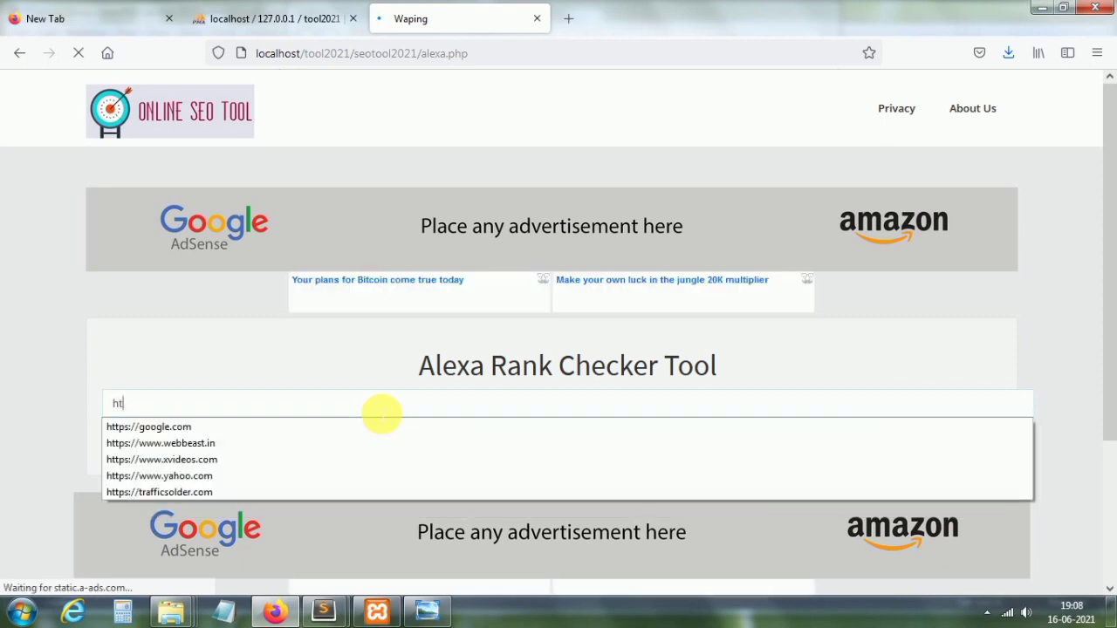
{"action": "left_click", "coordinate": [270, 445]}
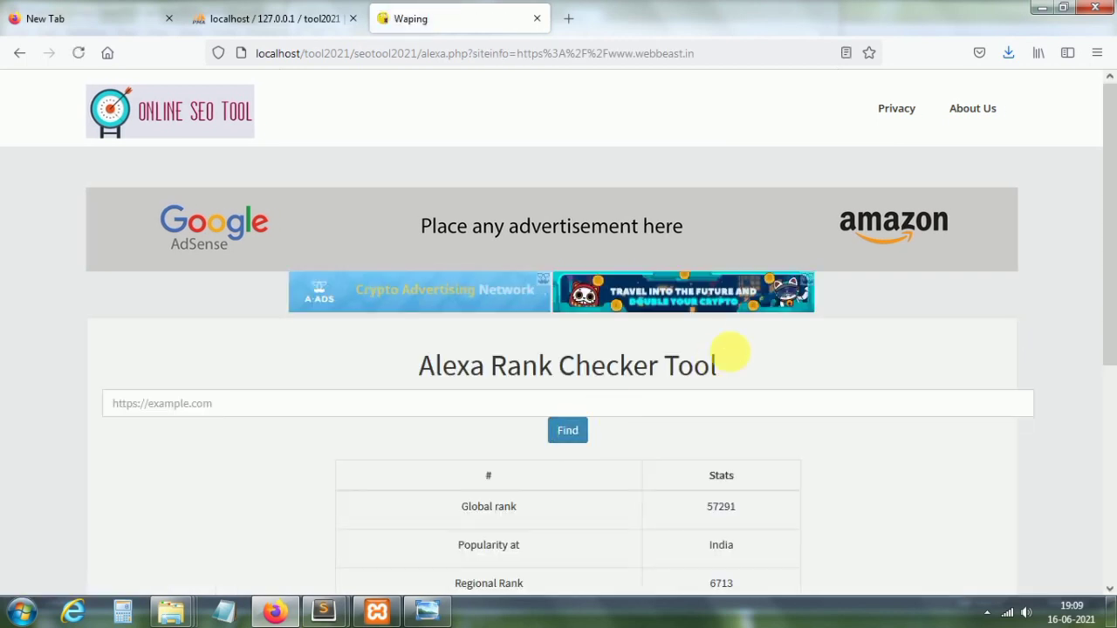
Step: Review the results (global 57291, India 6713) and go back to the blank form
{"action": "left_click_drag", "start_coordinate": [1110, 272], "coordinate": [1111, 315]}
{"action": "scroll", "coordinate": [1110, 310], "scroll_direction": "down", "scroll_amount": 1}
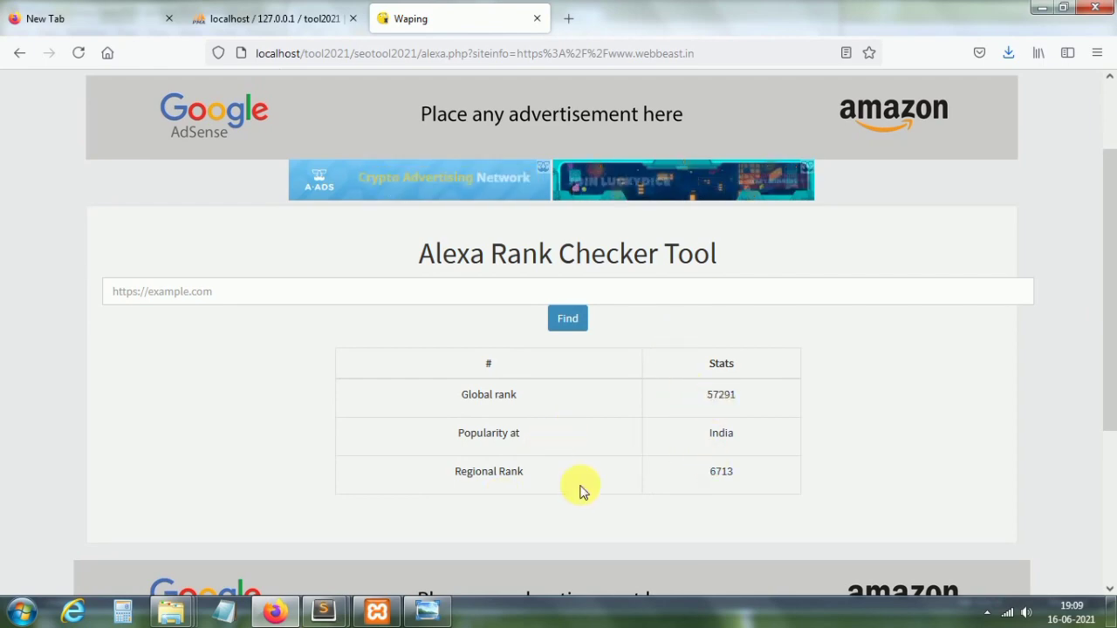
{"action": "left_click_drag", "start_coordinate": [1112, 379], "coordinate": [1110, 291]}
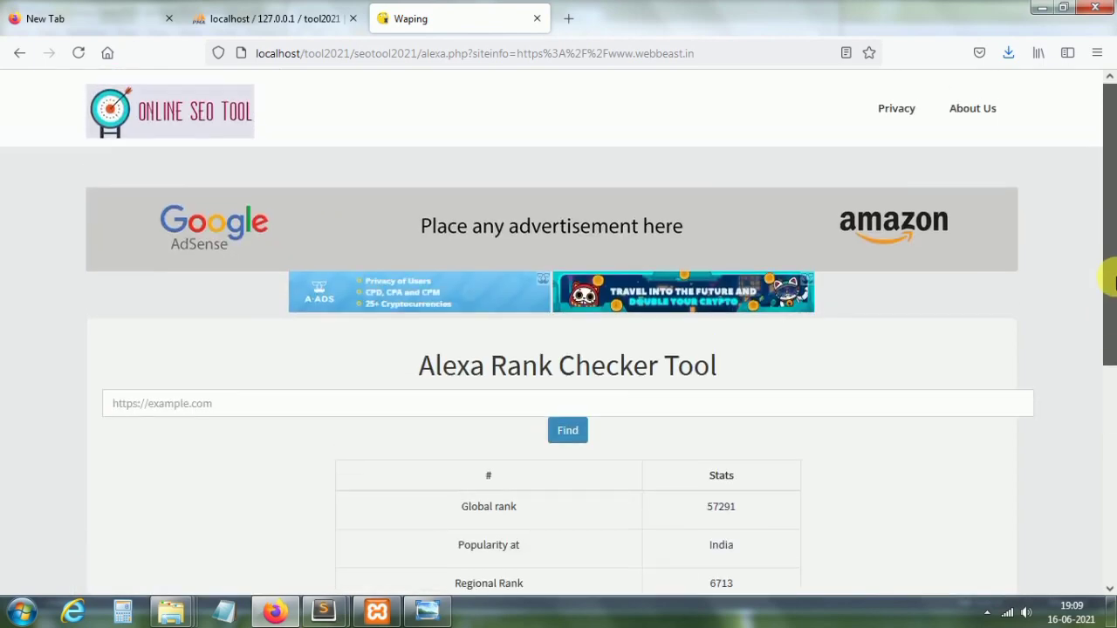
{"action": "left_click", "coordinate": [1110, 429]}
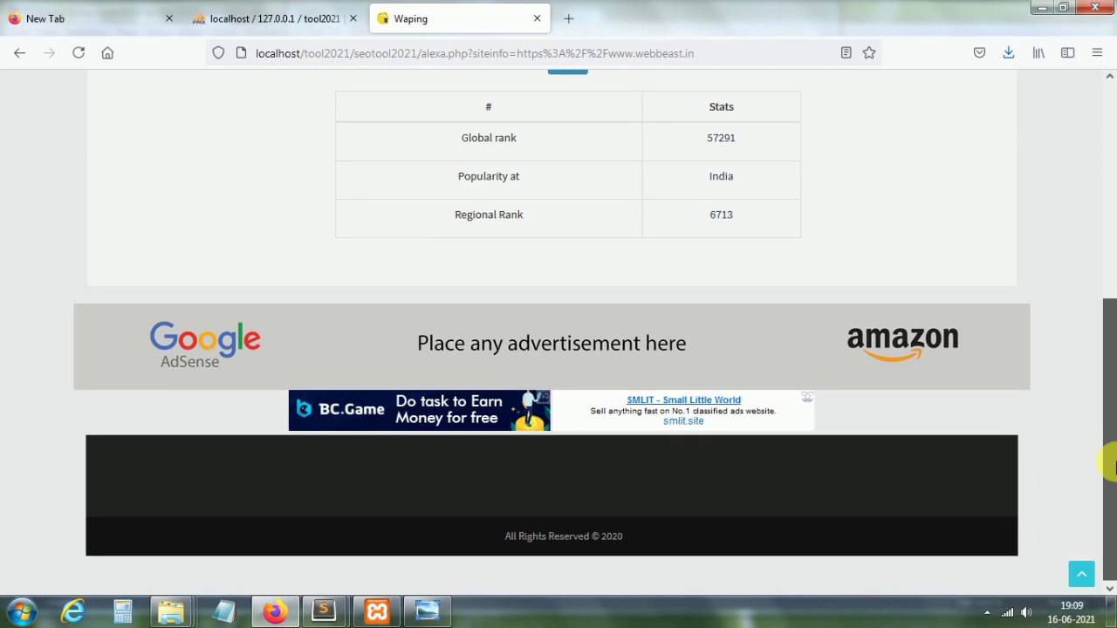
{"action": "scroll", "coordinate": [1110, 463], "scroll_direction": "up", "scroll_amount": 5}
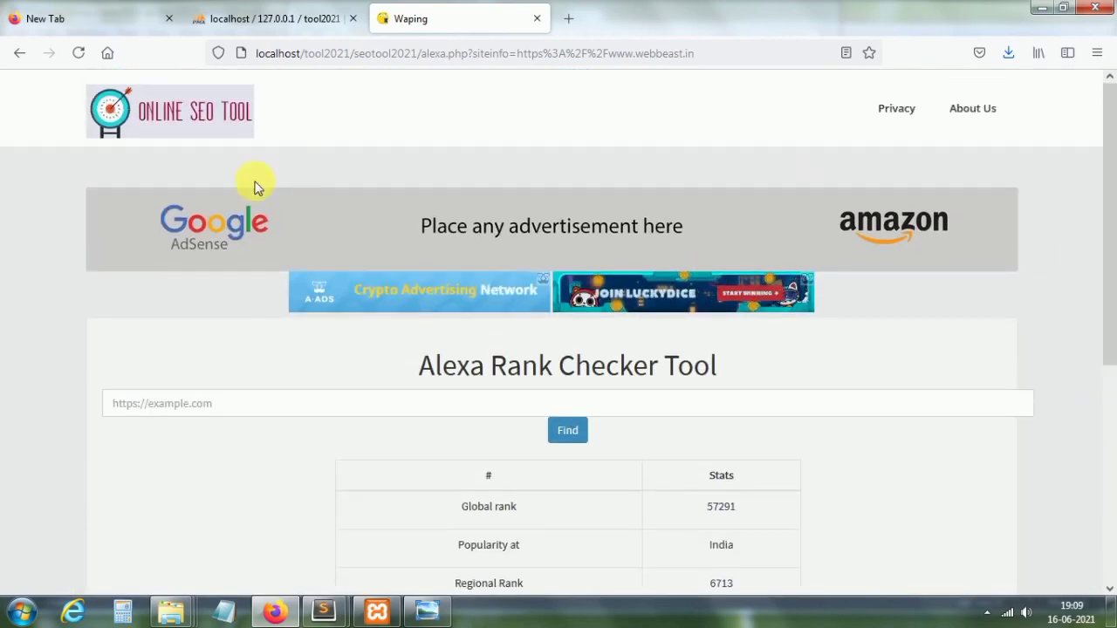
{"action": "left_click", "coordinate": [18, 56]}
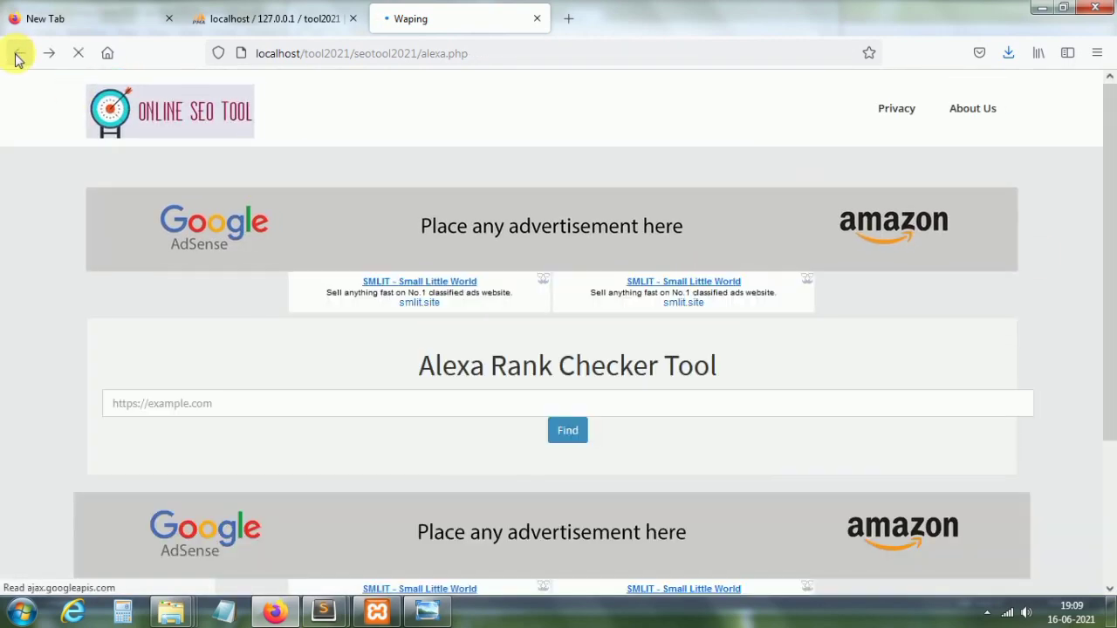
Step: Go back to the tools grid and open the Css Minify tool's input box
{"action": "left_click", "coordinate": [17, 56]}
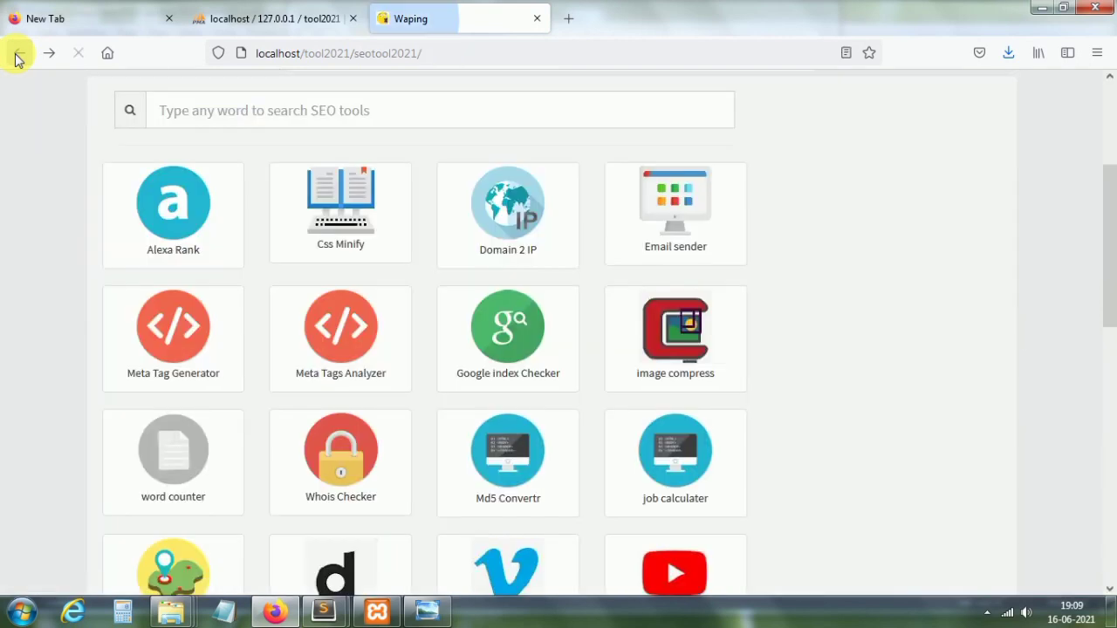
{"action": "left_click", "coordinate": [327, 222]}
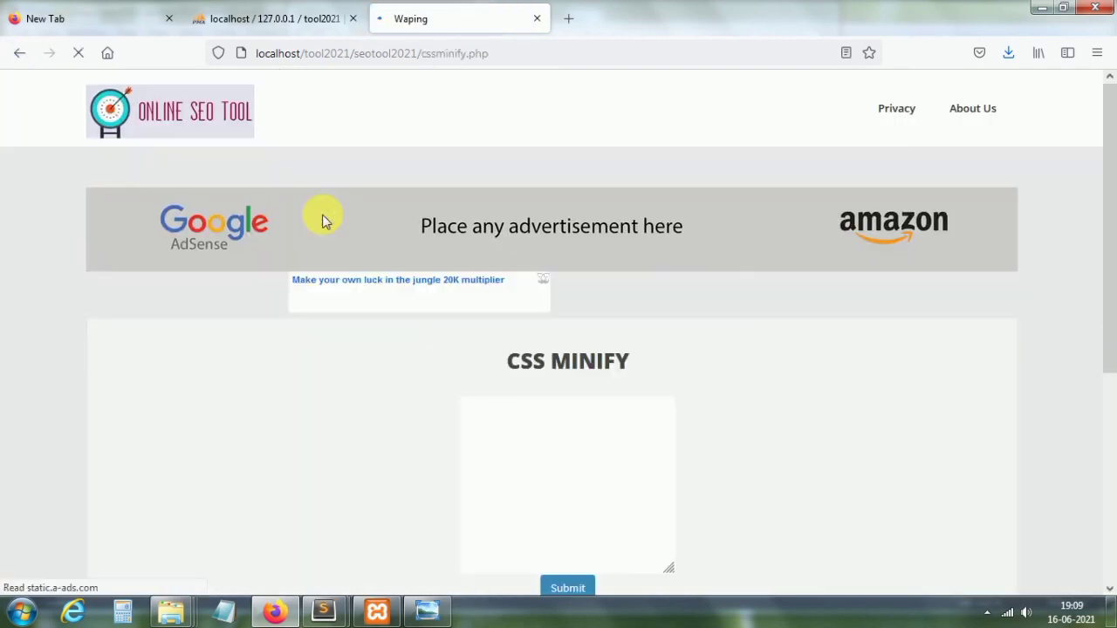
{"action": "scroll", "coordinate": [1090, 262], "scroll_direction": "down", "scroll_amount": 3}
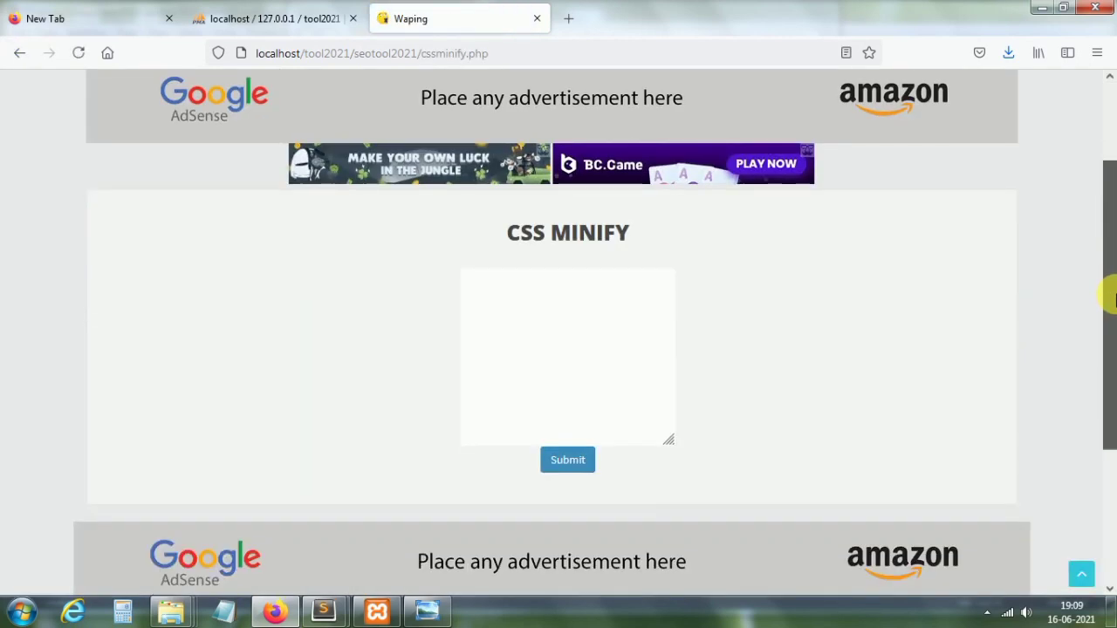
{"action": "left_click", "coordinate": [553, 276]}
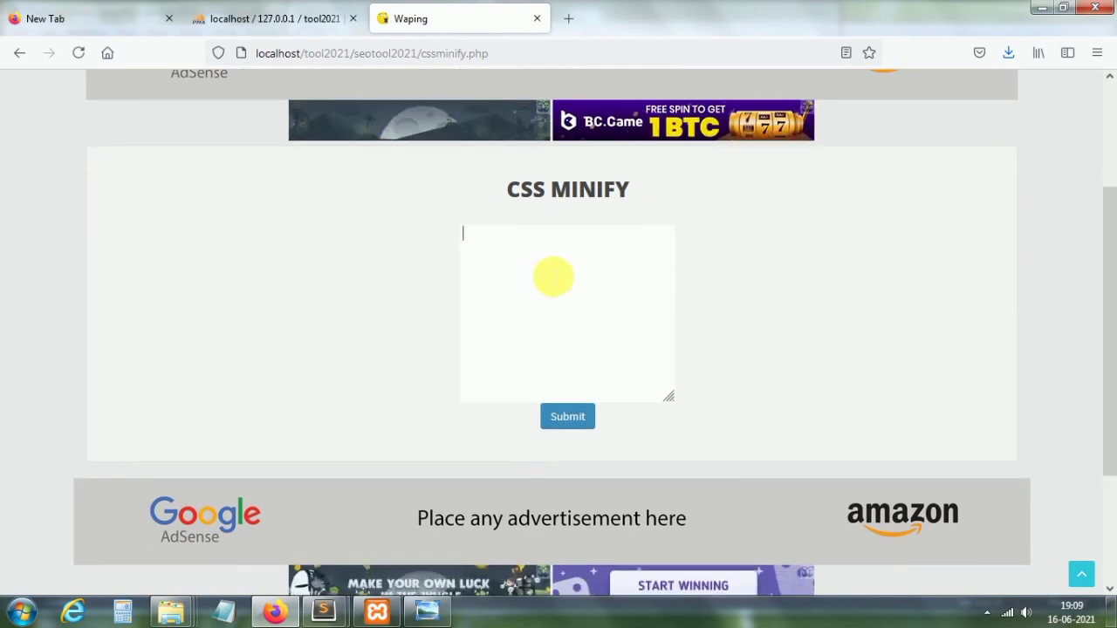
Step: Enter a #header rule with color:red; height:5; width:5;
{"action": "type", "text": "#h"}
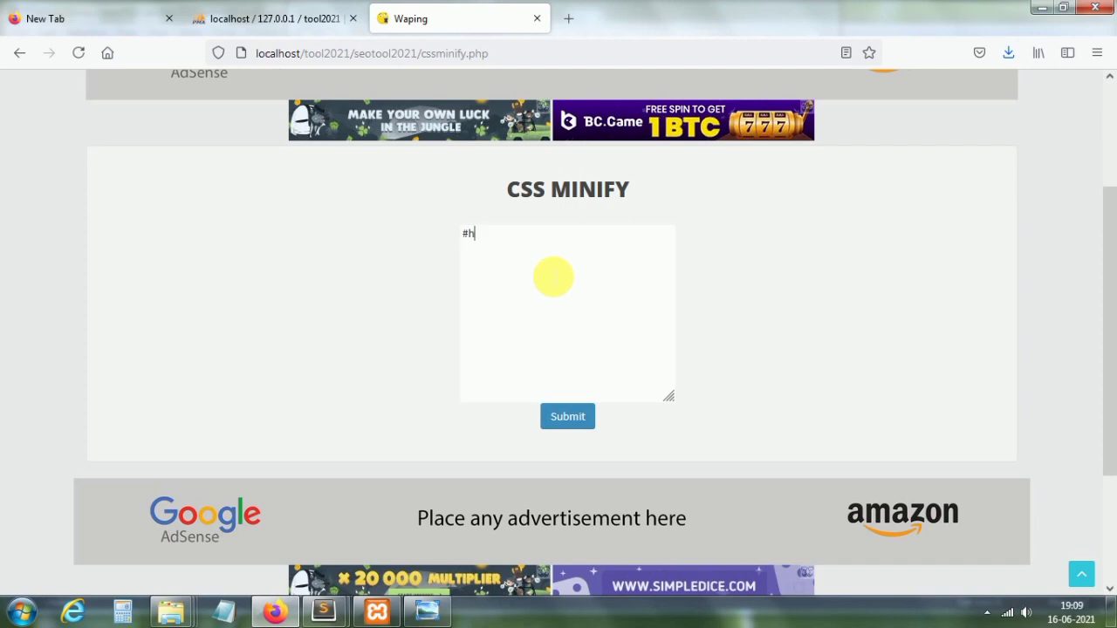
{"action": "type", "text": "eader{"}
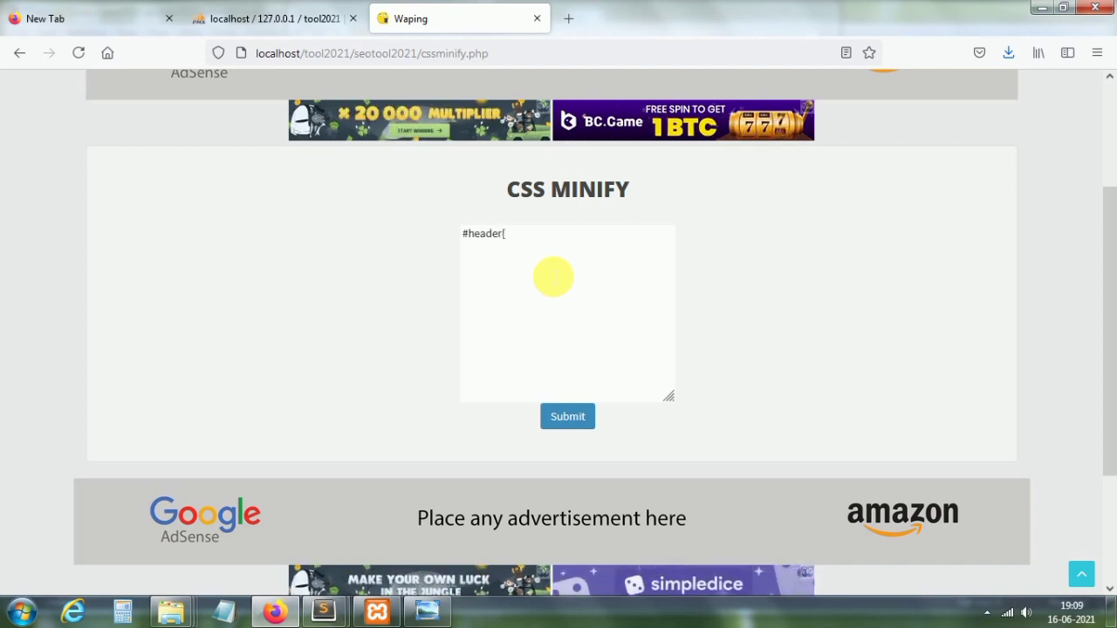
{"action": "key", "text": "Return"}
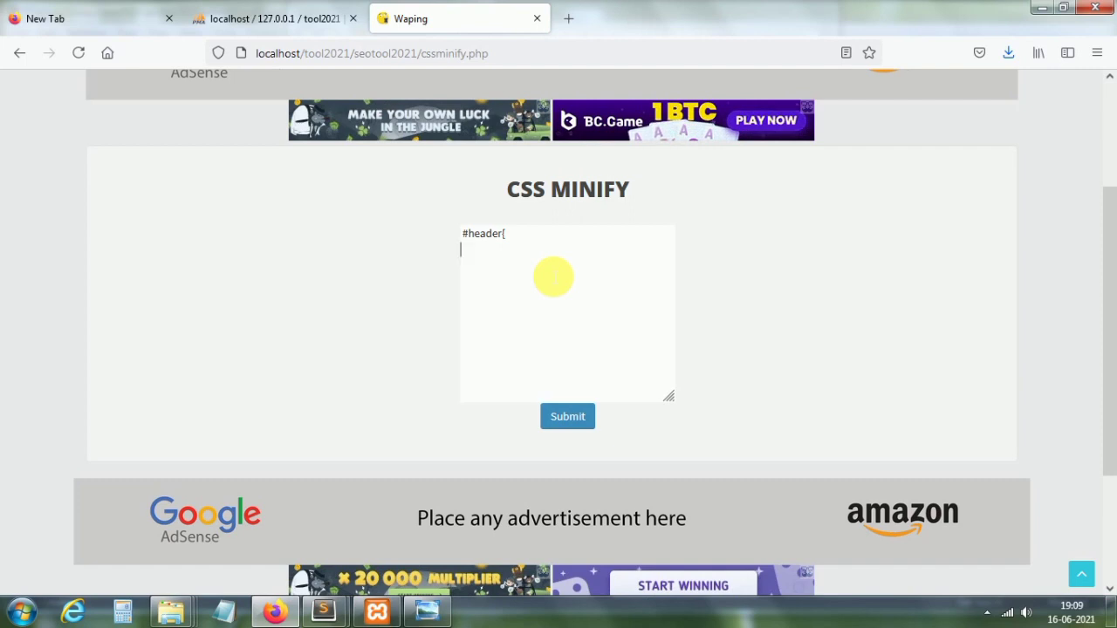
{"action": "type", "text": "color"}
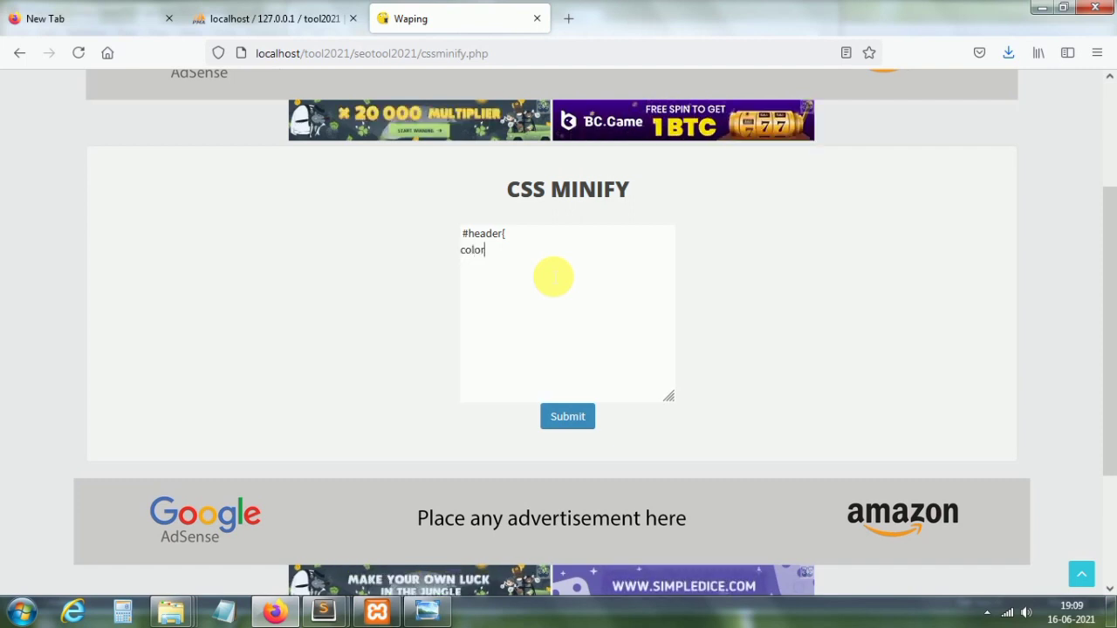
{"action": "type", "text": ":re"}
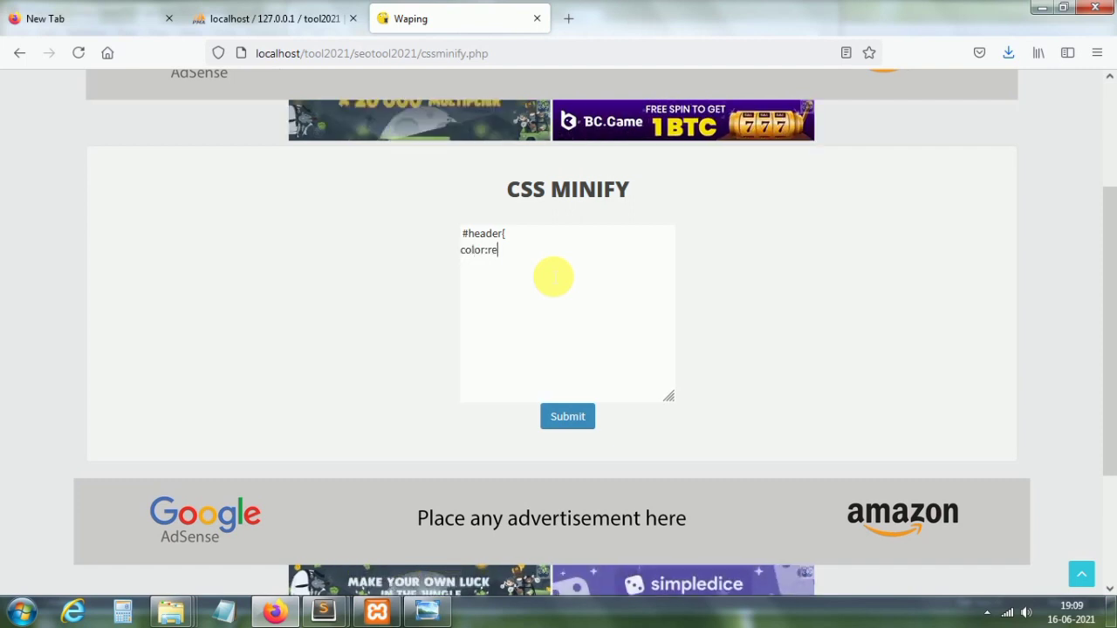
{"action": "type", "text": "d; h"}
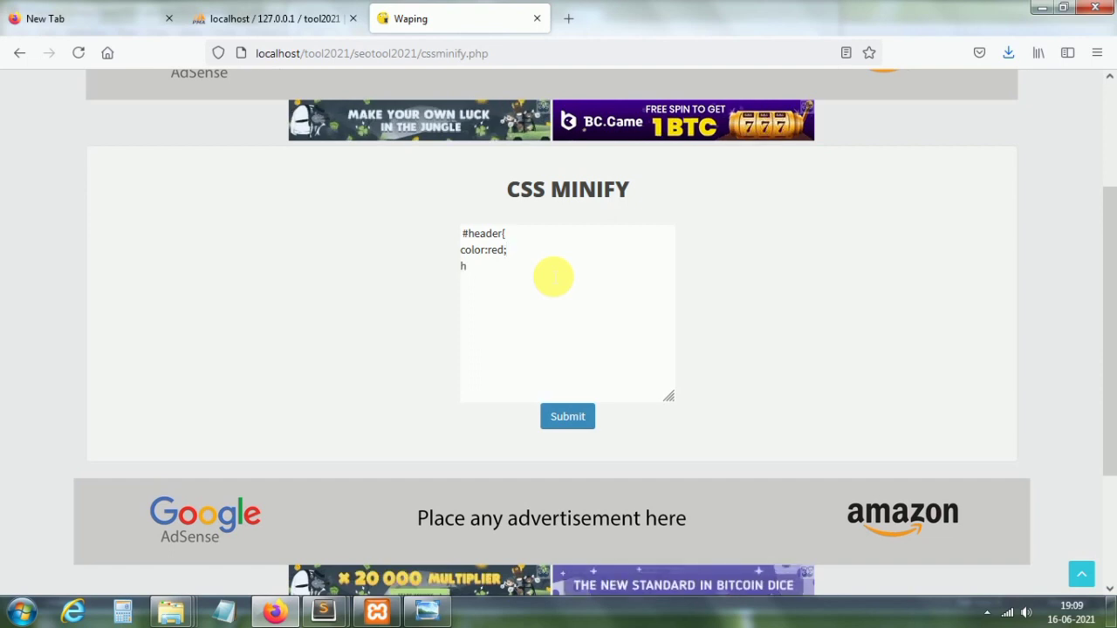
{"action": "type", "text": "eight:"}
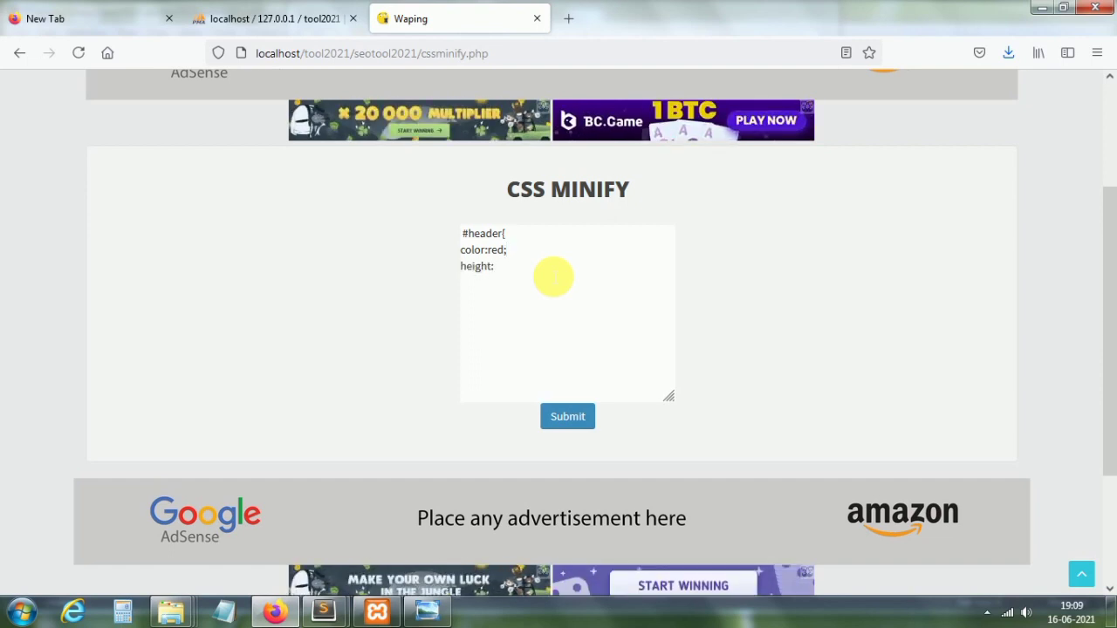
{"action": "type", "text": "5"}
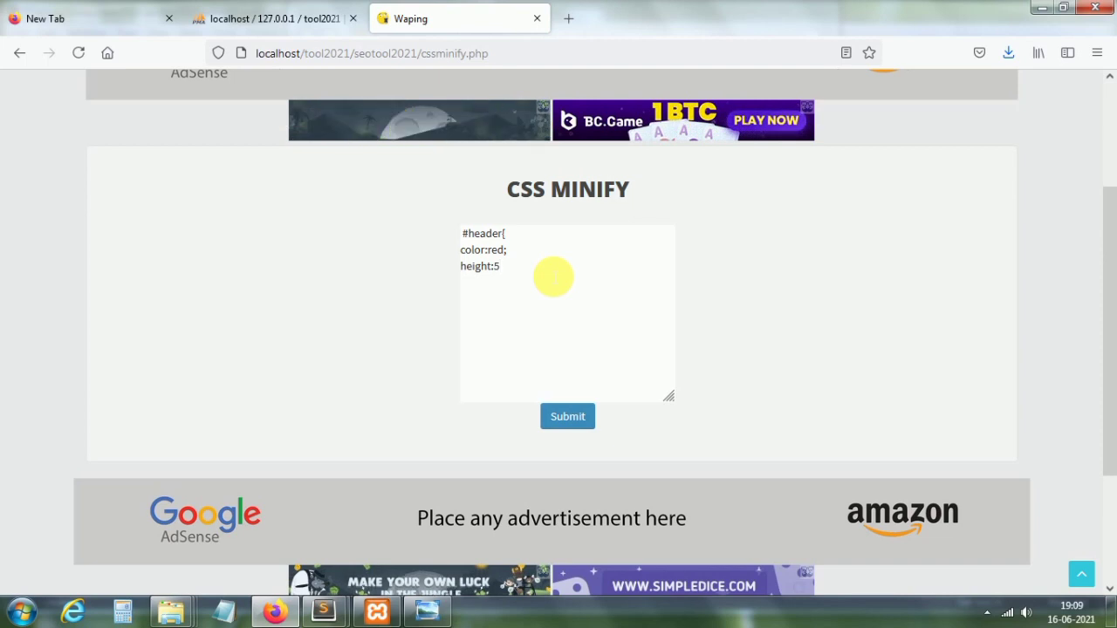
{"action": "type", "text": ";"}
{"action": "key", "text": "Return"}
{"action": "type", "text": "widt"}
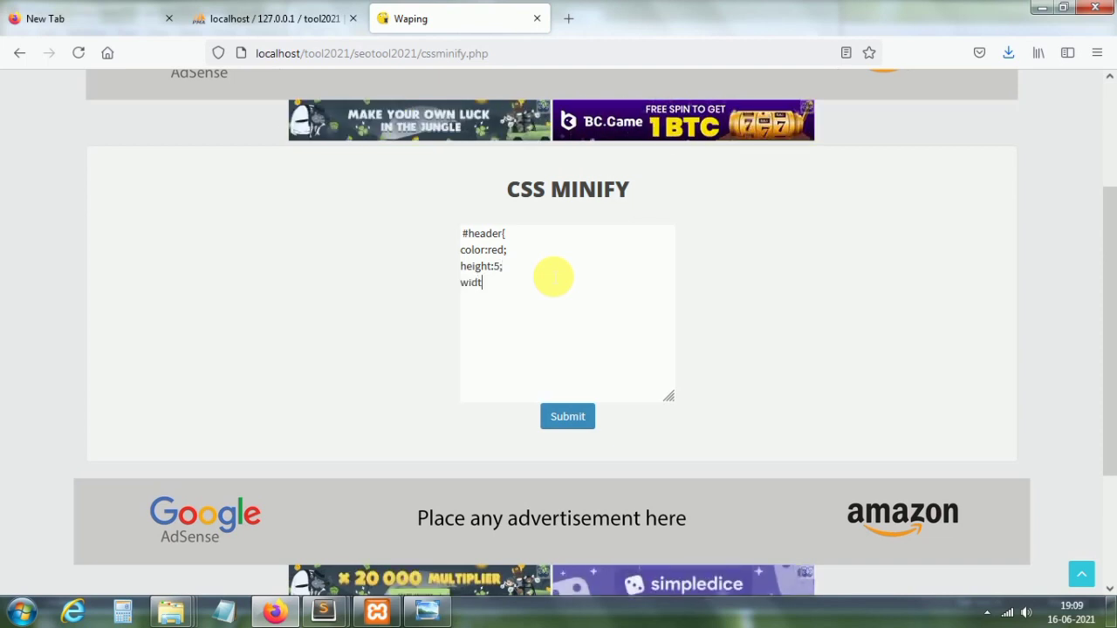
{"action": "type", "text": "h"}
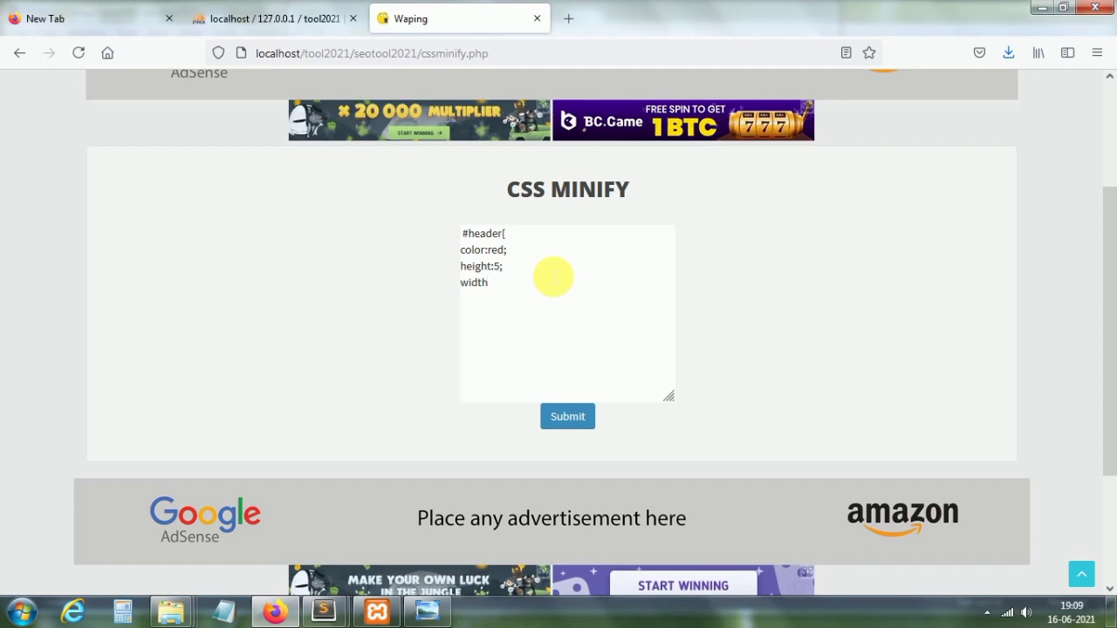
{"action": "type", "text": ":5"}
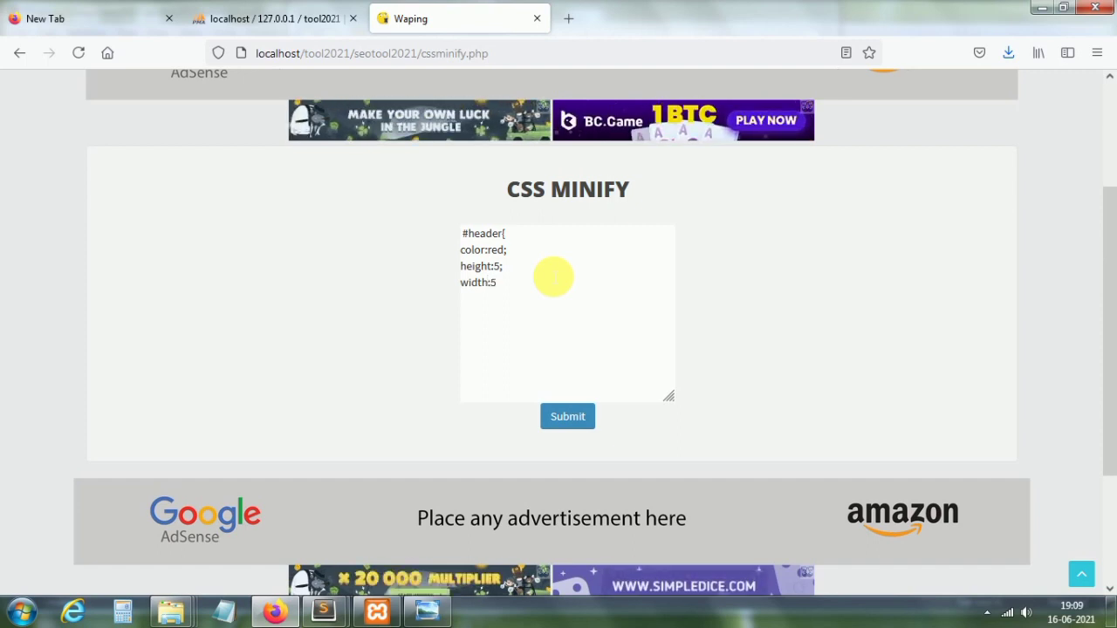
{"action": "type", "text": ";"}
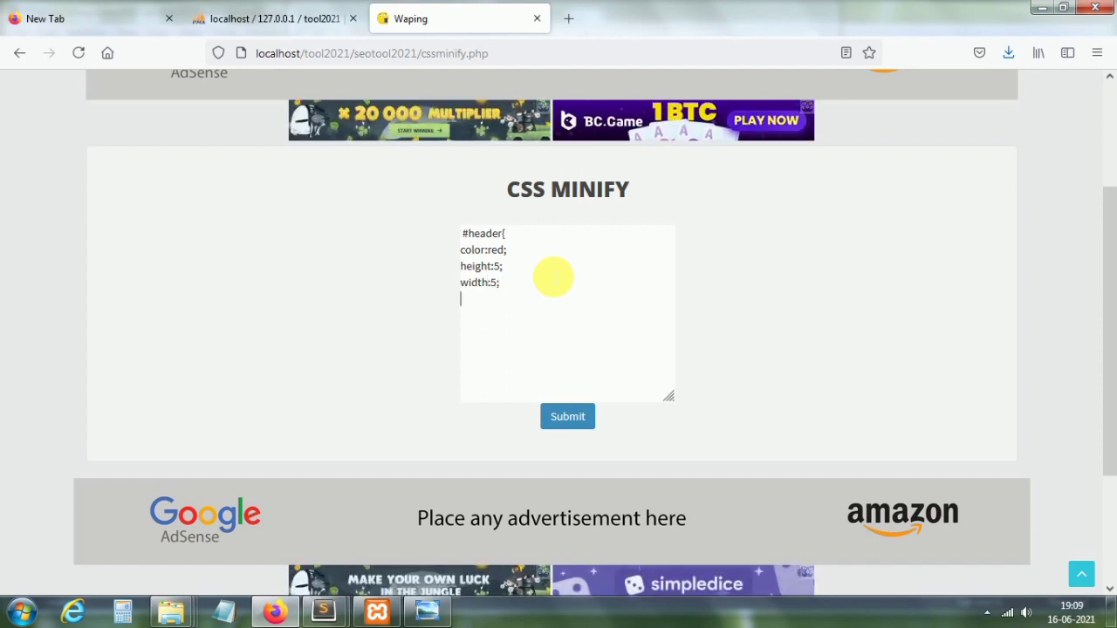
{"action": "key", "text": "Return"}
{"action": "key", "text": "Return"}
{"action": "key", "text": "Return"}
{"action": "key", "text": "Return"}
{"action": "type", "text": "}"}
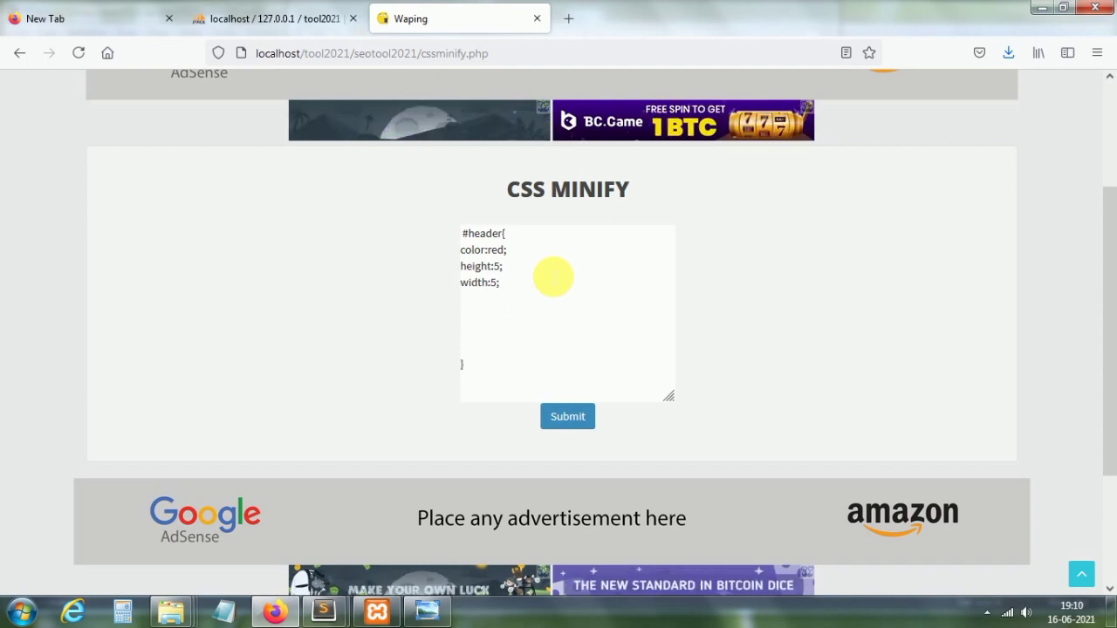
Step: Submit the #header CSS and select the one-line minified output
{"action": "left_click", "coordinate": [568, 417]}
{"action": "left_click_drag", "start_coordinate": [1109, 391], "coordinate": [1112, 406]}
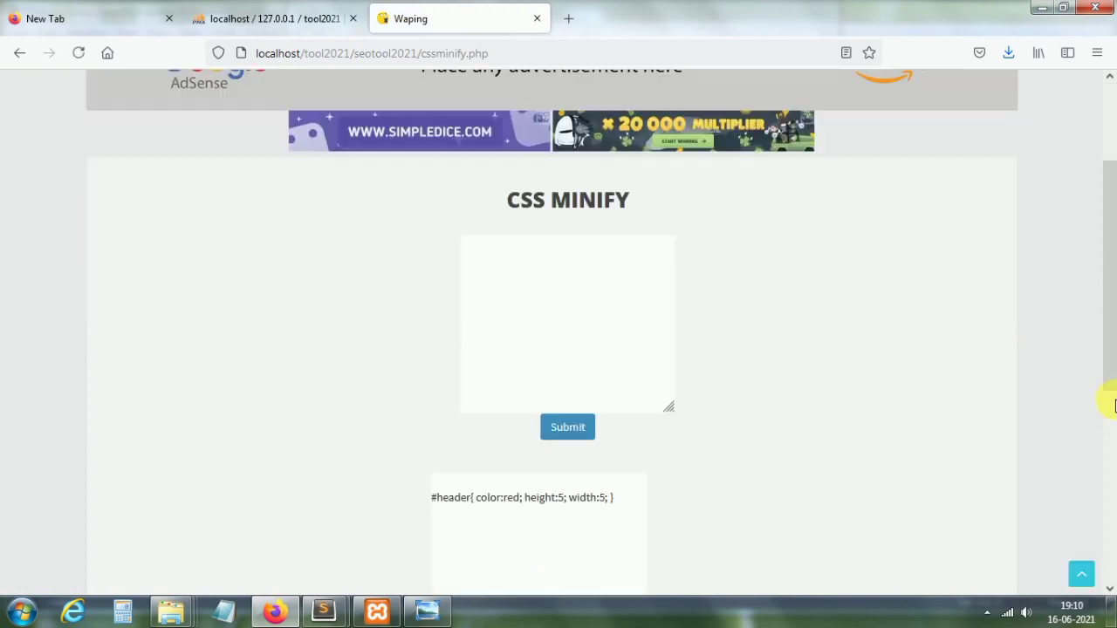
{"action": "scroll", "coordinate": [1109, 402], "scroll_direction": "down", "scroll_amount": 5}
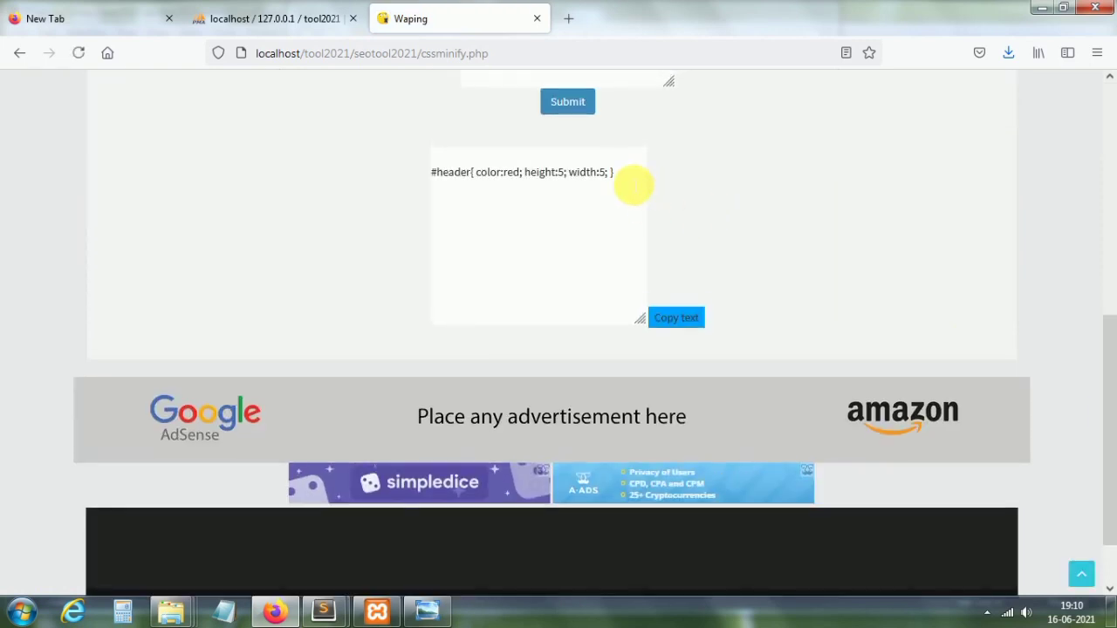
{"action": "left_click_drag", "start_coordinate": [632, 184], "coordinate": [412, 177]}
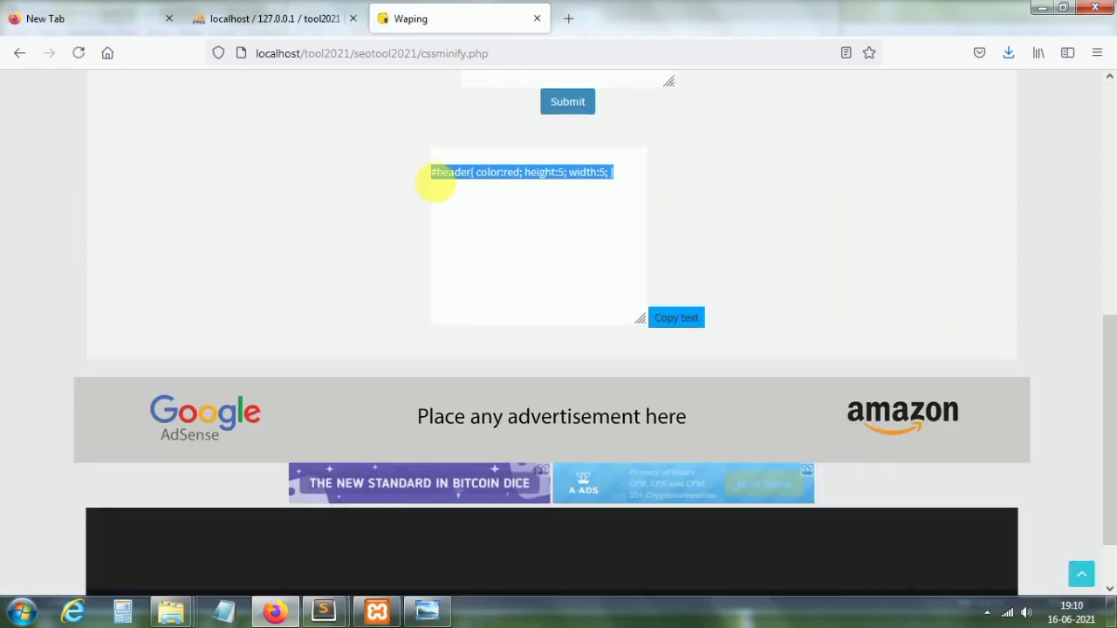
{"action": "left_click", "coordinate": [479, 219]}
{"action": "left_click_drag", "start_coordinate": [623, 179], "coordinate": [341, 182]}
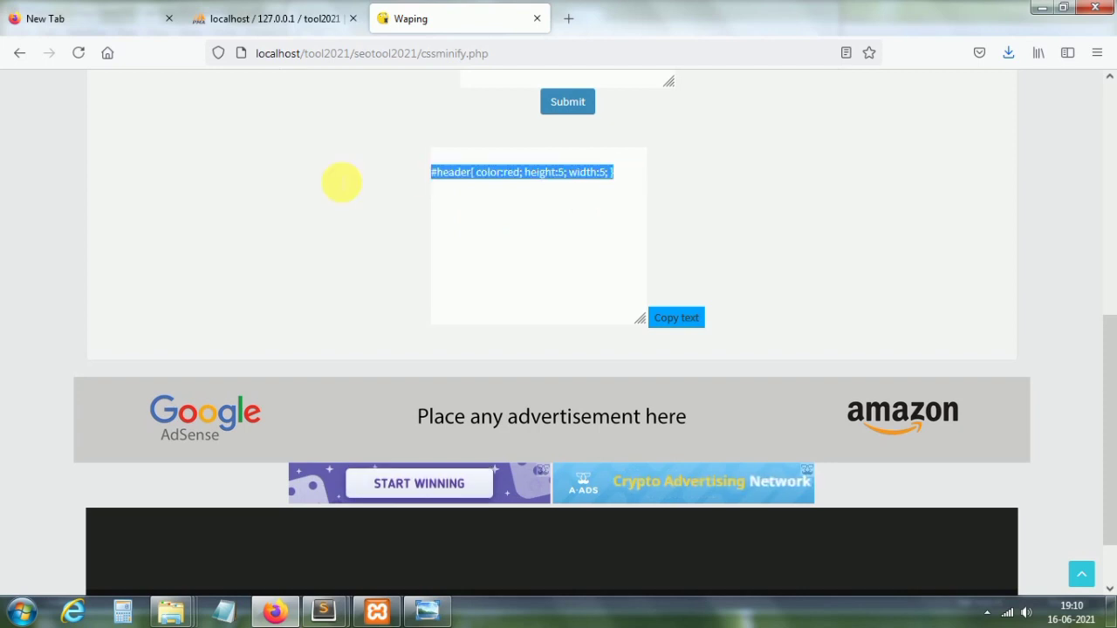
{"action": "left_click", "coordinate": [396, 260]}
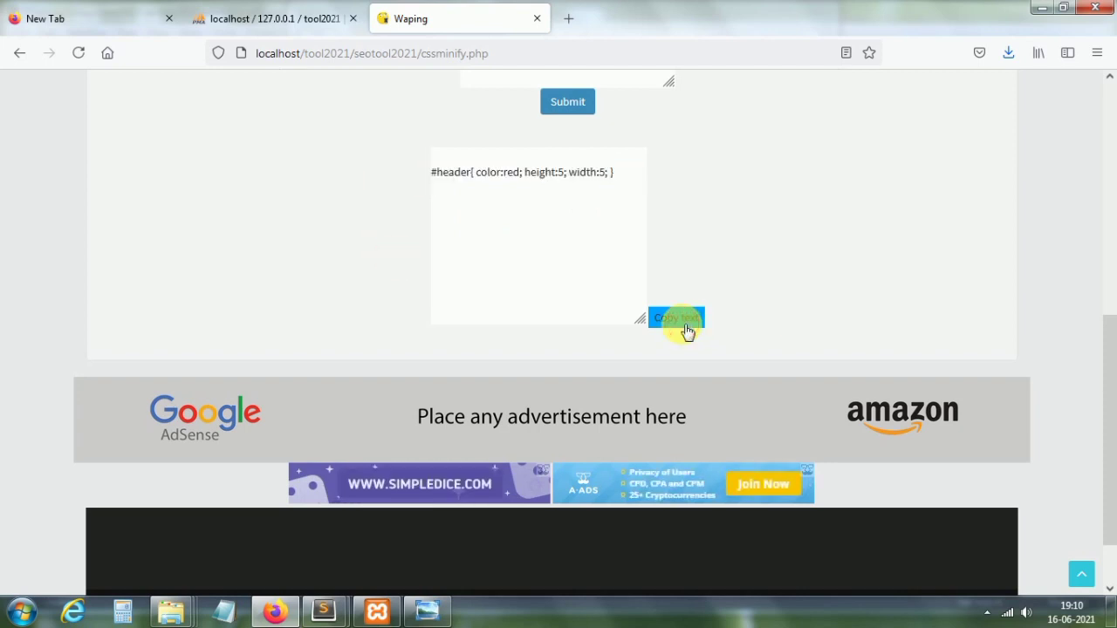
Step: Copy the minified CSS, dismiss the confirmation, and return to the tools home page
{"action": "left_click", "coordinate": [684, 329]}
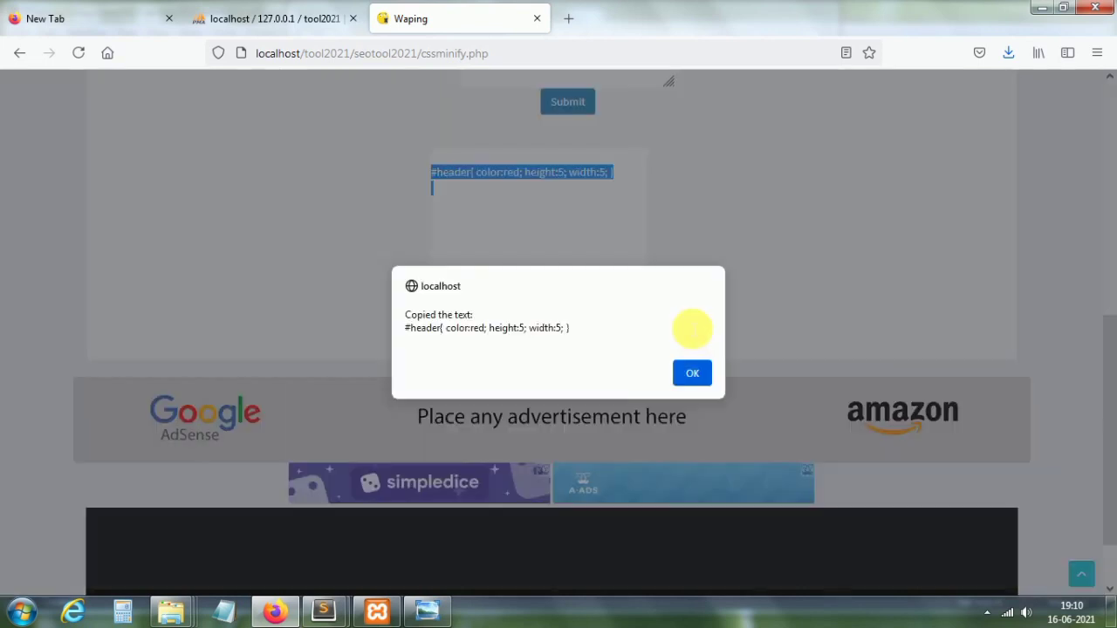
{"action": "left_click", "coordinate": [696, 373]}
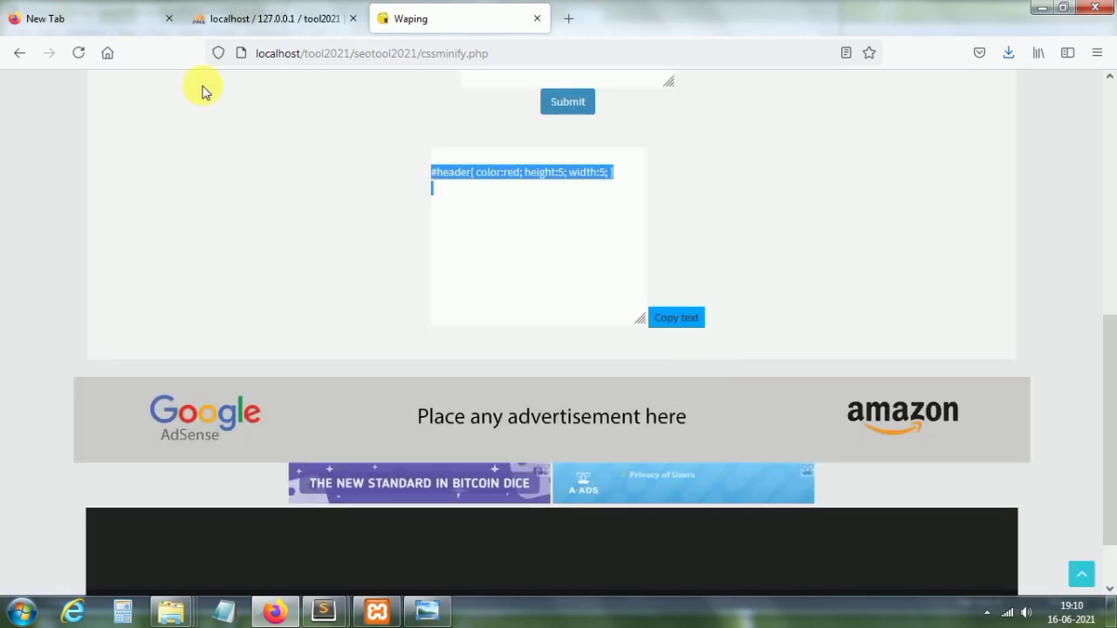
{"action": "left_click", "coordinate": [14, 61]}
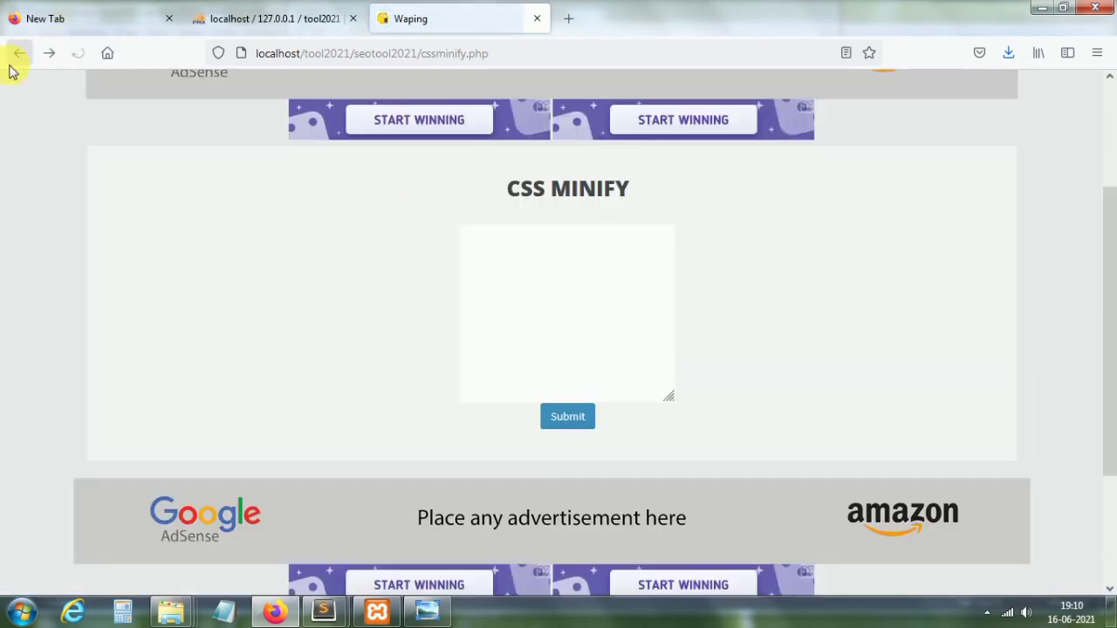
{"action": "left_click", "coordinate": [11, 66]}
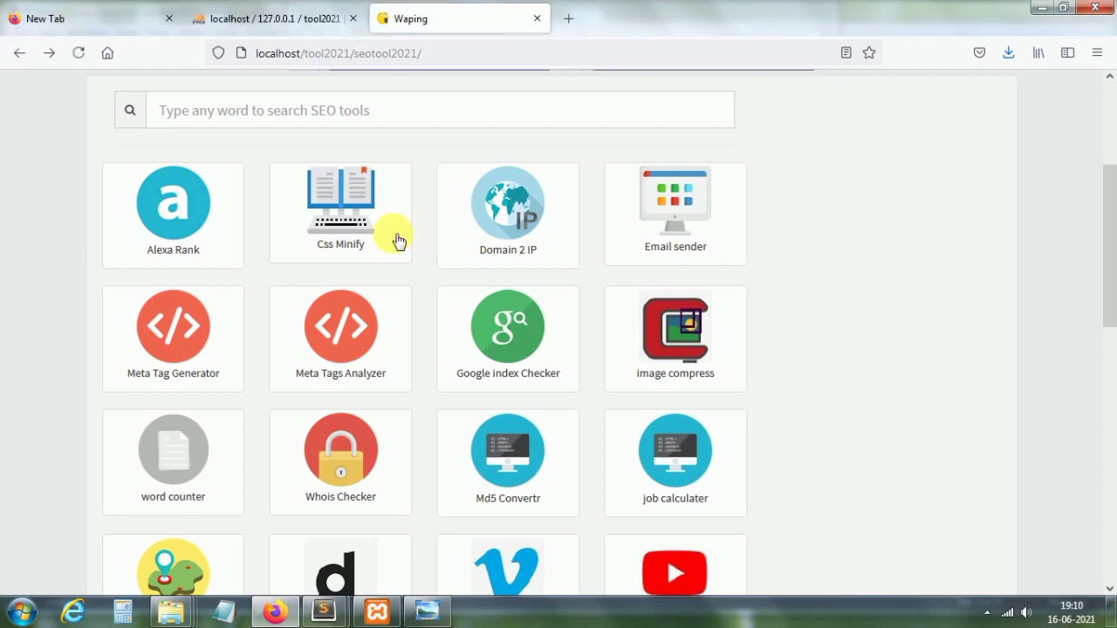
{"action": "left_click", "coordinate": [504, 229]}
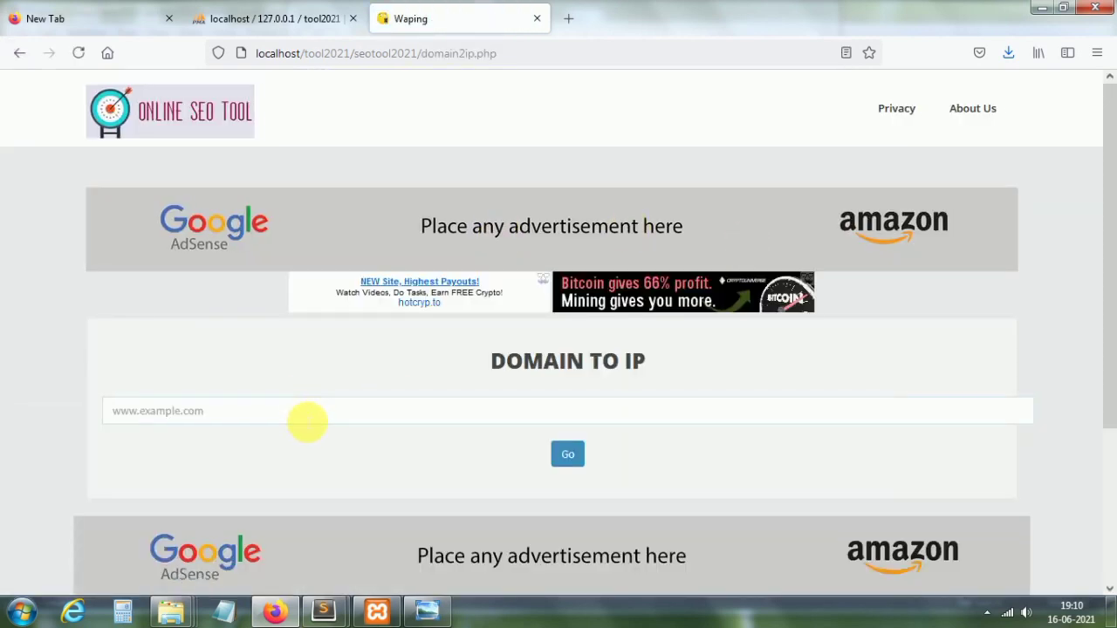
{"action": "type", "text": "www"}
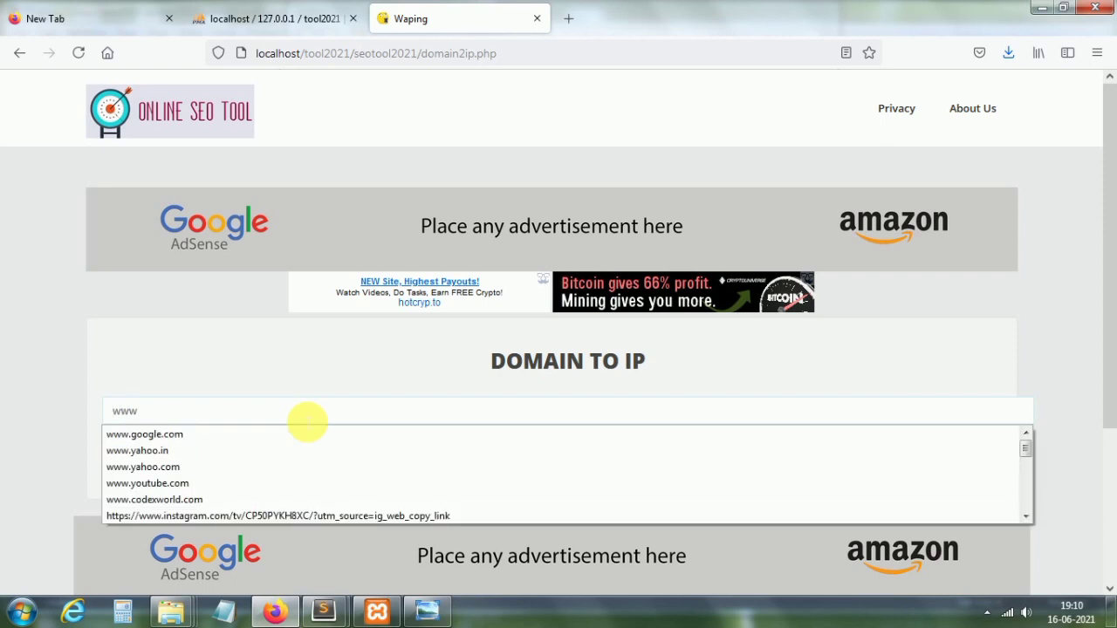
{"action": "left_click", "coordinate": [181, 435]}
{"action": "left_click", "coordinate": [568, 452]}
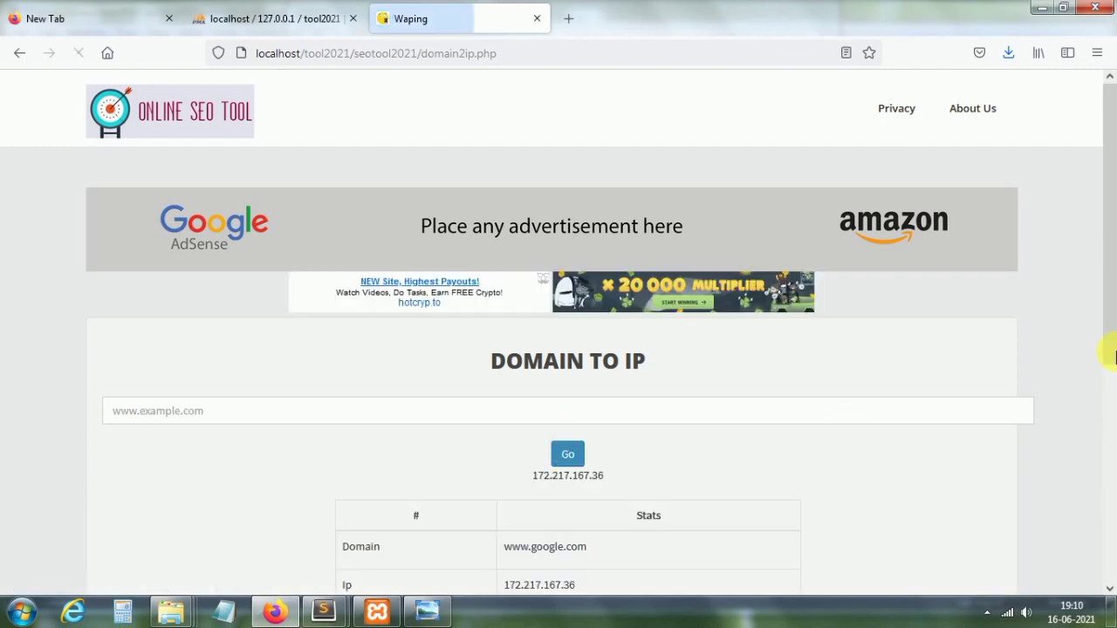
{"action": "scroll", "coordinate": [1109, 374], "scroll_direction": "down", "scroll_amount": 3}
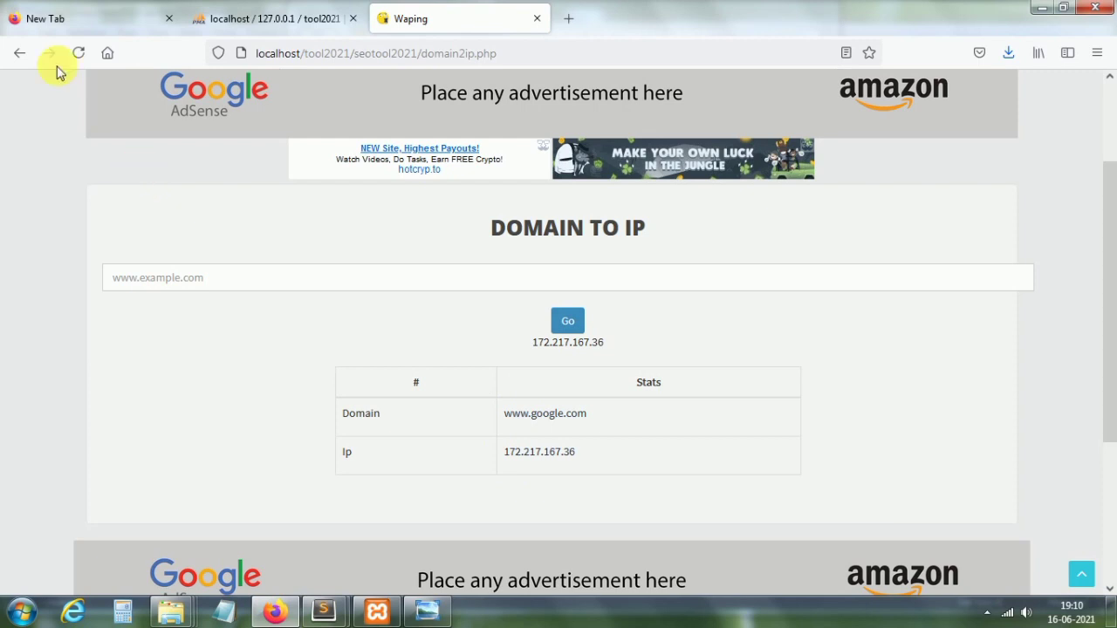
{"action": "left_click", "coordinate": [19, 60]}
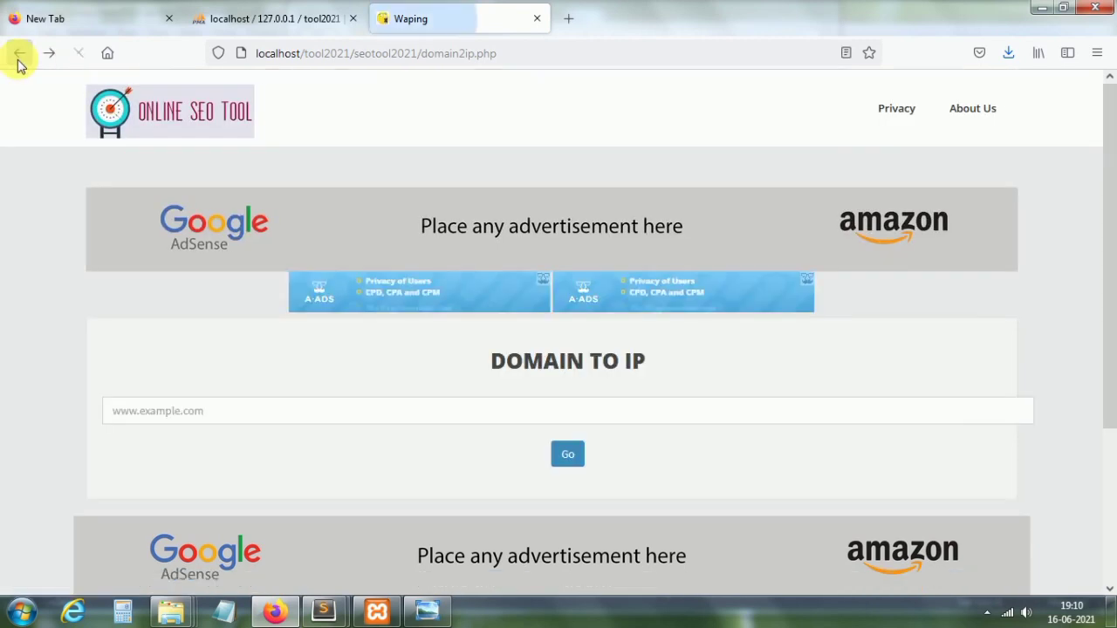
{"action": "left_click", "coordinate": [19, 59]}
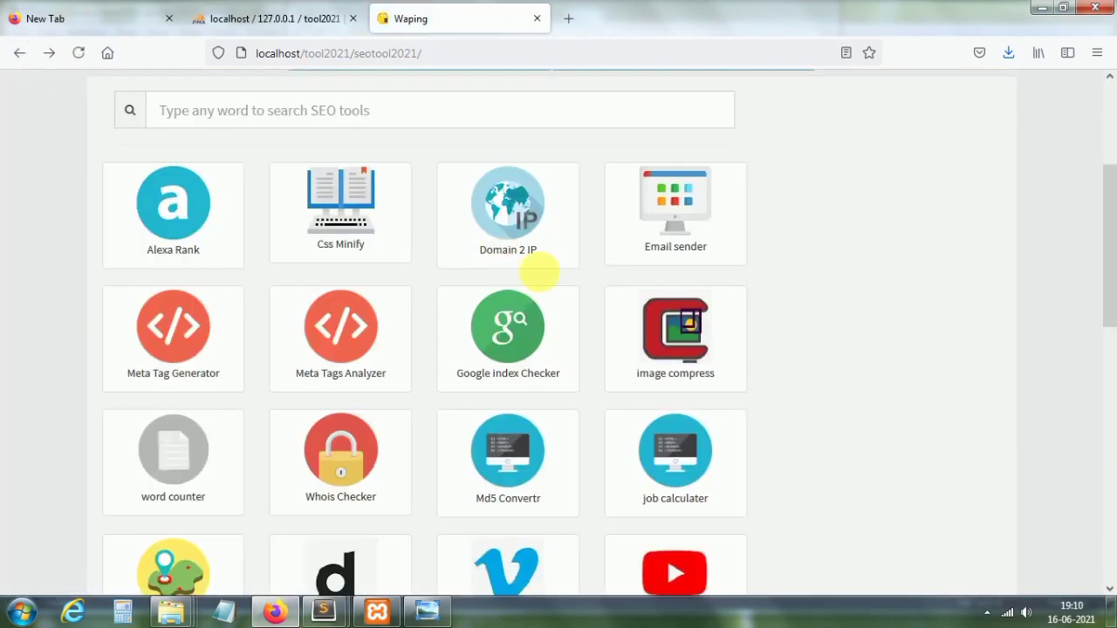
{"action": "left_click", "coordinate": [678, 225]}
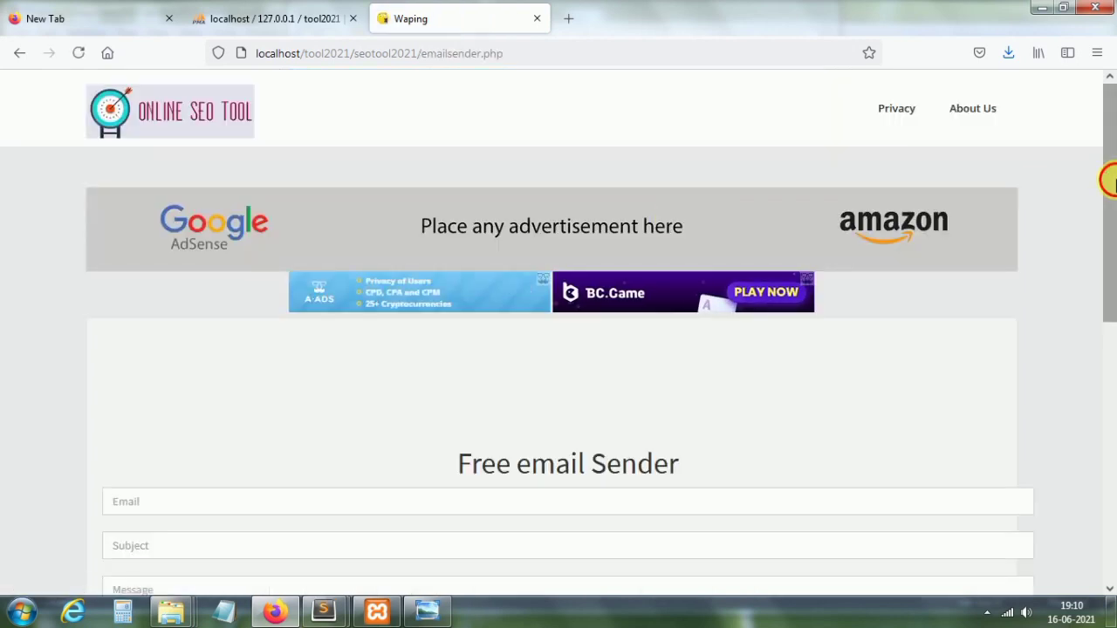
{"action": "left_click_drag", "start_coordinate": [1107, 174], "coordinate": [1107, 312]}
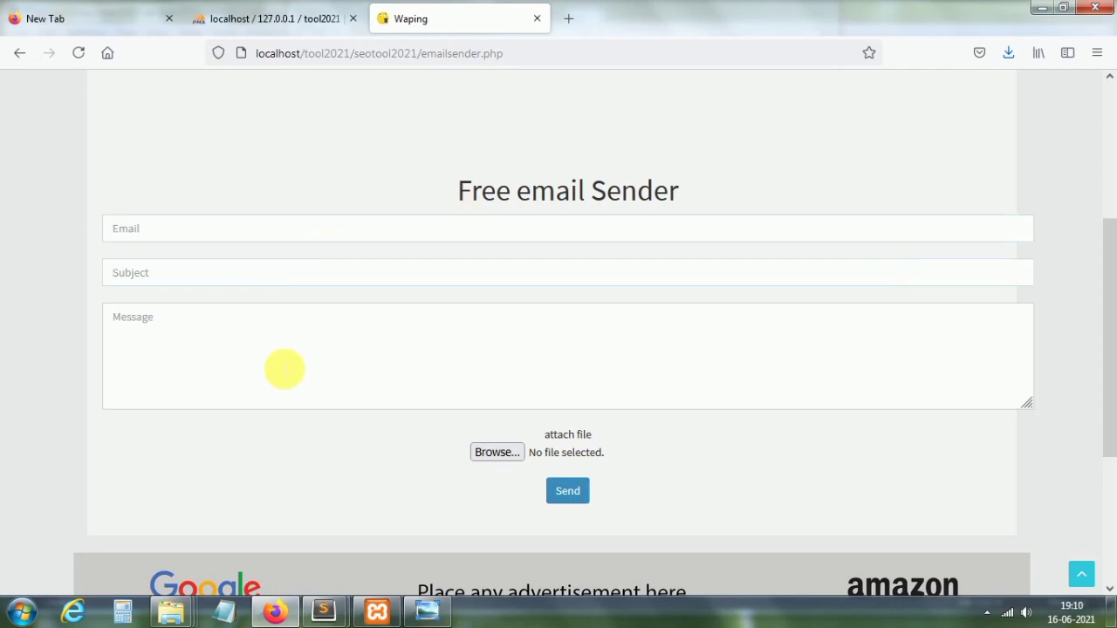
{"action": "left_click", "coordinate": [320, 381]}
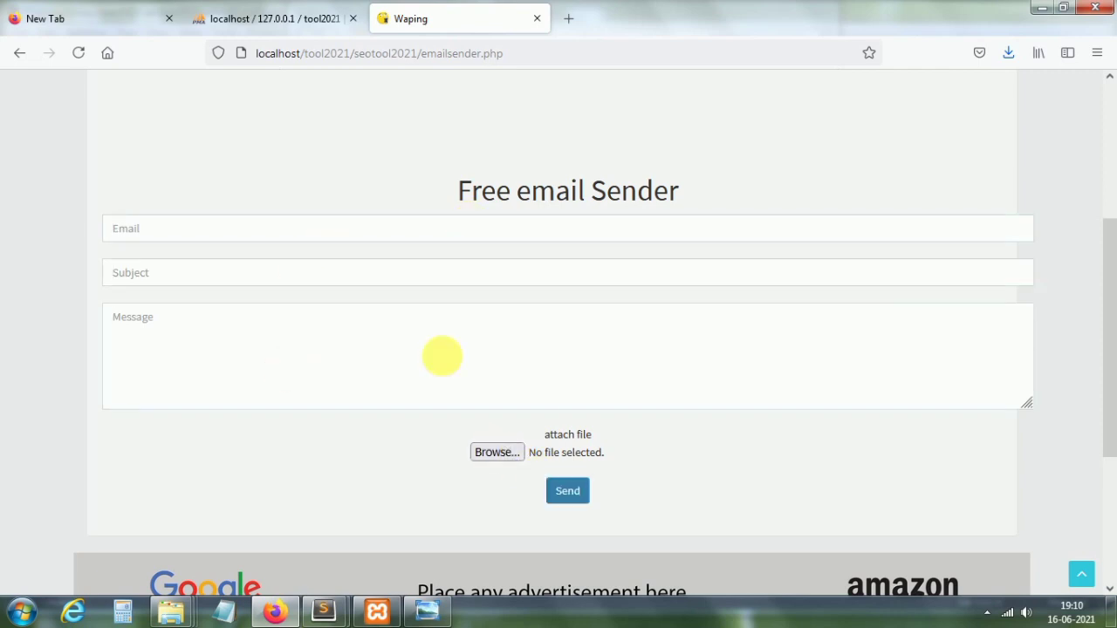
{"action": "left_click", "coordinate": [20, 56]}
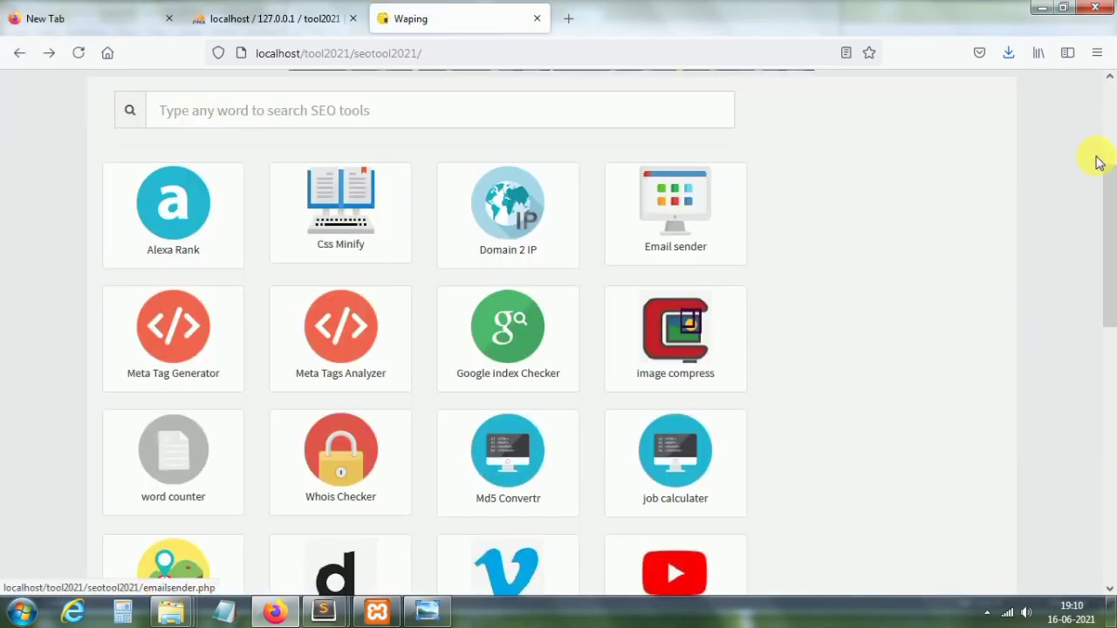
{"action": "scroll", "coordinate": [1109, 248], "scroll_direction": "down", "scroll_amount": 3}
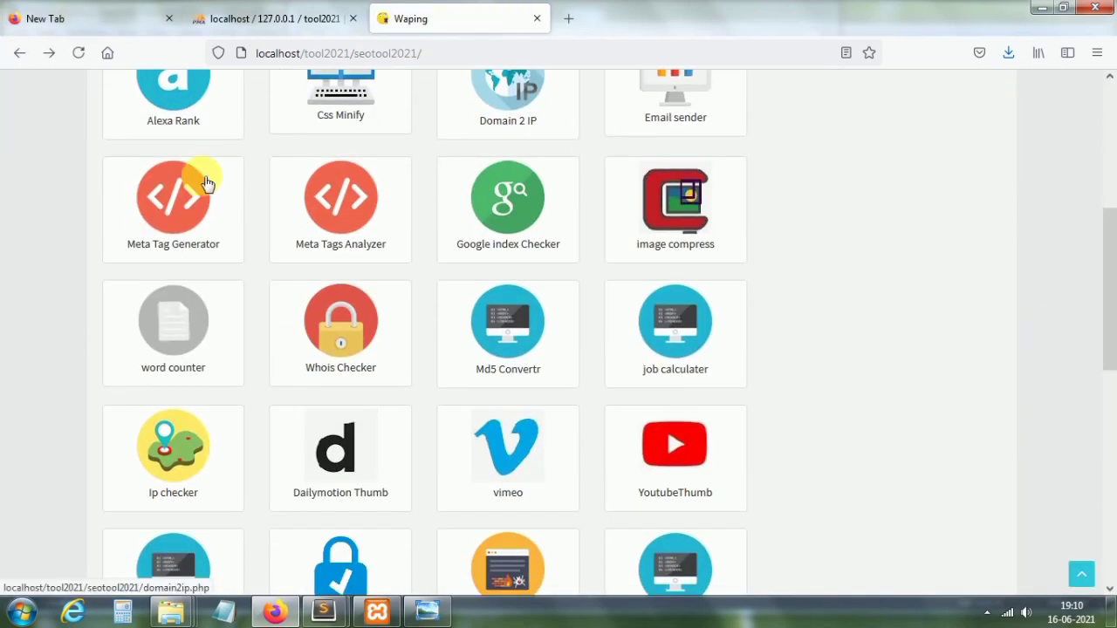
{"action": "left_click", "coordinate": [201, 190]}
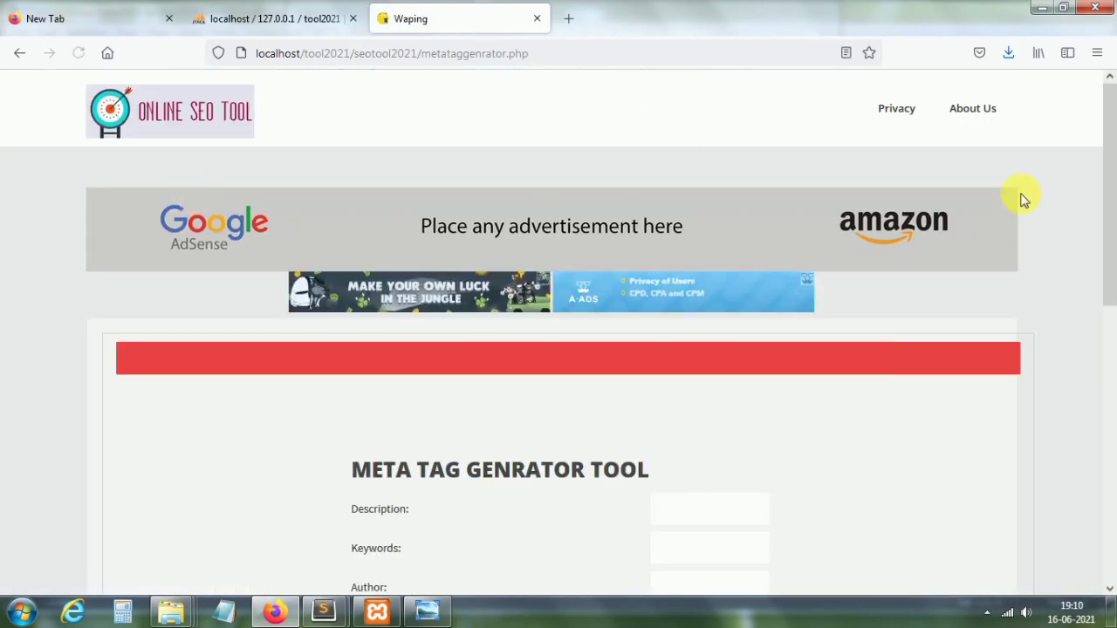
{"action": "left_click_drag", "start_coordinate": [1112, 157], "coordinate": [1112, 320]}
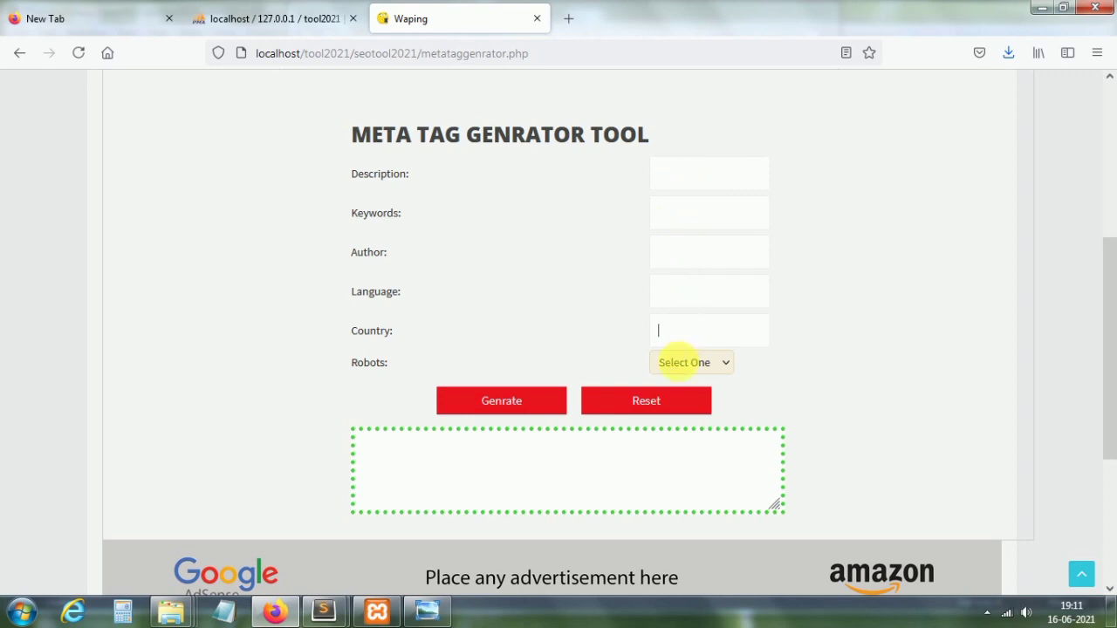
{"action": "left_click", "coordinate": [680, 364]}
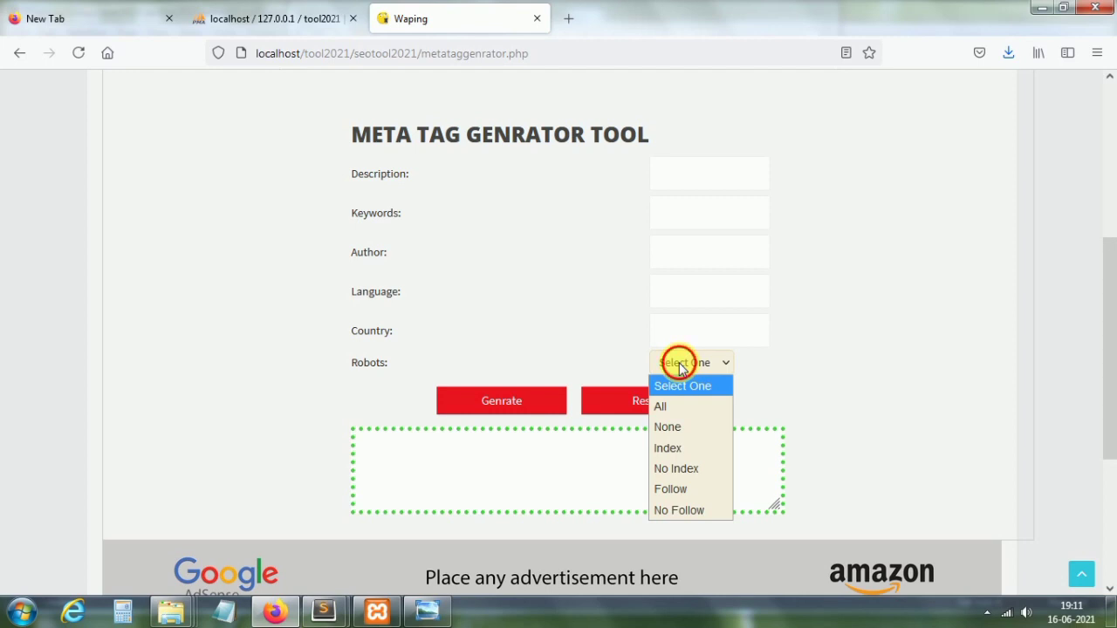
{"action": "left_click", "coordinate": [680, 363]}
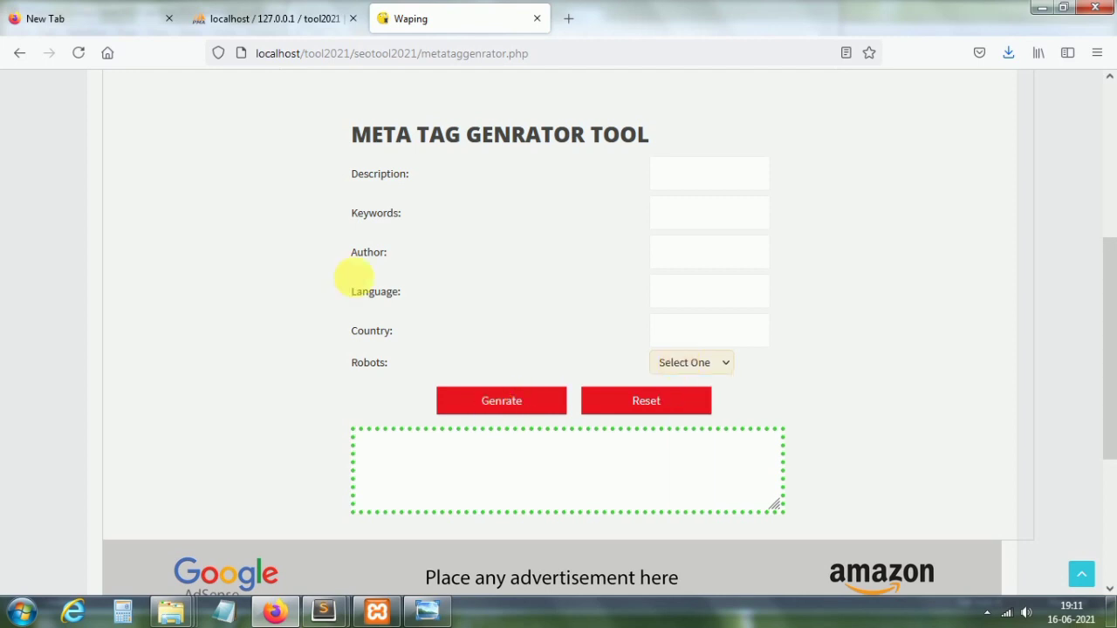
{"action": "left_click", "coordinate": [18, 55]}
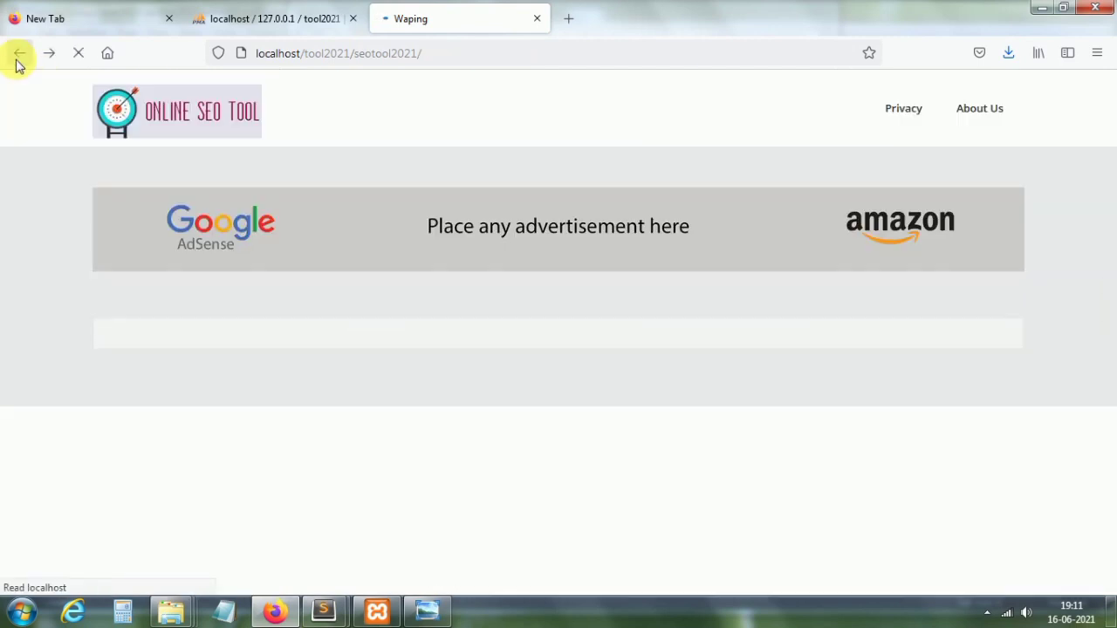
{"action": "left_click", "coordinate": [343, 212]}
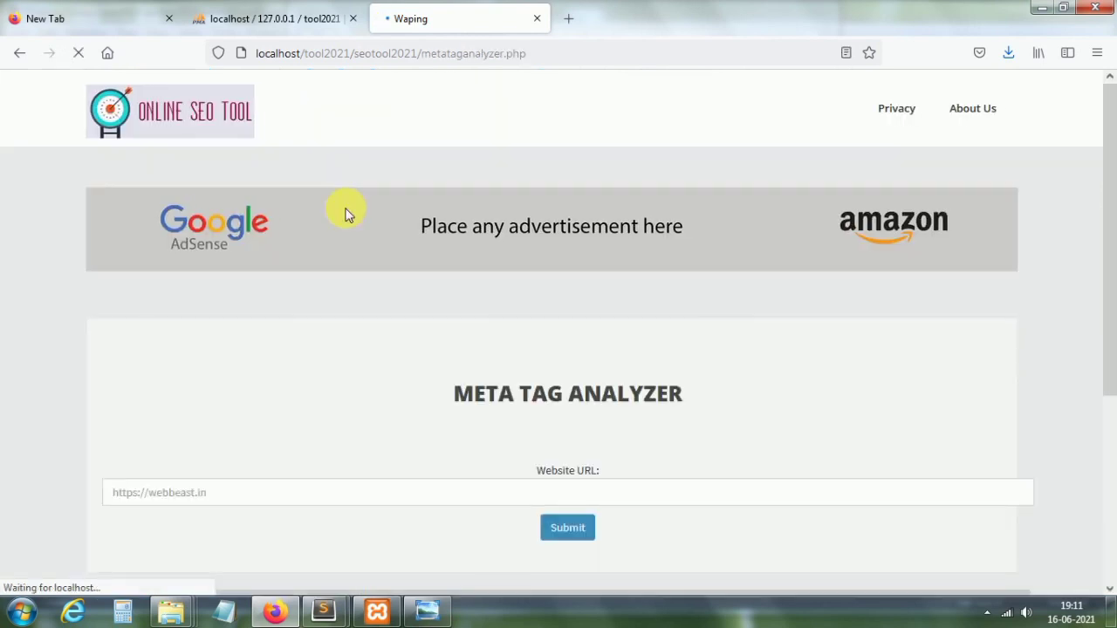
{"action": "left_click_drag", "start_coordinate": [1109, 242], "coordinate": [1110, 362]}
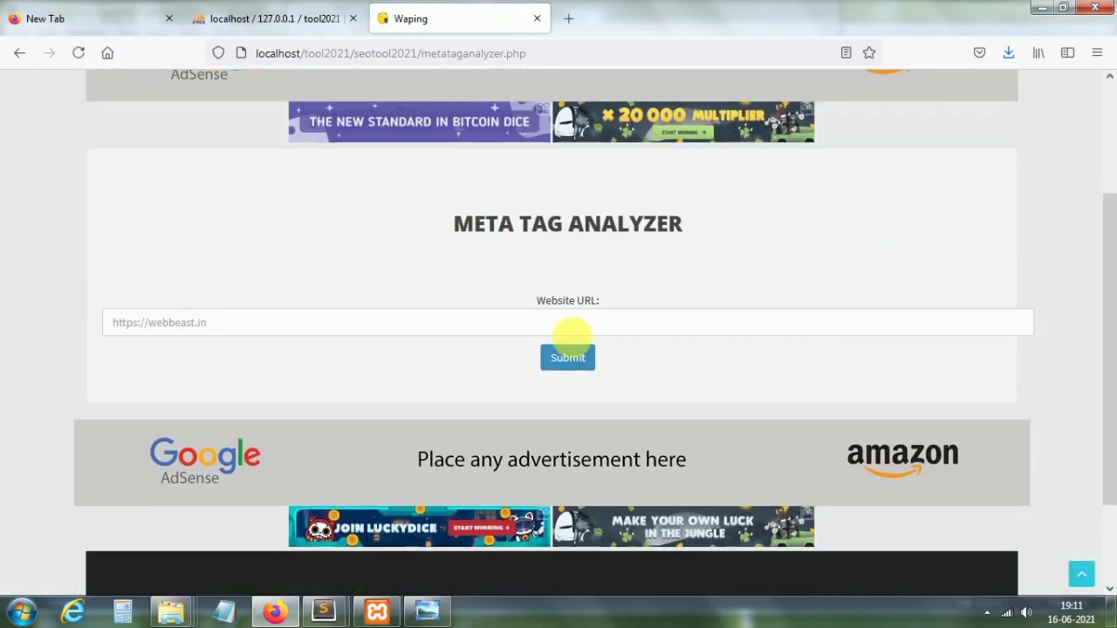
{"action": "left_click", "coordinate": [367, 328]}
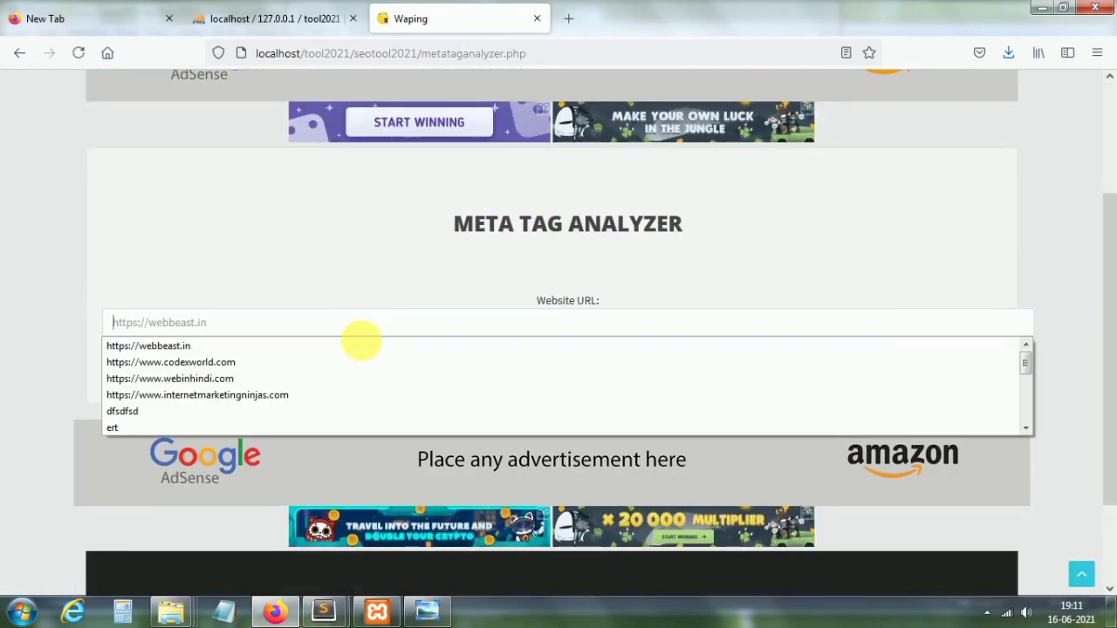
{"action": "left_click", "coordinate": [361, 346]}
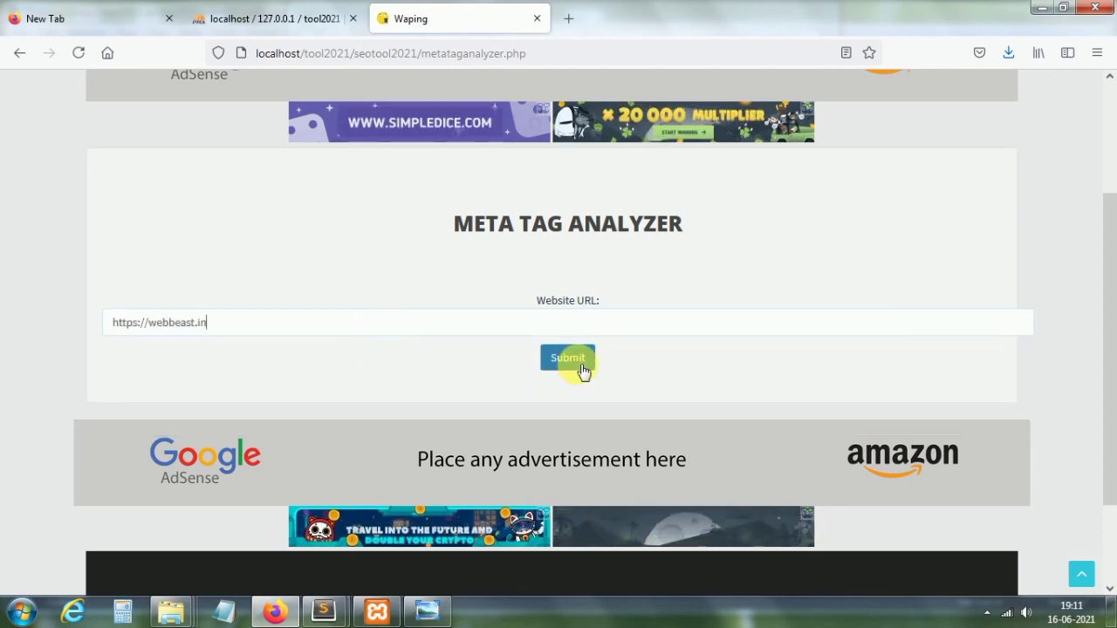
{"action": "left_click", "coordinate": [582, 370]}
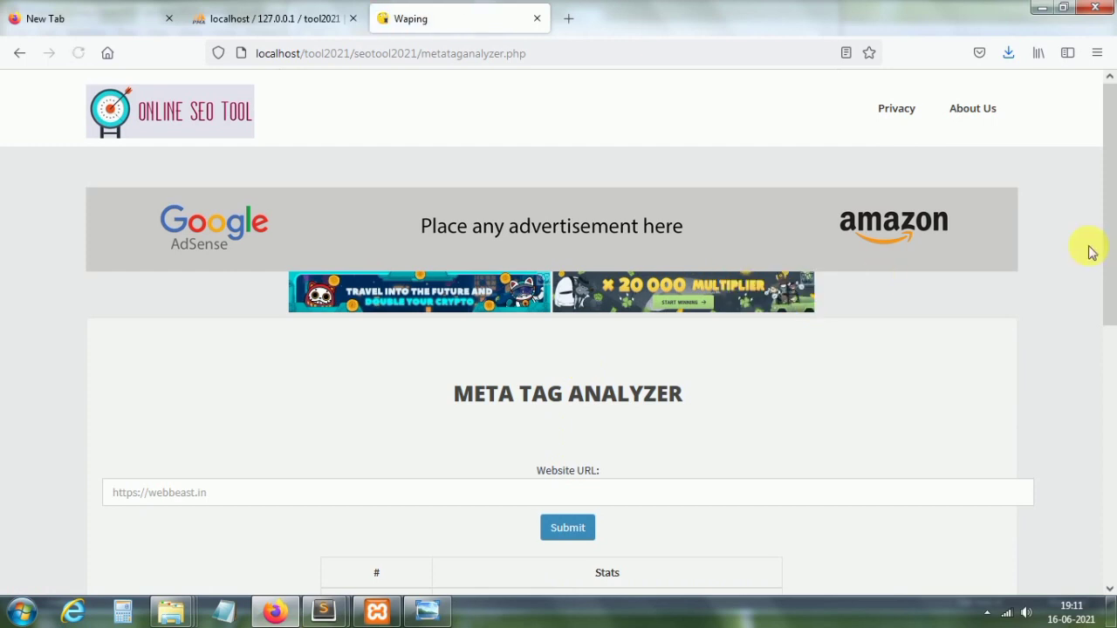
{"action": "scroll", "coordinate": [1112, 279], "scroll_direction": "down", "scroll_amount": 1}
{"action": "scroll", "coordinate": [1110, 288], "scroll_direction": "down", "scroll_amount": 3}
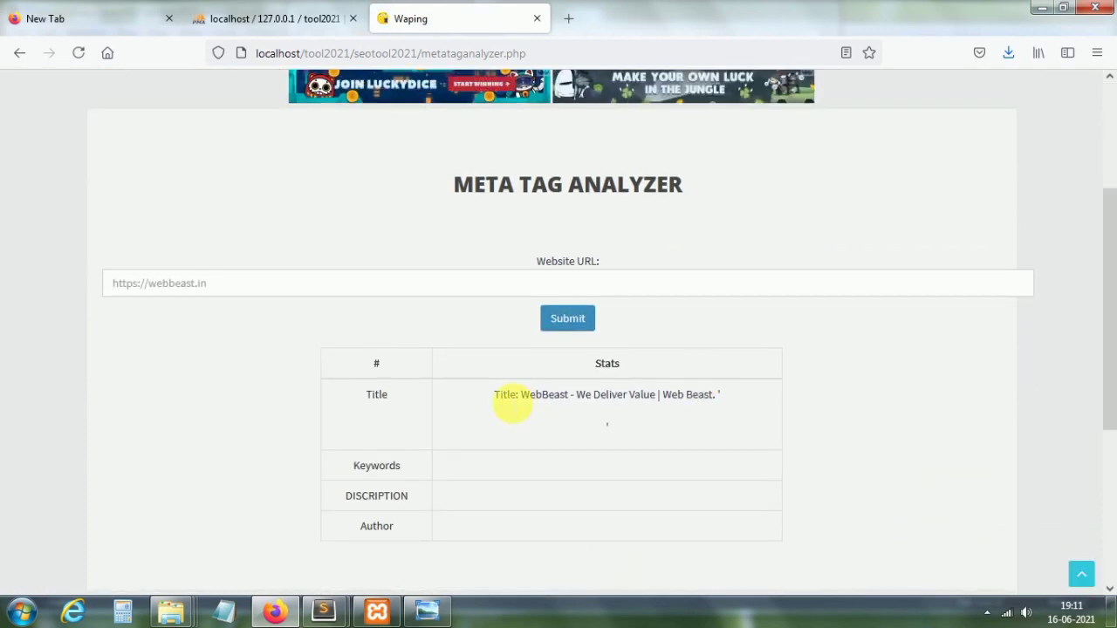
{"action": "left_click_drag", "start_coordinate": [508, 394], "coordinate": [725, 395]}
{"action": "left_click", "coordinate": [334, 286]}
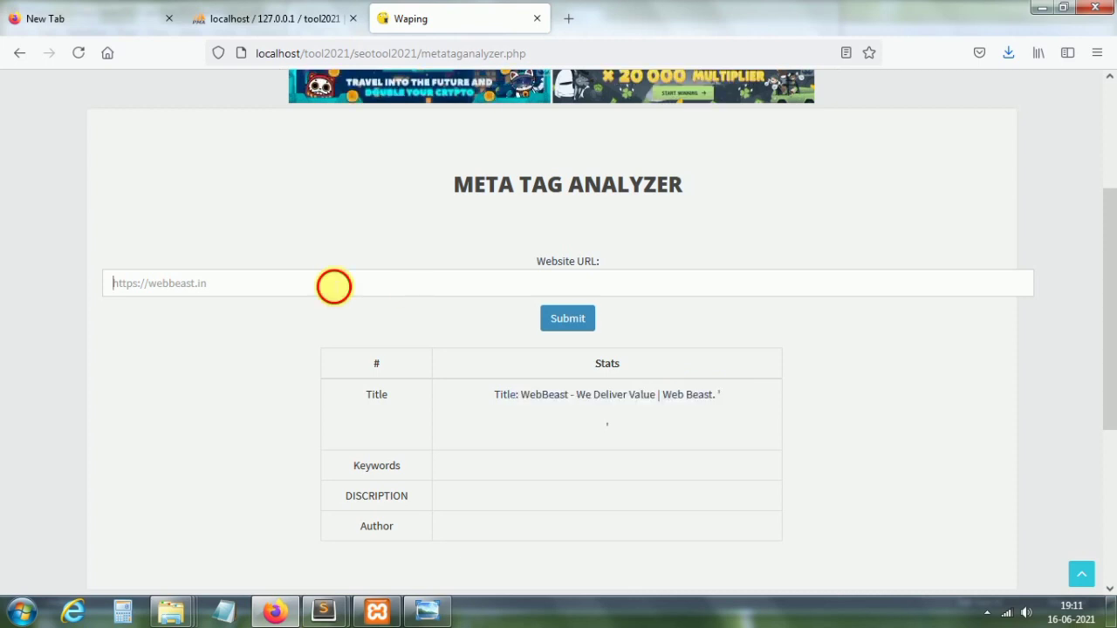
{"action": "left_click", "coordinate": [314, 322]}
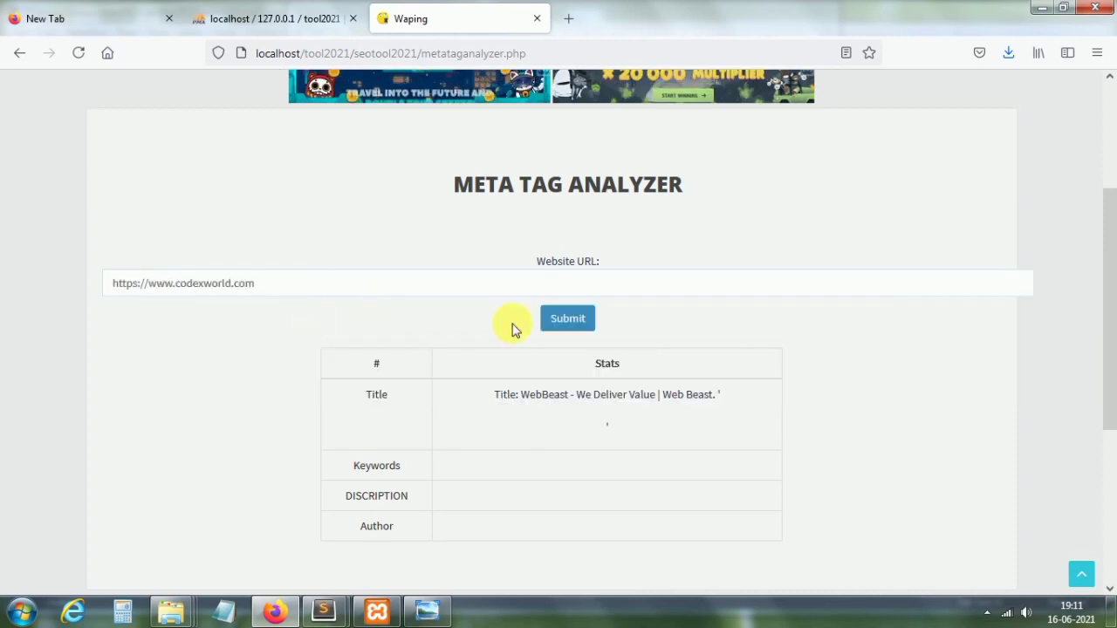
{"action": "left_click", "coordinate": [575, 334]}
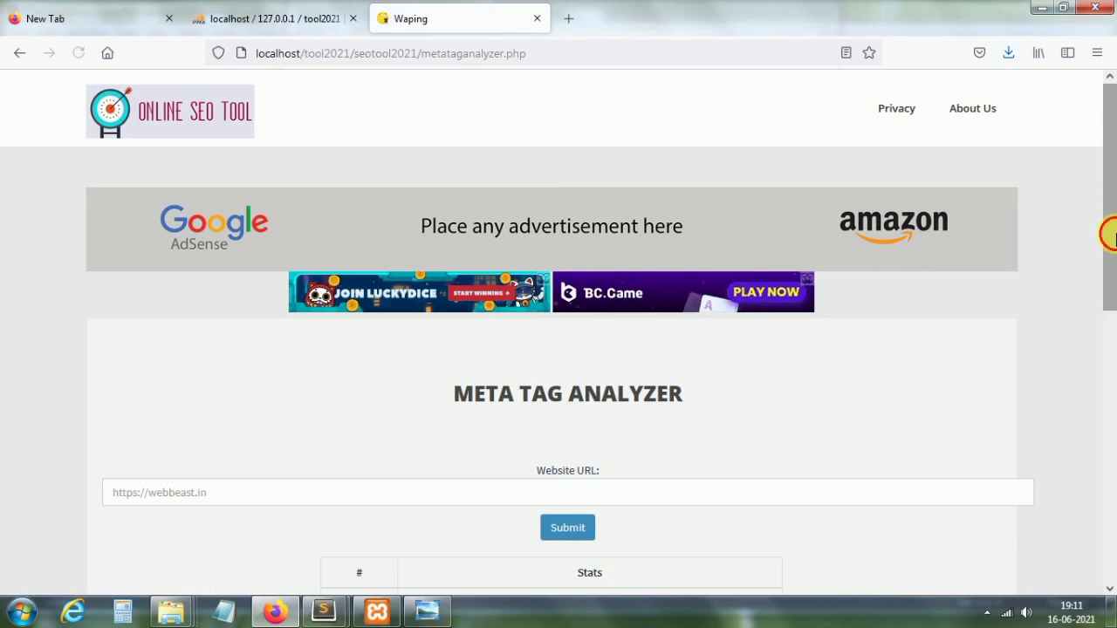
{"action": "left_click_drag", "start_coordinate": [1109, 232], "coordinate": [1109, 399]}
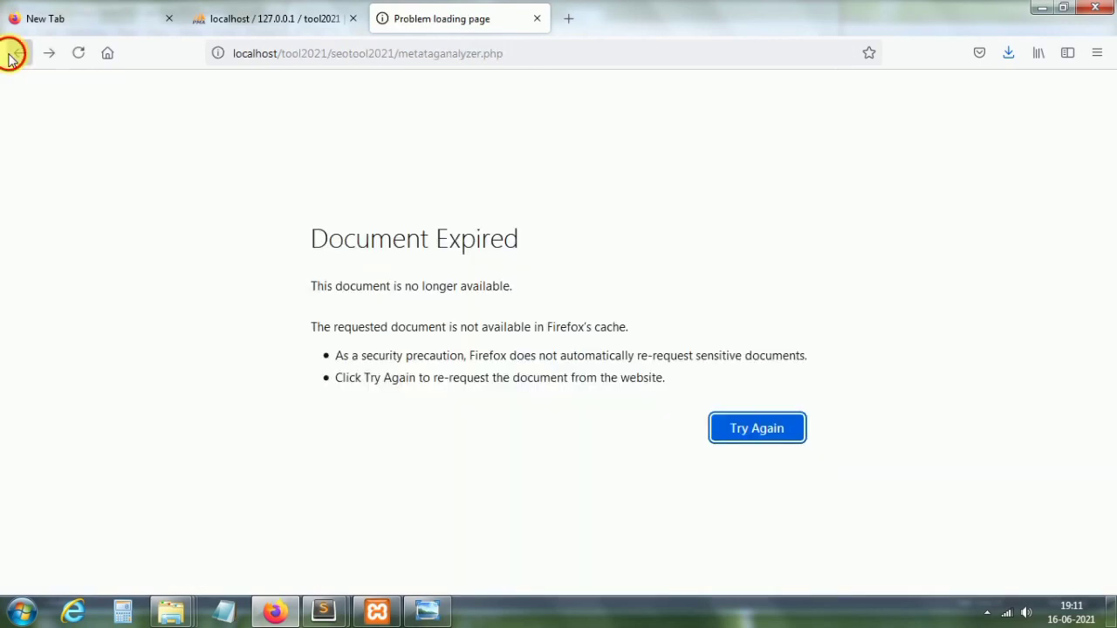
{"action": "left_click", "coordinate": [18, 54]}
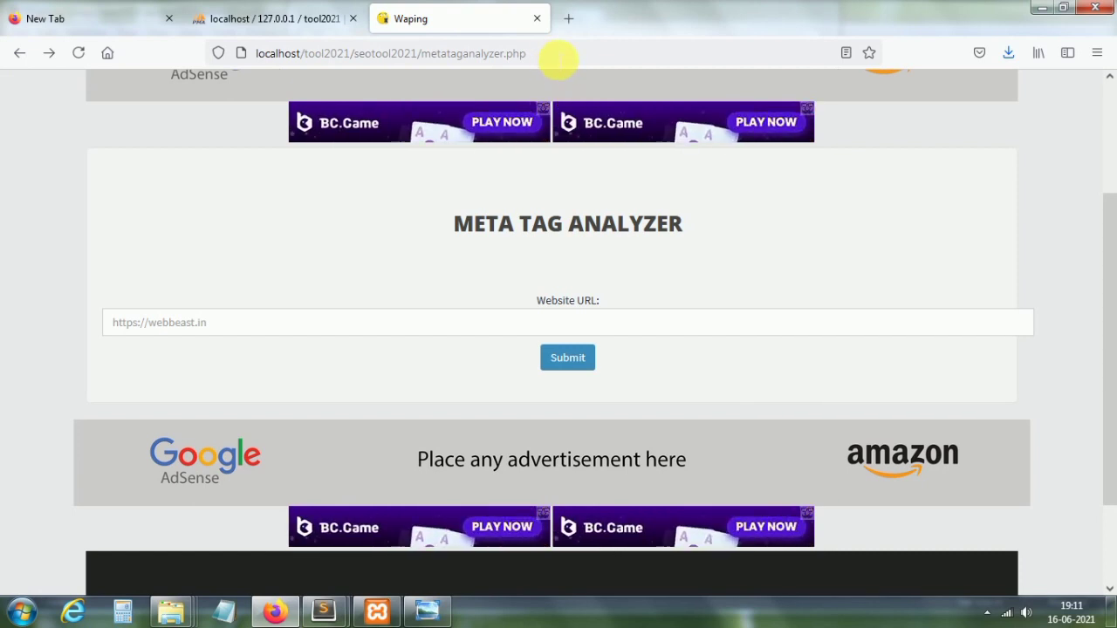
{"action": "scroll", "coordinate": [1101, 200], "scroll_direction": "up", "scroll_amount": 3}
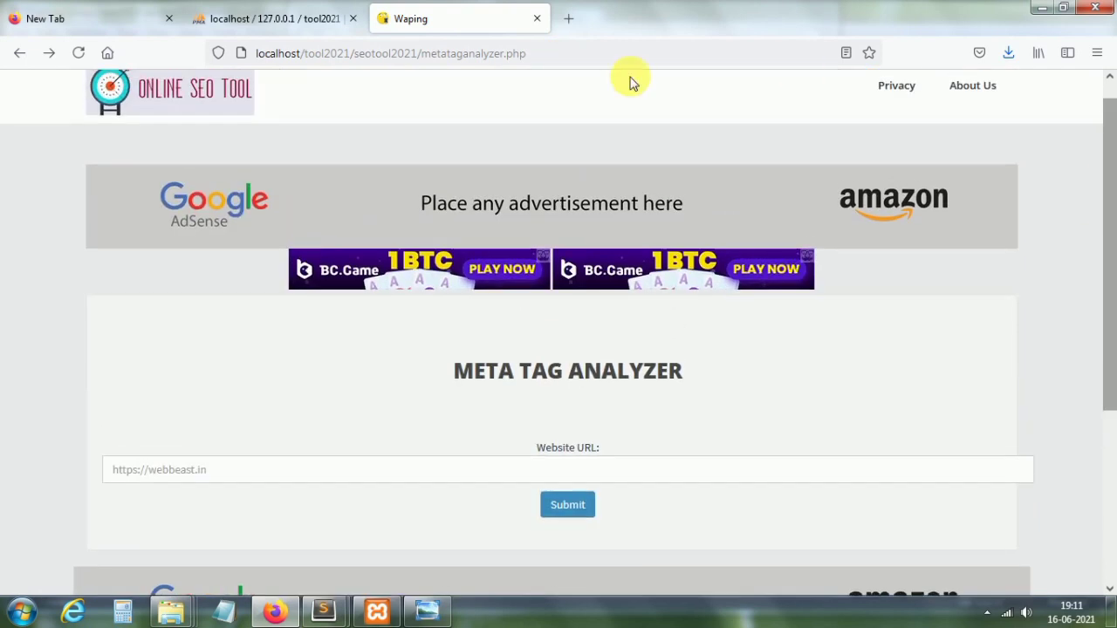
{"action": "left_click", "coordinate": [188, 94]}
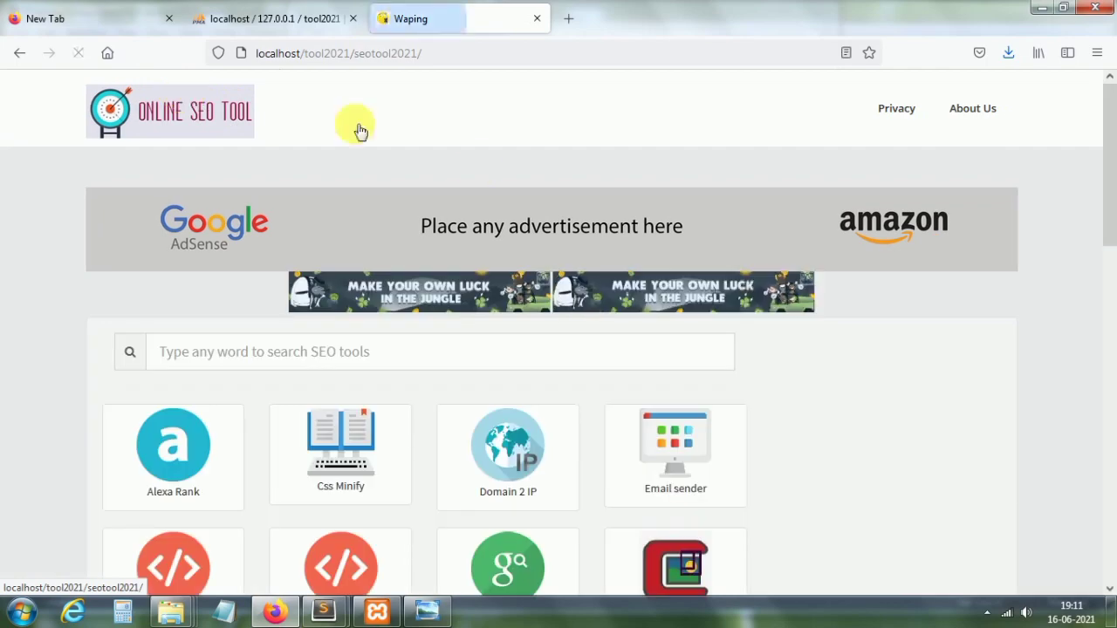
{"action": "left_click_drag", "start_coordinate": [1104, 149], "coordinate": [1104, 289]}
{"action": "scroll", "coordinate": [977, 255], "scroll_direction": "down", "scroll_amount": 2}
{"action": "left_click", "coordinate": [500, 112]}
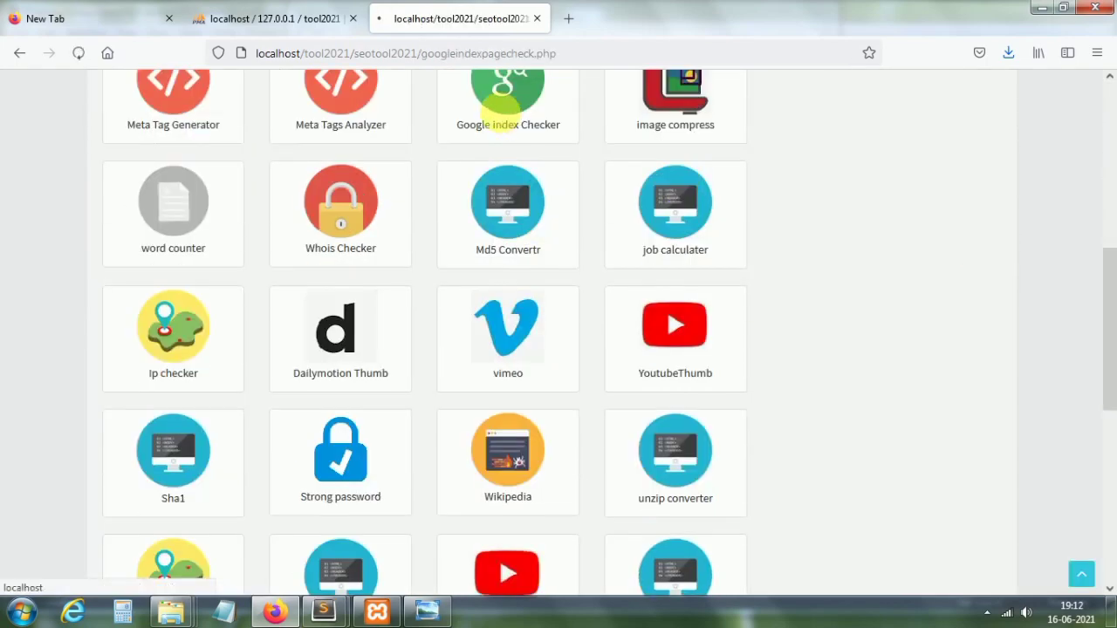
{"action": "scroll", "coordinate": [1108, 200], "scroll_direction": "down", "scroll_amount": 2}
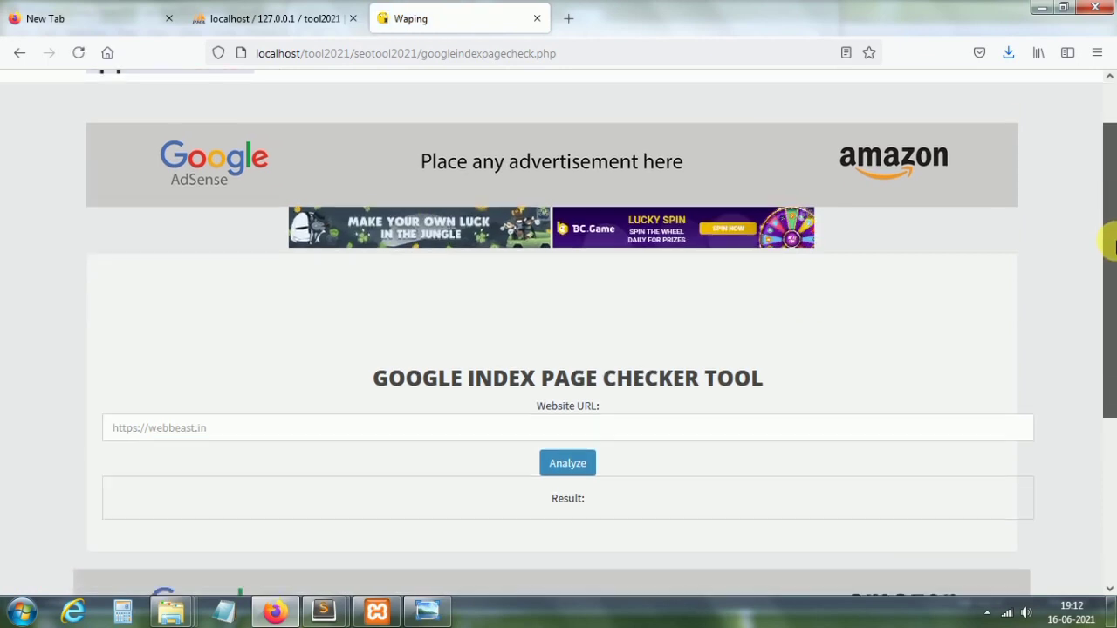
{"action": "left_click", "coordinate": [408, 427]}
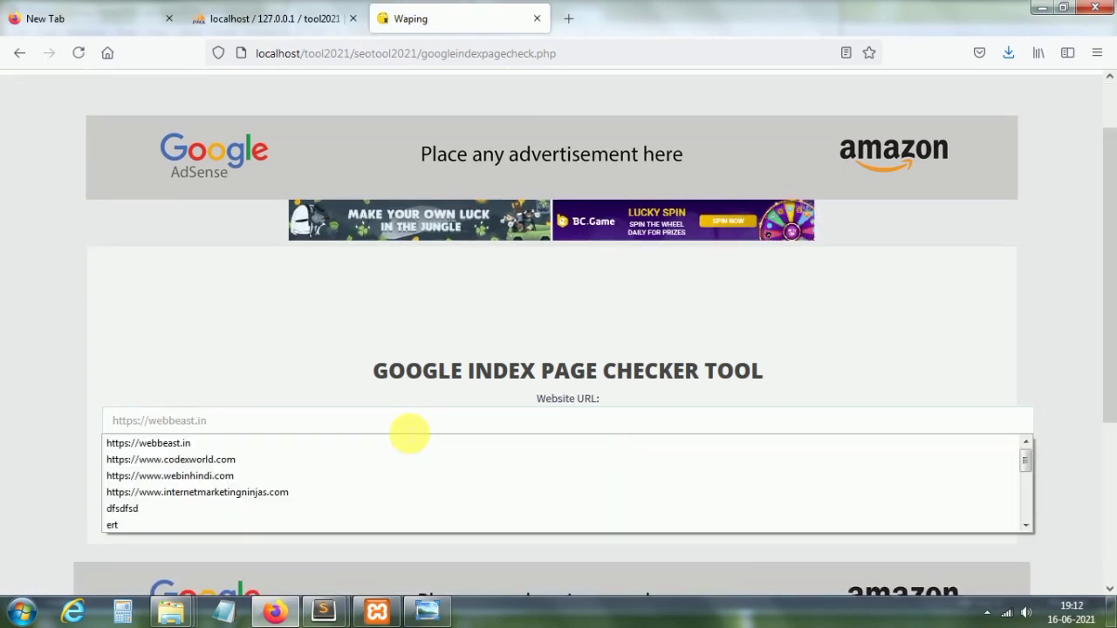
{"action": "left_click", "coordinate": [379, 444]}
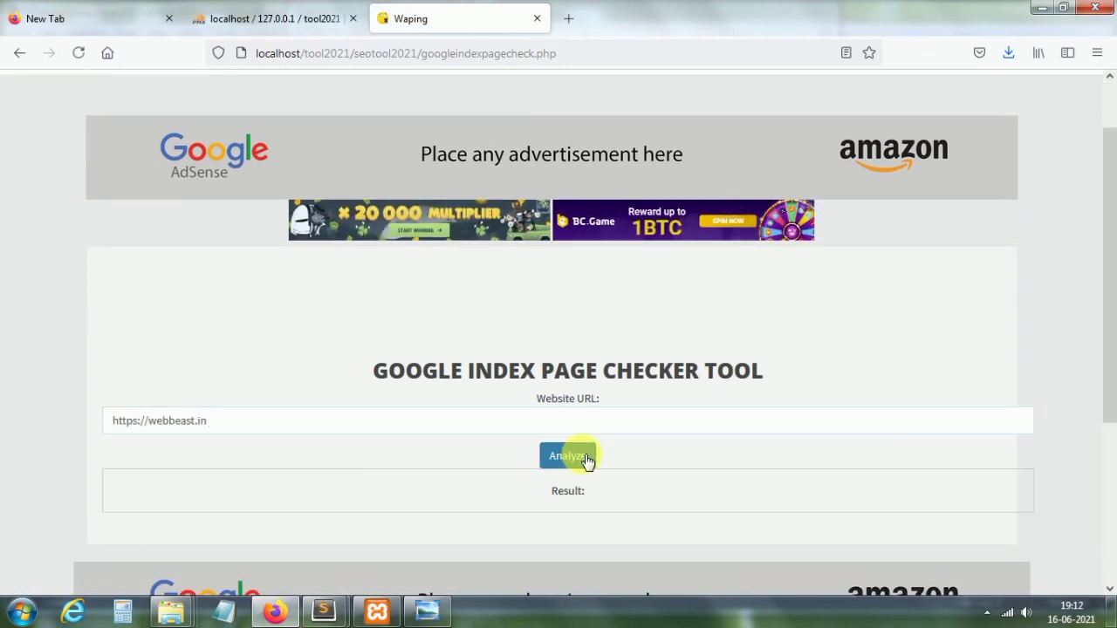
{"action": "left_click", "coordinate": [568, 456]}
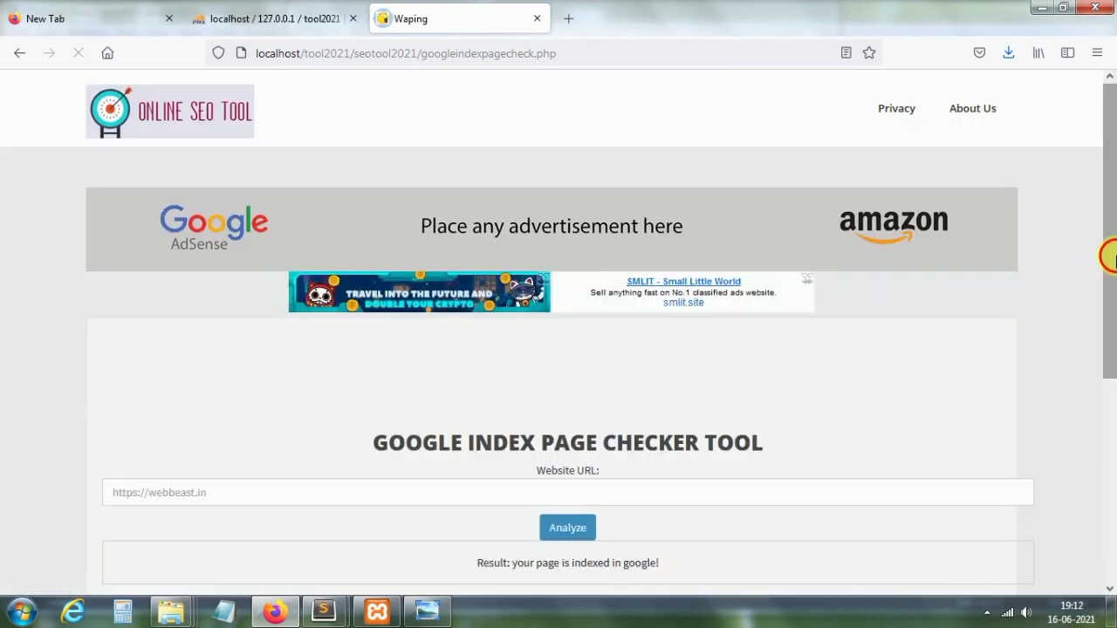
{"action": "scroll", "coordinate": [1110, 257], "scroll_direction": "down", "scroll_amount": 3}
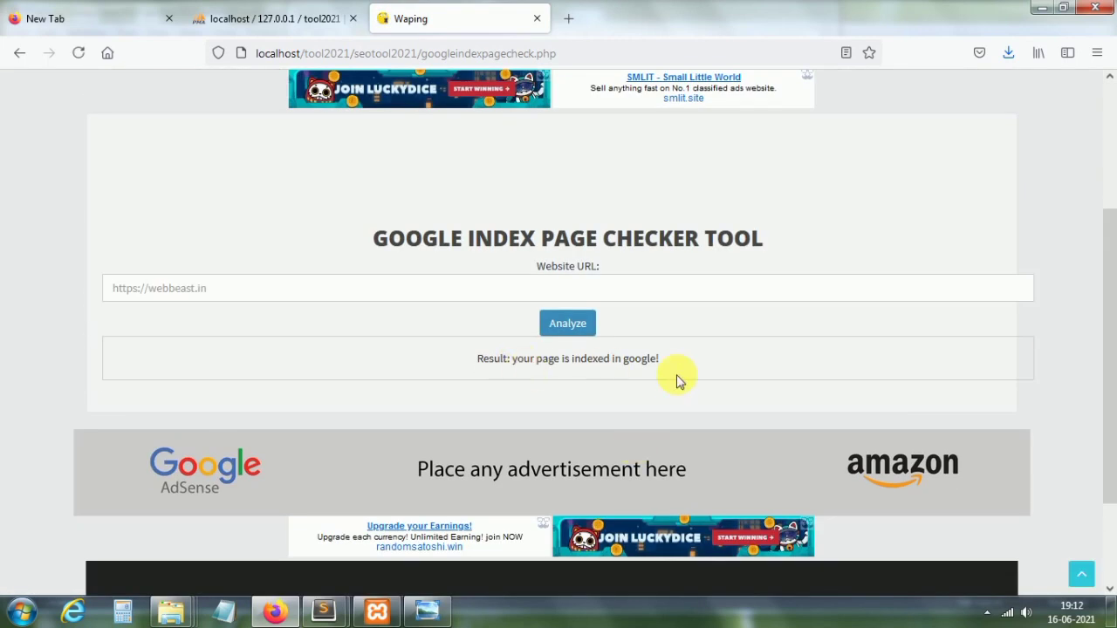
{"action": "left_click", "coordinate": [356, 292]}
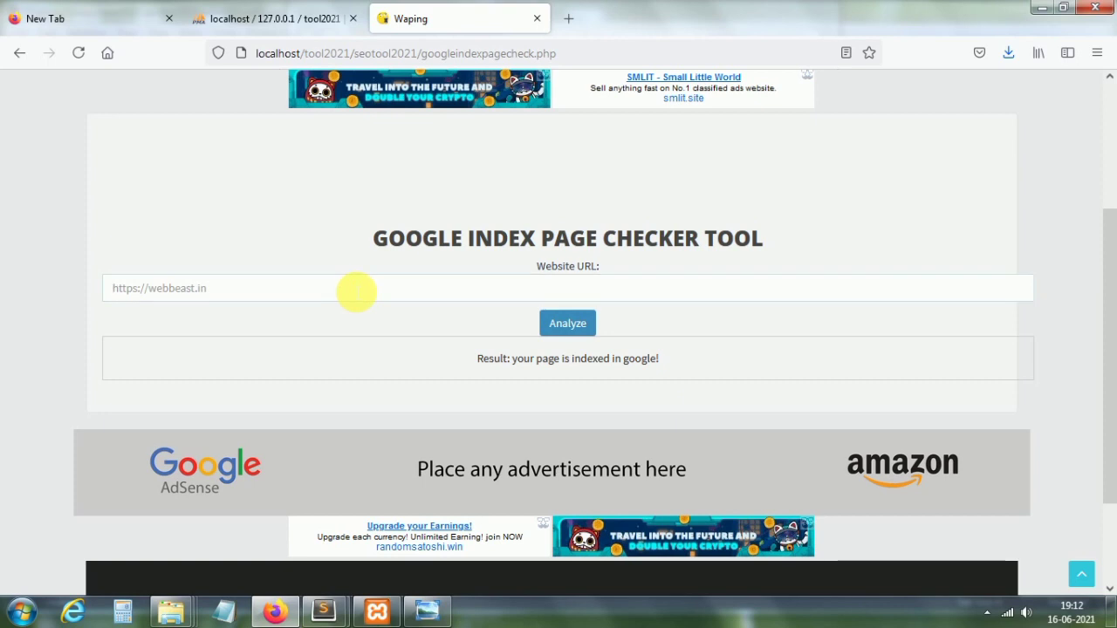
{"action": "left_click", "coordinate": [356, 292]}
{"action": "left_click", "coordinate": [300, 310]}
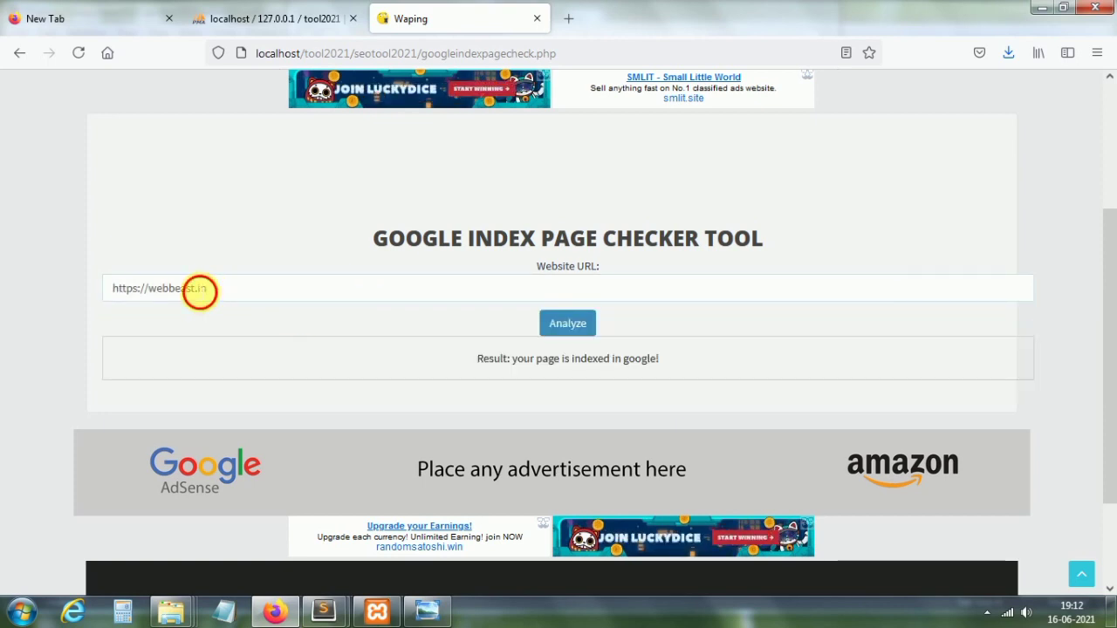
{"action": "left_click", "coordinate": [200, 288]}
{"action": "type", "text": "776767676676"}
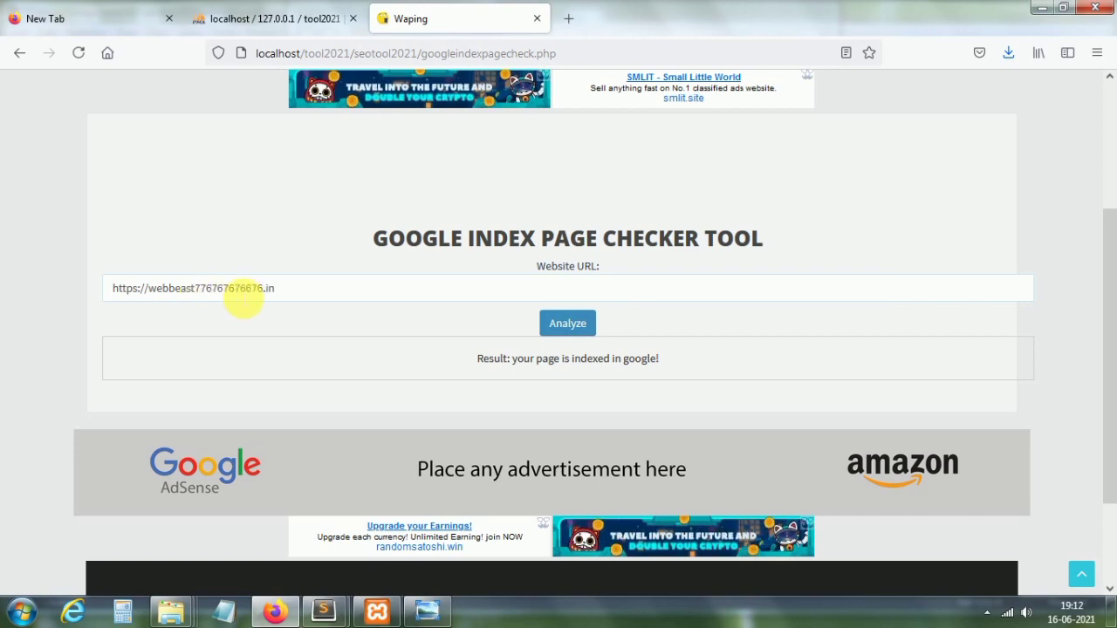
{"action": "left_click", "coordinate": [559, 335]}
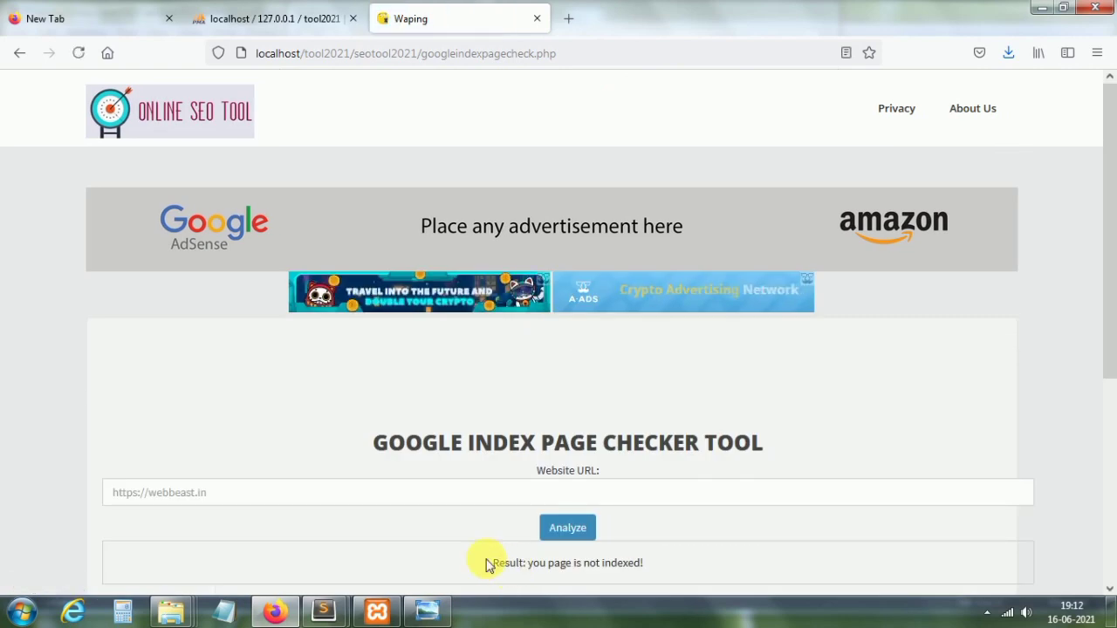
{"action": "left_click_drag", "start_coordinate": [491, 563], "coordinate": [670, 564]}
{"action": "left_click", "coordinate": [313, 321]}
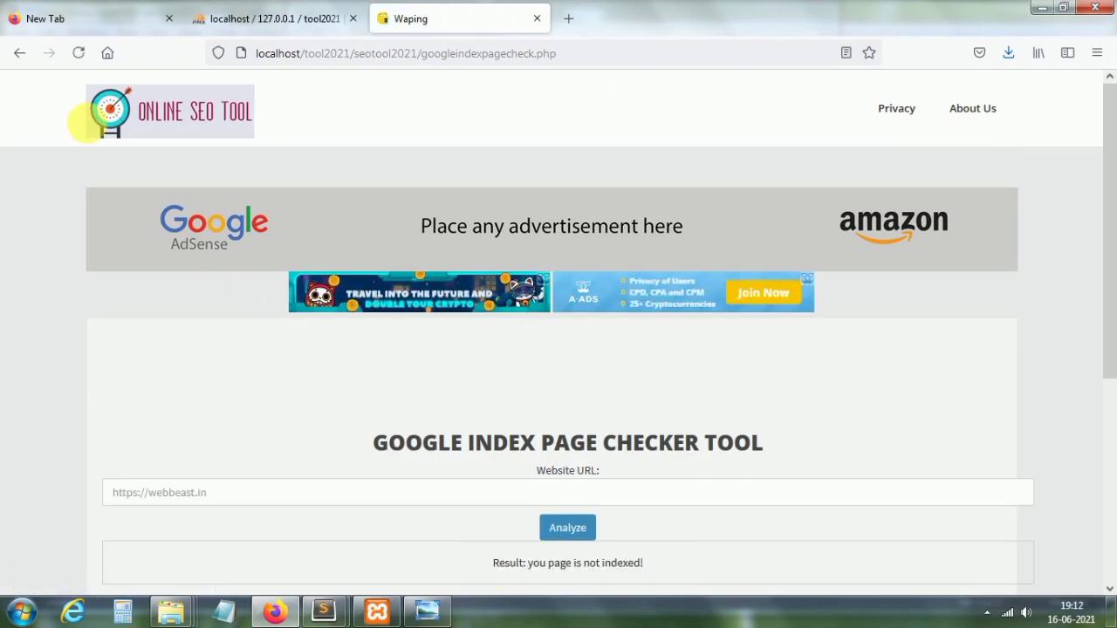
{"action": "left_click", "coordinate": [167, 120]}
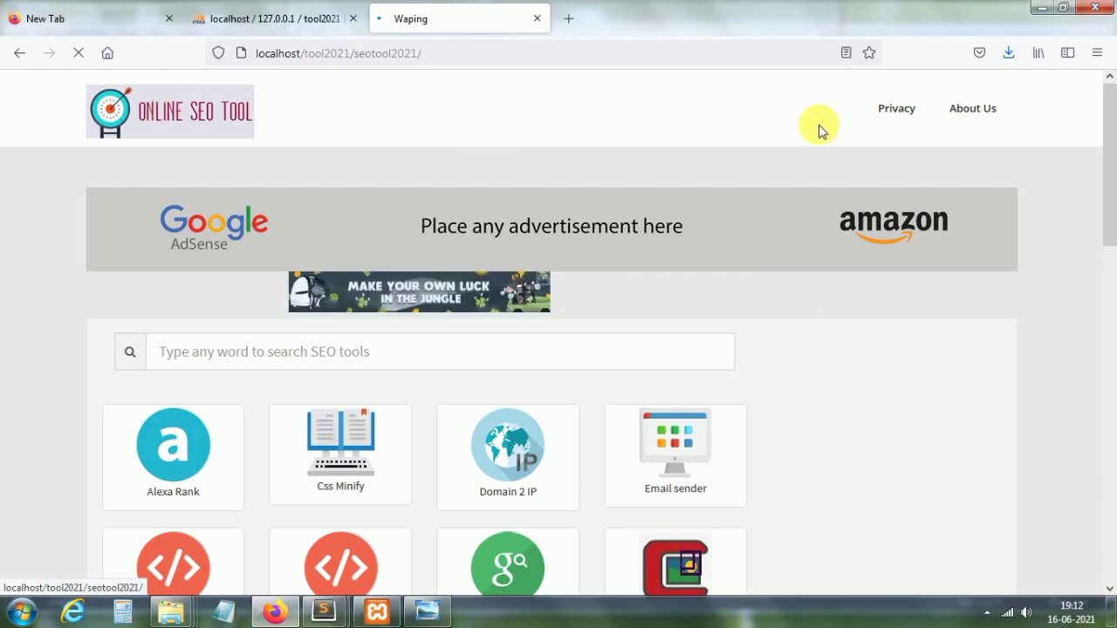
Step: In the image compress tool, choose pexels-photo-218717 from the Desktop as the upload
{"action": "left_click_drag", "start_coordinate": [1109, 149], "coordinate": [1109, 255]}
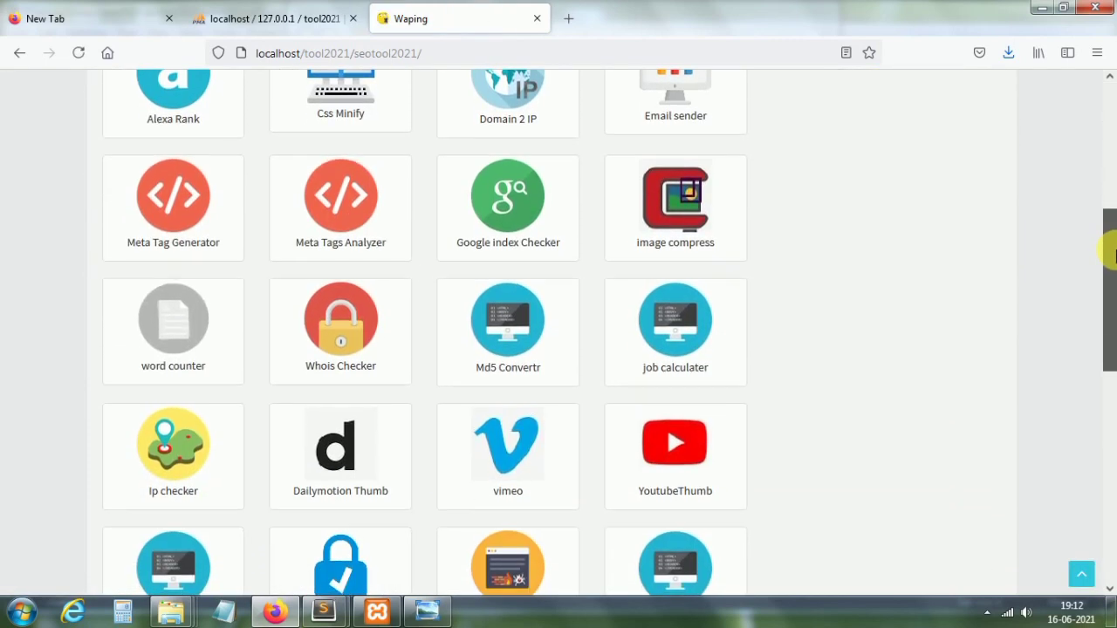
{"action": "left_click", "coordinate": [683, 202]}
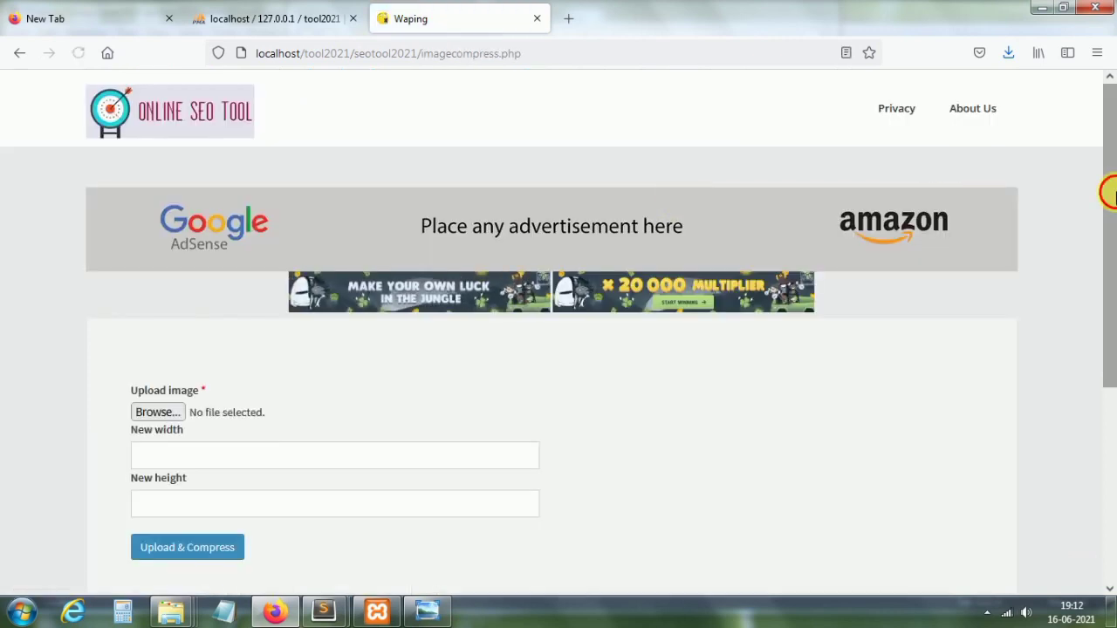
{"action": "left_click_drag", "start_coordinate": [1109, 192], "coordinate": [1113, 345]}
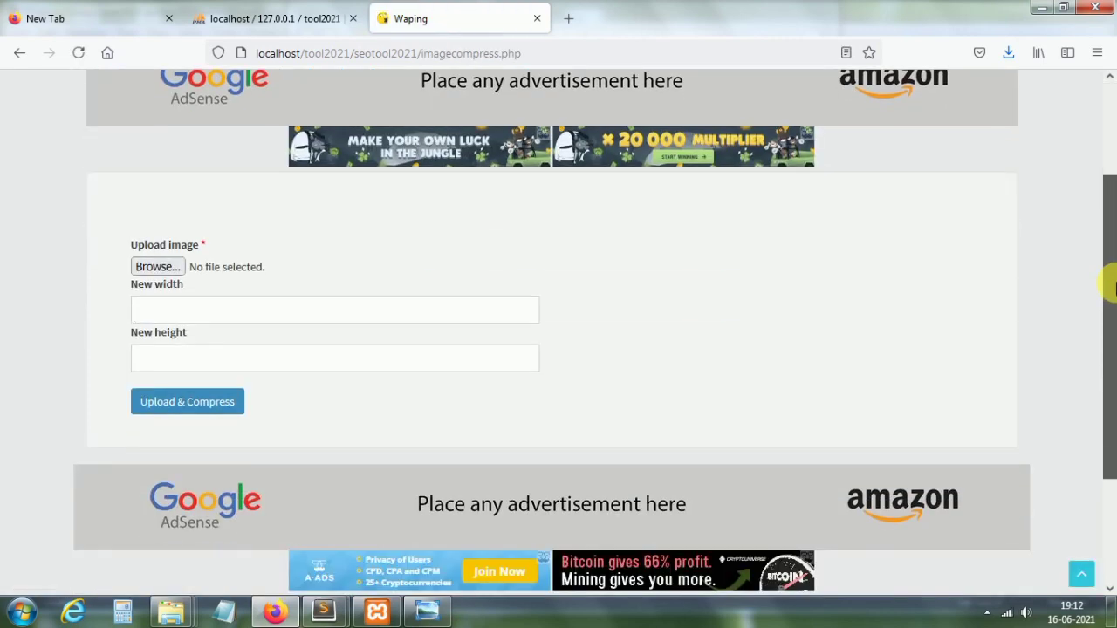
{"action": "left_click", "coordinate": [166, 269]}
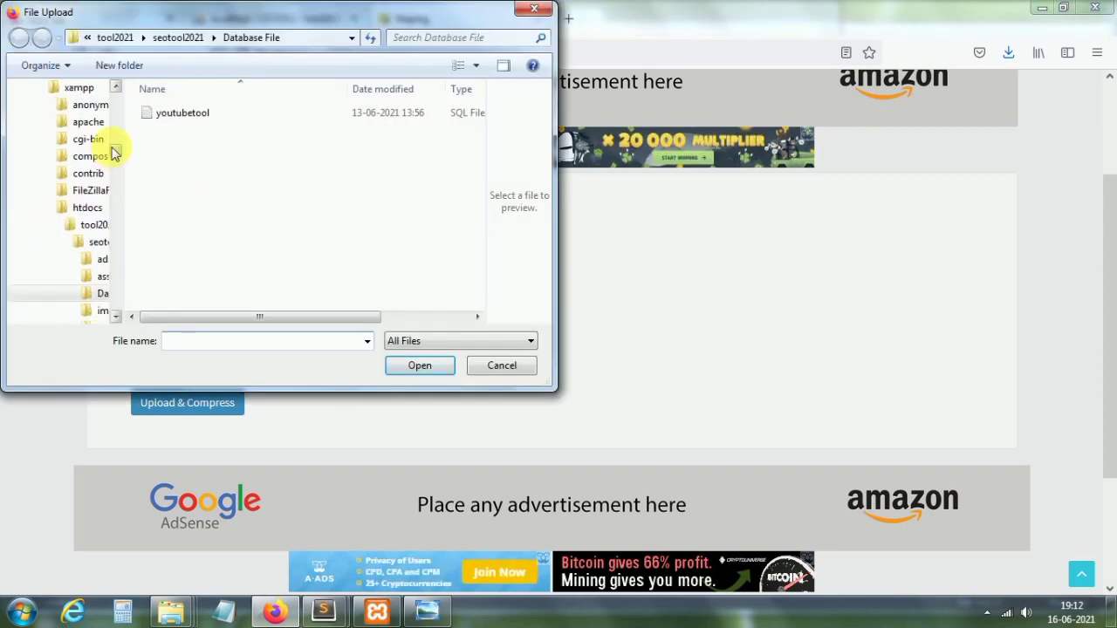
{"action": "left_click_drag", "start_coordinate": [114, 153], "coordinate": [113, 92]}
{"action": "double_click", "coordinate": [54, 129]}
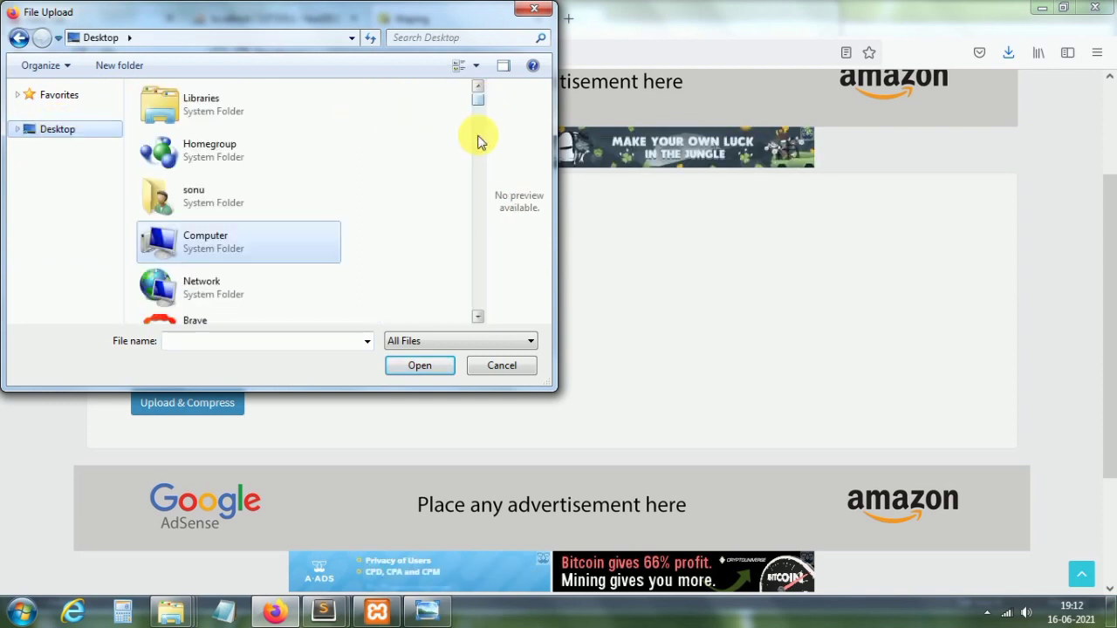
{"action": "scroll", "coordinate": [480, 209], "scroll_direction": "down", "scroll_amount": 10}
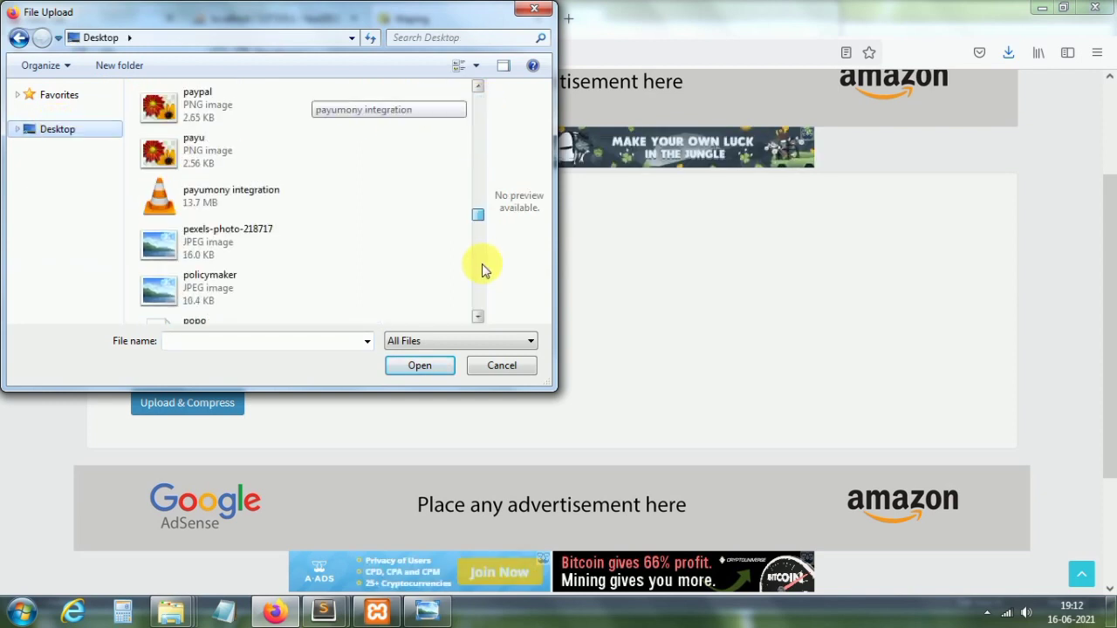
{"action": "double_click", "coordinate": [281, 240]}
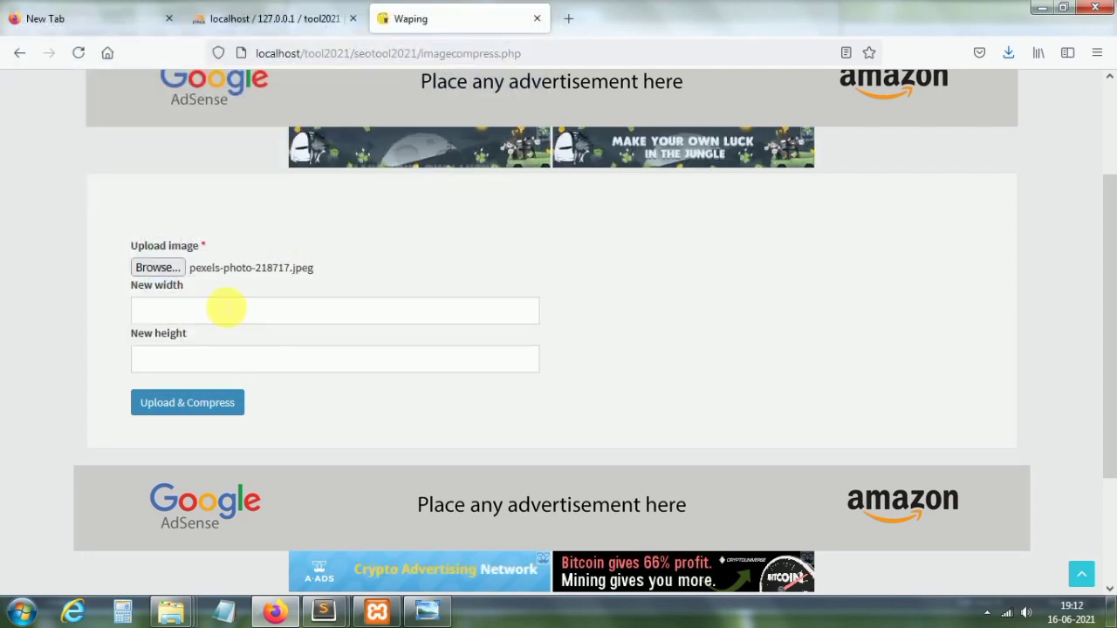
Step: Set width 100 and height 140, then upload and compress the image
{"action": "left_click", "coordinate": [226, 307]}
{"action": "type", "text": "15"}
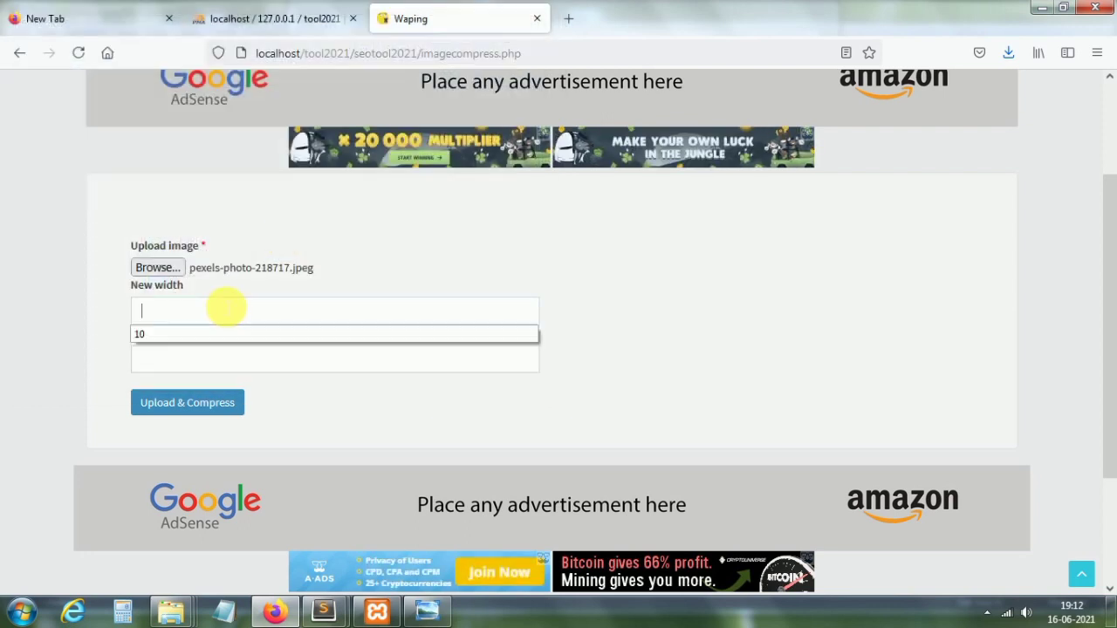
{"action": "key", "text": "BackSpace"}
{"action": "key", "text": "BackSpace"}
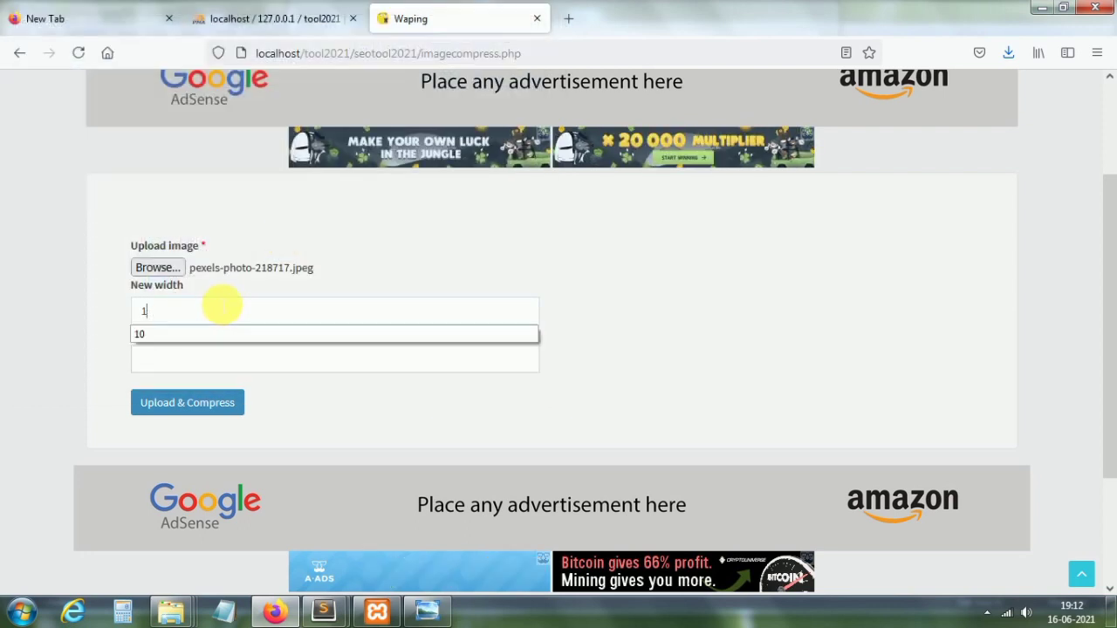
{"action": "type", "text": "100"}
{"action": "left_click", "coordinate": [207, 358]}
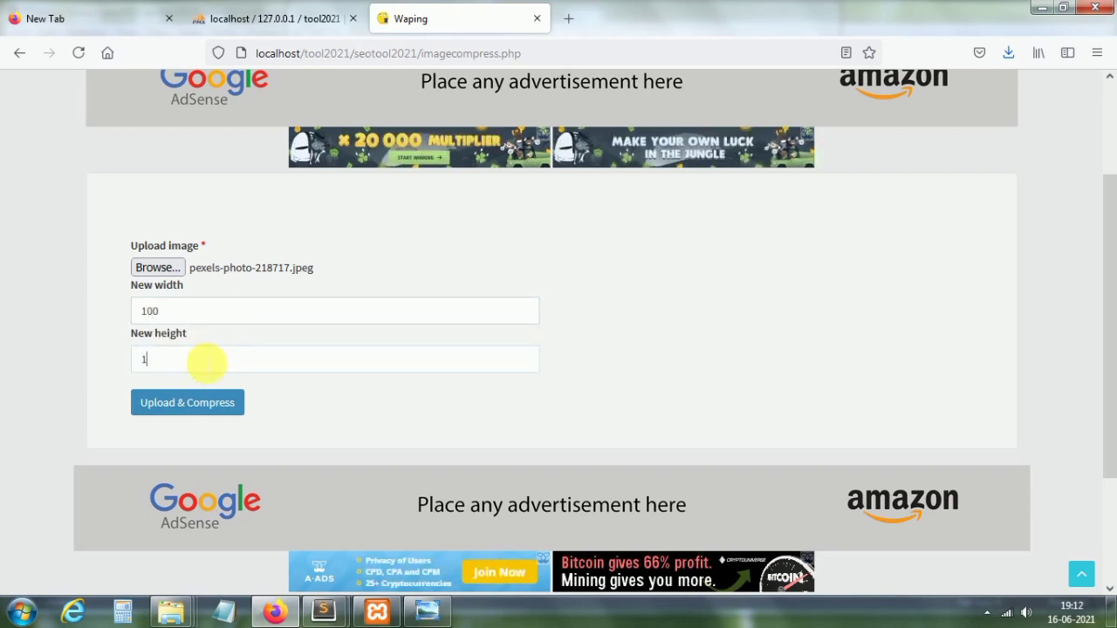
{"action": "type", "text": "140"}
{"action": "left_click", "coordinate": [192, 409]}
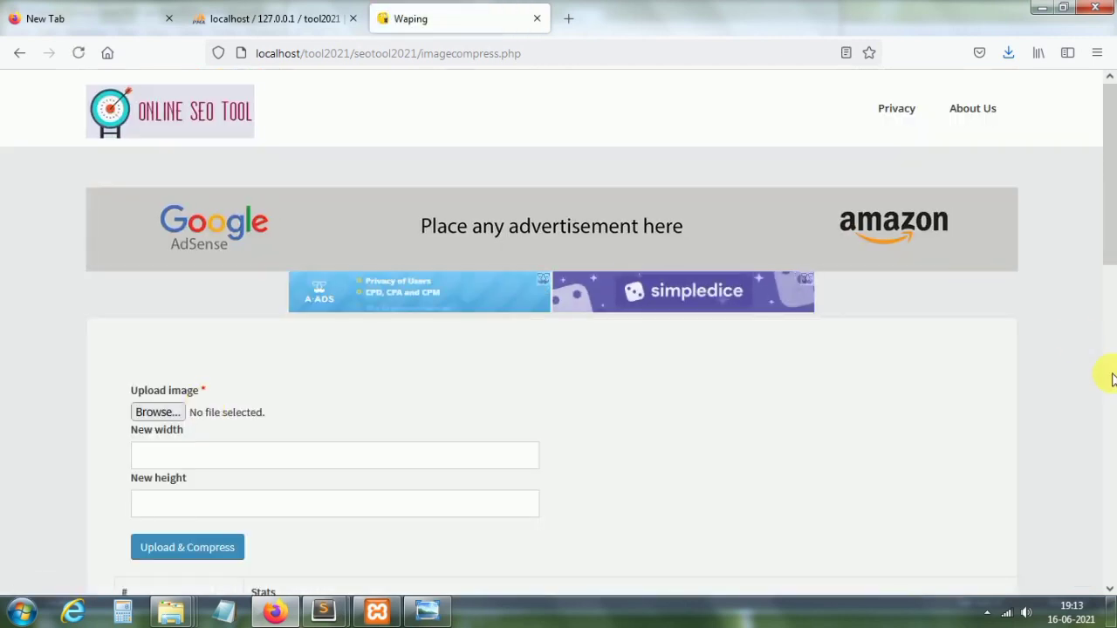
{"action": "left_click", "coordinate": [1113, 377]}
Step: Open compressed_pexels-photo-218717.jpeg in a new tab, then go back to the compression results page
{"action": "left_click_drag", "start_coordinate": [1110, 378], "coordinate": [1110, 381]}
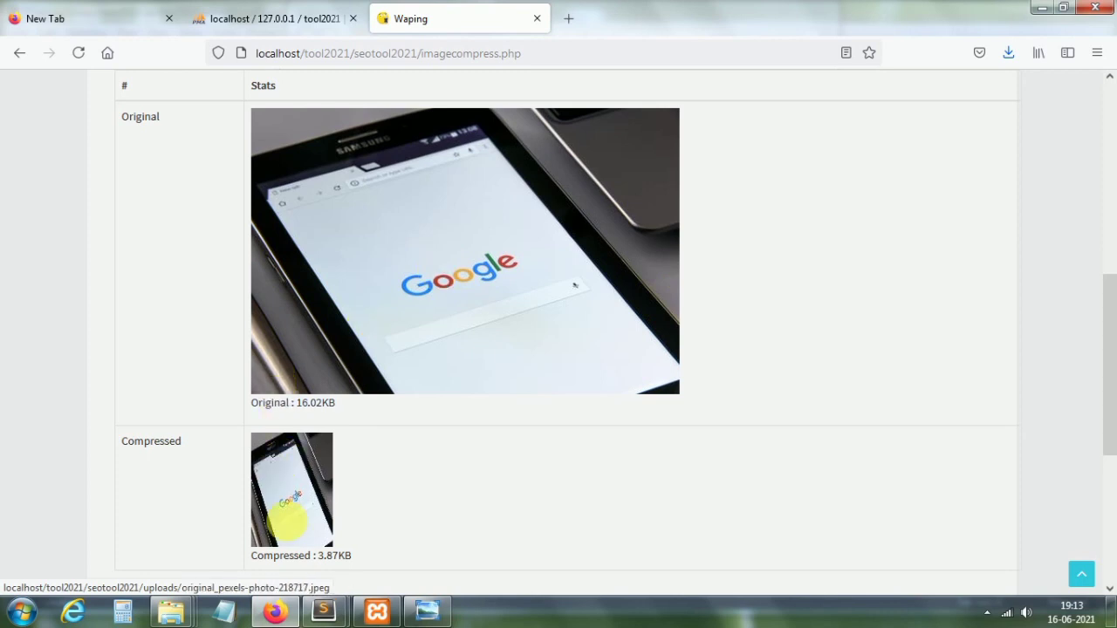
{"action": "left_click", "coordinate": [296, 529]}
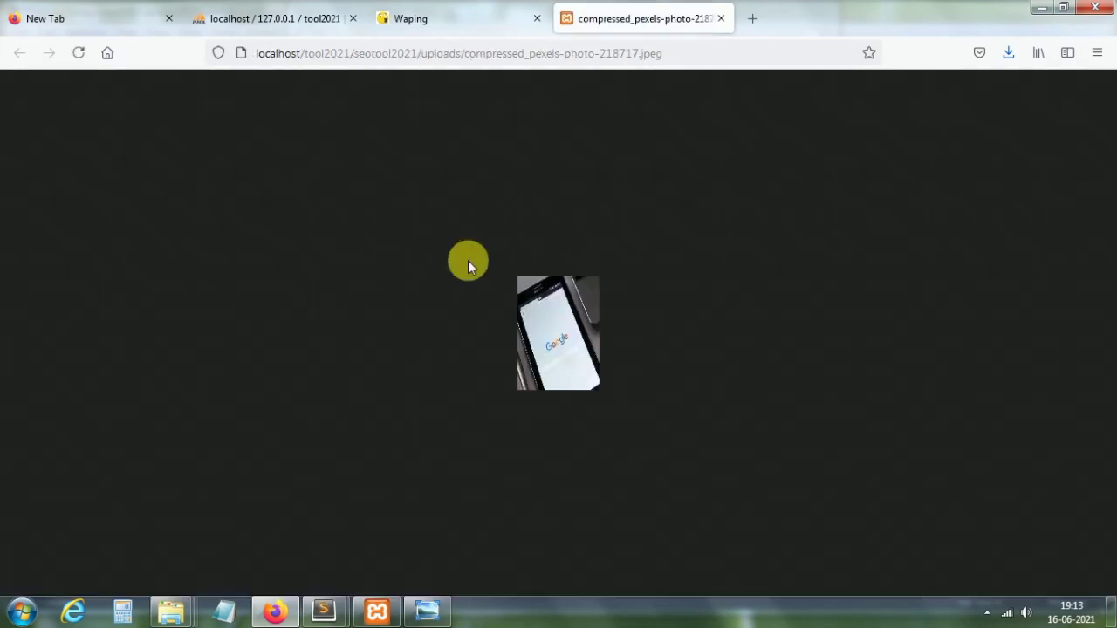
{"action": "right_click", "coordinate": [551, 329]}
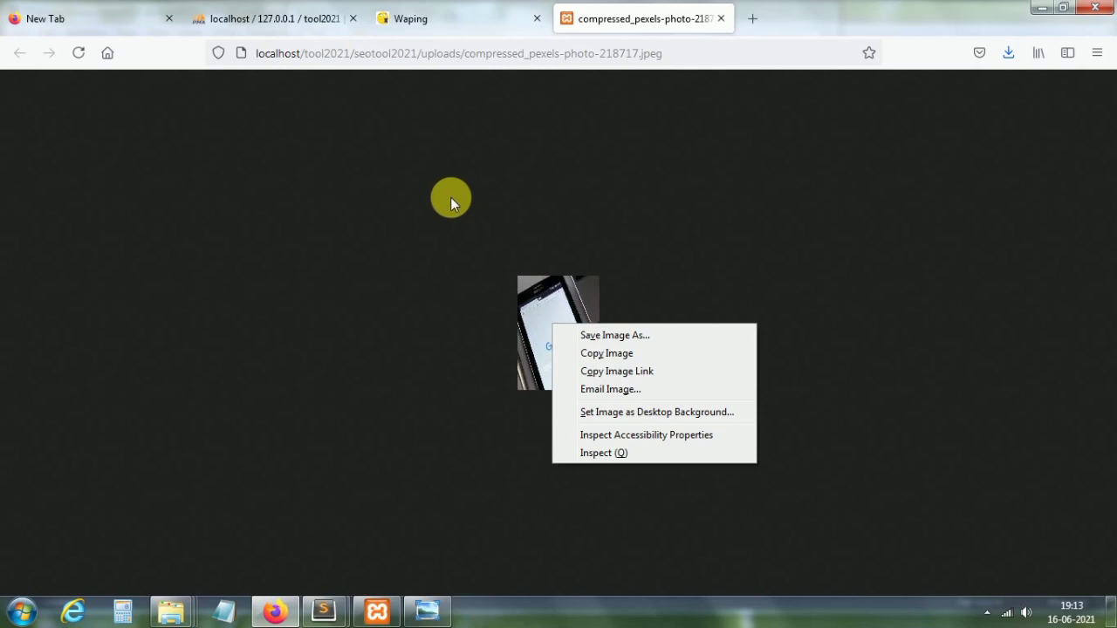
{"action": "left_click", "coordinate": [451, 197]}
{"action": "left_click", "coordinate": [422, 23]}
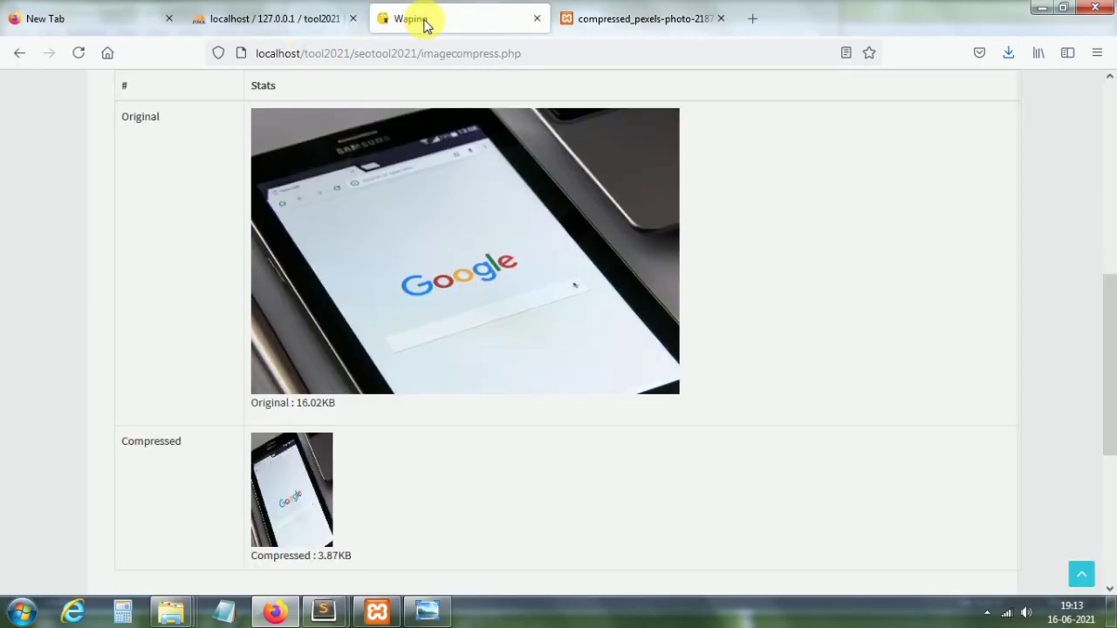
{"action": "left_click", "coordinate": [1108, 231]}
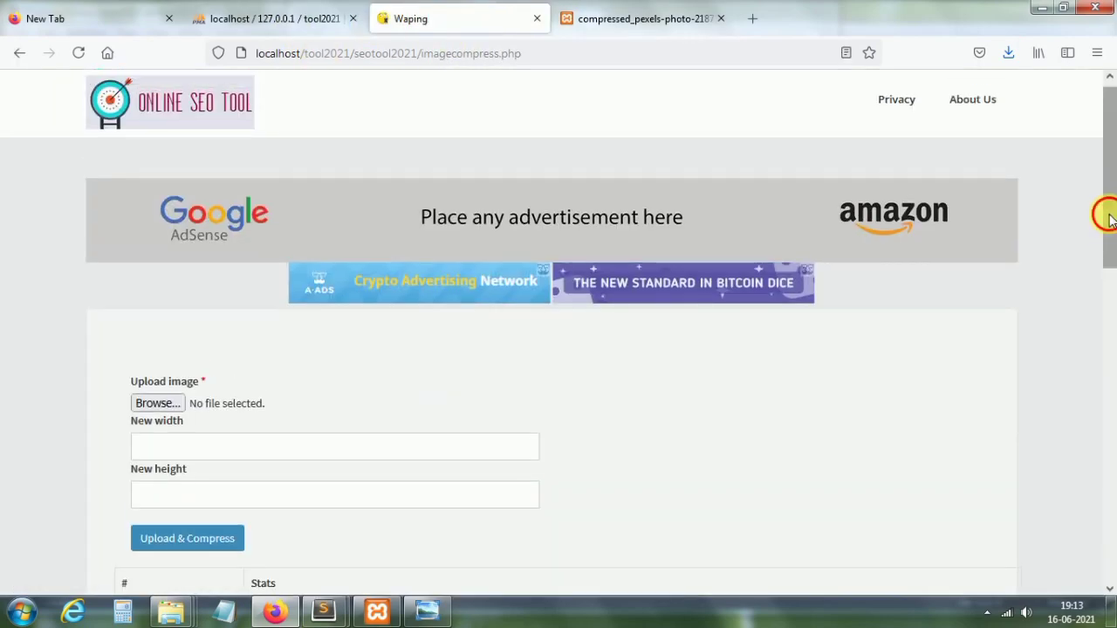
Step: Return to the tools home page and open the Word Counter Tool's empty text box
{"action": "left_click", "coordinate": [173, 115]}
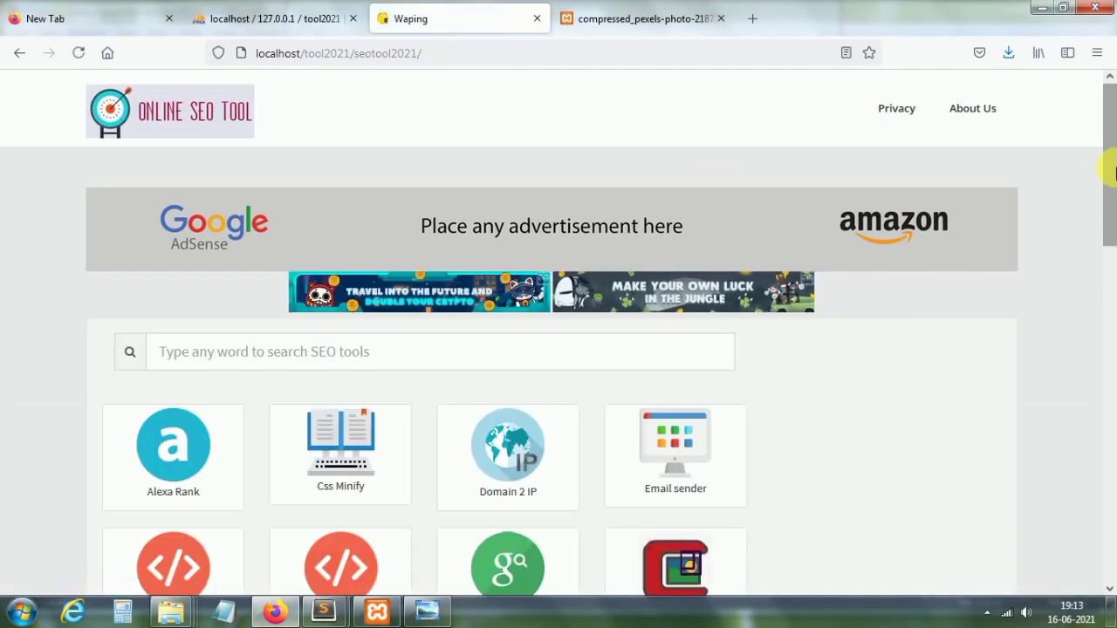
{"action": "left_click_drag", "start_coordinate": [1113, 172], "coordinate": [1110, 343]}
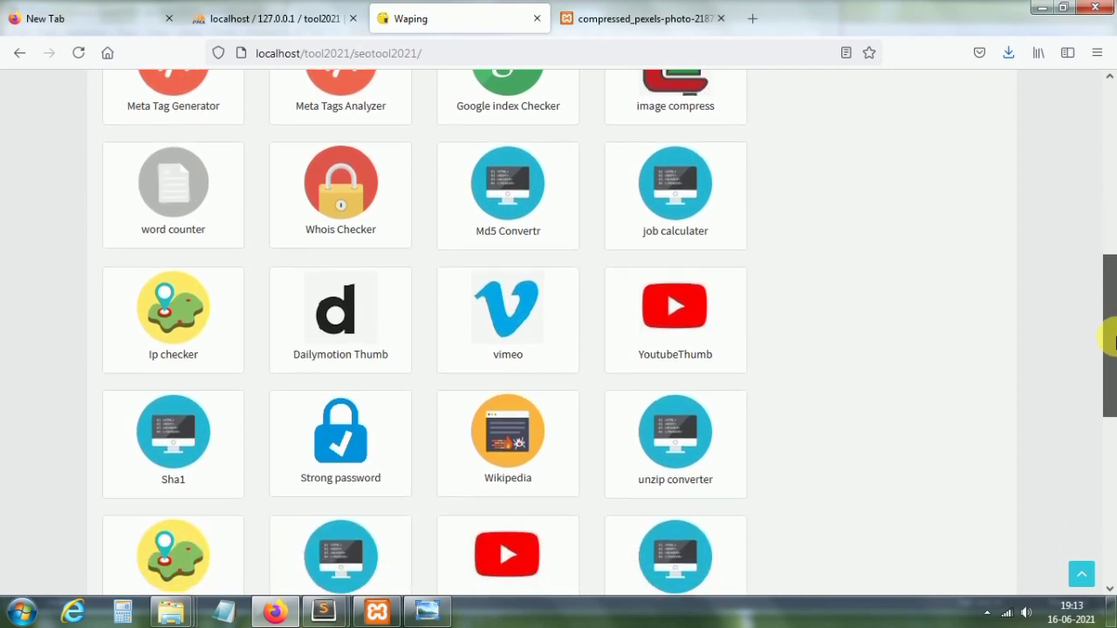
{"action": "left_click", "coordinate": [179, 194]}
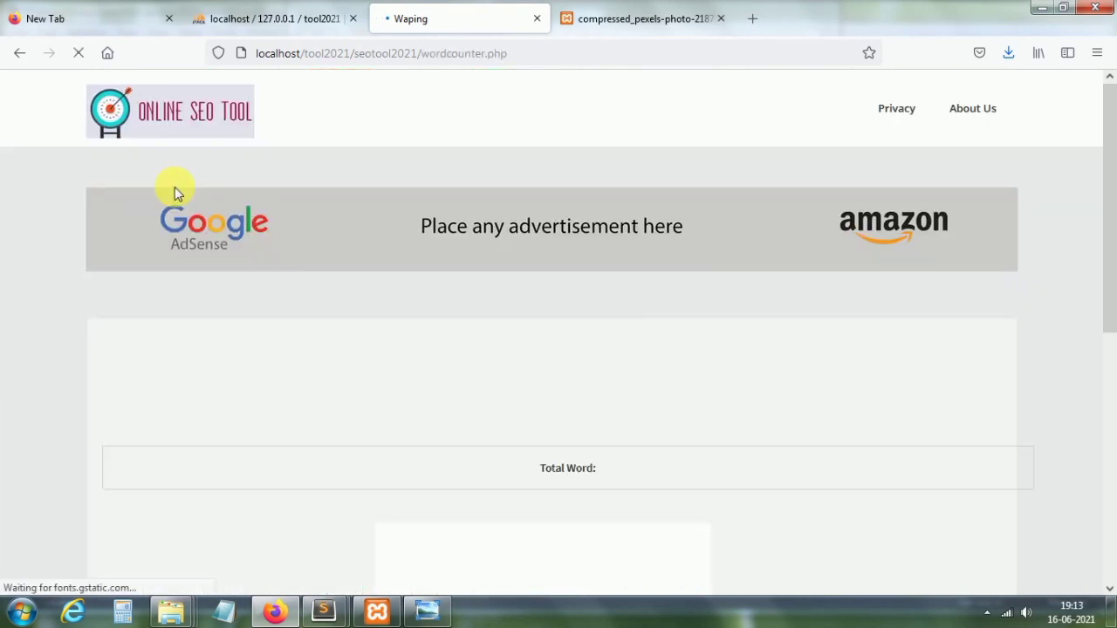
{"action": "scroll", "coordinate": [1097, 279], "scroll_direction": "down", "scroll_amount": 5}
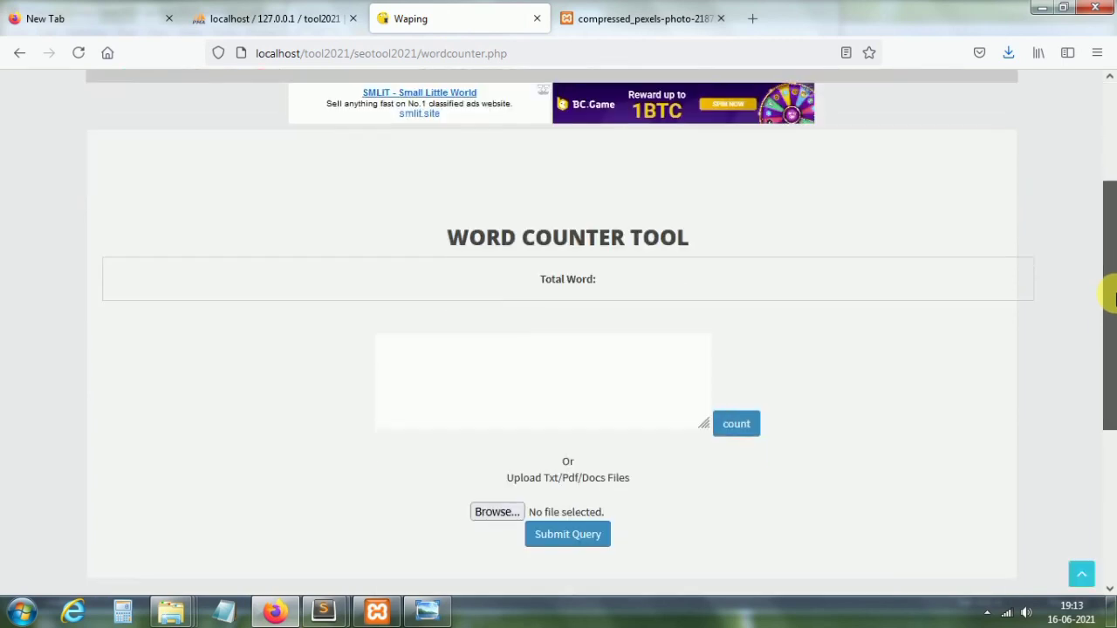
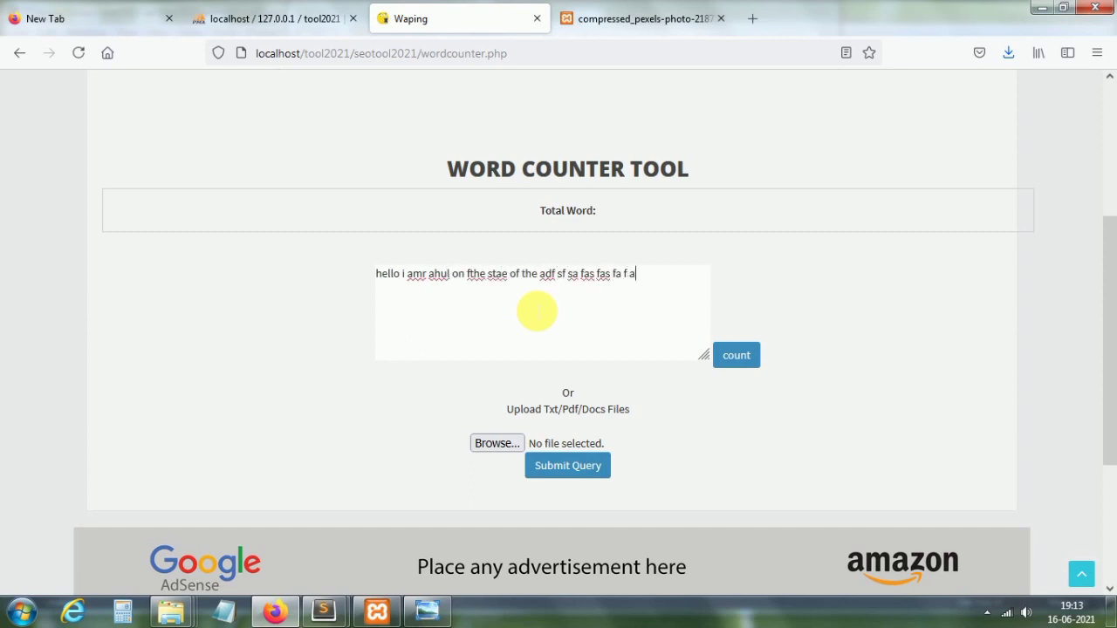
Step: Count the words in the sample sentence and scroll up to see 'Total Word: 17'
{"action": "left_click", "coordinate": [738, 358]}
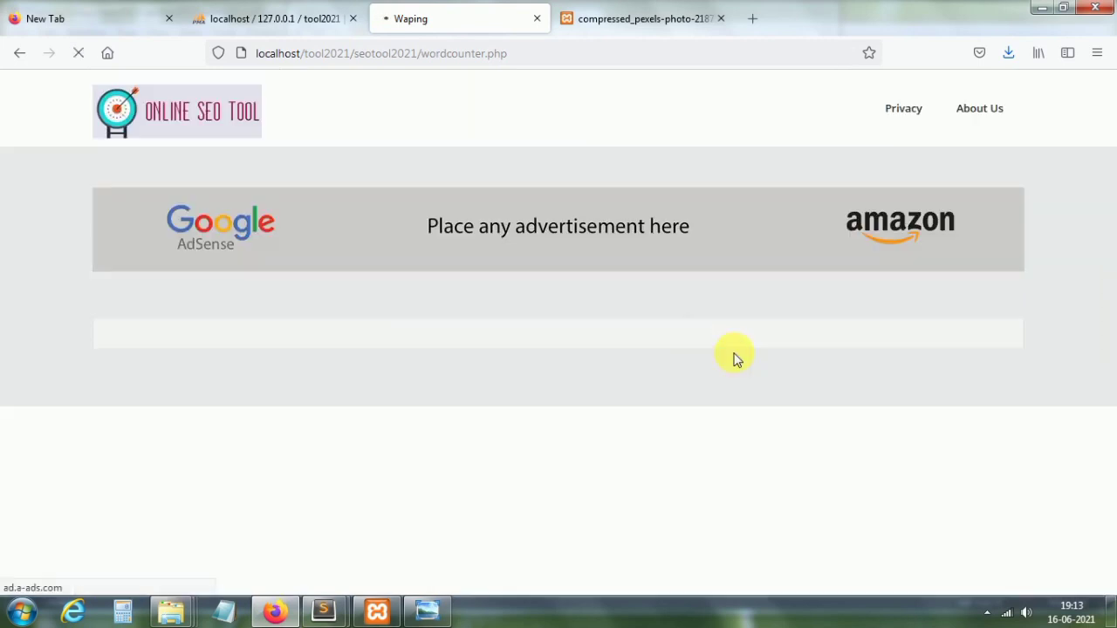
{"action": "left_click_drag", "start_coordinate": [1109, 219], "coordinate": [1113, 392]}
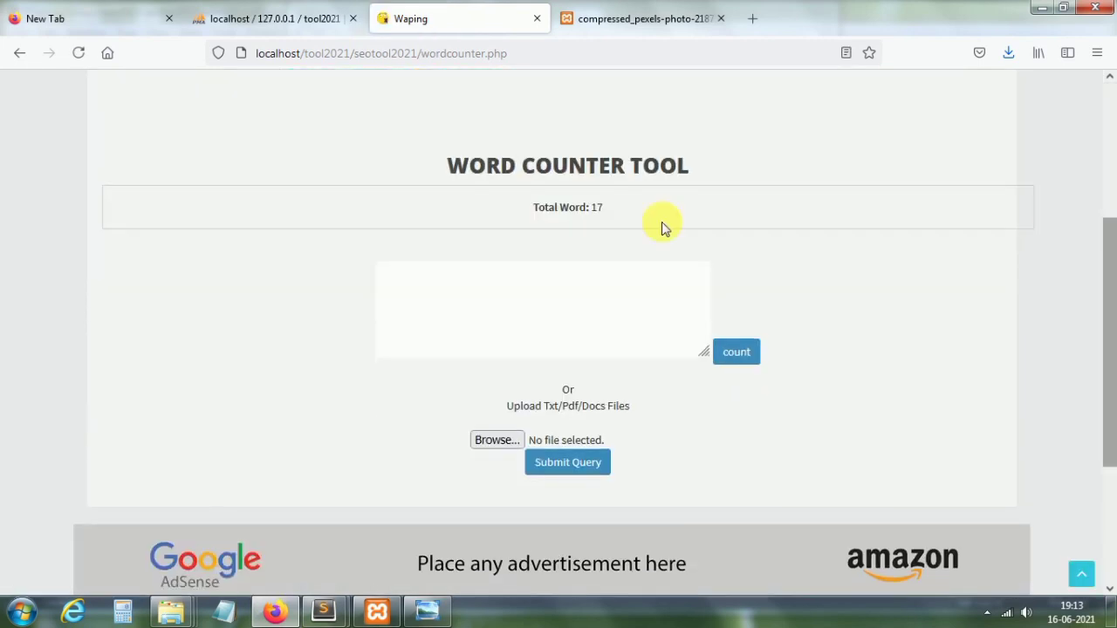
{"action": "left_click", "coordinate": [393, 373]}
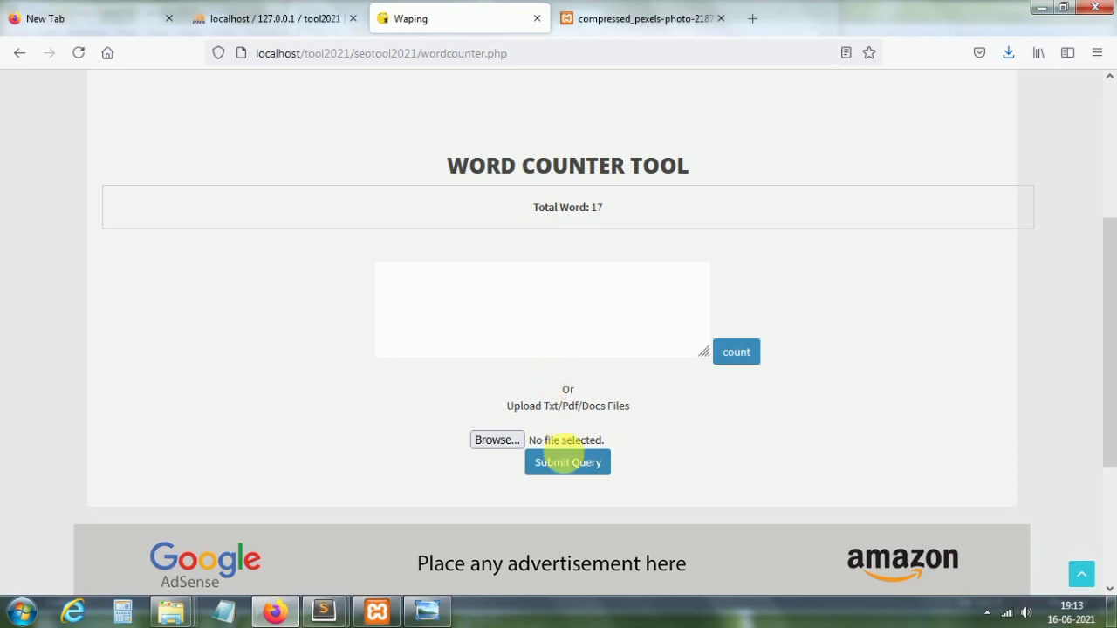
{"action": "left_click_drag", "start_coordinate": [1113, 304], "coordinate": [1113, 126]}
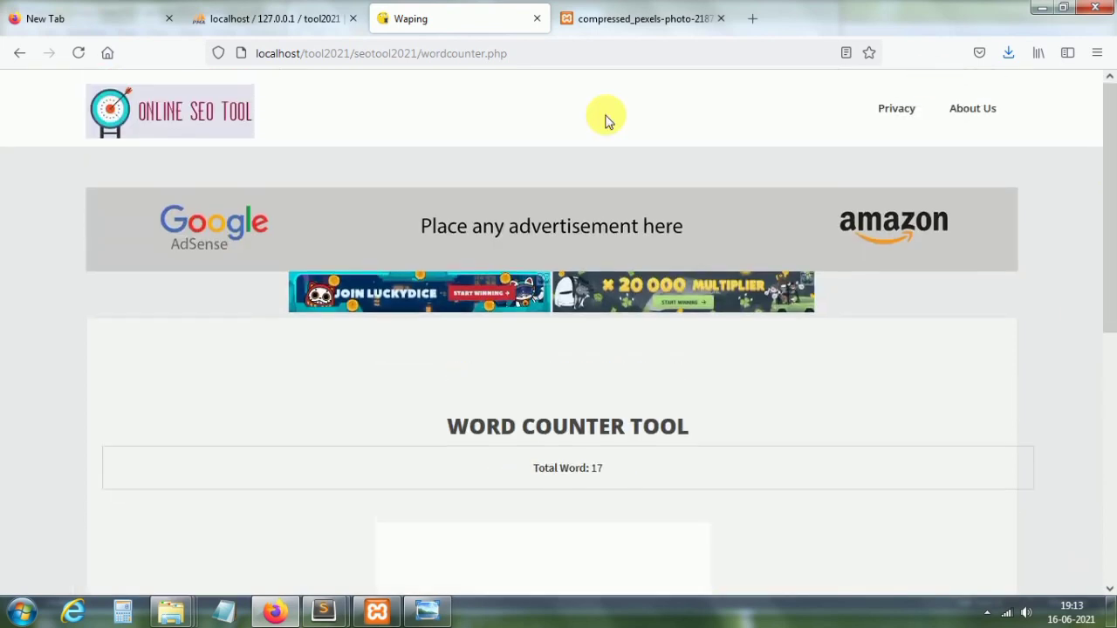
Step: From the home page, run a Whois Checker lookup for codexworld.com
{"action": "left_click", "coordinate": [222, 112]}
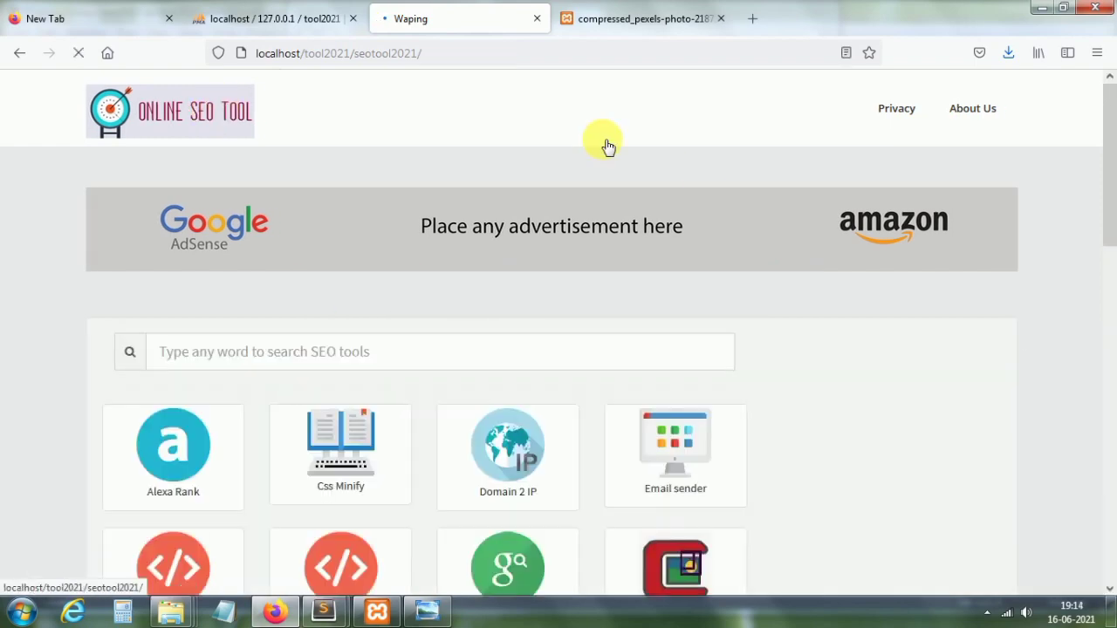
{"action": "left_click_drag", "start_coordinate": [1104, 145], "coordinate": [1113, 297]}
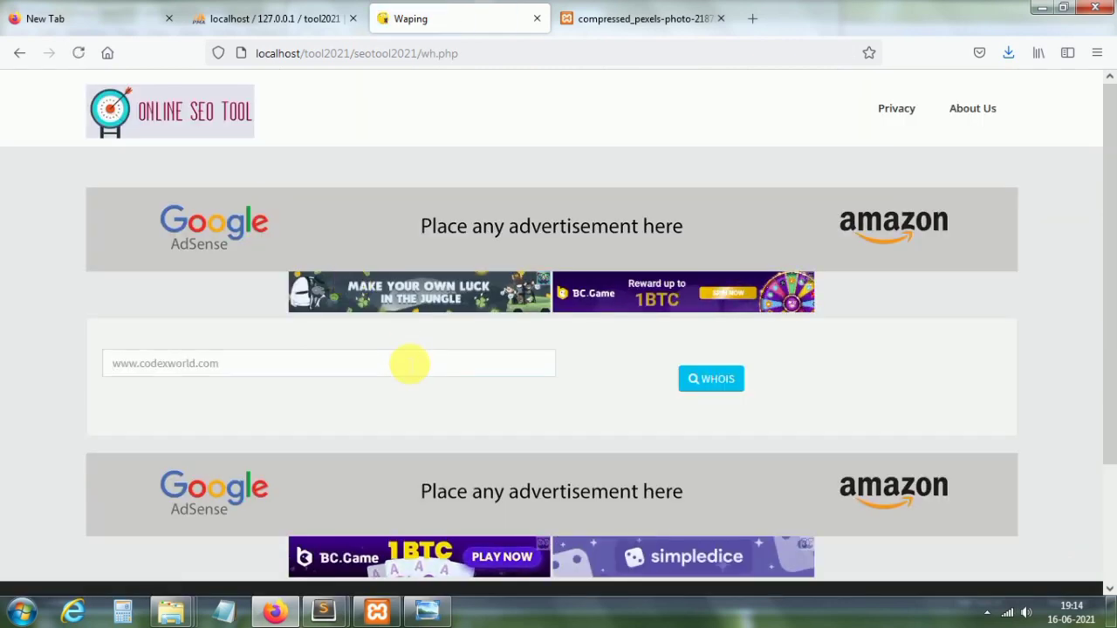
{"action": "left_click", "coordinate": [409, 363]}
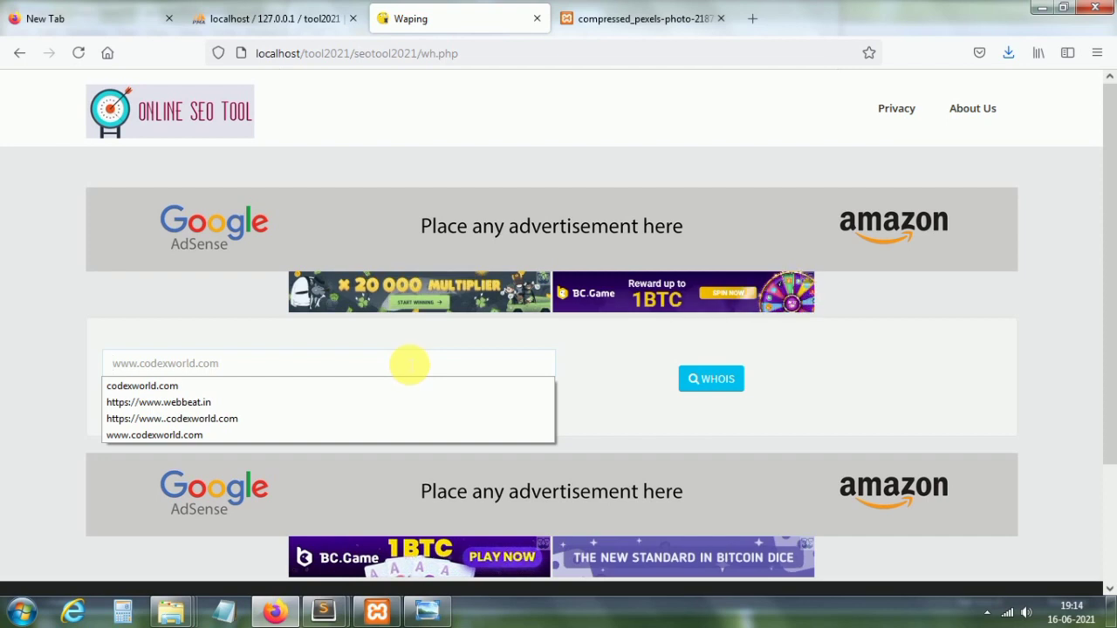
{"action": "left_click", "coordinate": [221, 436]}
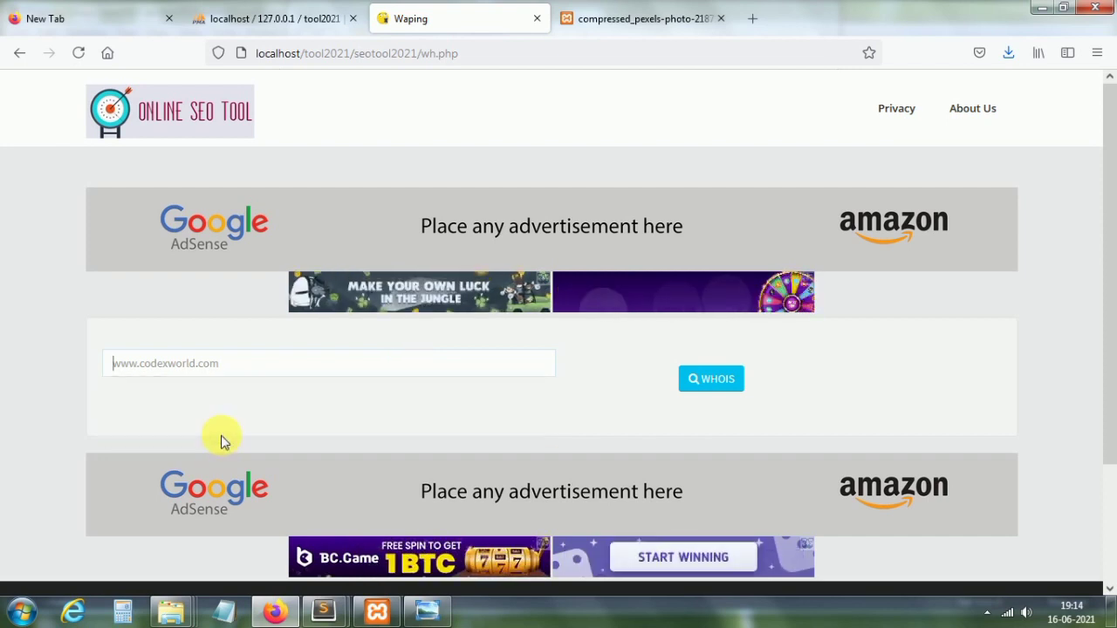
{"action": "left_click", "coordinate": [711, 380]}
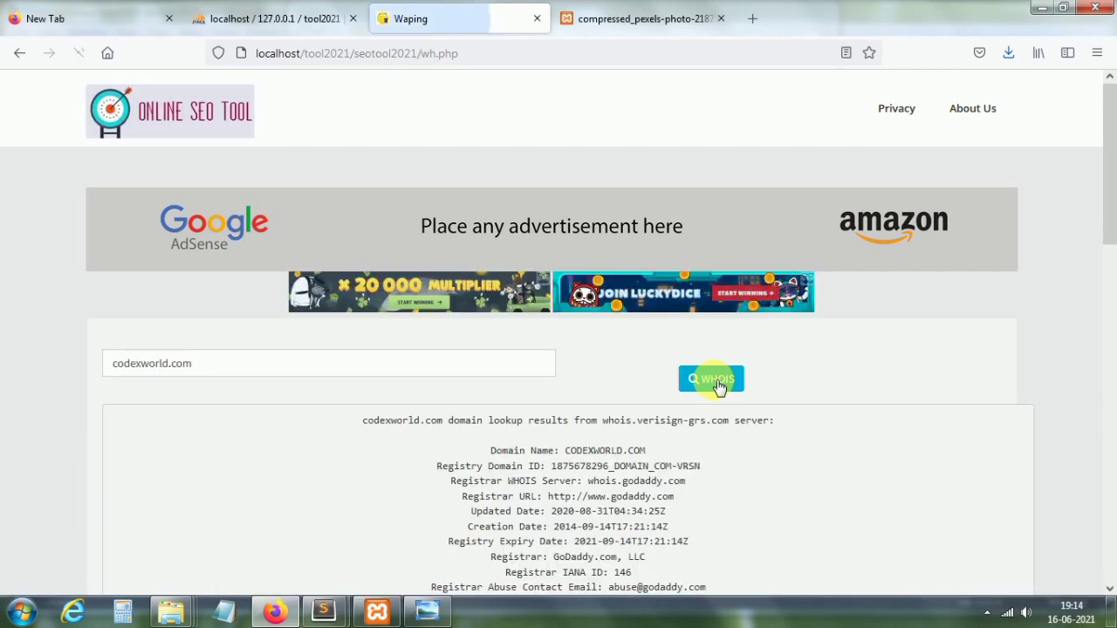
Step: Scroll through the codexworld.com registry details, then return to the tools home page
{"action": "scroll", "coordinate": [1114, 199], "scroll_direction": "down", "scroll_amount": 5}
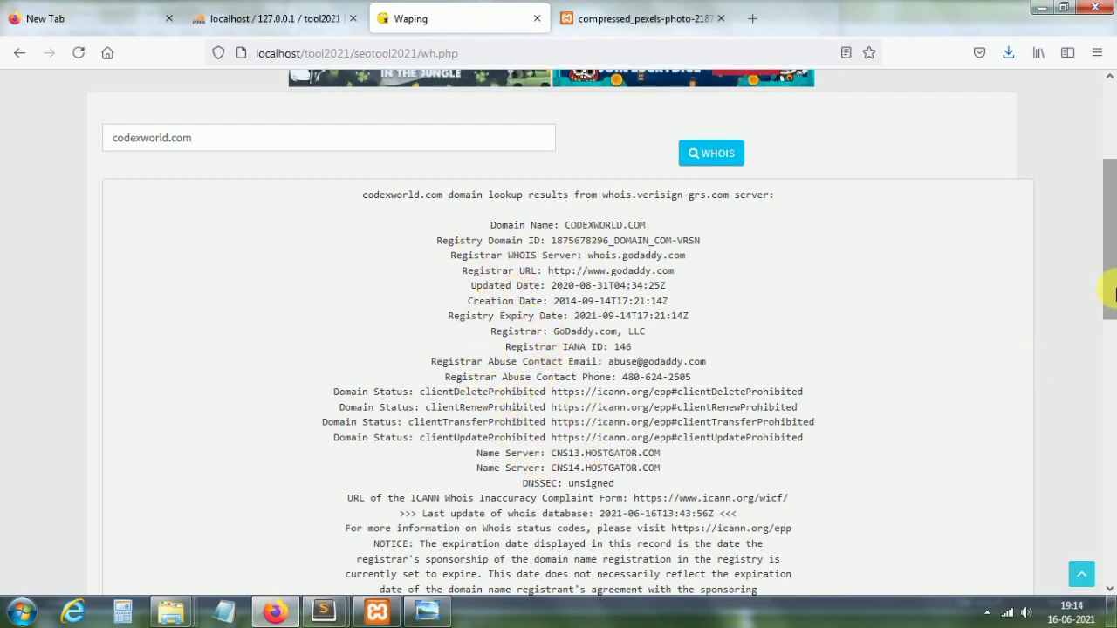
{"action": "left_click", "coordinate": [1110, 358]}
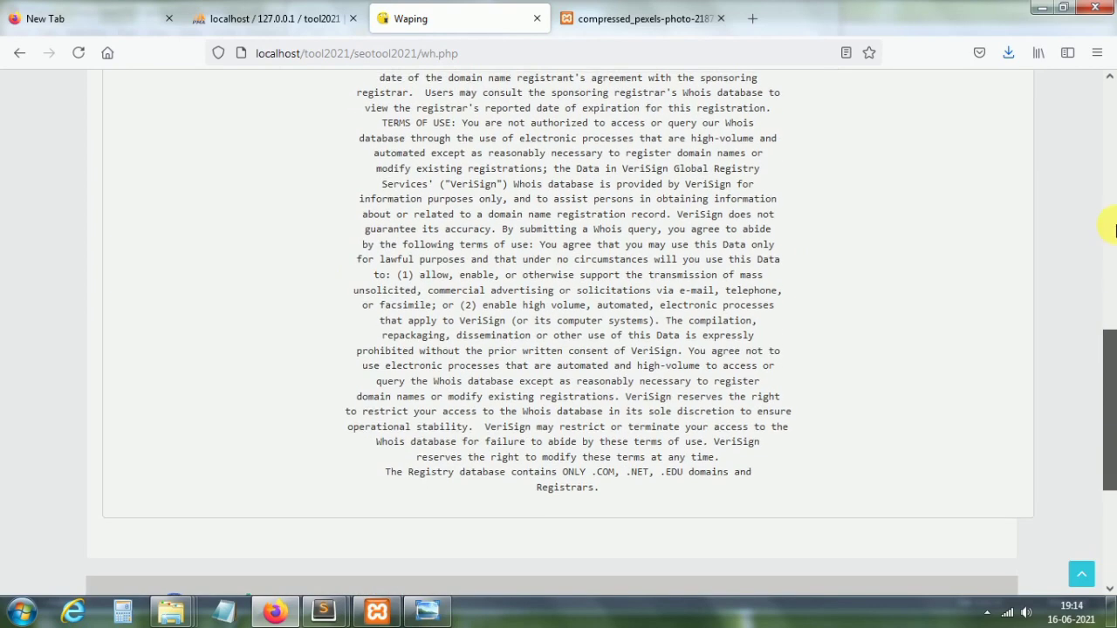
{"action": "left_click", "coordinate": [1106, 219]}
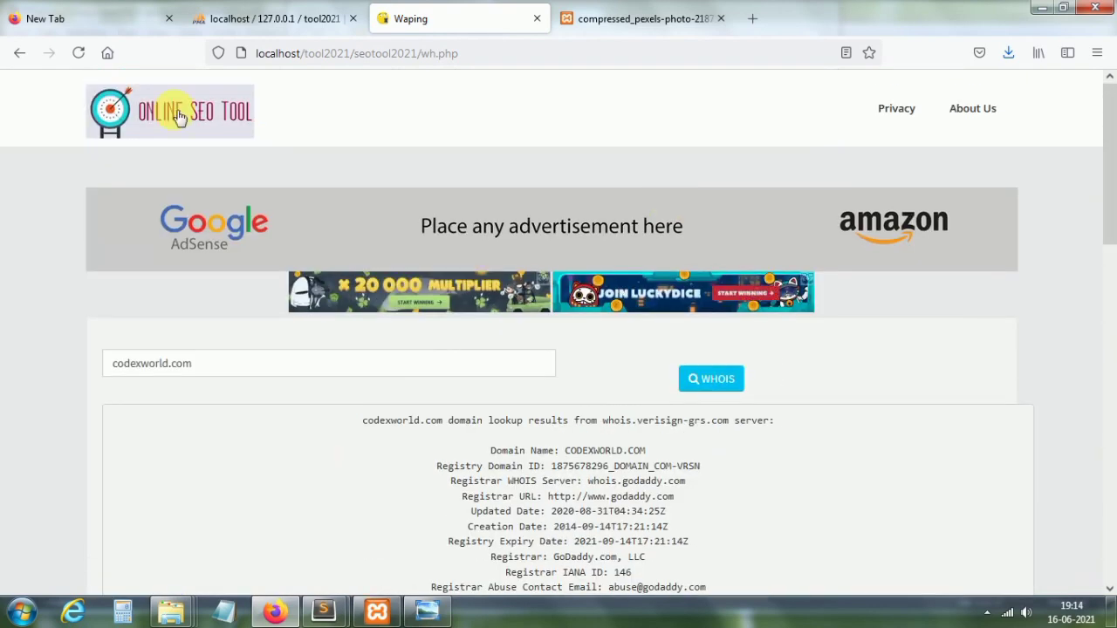
{"action": "left_click", "coordinate": [179, 118]}
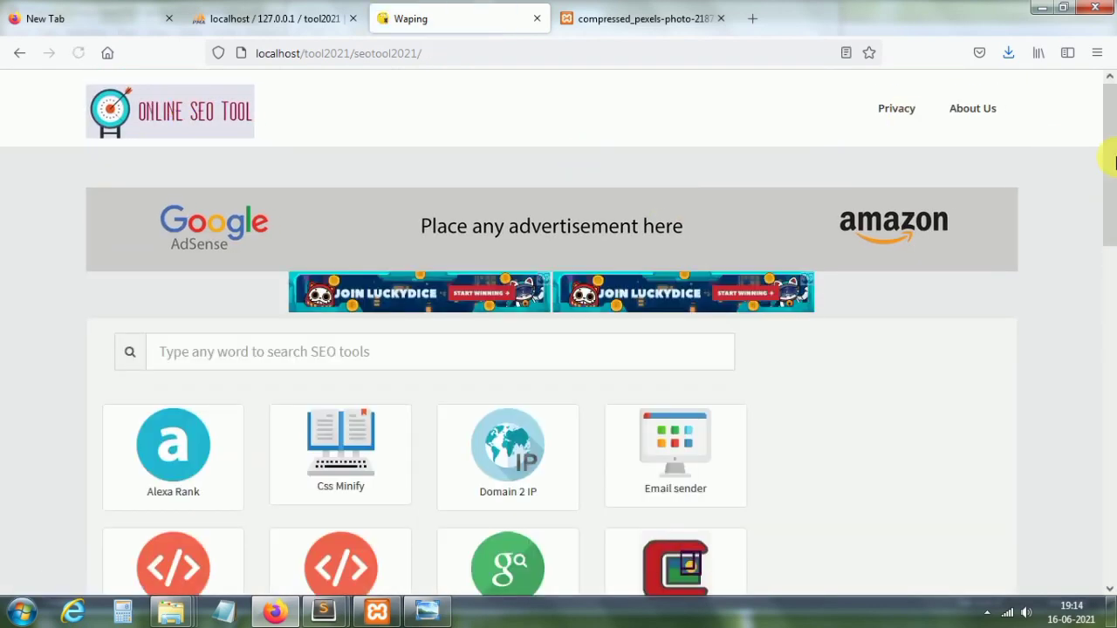
Step: In the Md5 Convertr tool, convert the word 'rahu' to its MD5 hash
{"action": "left_click", "coordinate": [1113, 251]}
{"action": "left_click_drag", "start_coordinate": [1112, 251], "coordinate": [1113, 375]}
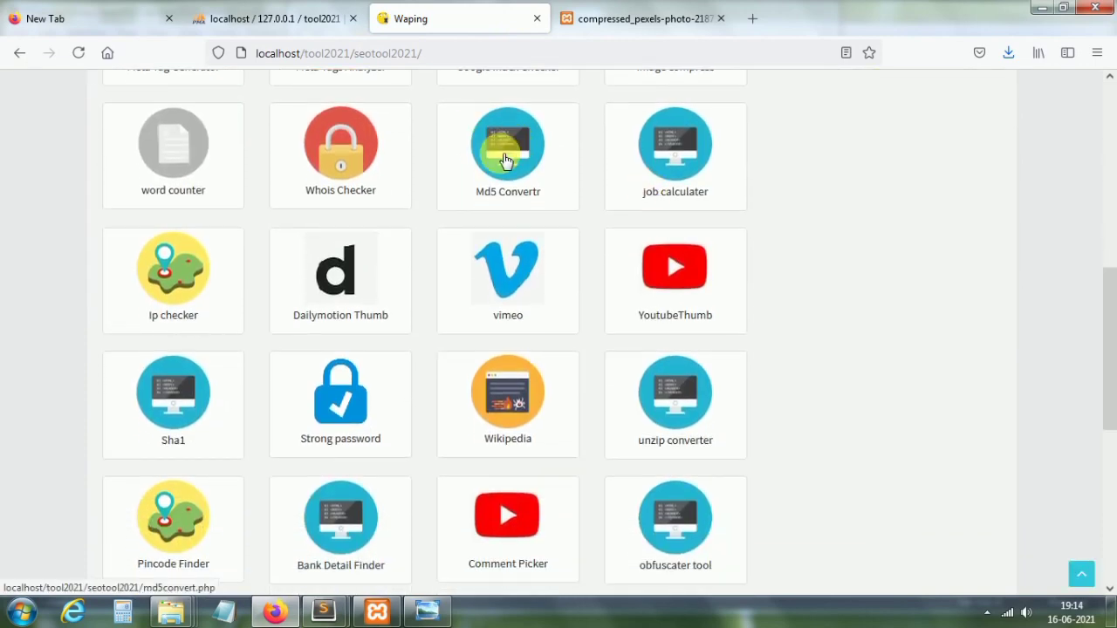
{"action": "left_click", "coordinate": [505, 159]}
{"action": "left_click_drag", "start_coordinate": [1111, 187], "coordinate": [1112, 324]}
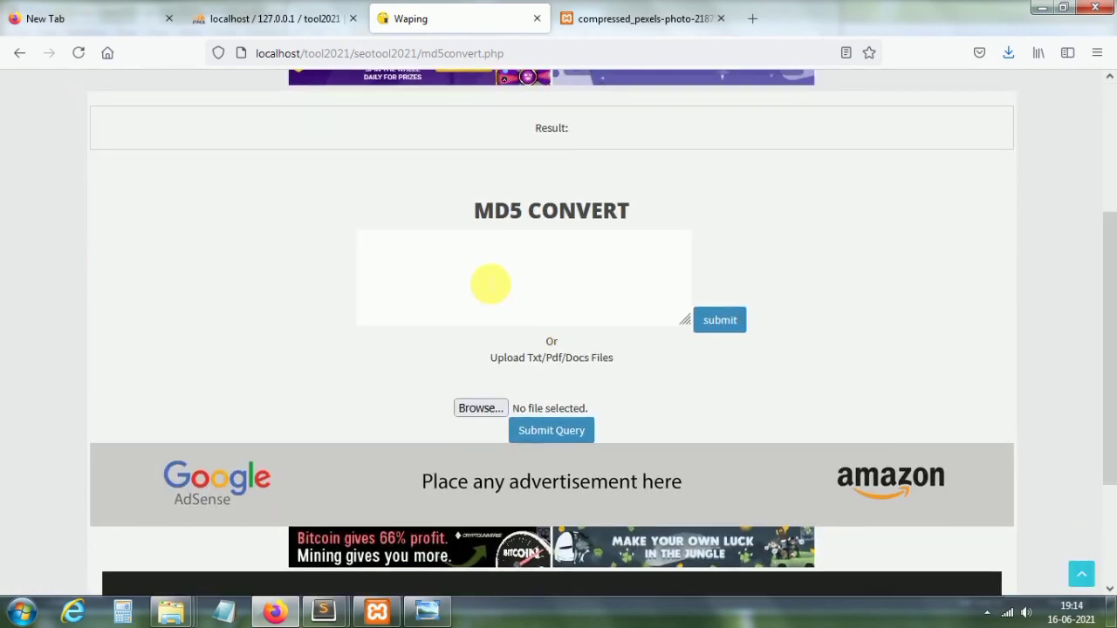
{"action": "left_click", "coordinate": [491, 284]}
{"action": "type", "text": "rahul"}
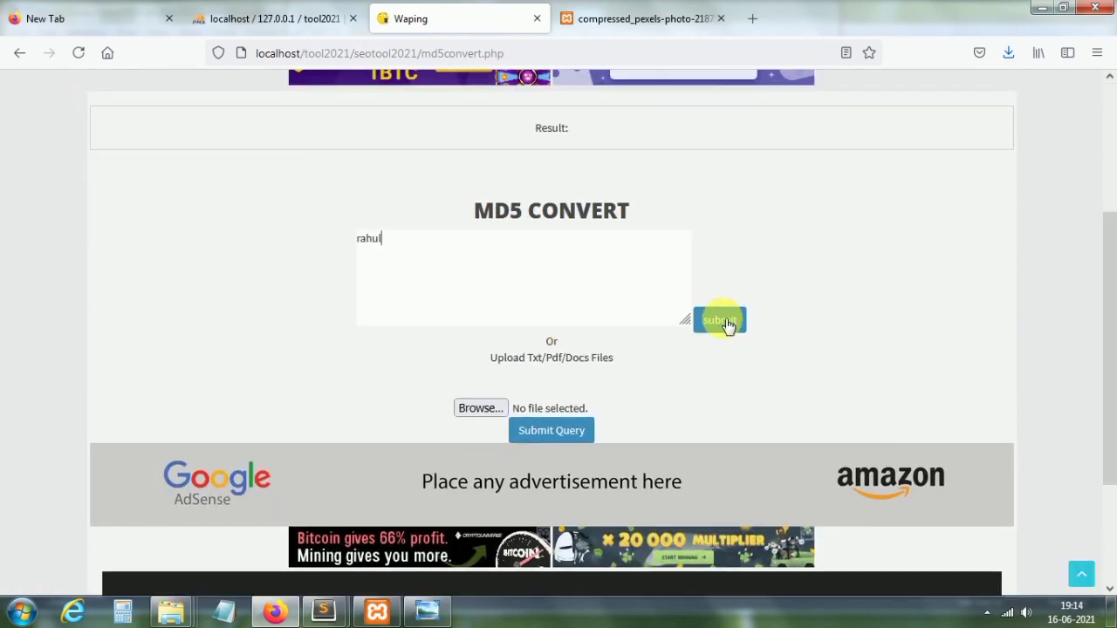
{"action": "left_click", "coordinate": [727, 322]}
{"action": "left_click_drag", "start_coordinate": [580, 375], "coordinate": [521, 378]}
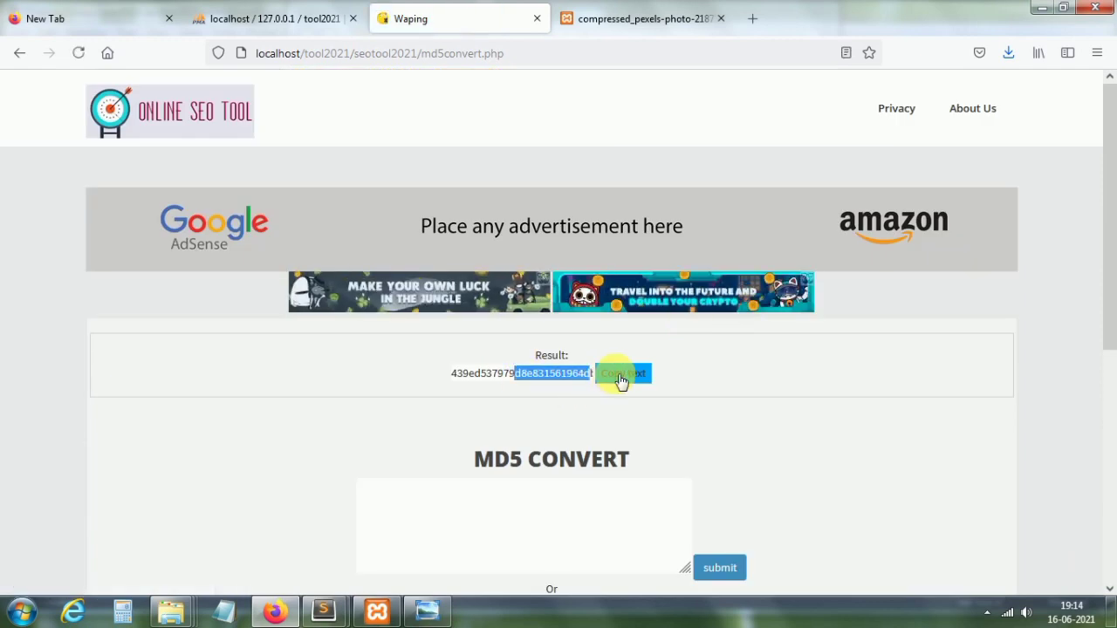
{"action": "left_click", "coordinate": [619, 377]}
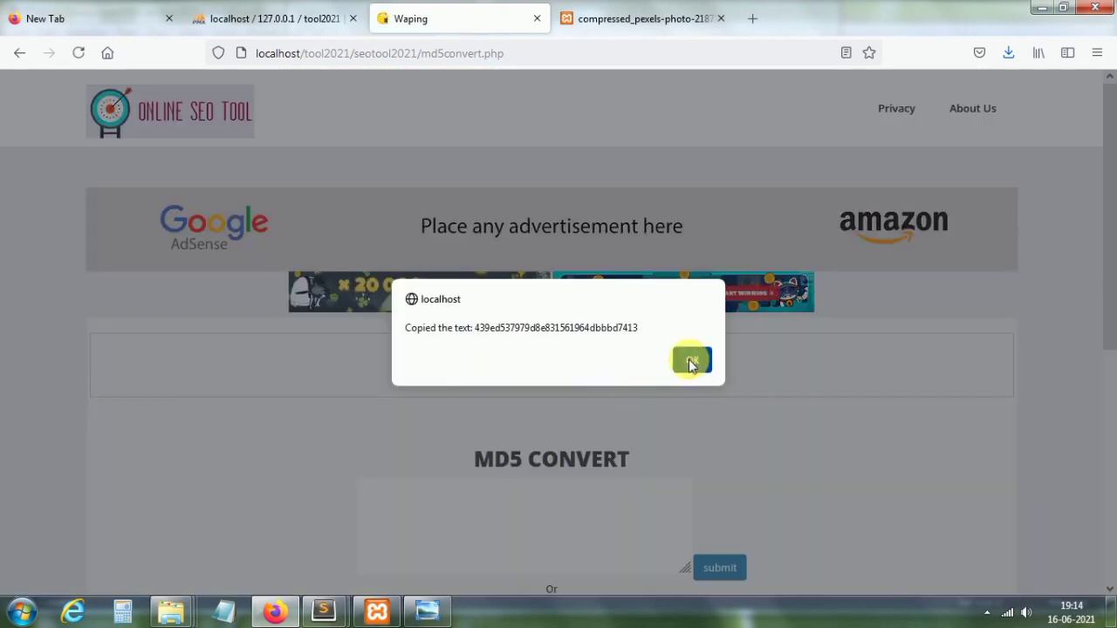
{"action": "left_click", "coordinate": [691, 361]}
{"action": "left_click_drag", "start_coordinate": [1112, 274], "coordinate": [1104, 434]}
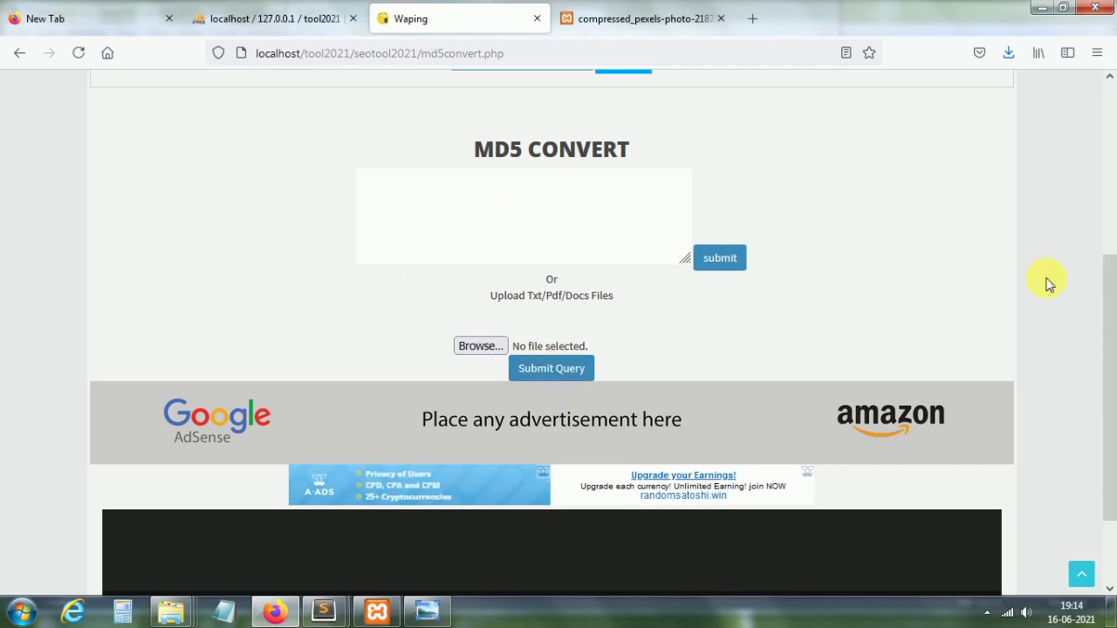
{"action": "left_click_drag", "start_coordinate": [1105, 305], "coordinate": [1112, 154]}
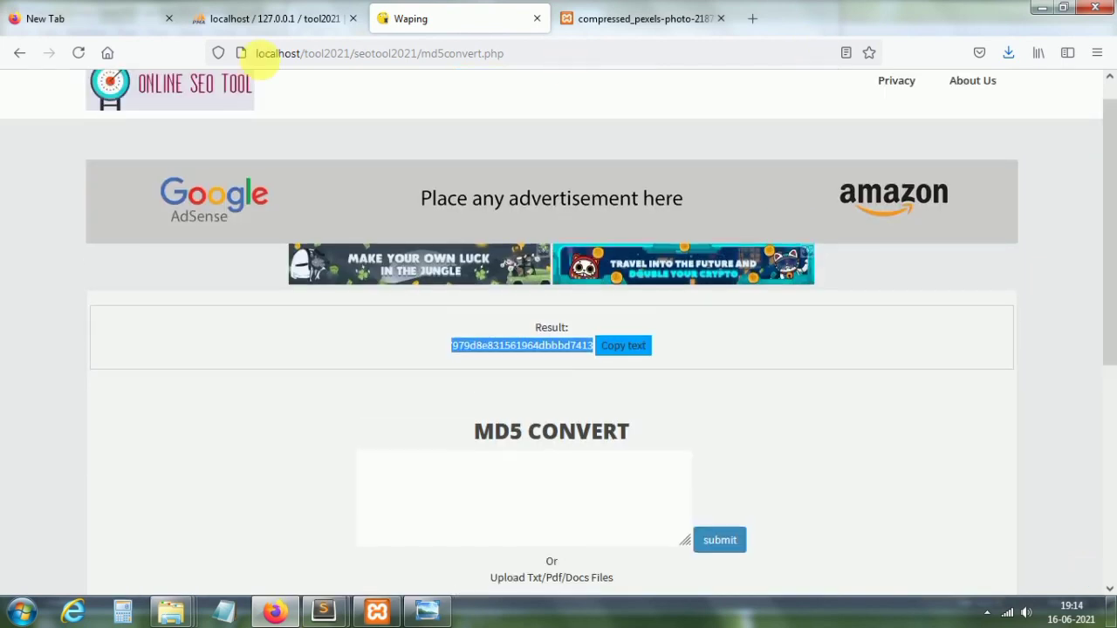
Step: Open the Experience Calculator and set the Start Date to 02/05/2015
{"action": "left_click", "coordinate": [190, 94]}
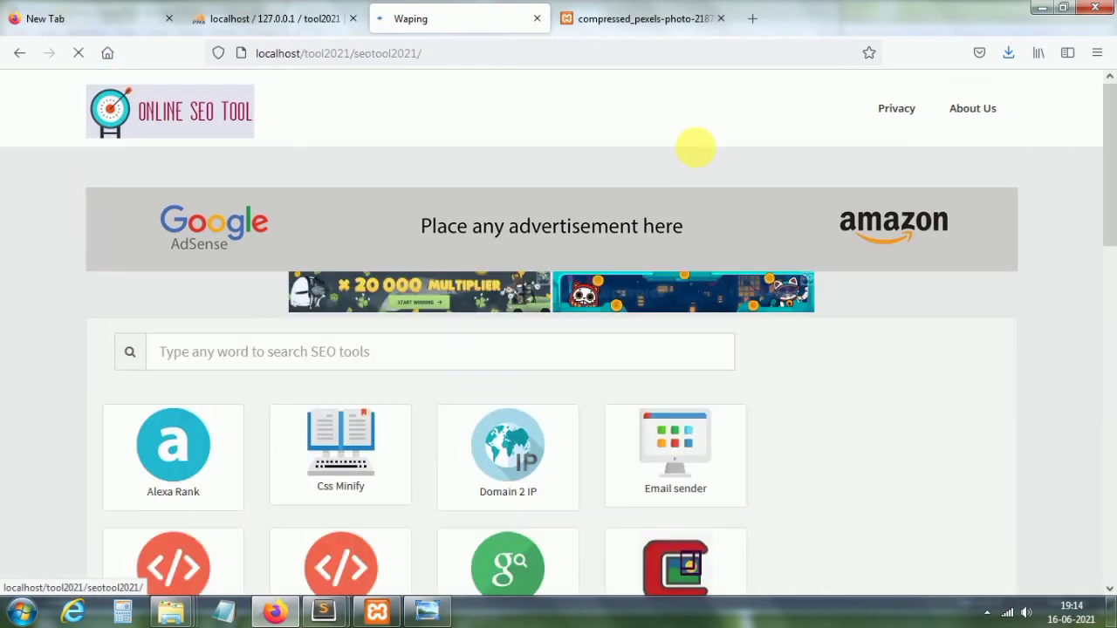
{"action": "left_click_drag", "start_coordinate": [1114, 160], "coordinate": [1111, 337]}
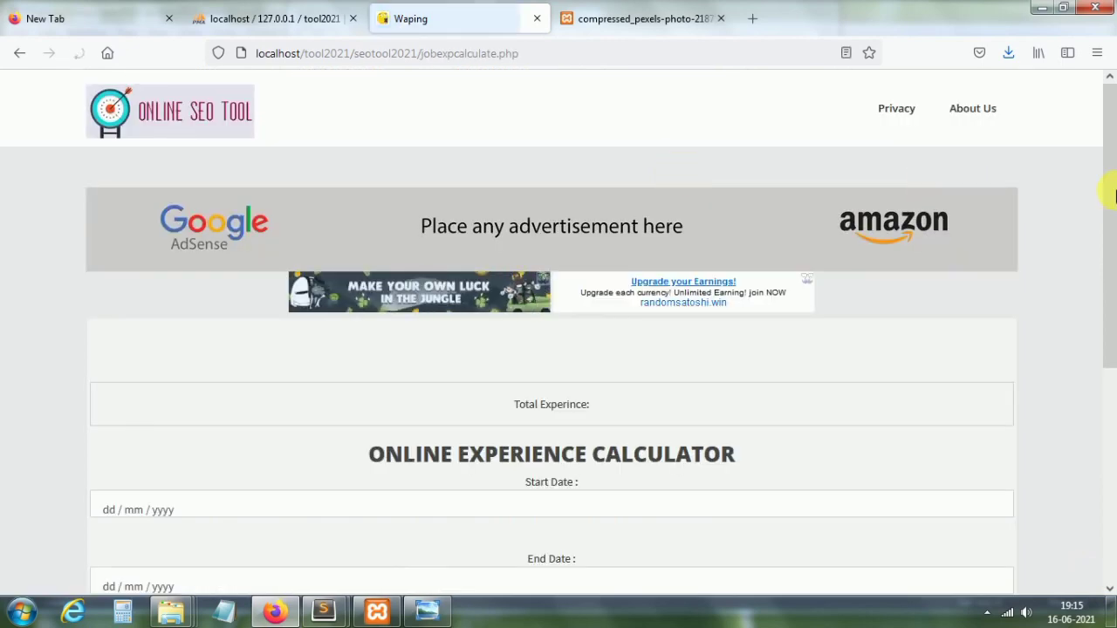
{"action": "left_click_drag", "start_coordinate": [1111, 187], "coordinate": [1113, 321]}
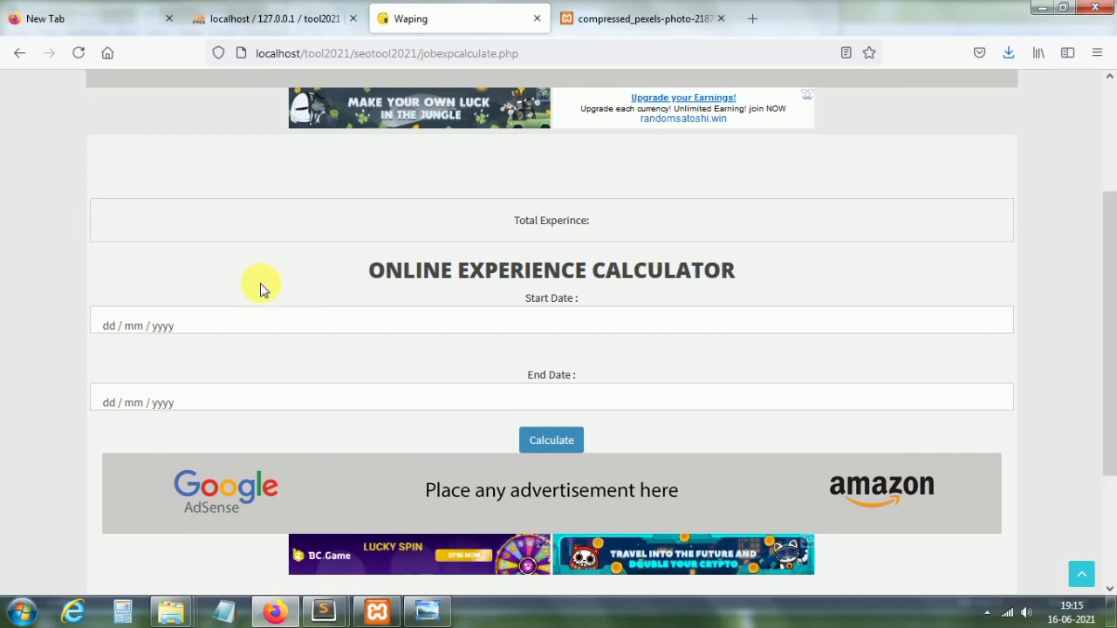
{"action": "left_click", "coordinate": [146, 328]}
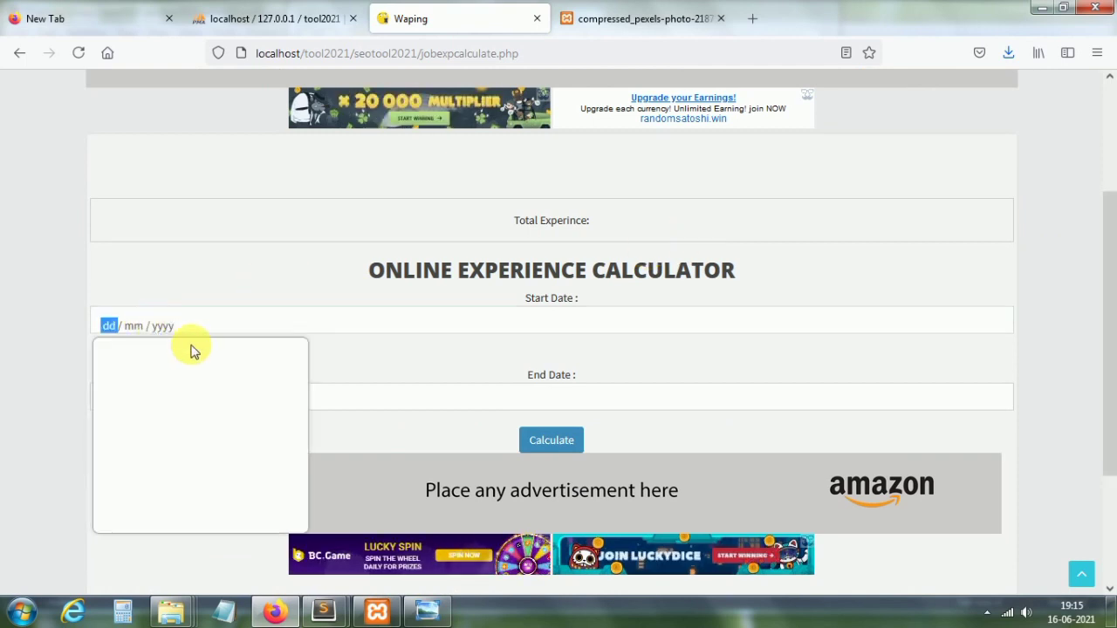
{"action": "left_click", "coordinate": [222, 358]}
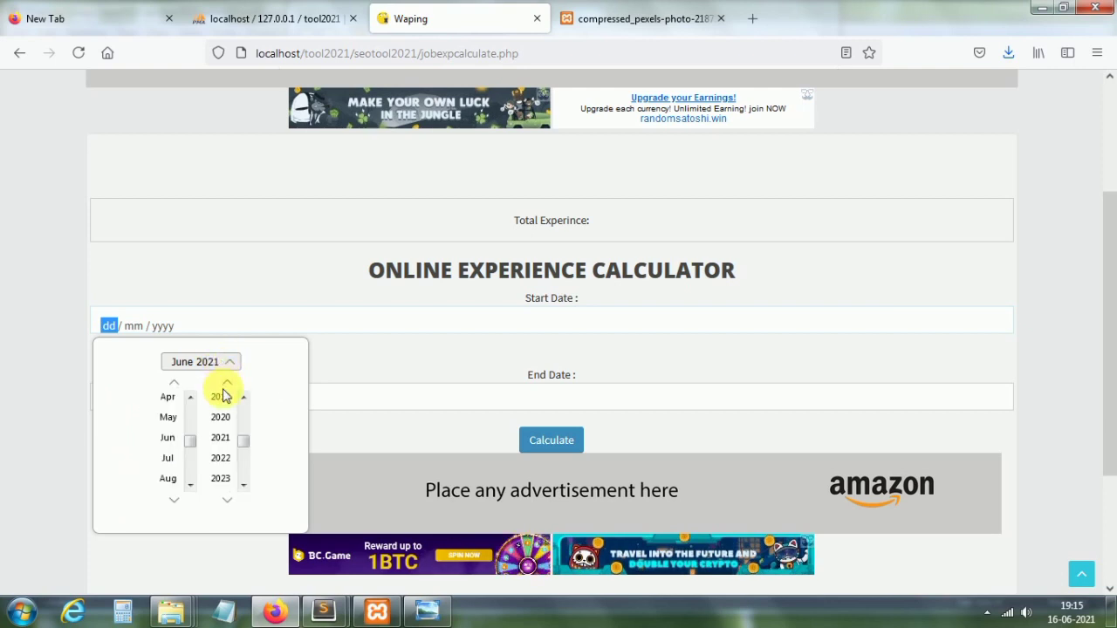
{"action": "scroll", "coordinate": [227, 408], "scroll_direction": "up", "scroll_amount": 4}
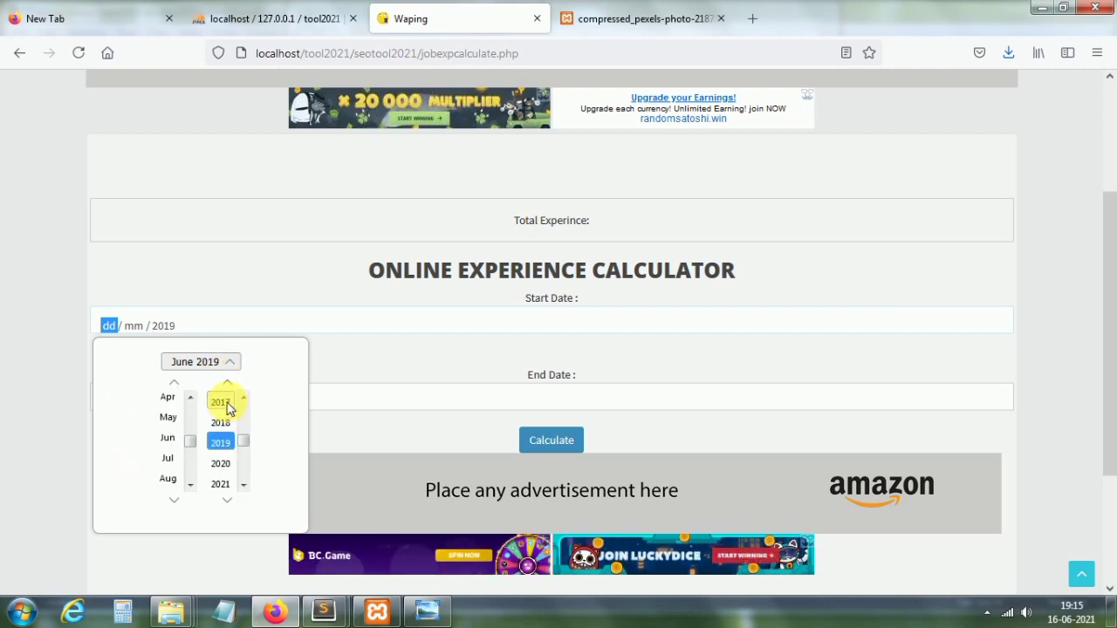
{"action": "scroll", "coordinate": [226, 405], "scroll_direction": "up", "scroll_amount": 2}
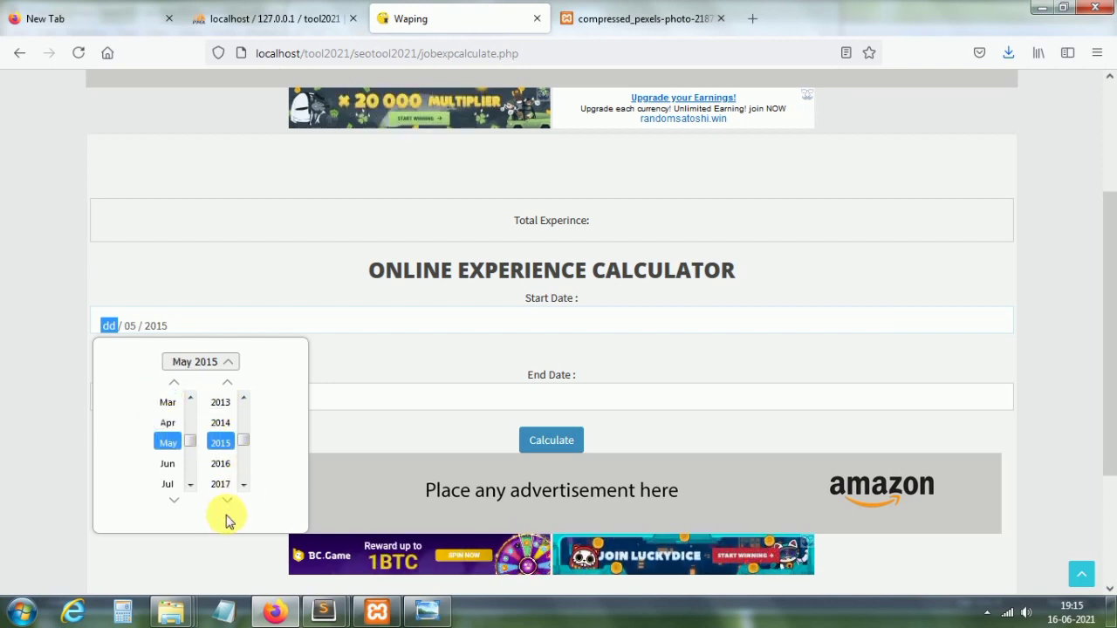
{"action": "left_click", "coordinate": [378, 448]}
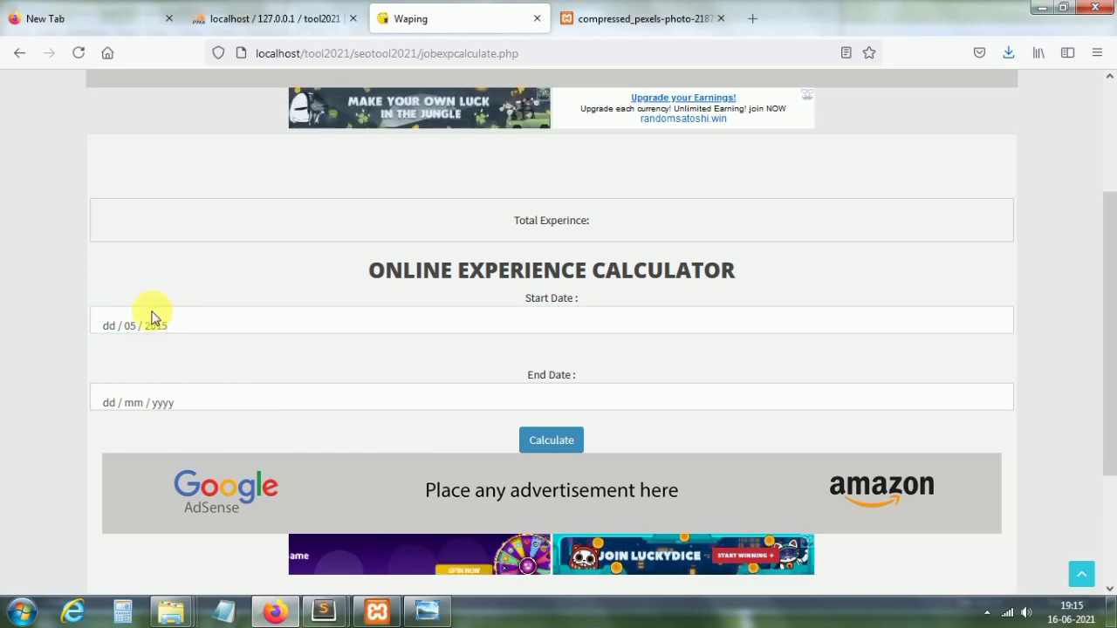
{"action": "left_click", "coordinate": [109, 327]}
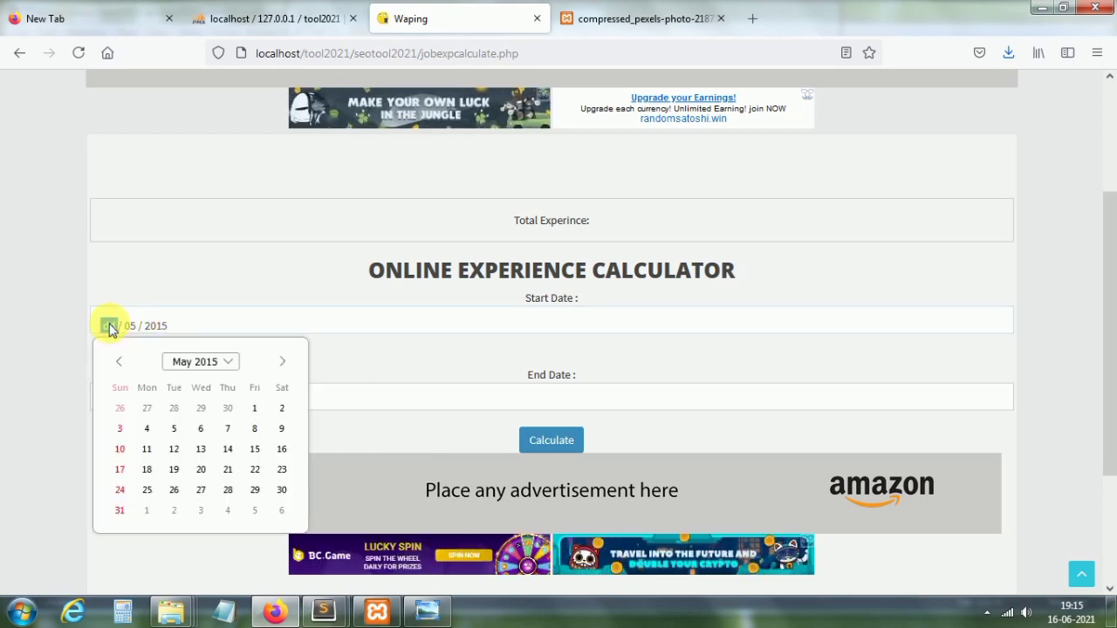
{"action": "type", "text": "2"}
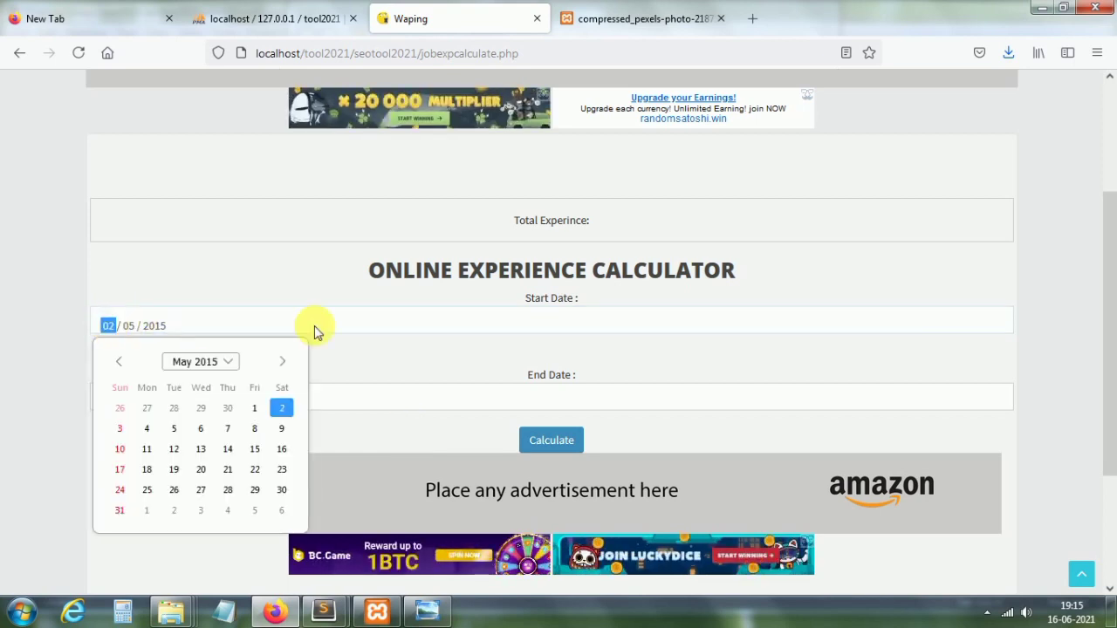
{"action": "left_click", "coordinate": [278, 304]}
Step: Set End Date 15/06/2021, calculate 6 years 1 months 13 days, then return home
{"action": "left_click", "coordinate": [207, 401]}
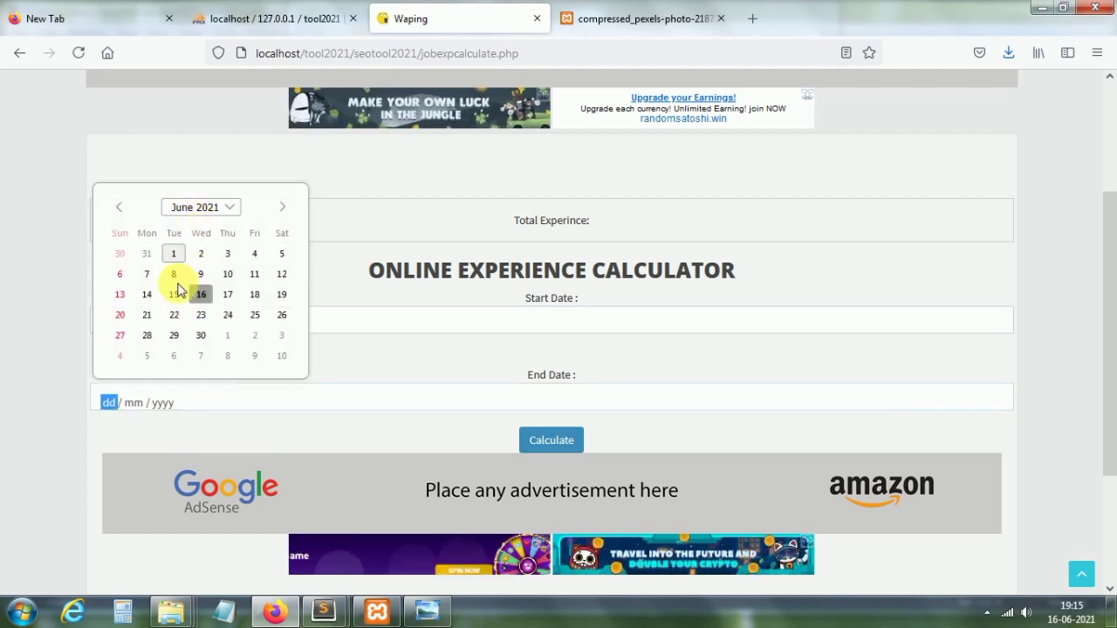
{"action": "left_click", "coordinate": [174, 303]}
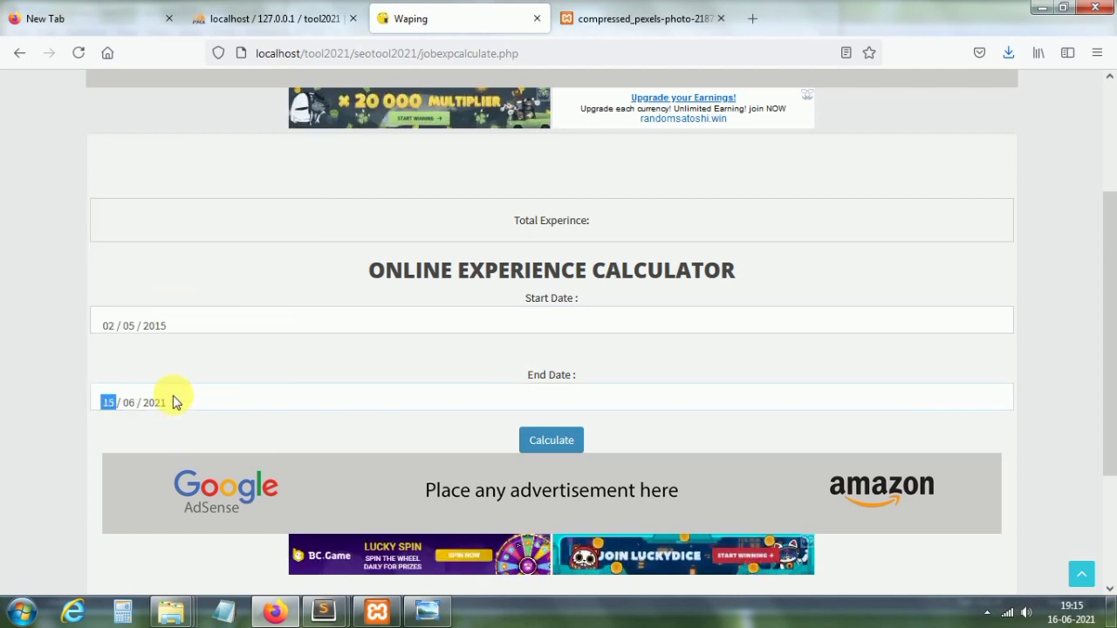
{"action": "left_click", "coordinate": [549, 440]}
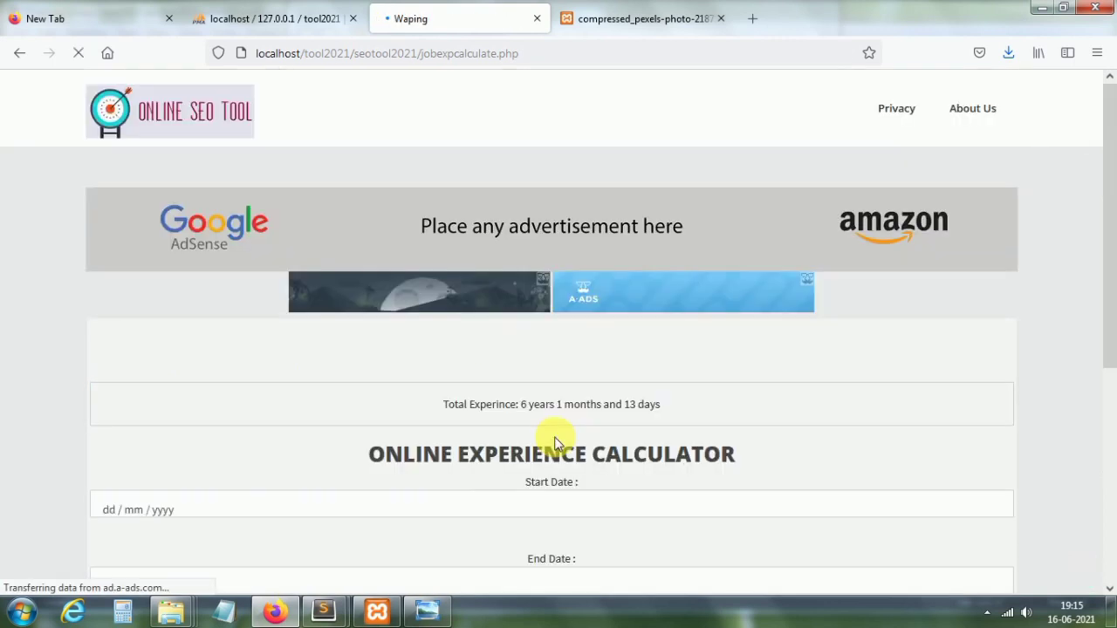
{"action": "left_click", "coordinate": [669, 403]}
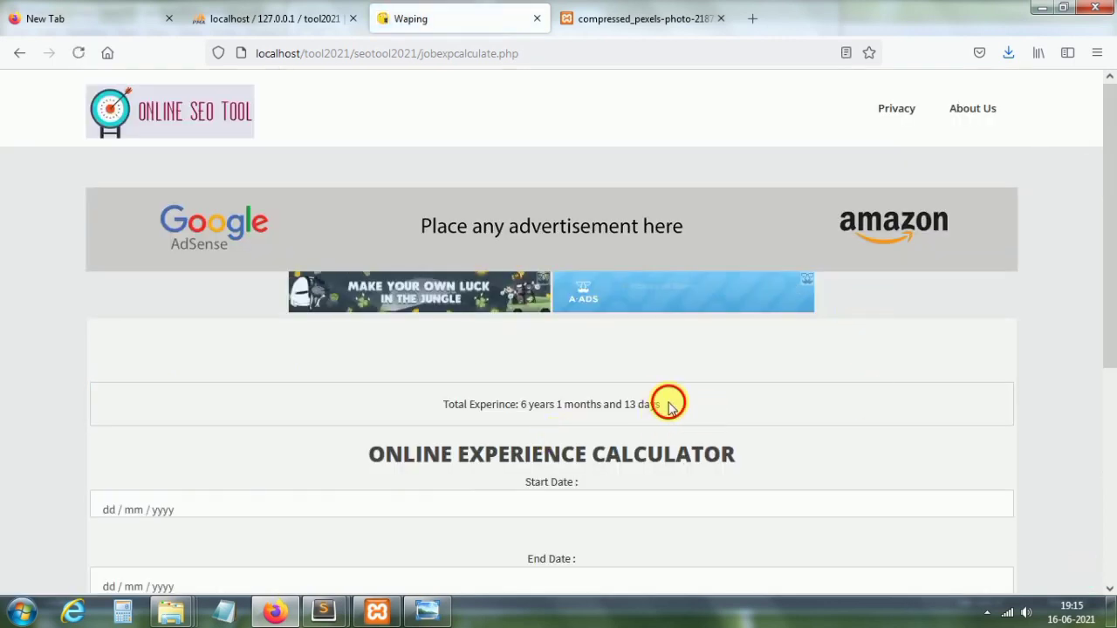
{"action": "left_click", "coordinate": [504, 400]}
{"action": "left_click_drag", "start_coordinate": [1108, 91], "coordinate": [1110, 277]}
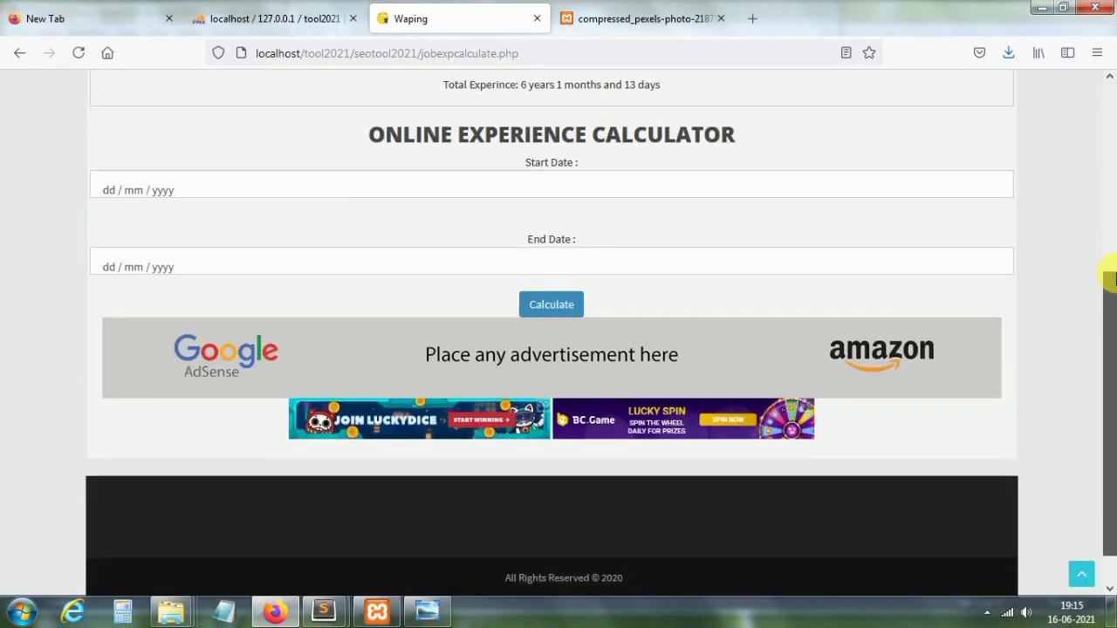
{"action": "scroll", "coordinate": [1110, 262], "scroll_direction": "up", "scroll_amount": 4}
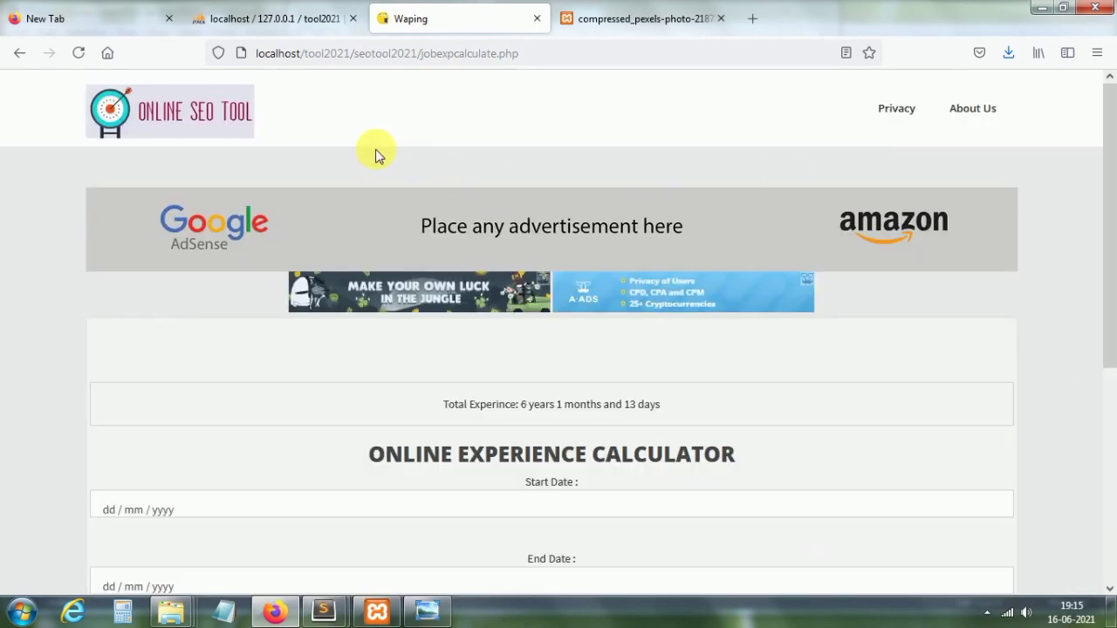
{"action": "left_click", "coordinate": [193, 114]}
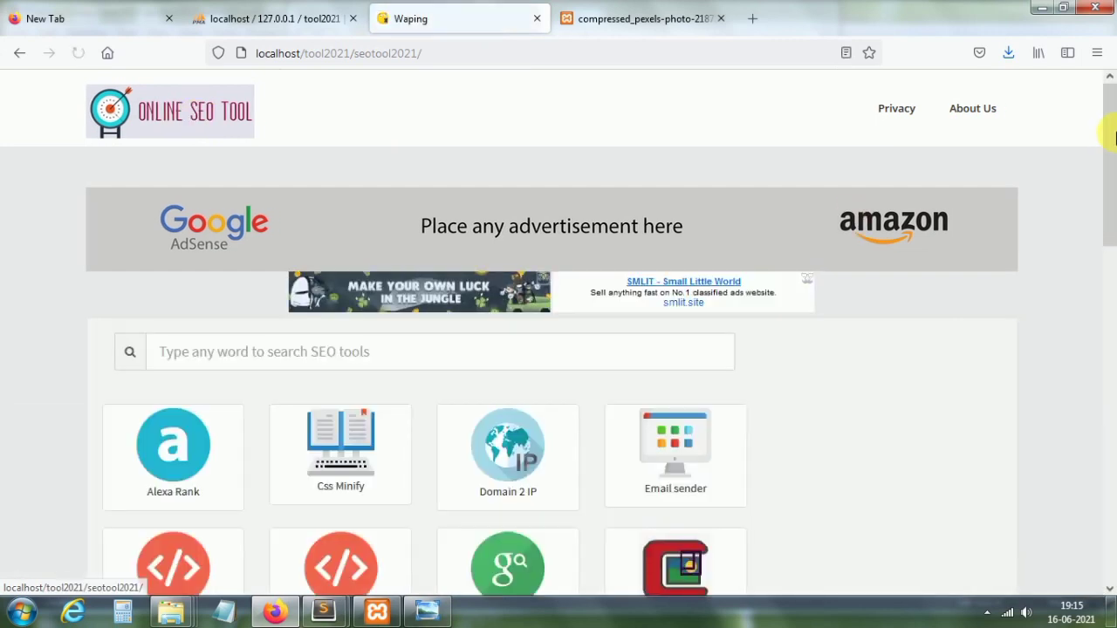
{"action": "left_click", "coordinate": [1108, 323]}
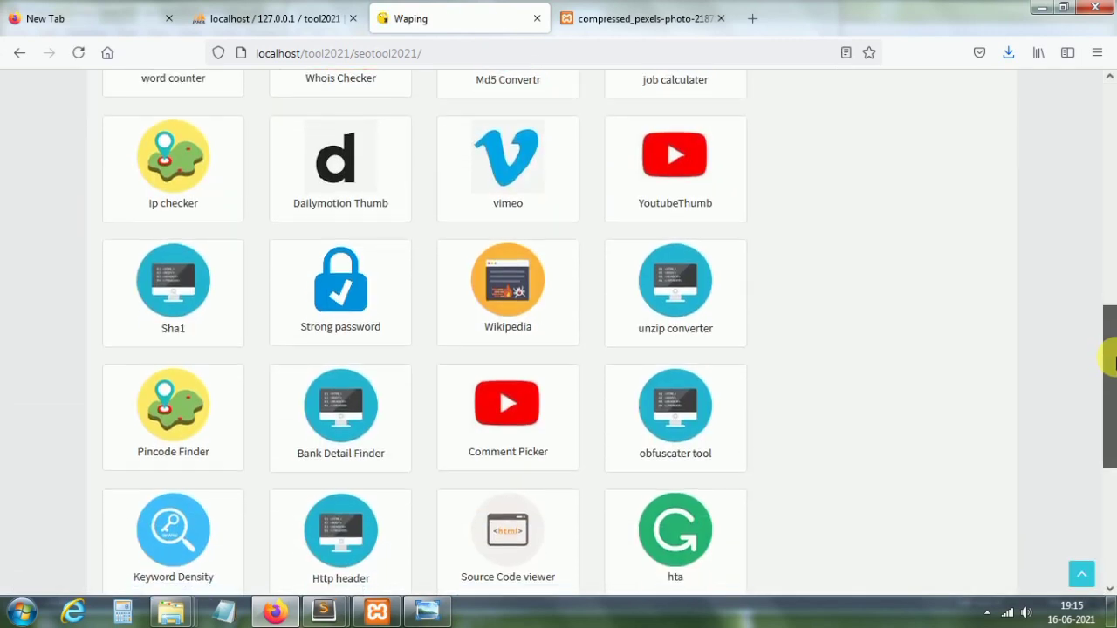
{"action": "left_click_drag", "start_coordinate": [1110, 362], "coordinate": [1110, 360]}
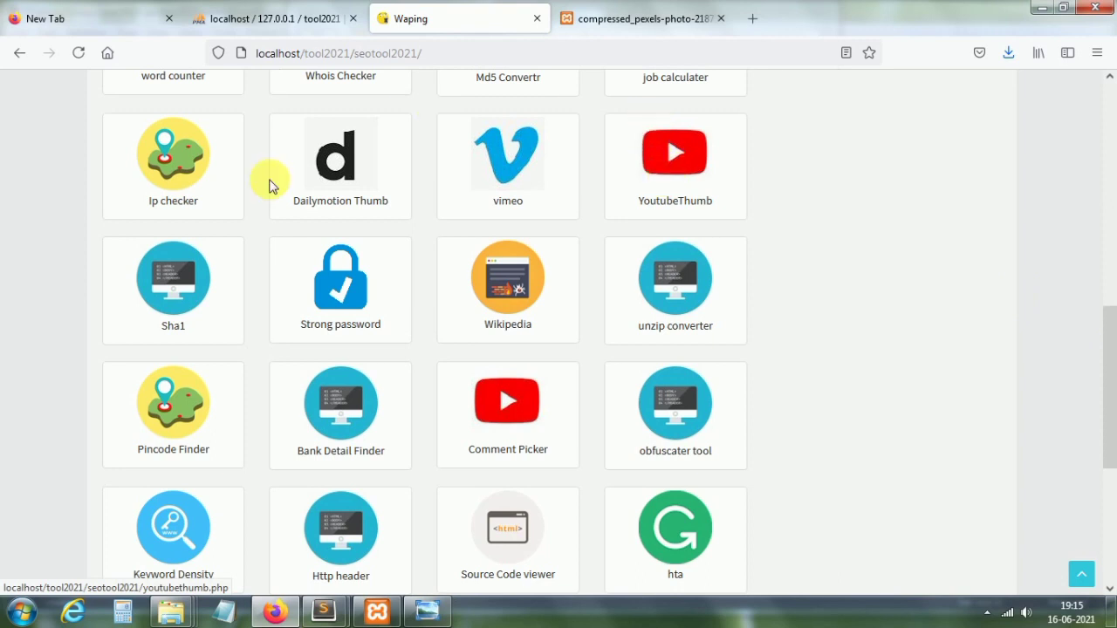
{"action": "left_click", "coordinate": [184, 173]}
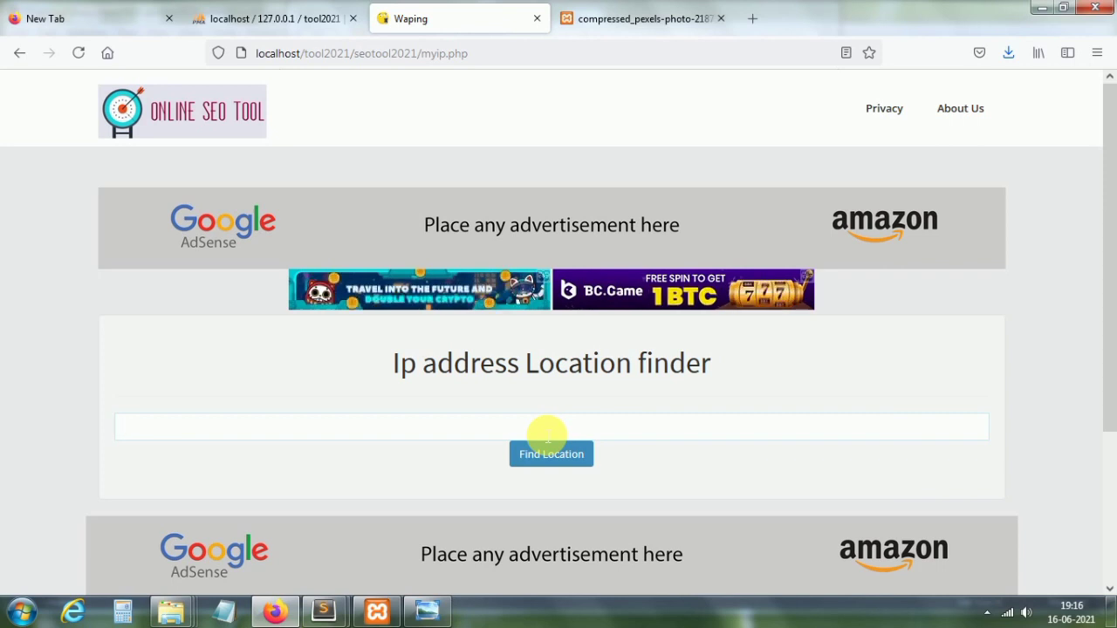
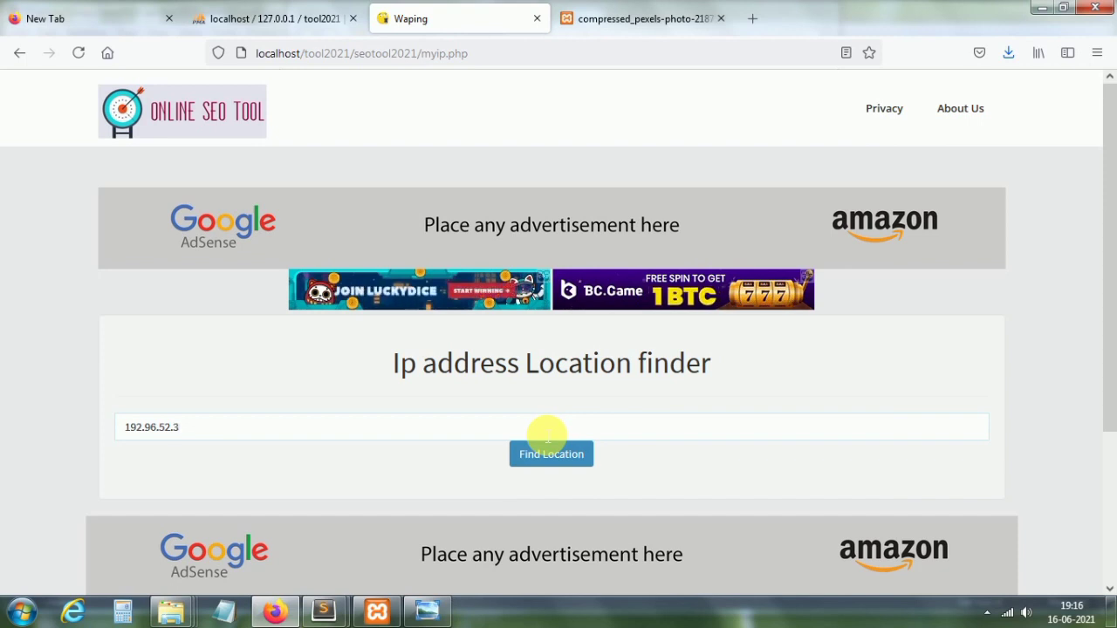
{"action": "left_click", "coordinate": [569, 461]}
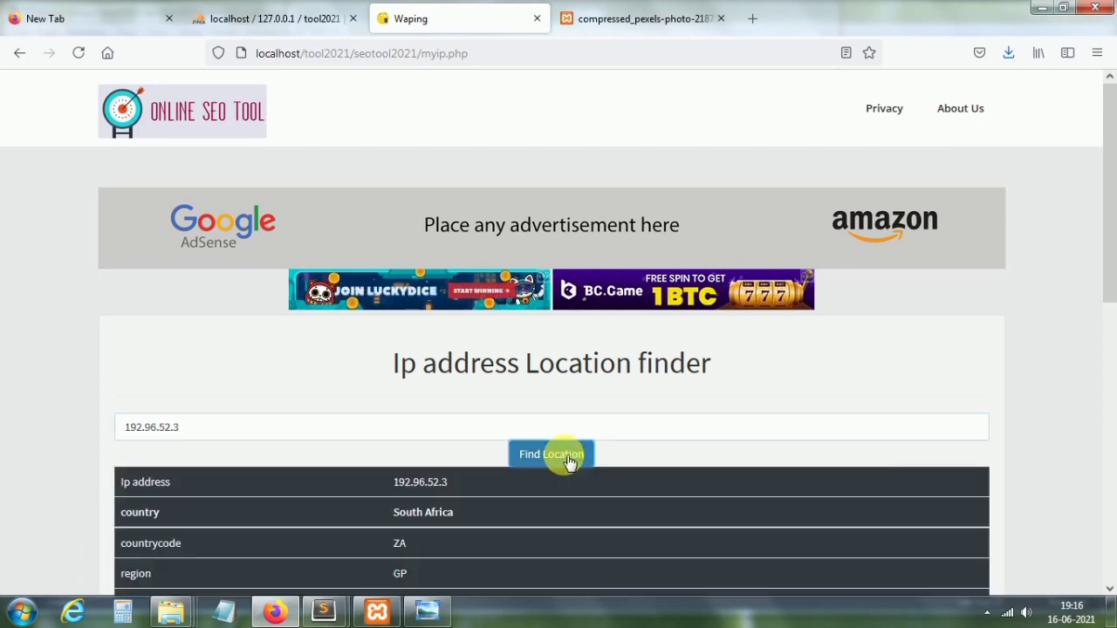
{"action": "left_click_drag", "start_coordinate": [1109, 209], "coordinate": [1112, 349]}
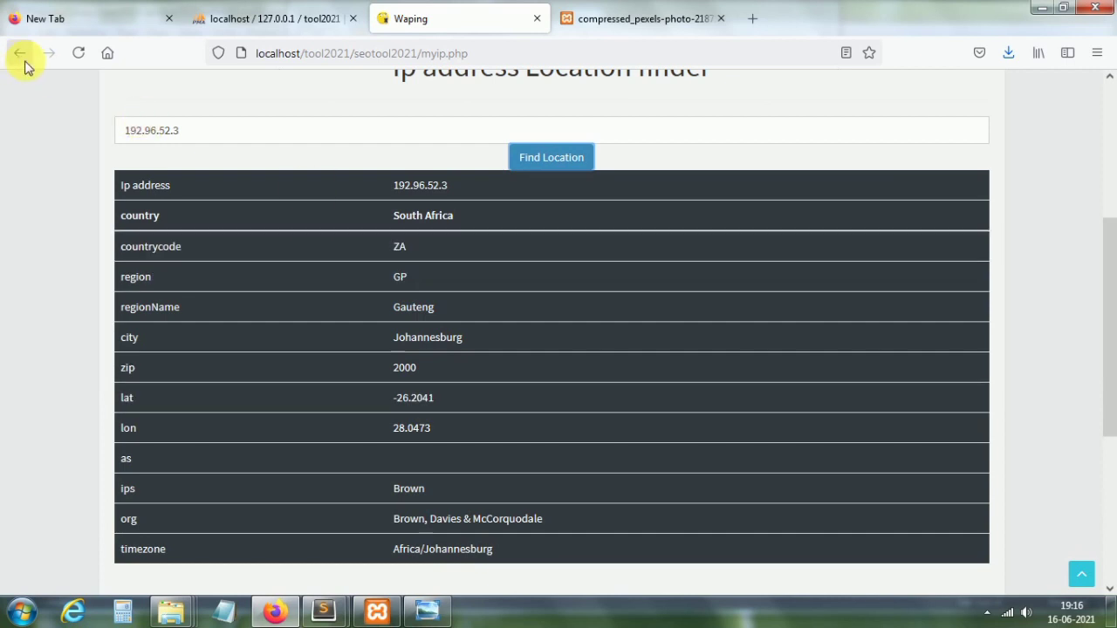
Step: Go to the home page and open the Dailymotion Thumb tool
{"action": "left_click_drag", "start_coordinate": [1107, 294], "coordinate": [1108, 175]}
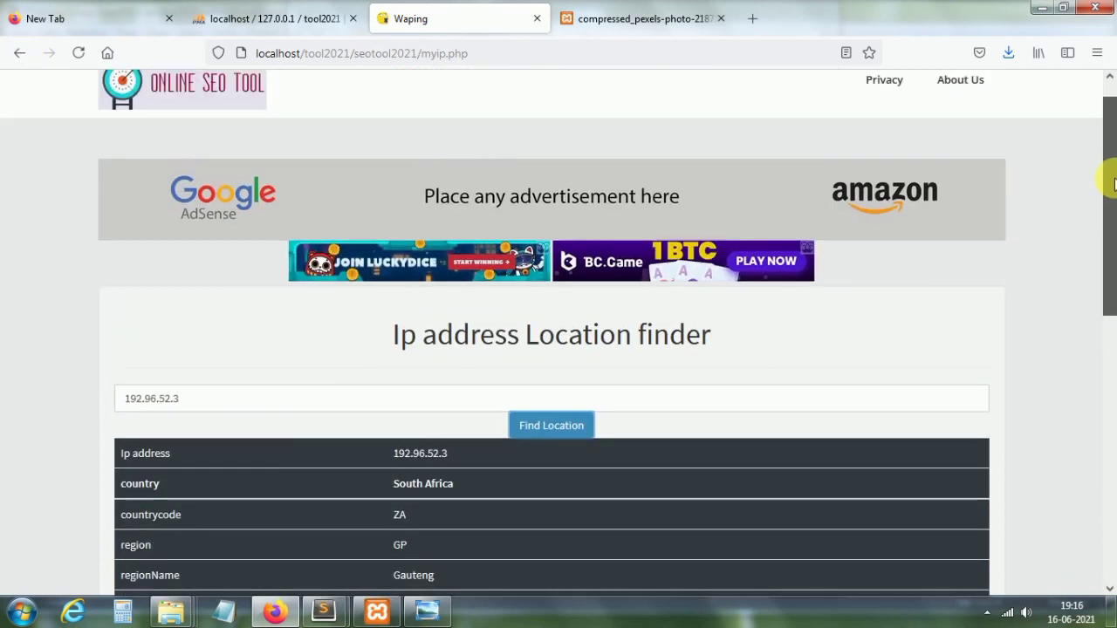
{"action": "left_click", "coordinate": [175, 92]}
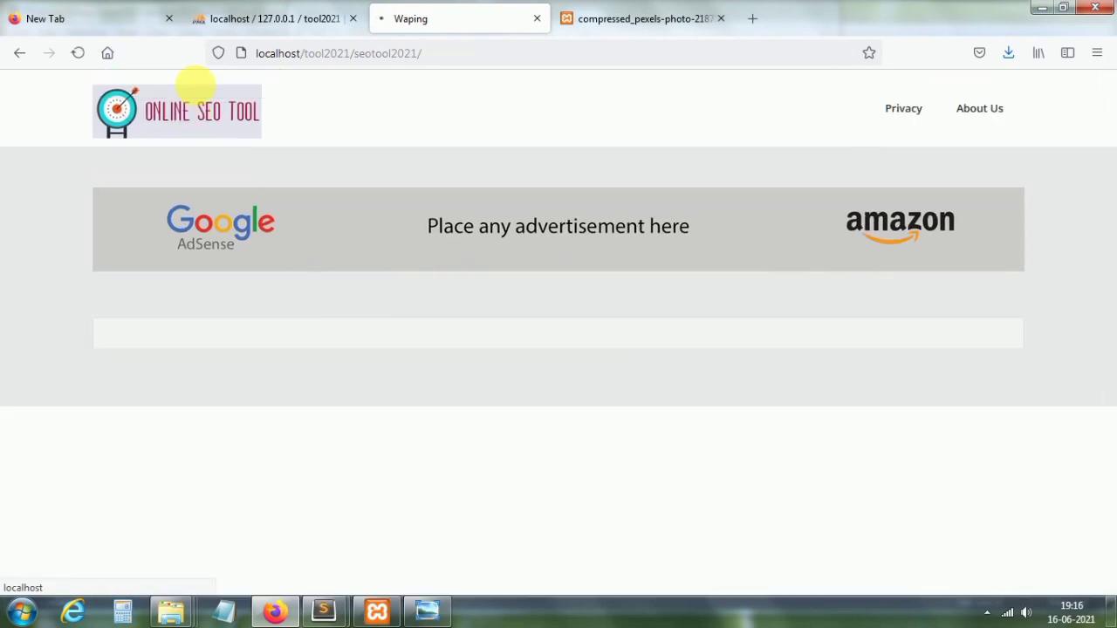
{"action": "left_click_drag", "start_coordinate": [1108, 218], "coordinate": [1112, 536]}
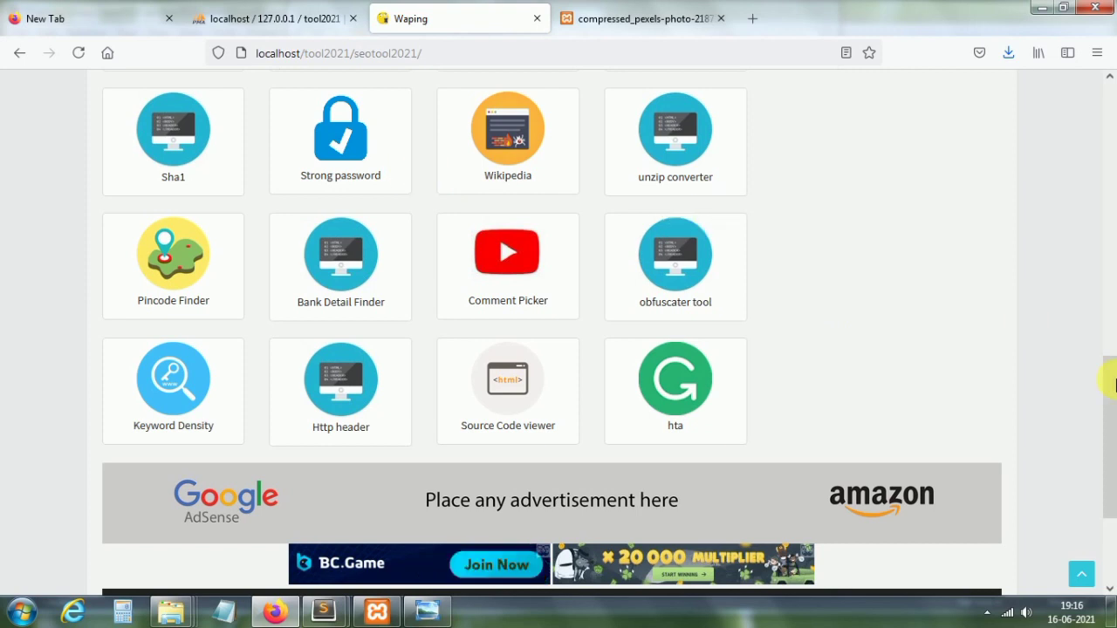
{"action": "left_click_drag", "start_coordinate": [1111, 399], "coordinate": [1112, 364]}
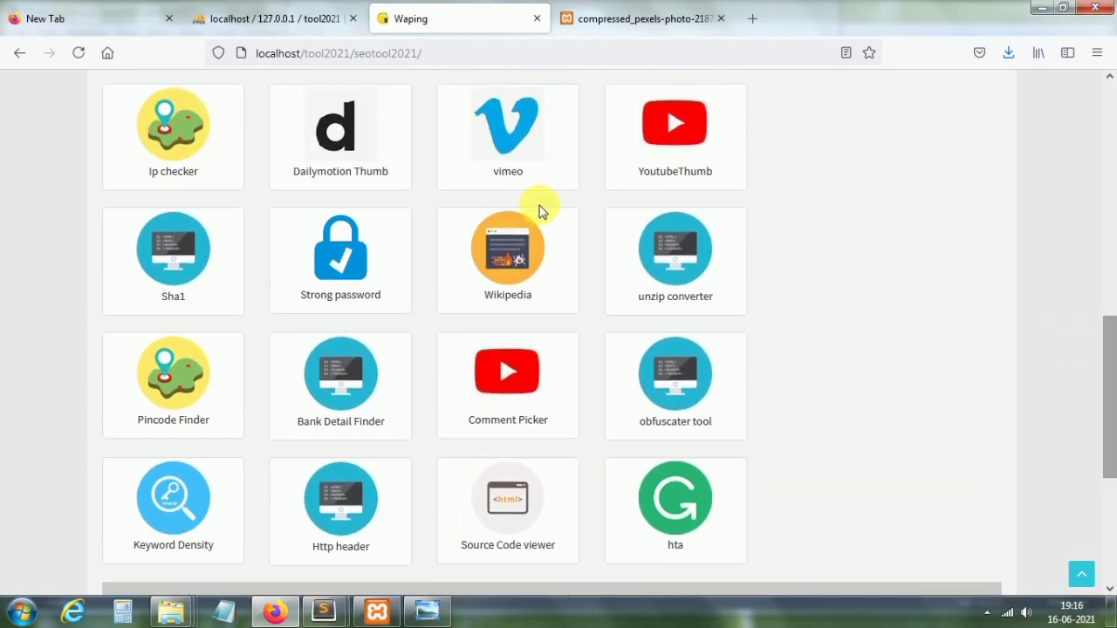
{"action": "left_click", "coordinate": [337, 139]}
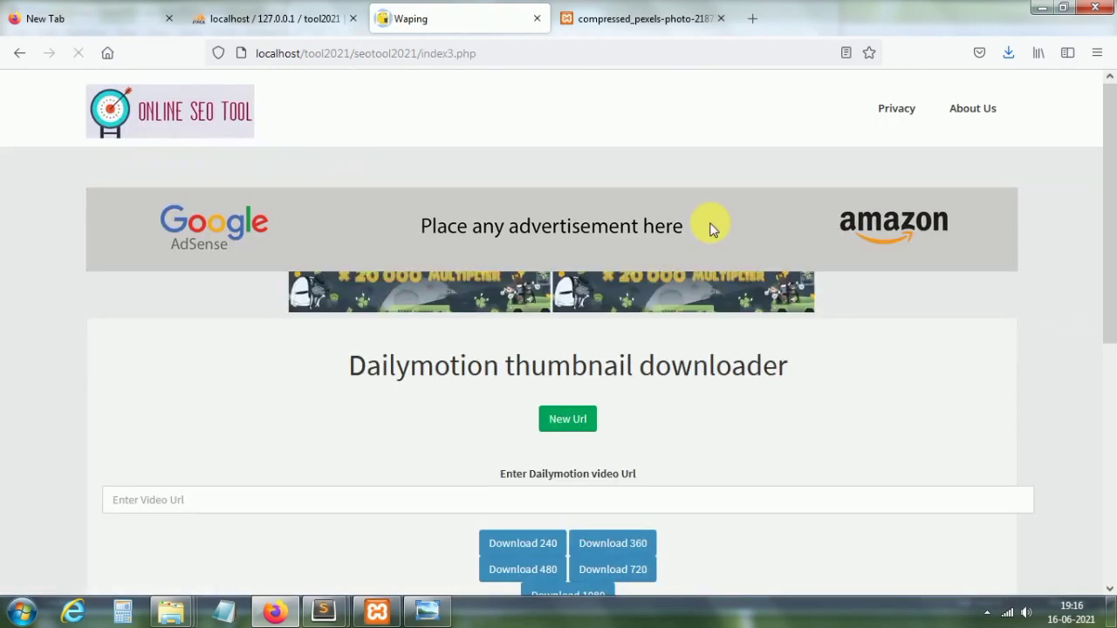
{"action": "left_click_drag", "start_coordinate": [1111, 316], "coordinate": [1112, 427]}
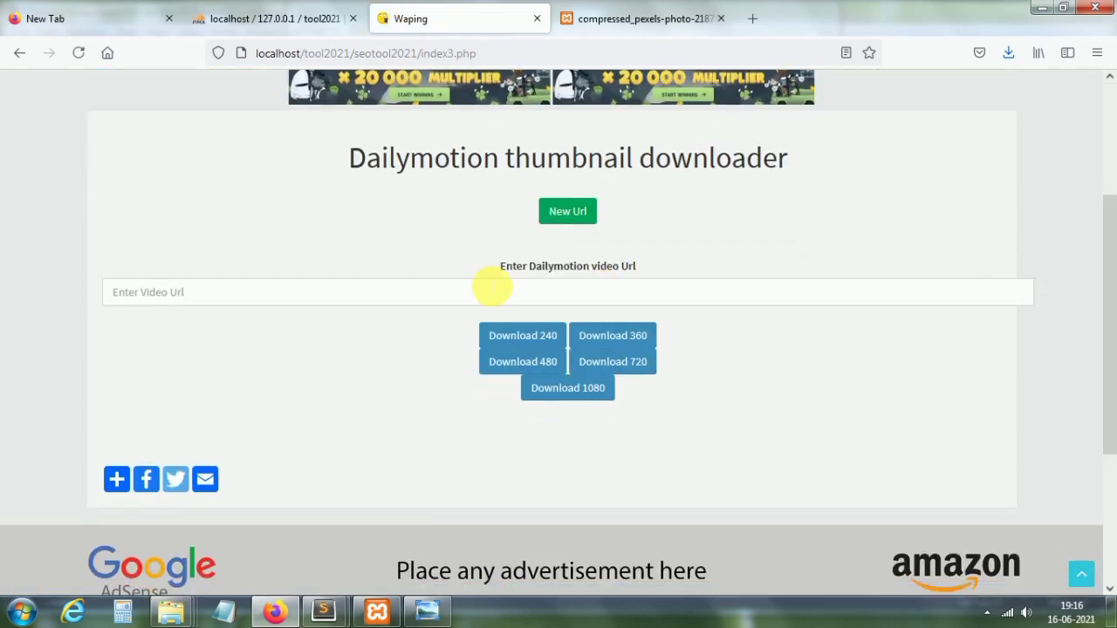
Step: Use the saved x17pcar video URL to fetch the 240 thumbnail, then go back to the tools list
{"action": "left_click", "coordinate": [360, 291]}
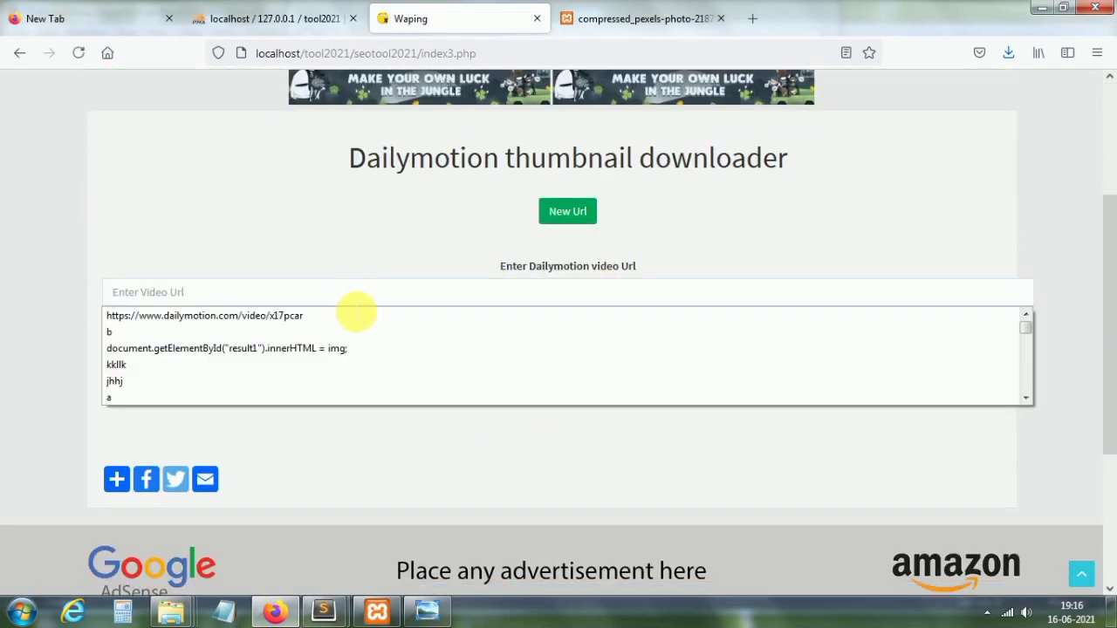
{"action": "left_click", "coordinate": [349, 314]}
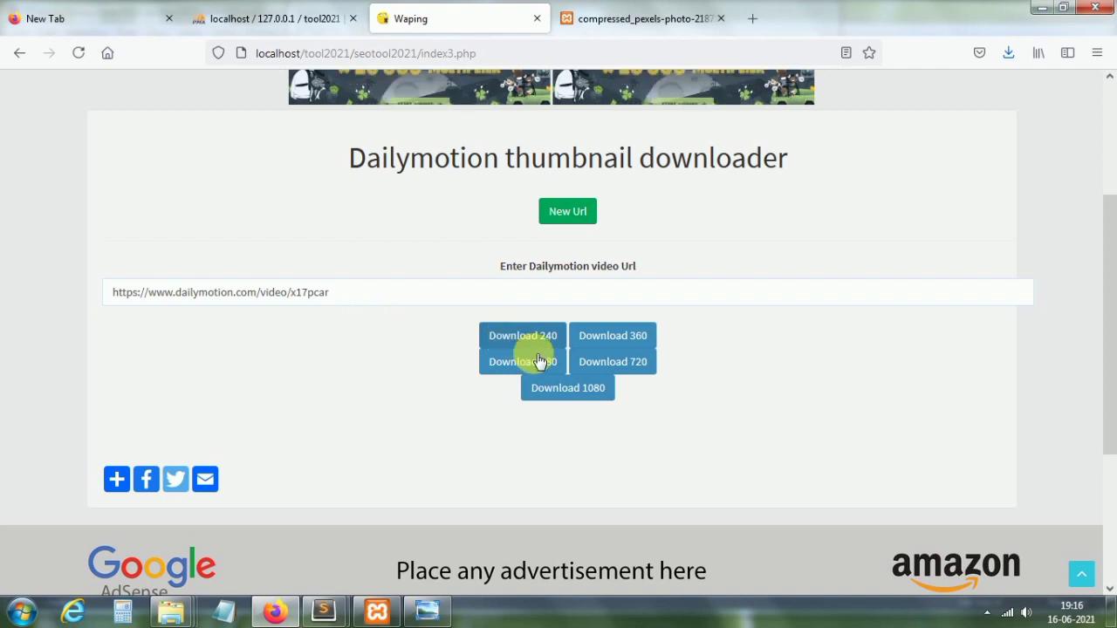
{"action": "left_click", "coordinate": [532, 342]}
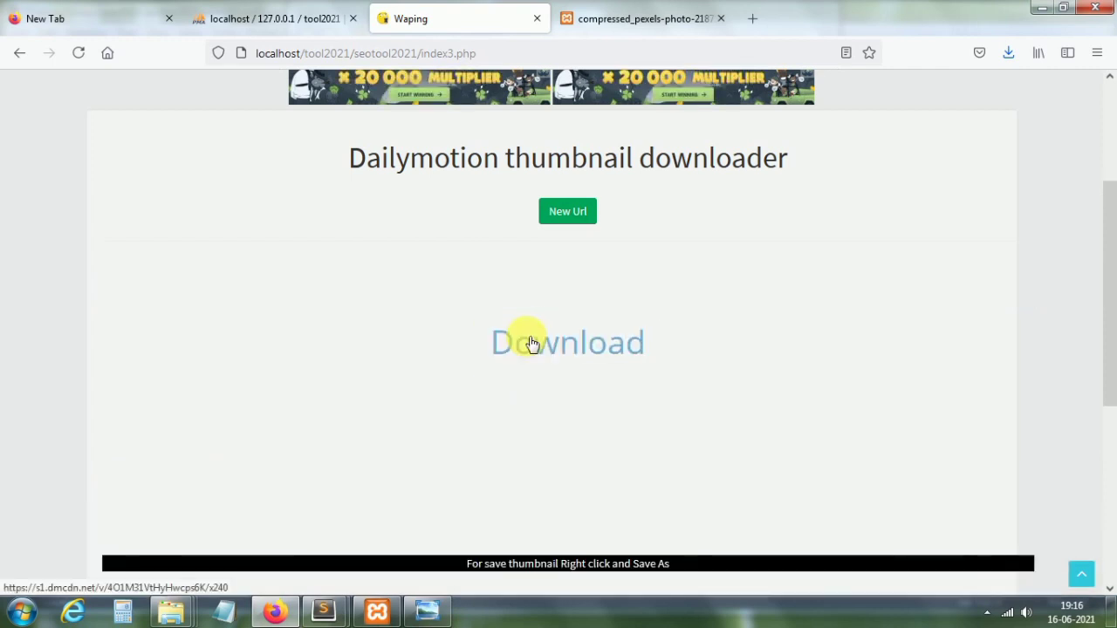
{"action": "scroll", "coordinate": [1107, 327], "scroll_direction": "down", "scroll_amount": 3}
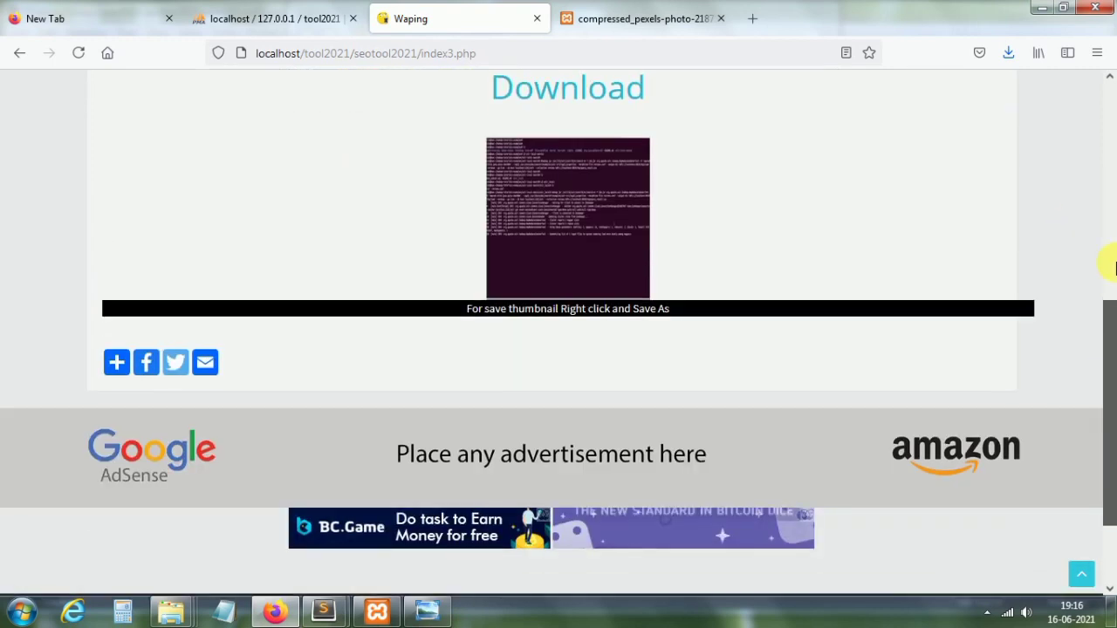
{"action": "scroll", "coordinate": [1107, 261], "scroll_direction": "up", "scroll_amount": 5}
{"action": "left_click", "coordinate": [19, 53]}
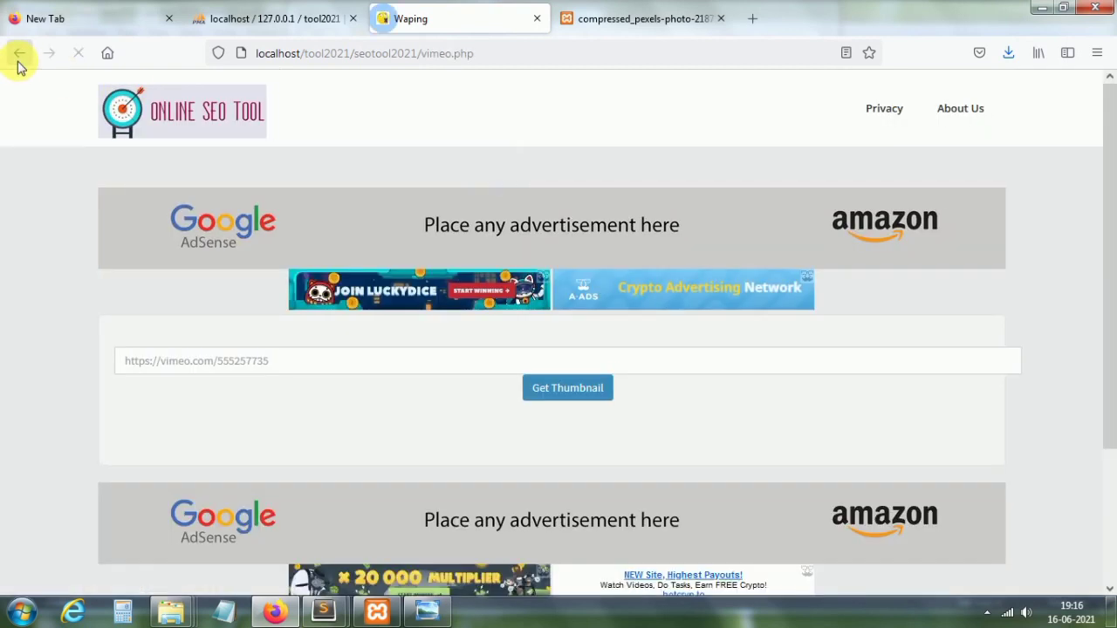
{"action": "left_click", "coordinate": [18, 58]}
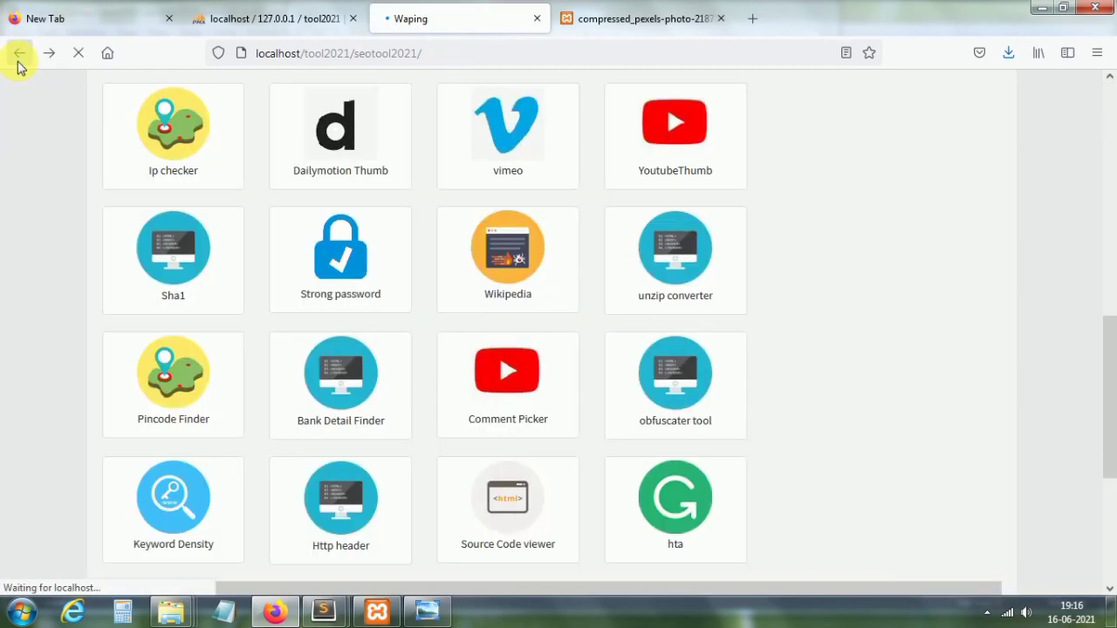
{"action": "left_click", "coordinate": [691, 169]}
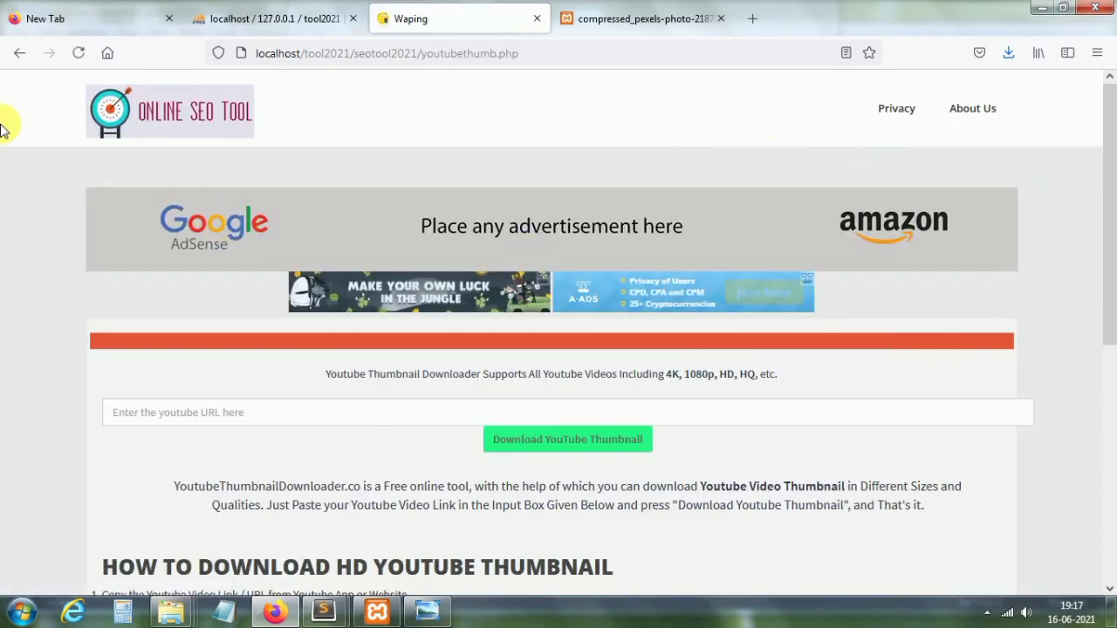
{"action": "left_click", "coordinate": [17, 57]}
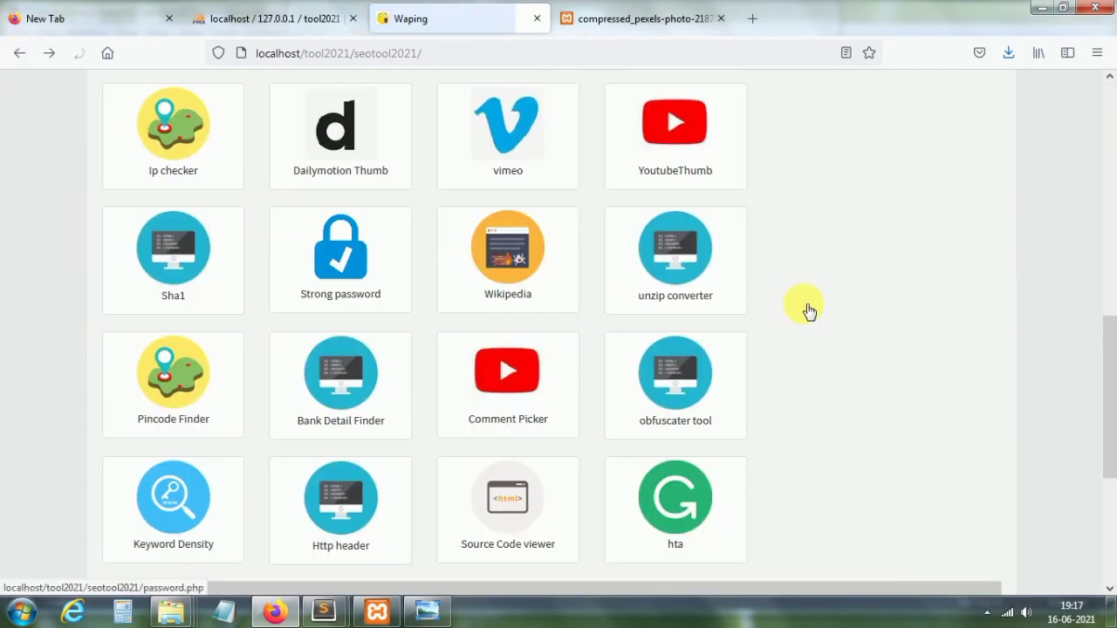
{"action": "left_click", "coordinate": [173, 267]}
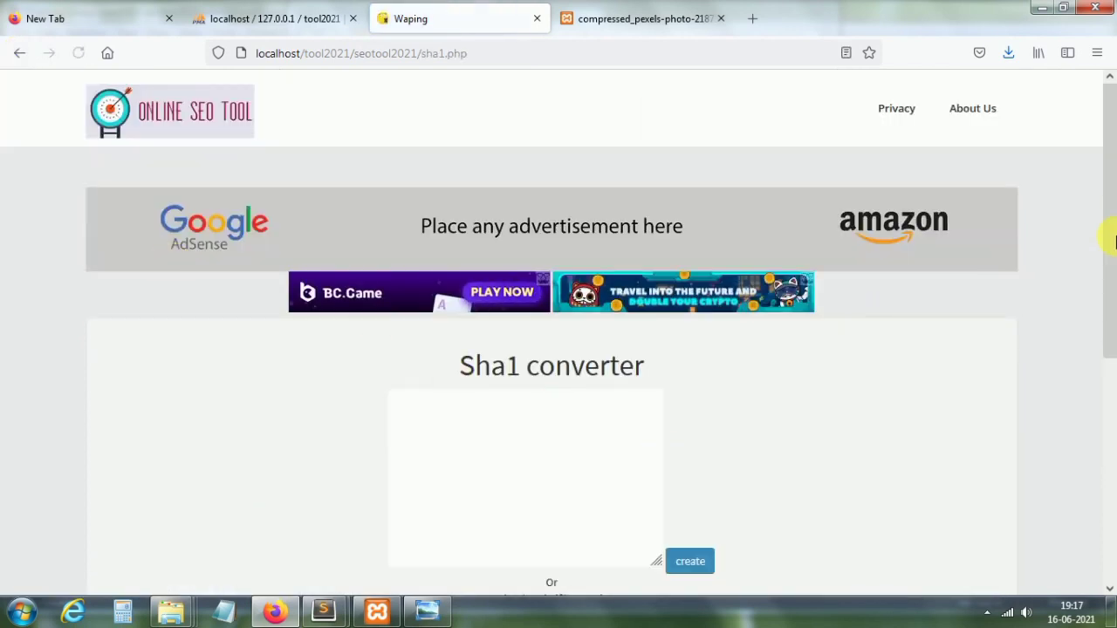
{"action": "scroll", "coordinate": [672, 319], "scroll_direction": "down", "scroll_amount": 3}
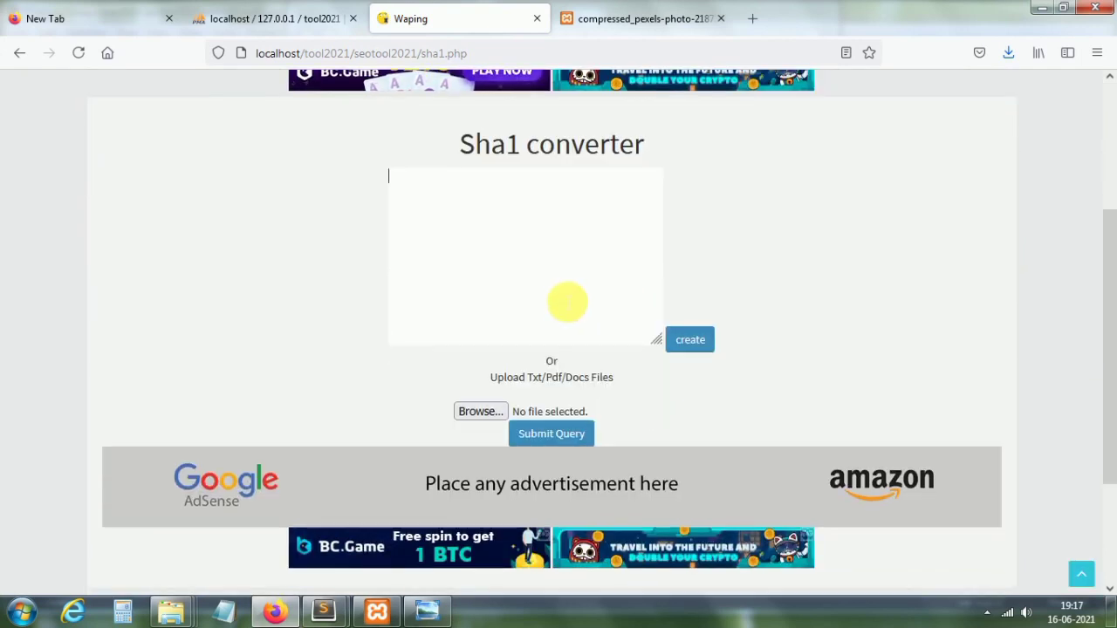
{"action": "type", "text": "p"}
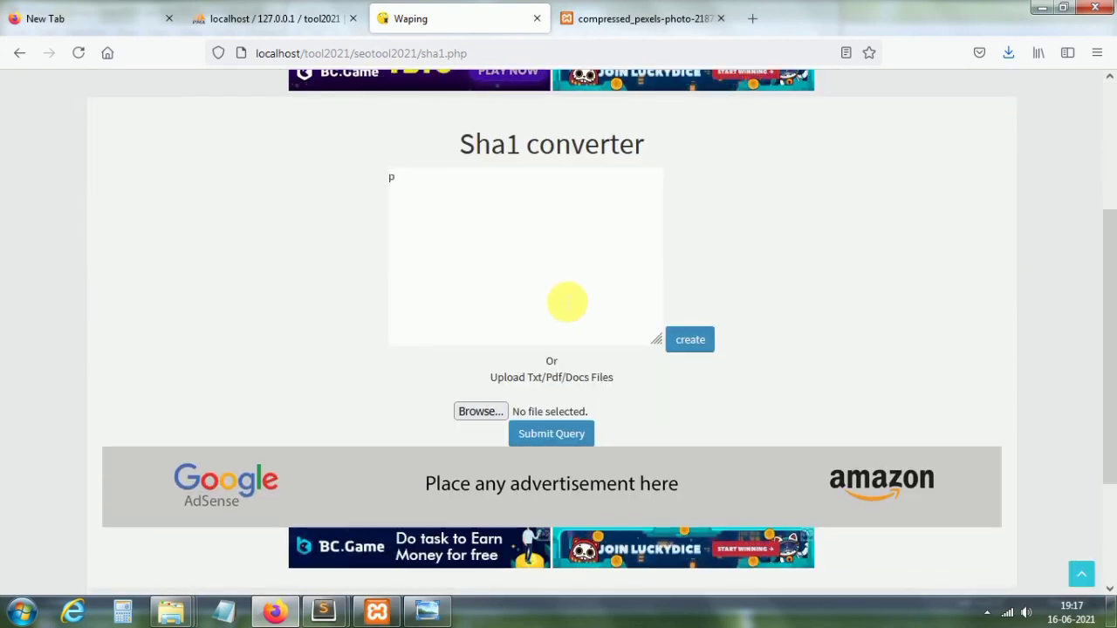
{"action": "type", "text": "lll"}
{"action": "left_click", "coordinate": [690, 339]}
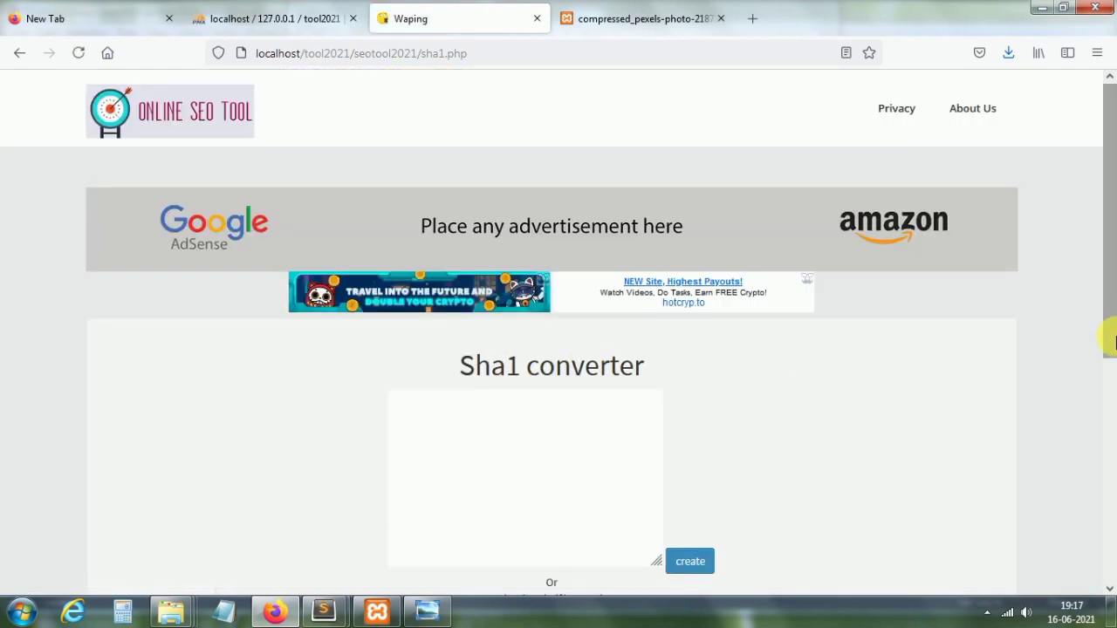
{"action": "scroll", "coordinate": [1110, 393], "scroll_direction": "down", "scroll_amount": 2}
{"action": "left_click_drag", "start_coordinate": [1110, 392], "coordinate": [1111, 362]}
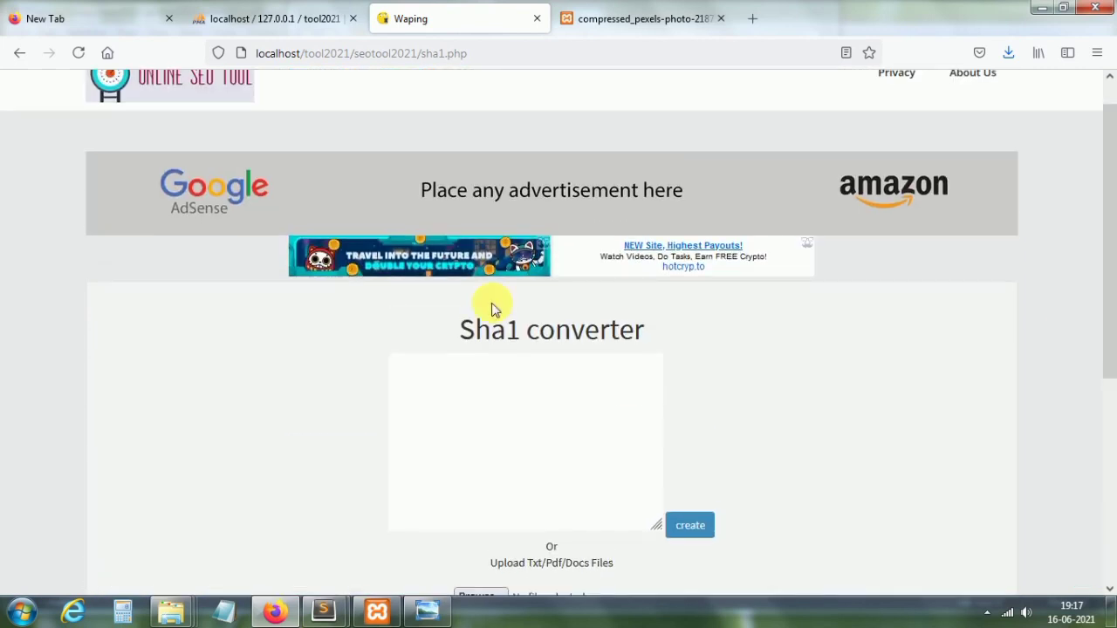
{"action": "left_click_drag", "start_coordinate": [491, 306], "coordinate": [619, 419]}
{"action": "left_click", "coordinate": [619, 418]}
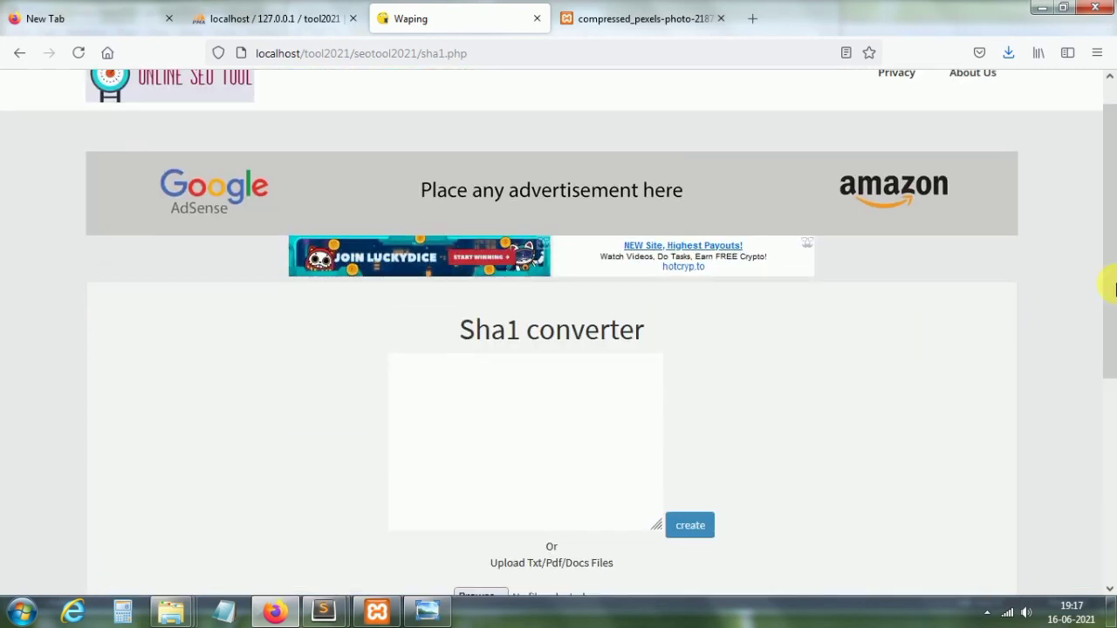
{"action": "scroll", "coordinate": [1110, 331], "scroll_direction": "down", "scroll_amount": 3}
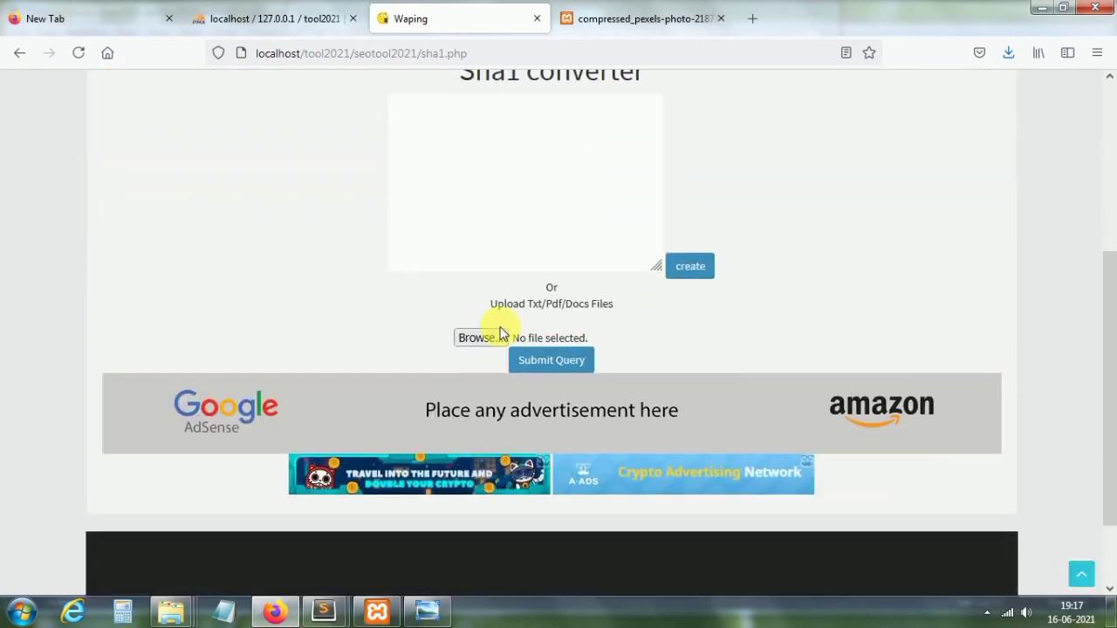
{"action": "left_click", "coordinate": [20, 57]}
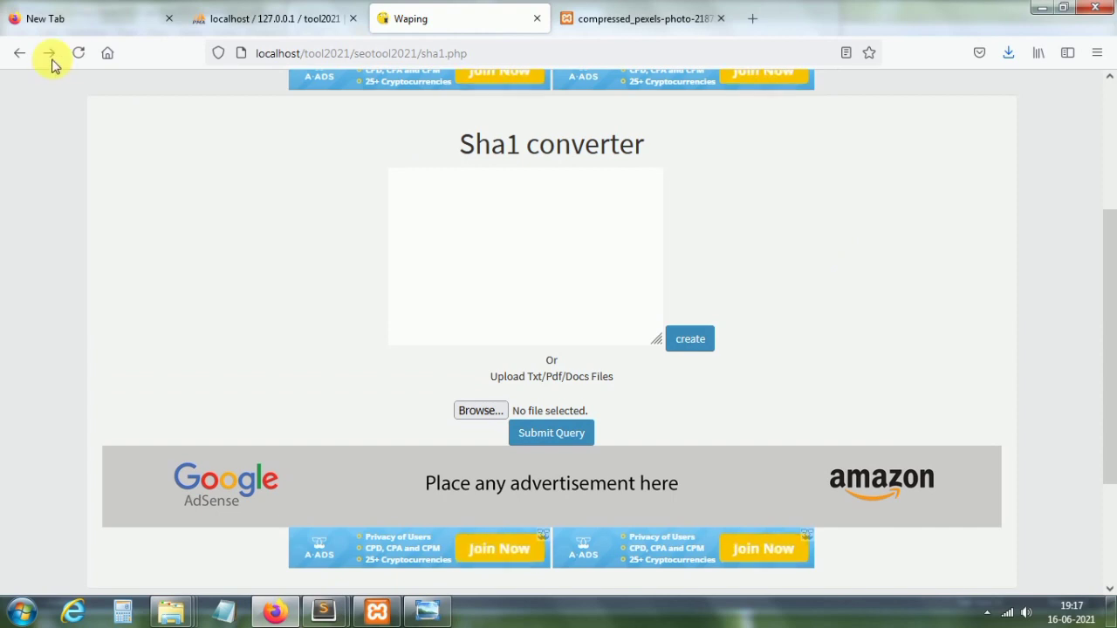
{"action": "left_click", "coordinate": [21, 56]}
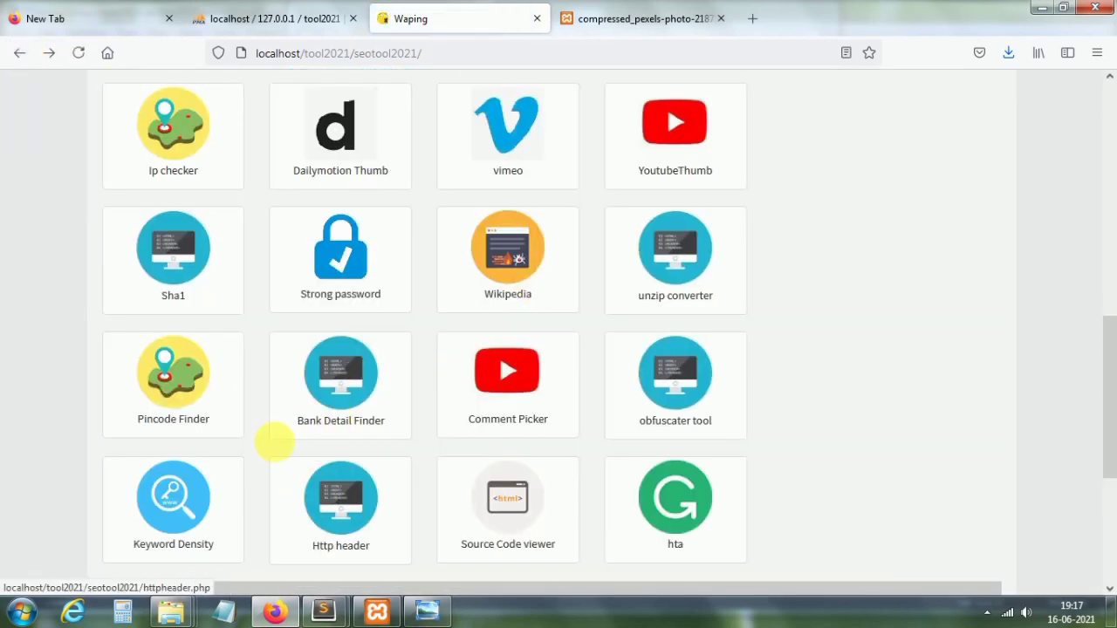
Step: Open the Strong password tool and generate several random passwords
{"action": "left_click", "coordinate": [345, 277]}
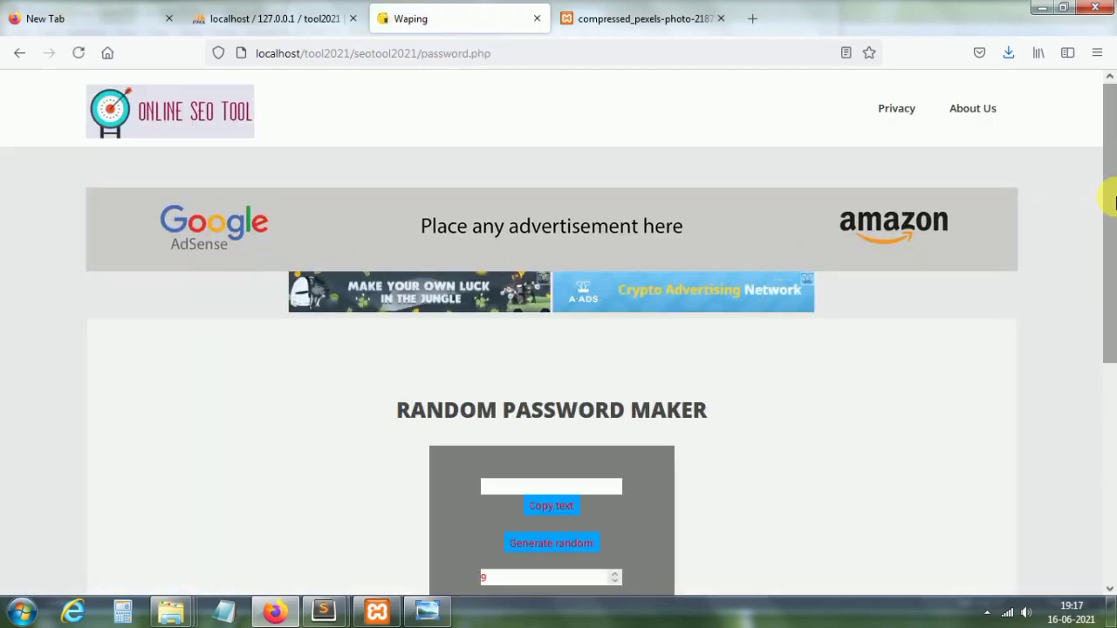
{"action": "left_click_drag", "start_coordinate": [1112, 200], "coordinate": [623, 327]}
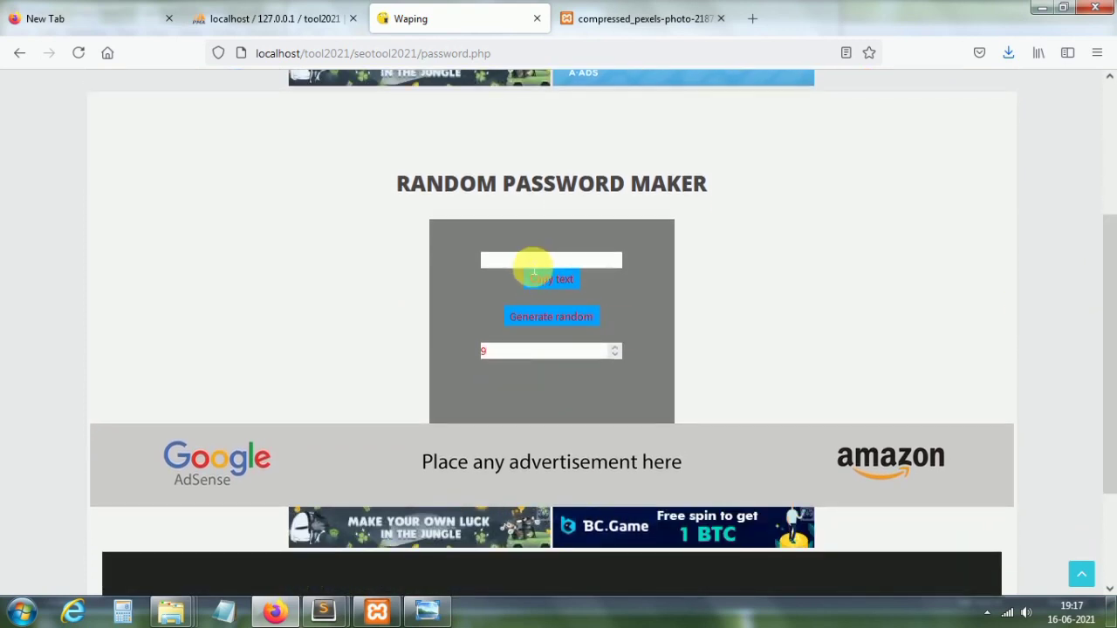
{"action": "left_click", "coordinate": [539, 319]}
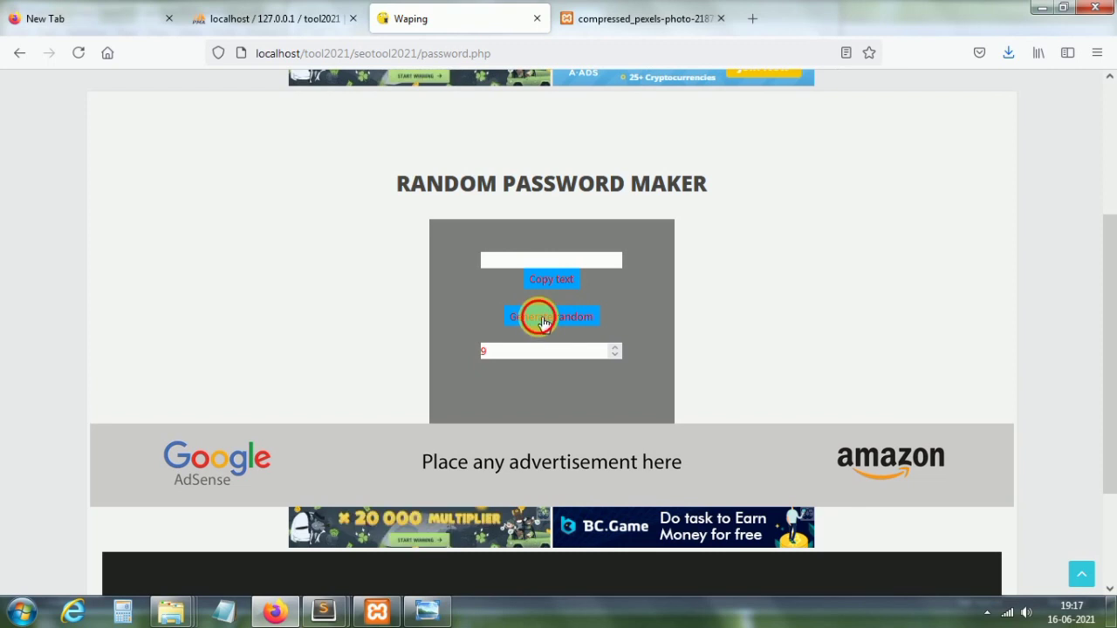
{"action": "left_click", "coordinate": [543, 321]}
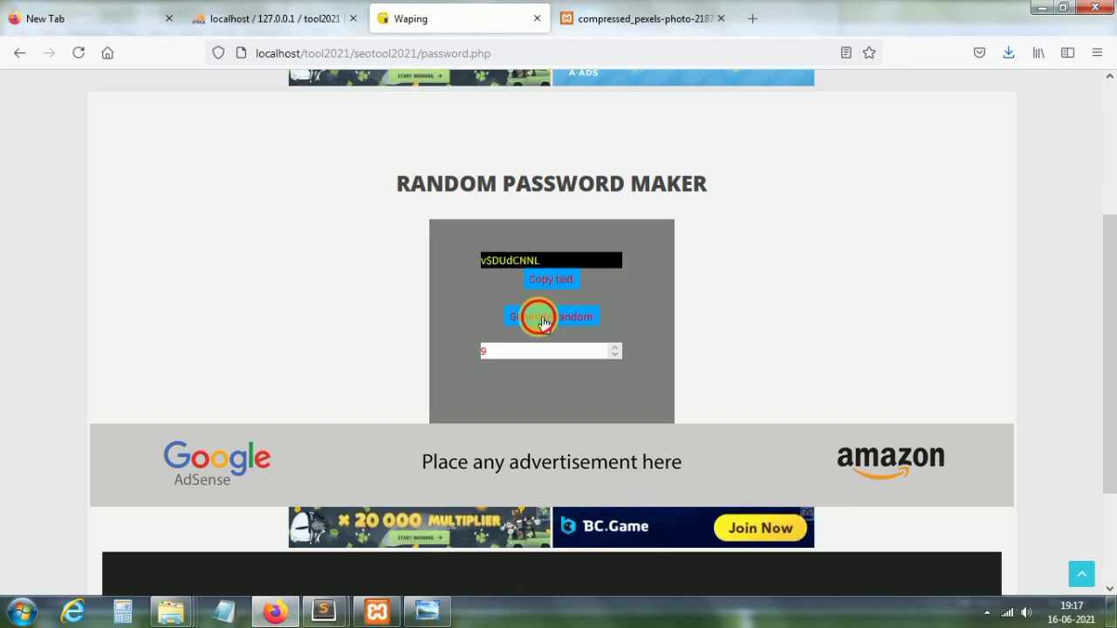
{"action": "left_click", "coordinate": [542, 321]}
{"action": "left_click", "coordinate": [543, 321]}
{"action": "left_click", "coordinate": [543, 322]}
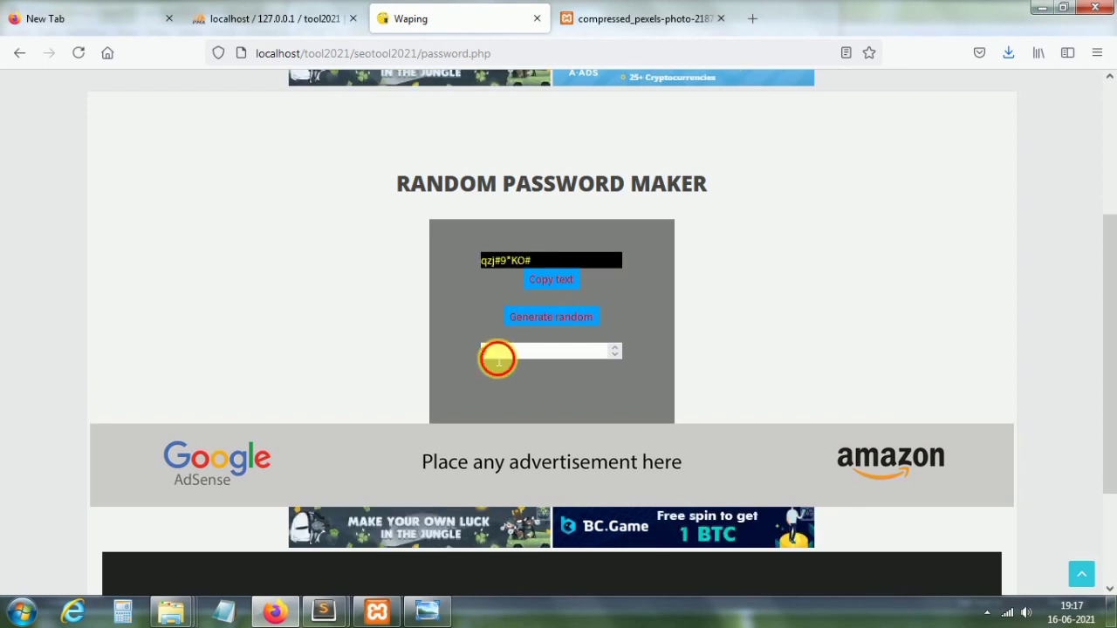
Step: Set the password length to 3 and generate a few 3-character passwords
{"action": "left_click", "coordinate": [497, 354]}
{"action": "type", "text": "3"}
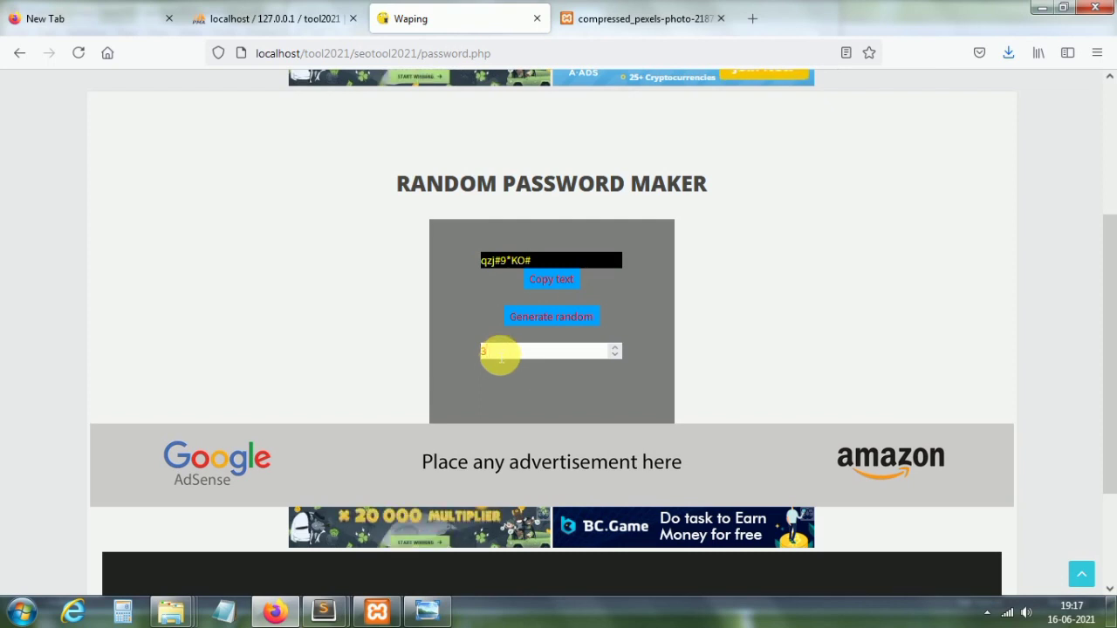
{"action": "left_click", "coordinate": [554, 324]}
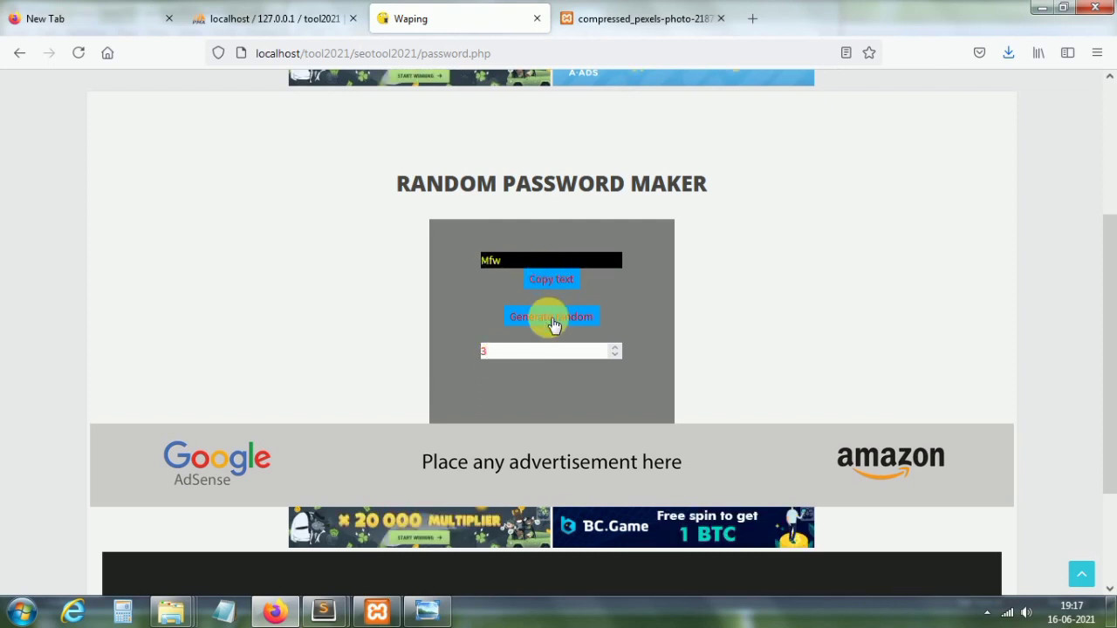
{"action": "left_click", "coordinate": [554, 324]}
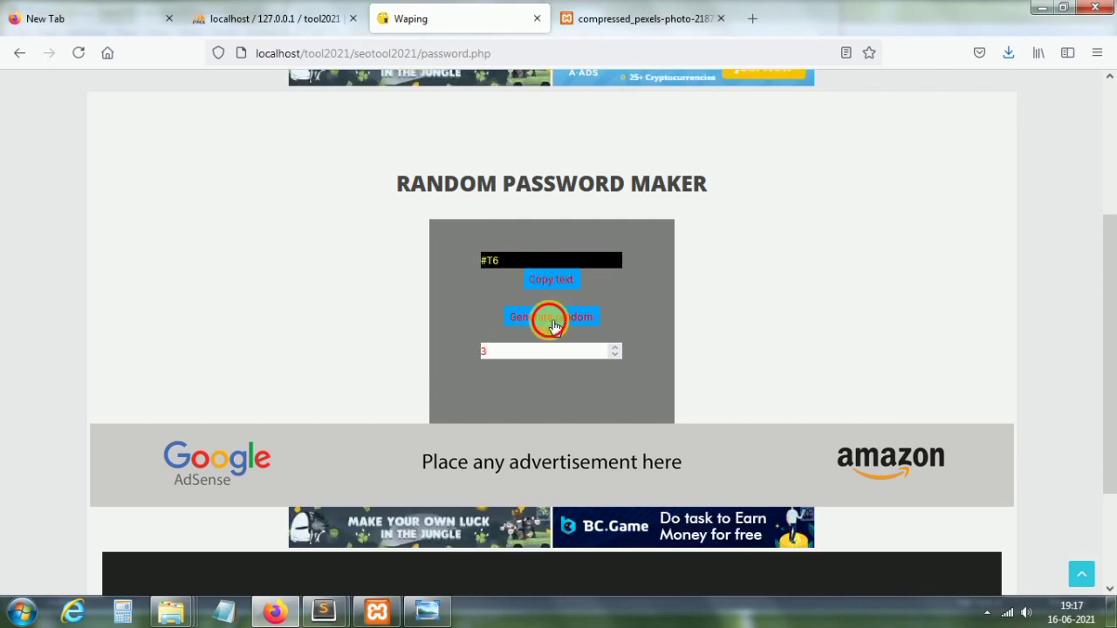
{"action": "left_click", "coordinate": [554, 325]}
Step: Change the length back to 8 and generate several 8-character passwords
{"action": "left_click", "coordinate": [528, 351]}
{"action": "key", "text": "BackSpace"}
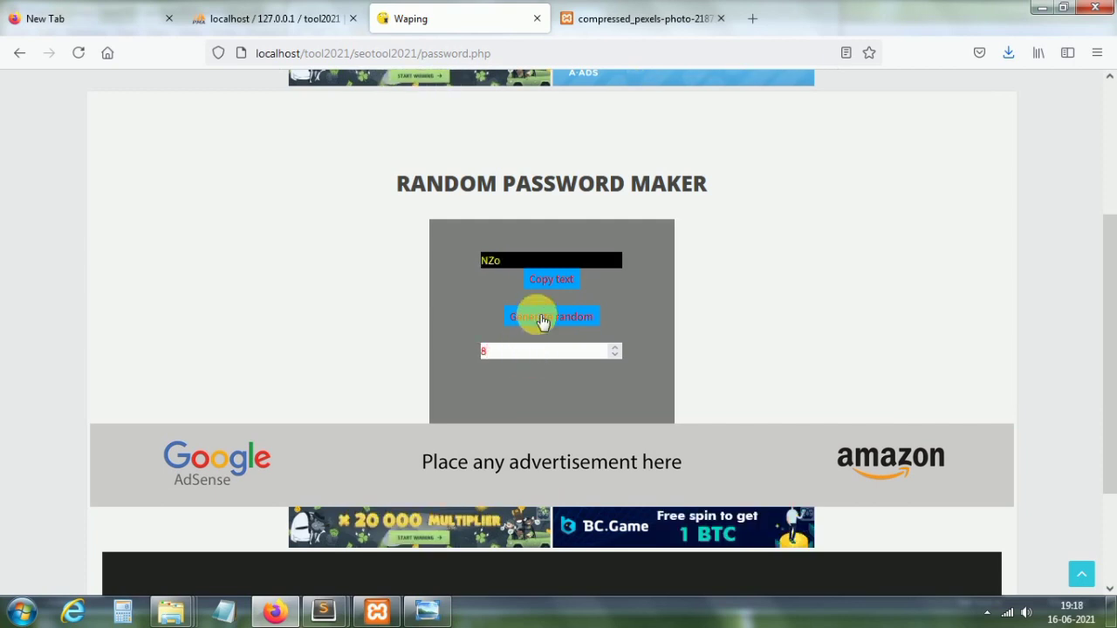
{"action": "left_click", "coordinate": [541, 320]}
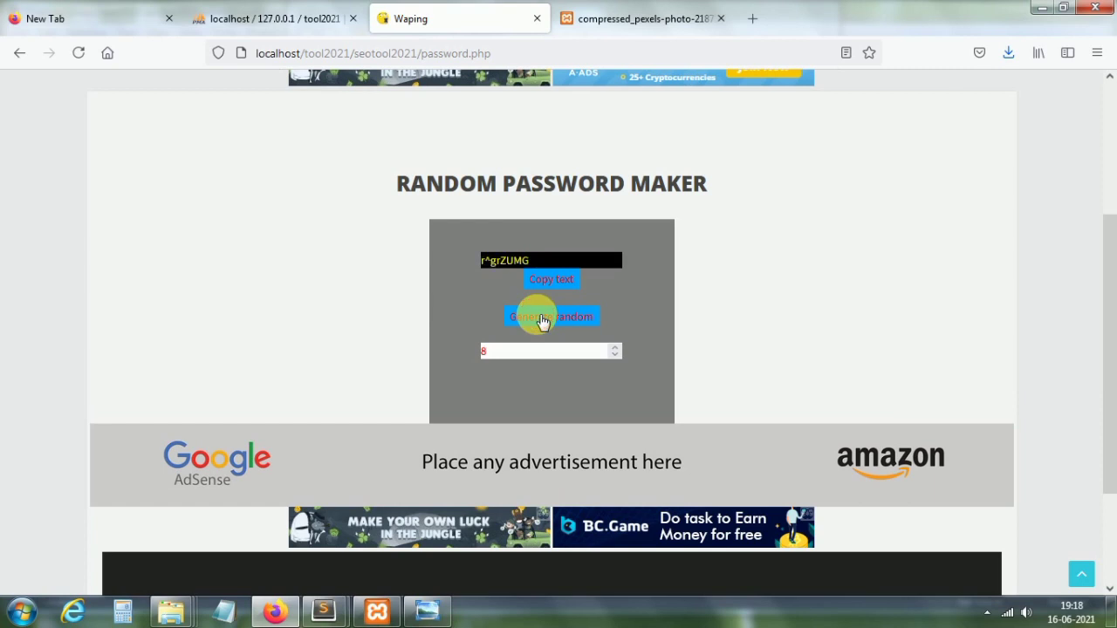
{"action": "left_click", "coordinate": [541, 319]}
{"action": "left_click", "coordinate": [542, 320]}
{"action": "left_click", "coordinate": [542, 320]}
{"action": "left_click", "coordinate": [542, 319]}
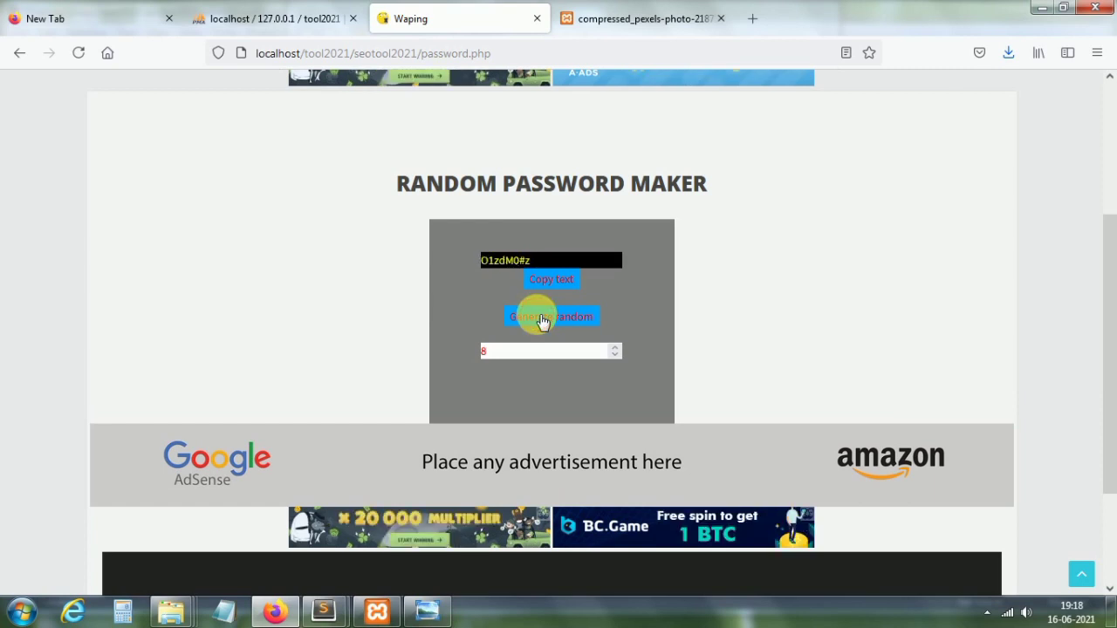
{"action": "left_click", "coordinate": [542, 319]}
{"action": "left_click", "coordinate": [541, 319]}
Step: Copy the generated 8-character password to the clipboard and dismiss the confirmation
{"action": "left_click", "coordinate": [548, 284]}
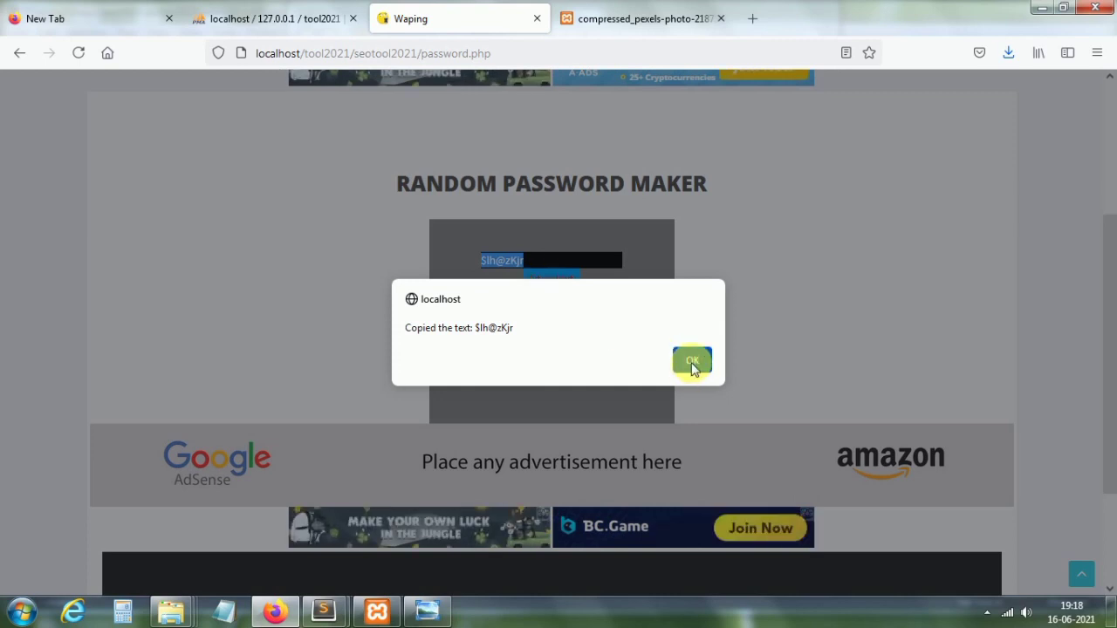
{"action": "left_click", "coordinate": [691, 361]}
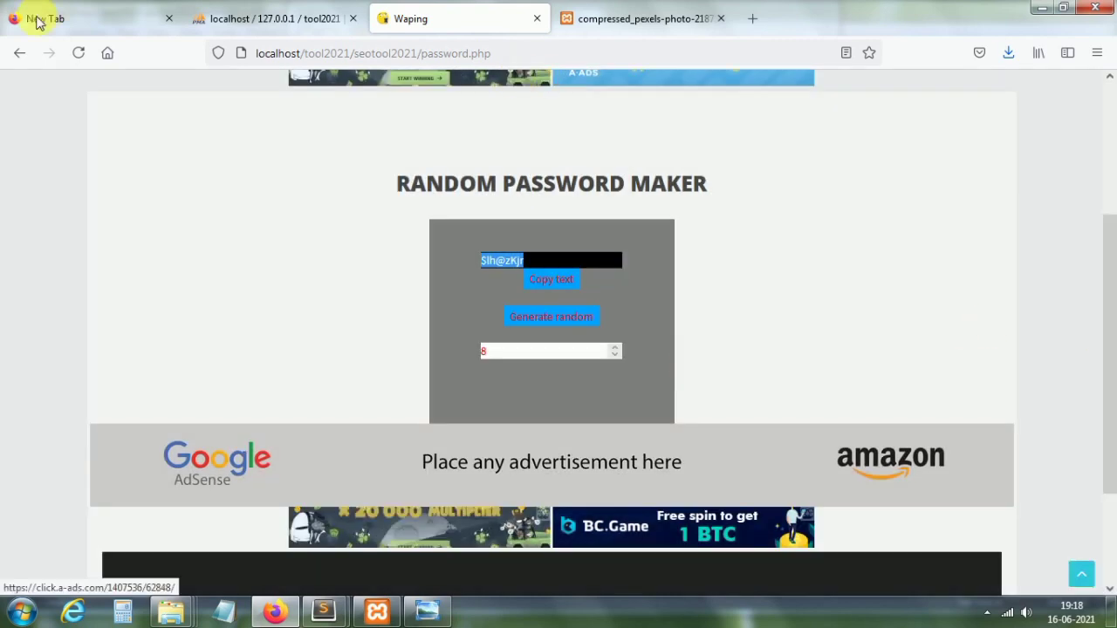
{"action": "scroll", "coordinate": [1113, 332], "scroll_direction": "up", "scroll_amount": 3}
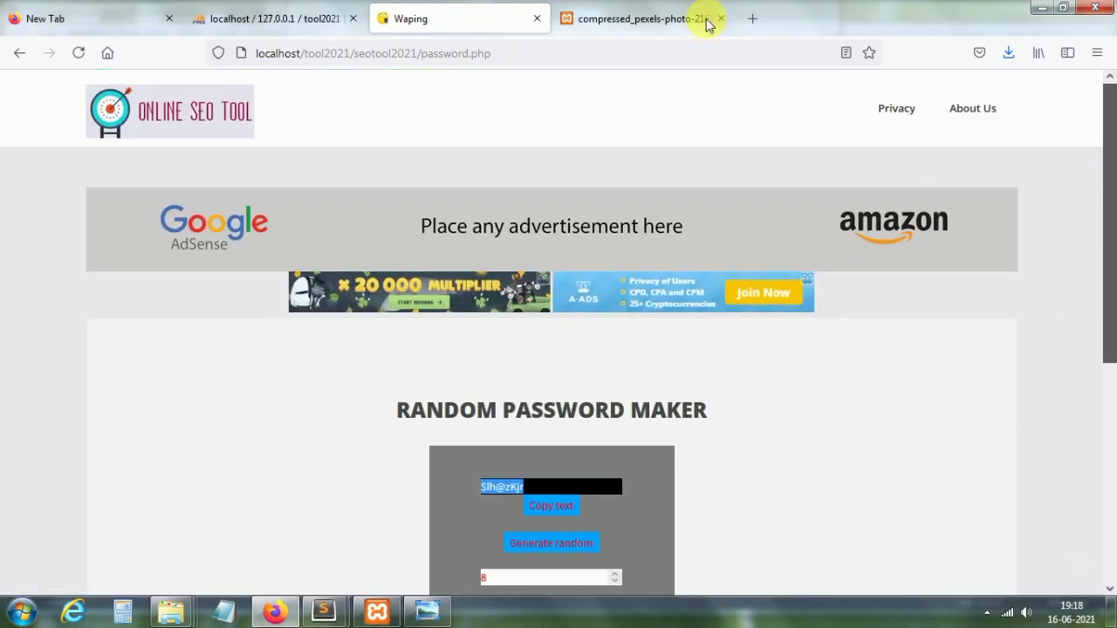
Step: Open the Free Wiki Search tool and search for 'love'
{"action": "left_click", "coordinate": [196, 123]}
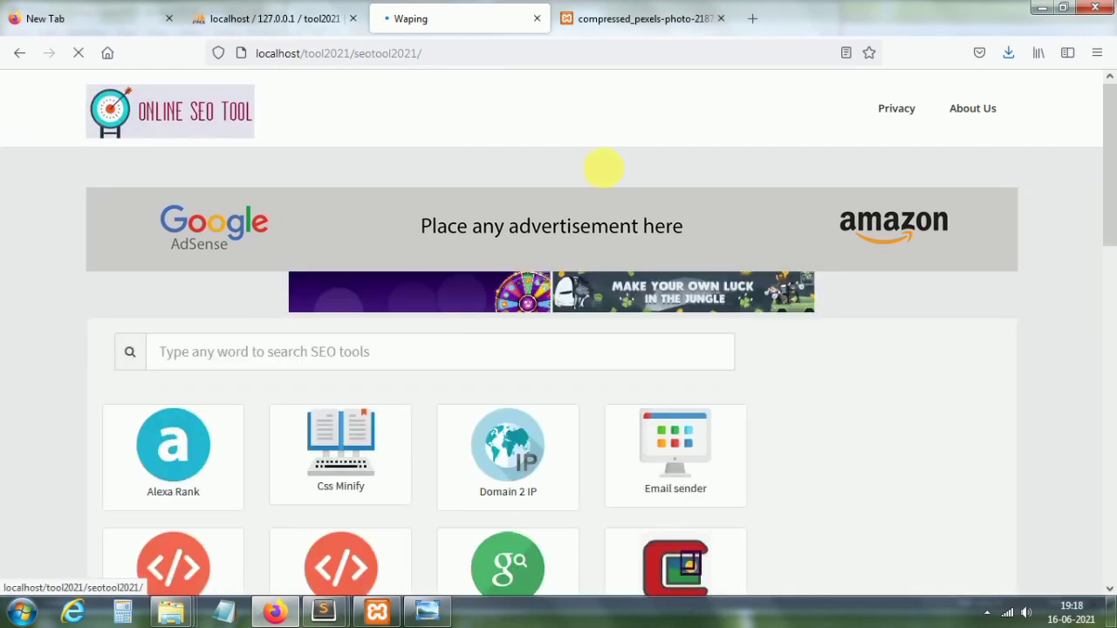
{"action": "left_click_drag", "start_coordinate": [1113, 197], "coordinate": [1113, 426]}
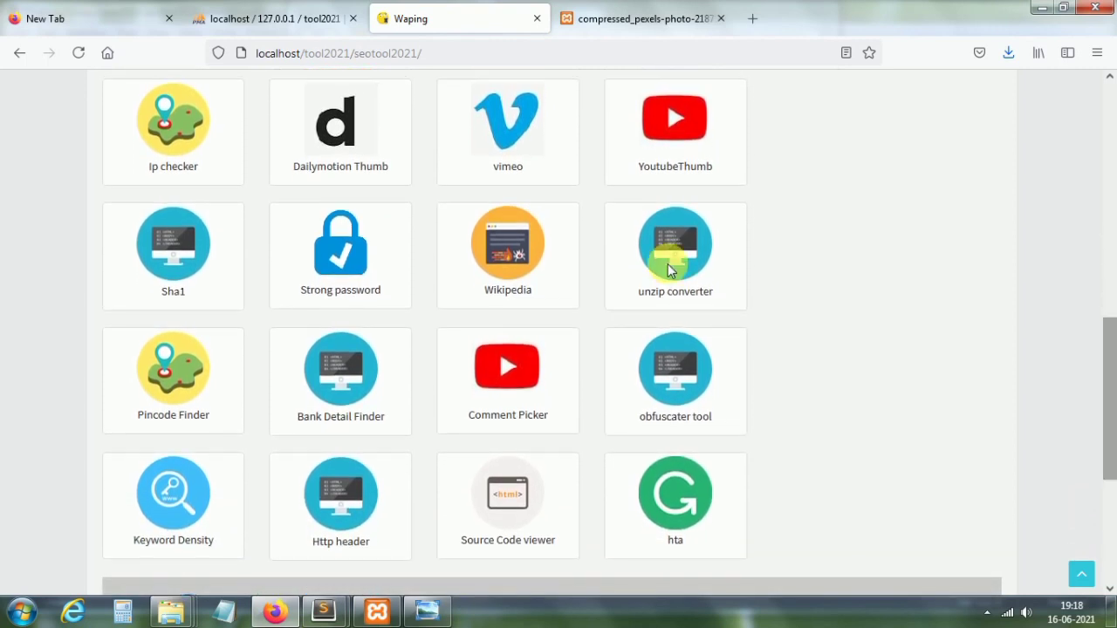
{"action": "left_click", "coordinate": [499, 275]}
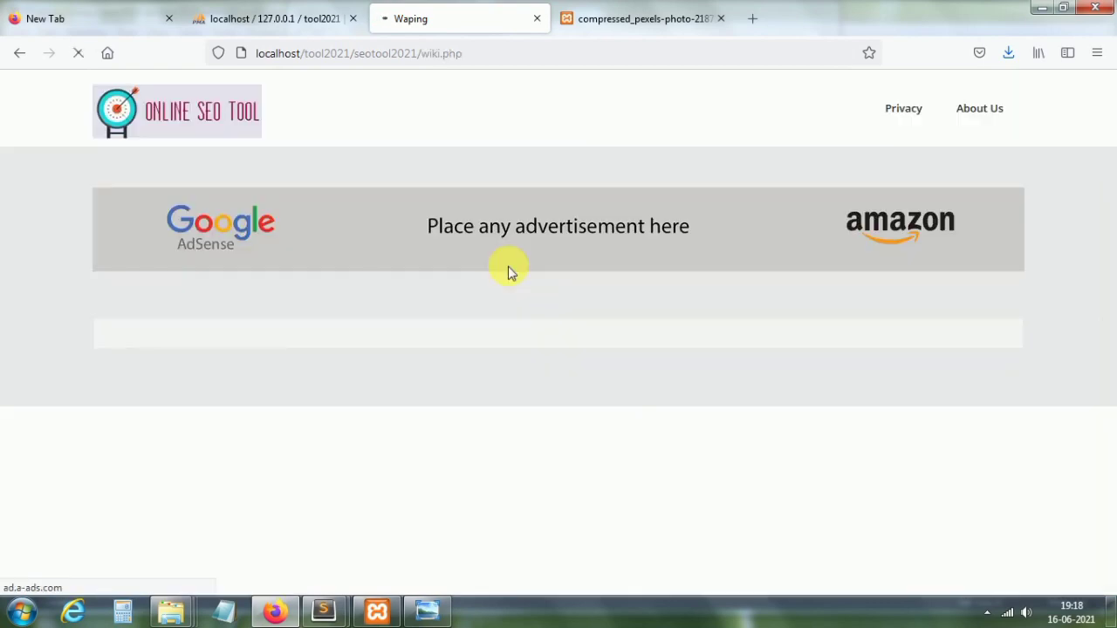
{"action": "scroll", "coordinate": [591, 259], "scroll_direction": "down", "scroll_amount": 3}
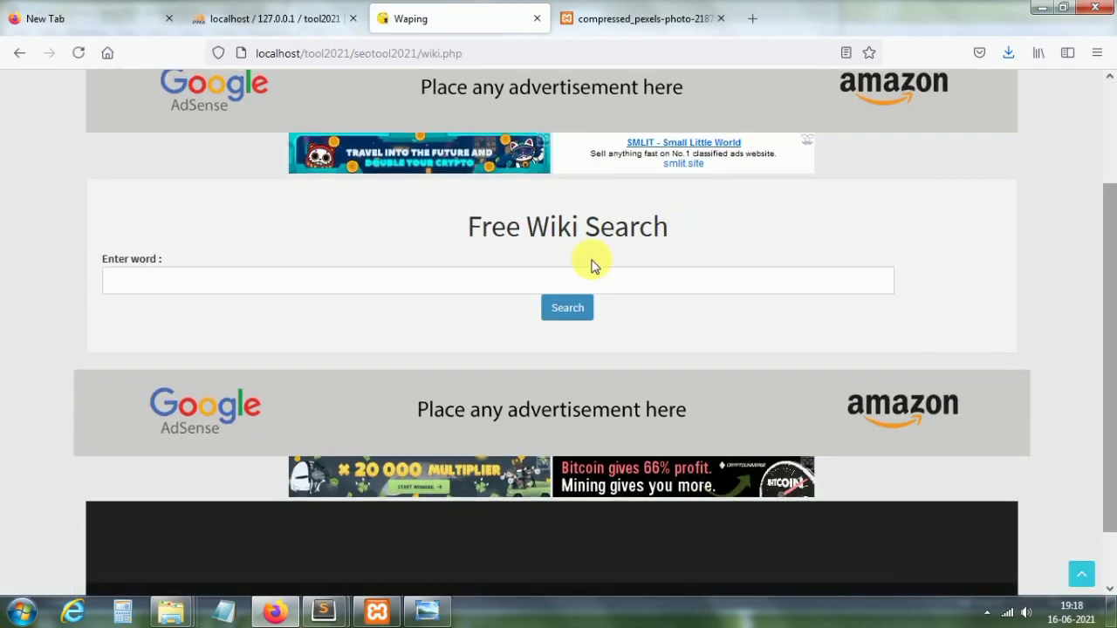
{"action": "left_click", "coordinate": [414, 286]}
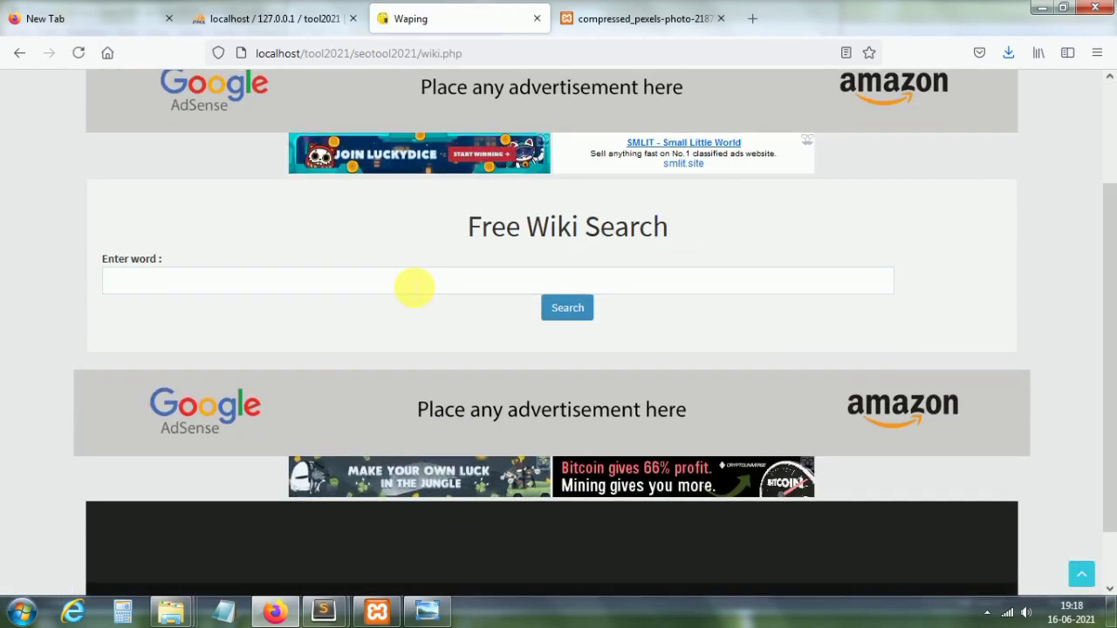
{"action": "left_click_drag", "start_coordinate": [1111, 312], "coordinate": [1109, 192]}
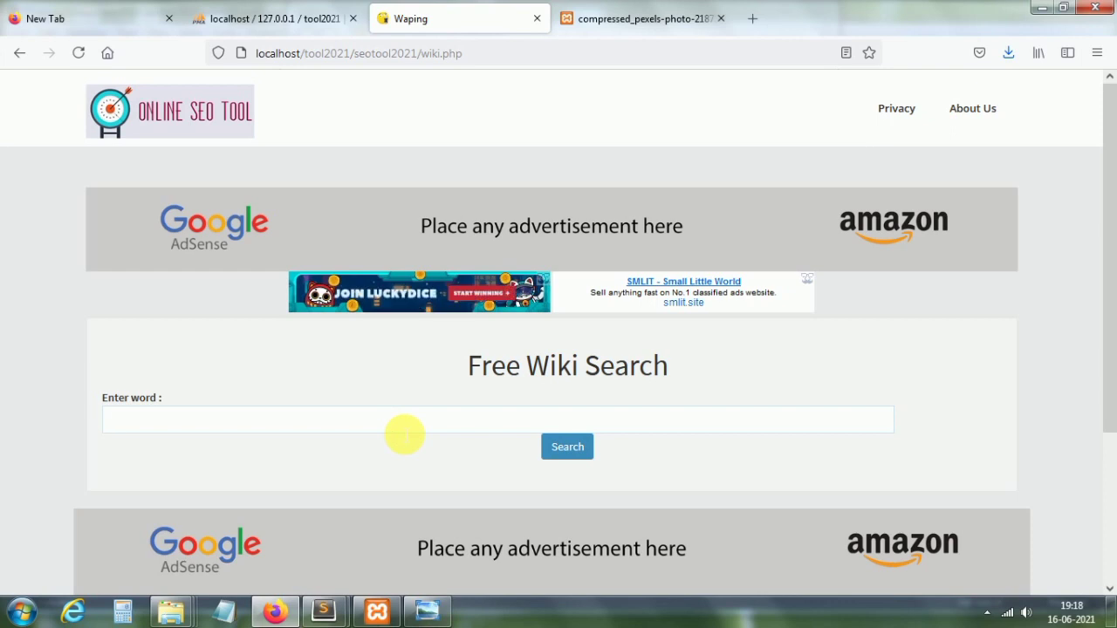
{"action": "type", "text": "r"}
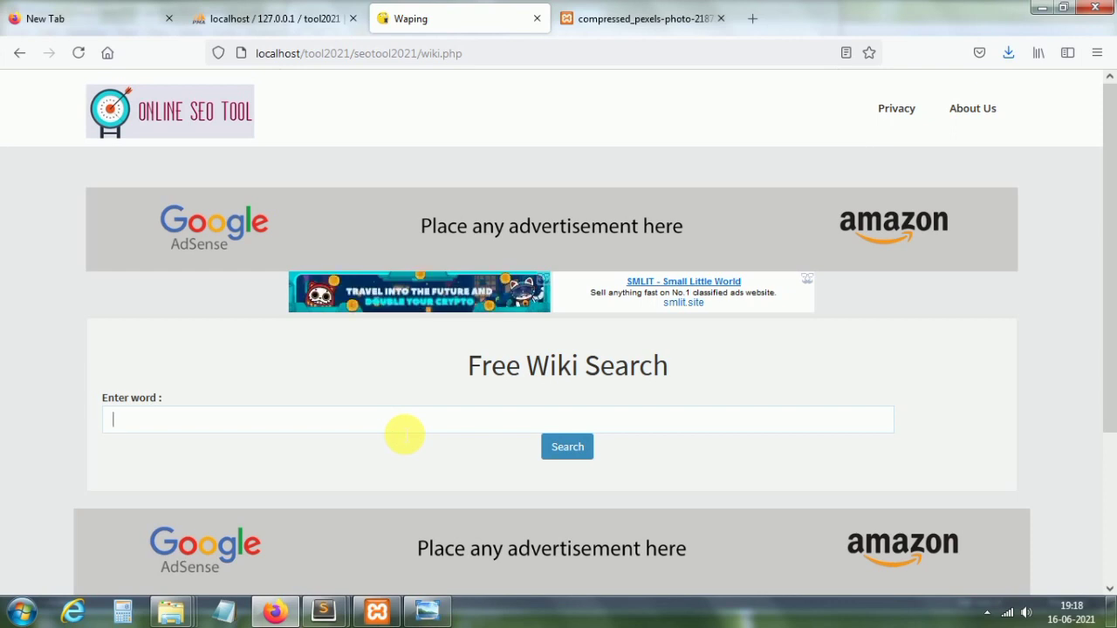
{"action": "left_click", "coordinate": [575, 449]}
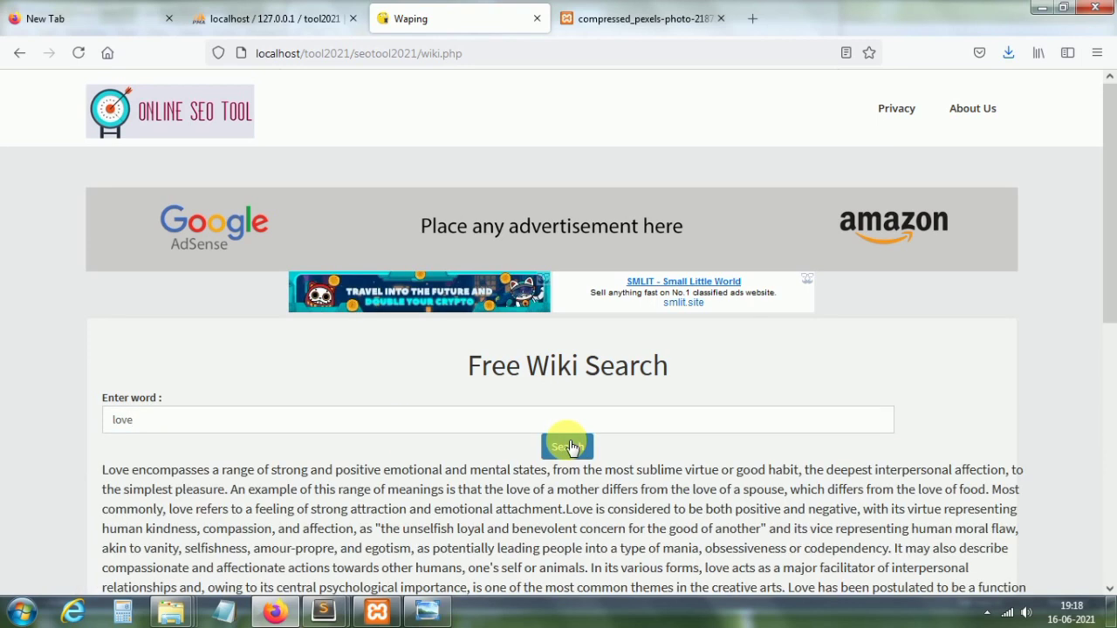
Step: Replace 'love' with 'education', search again and review the returned summary
{"action": "left_click_drag", "start_coordinate": [1107, 219], "coordinate": [1109, 354]}
{"action": "left_click_drag", "start_coordinate": [155, 175], "coordinate": [103, 165]}
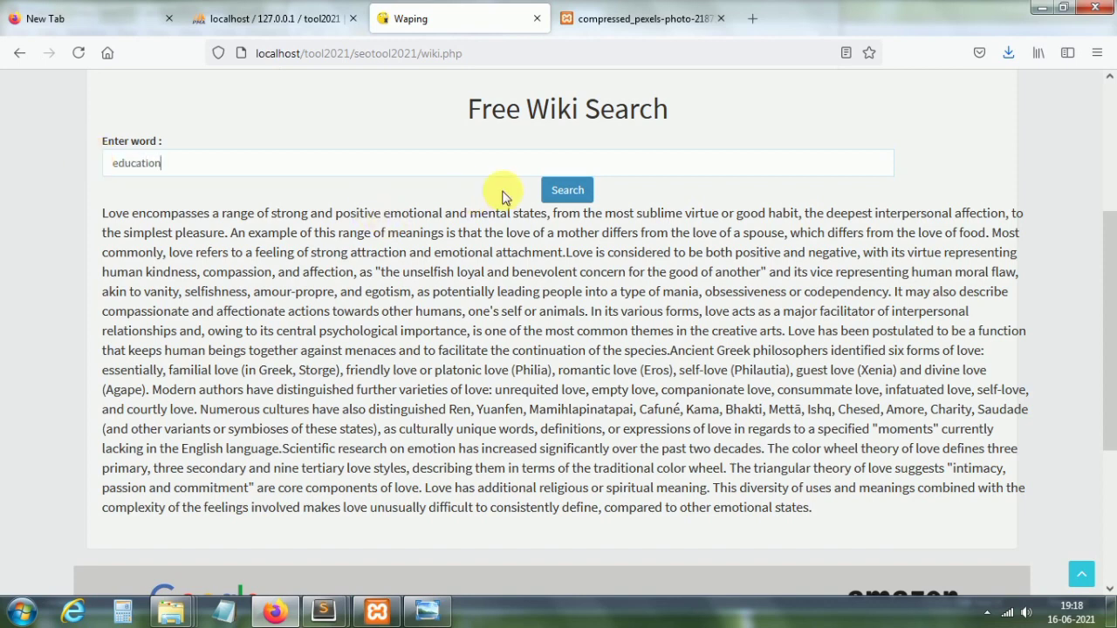
{"action": "left_click", "coordinate": [564, 199]}
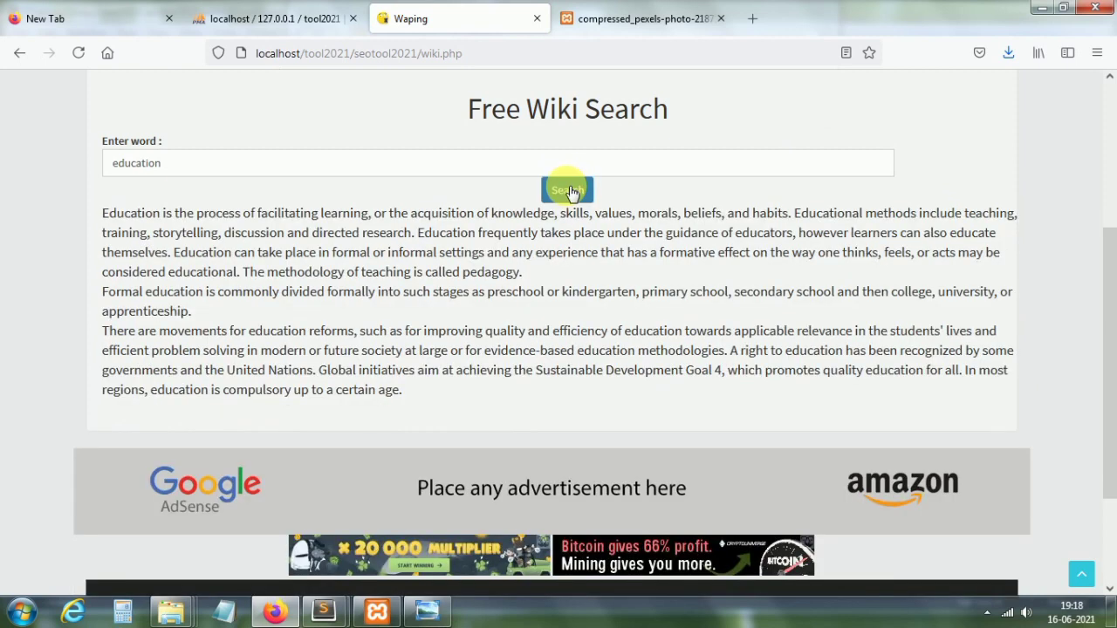
{"action": "left_click_drag", "start_coordinate": [102, 213], "coordinate": [419, 391]}
{"action": "left_click", "coordinate": [340, 311]}
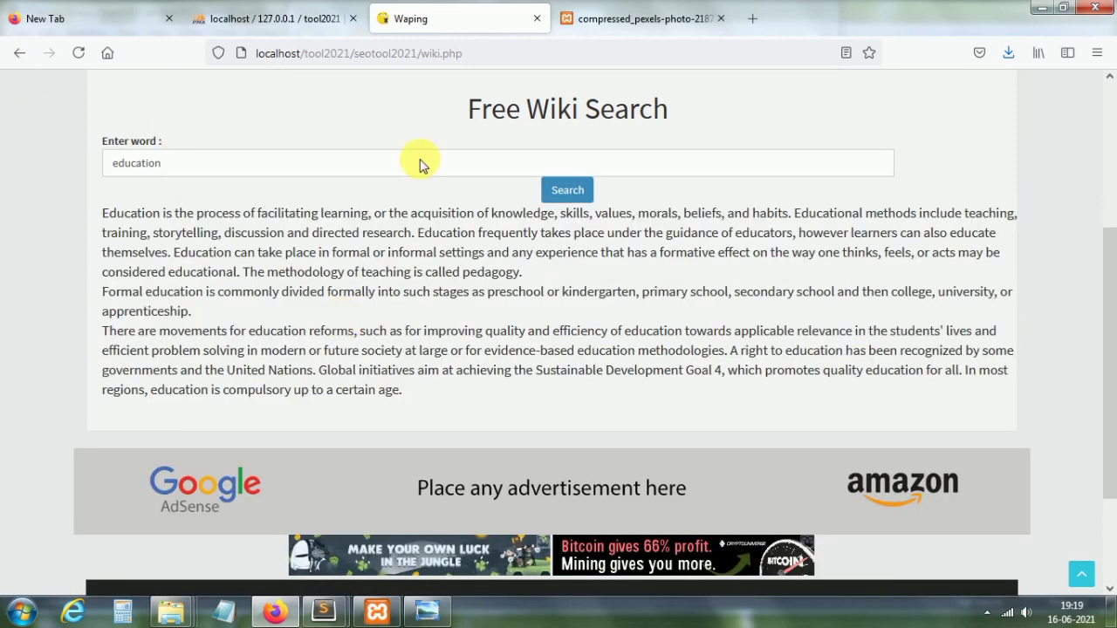
{"action": "left_click_drag", "start_coordinate": [1109, 262], "coordinate": [1112, 150]}
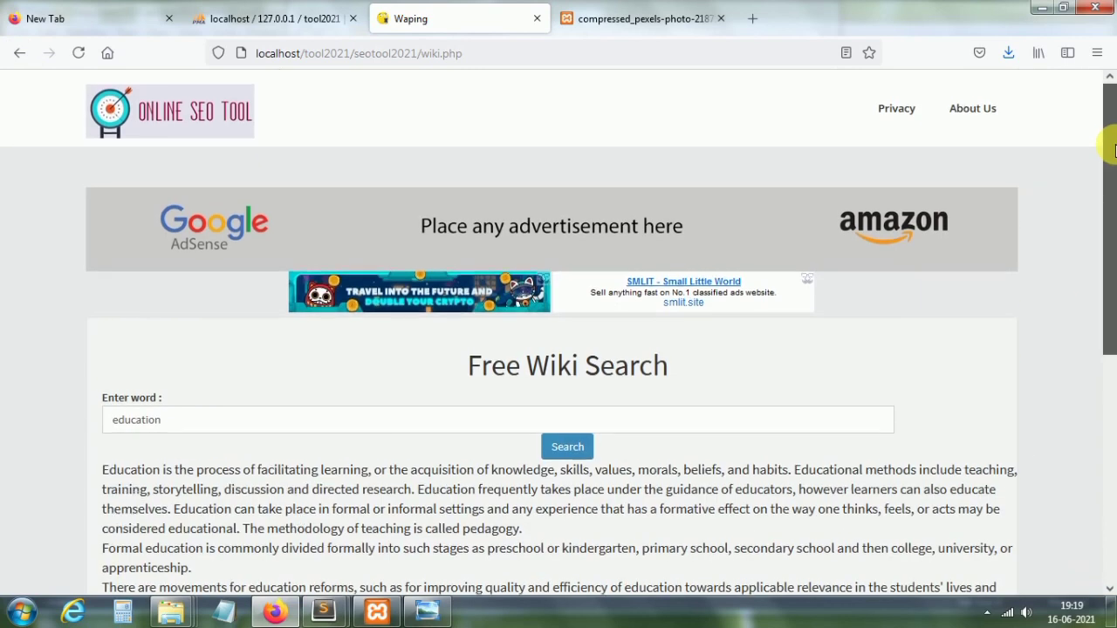
Step: Return to the home page and open the unzip converter tool
{"action": "left_click", "coordinate": [190, 118]}
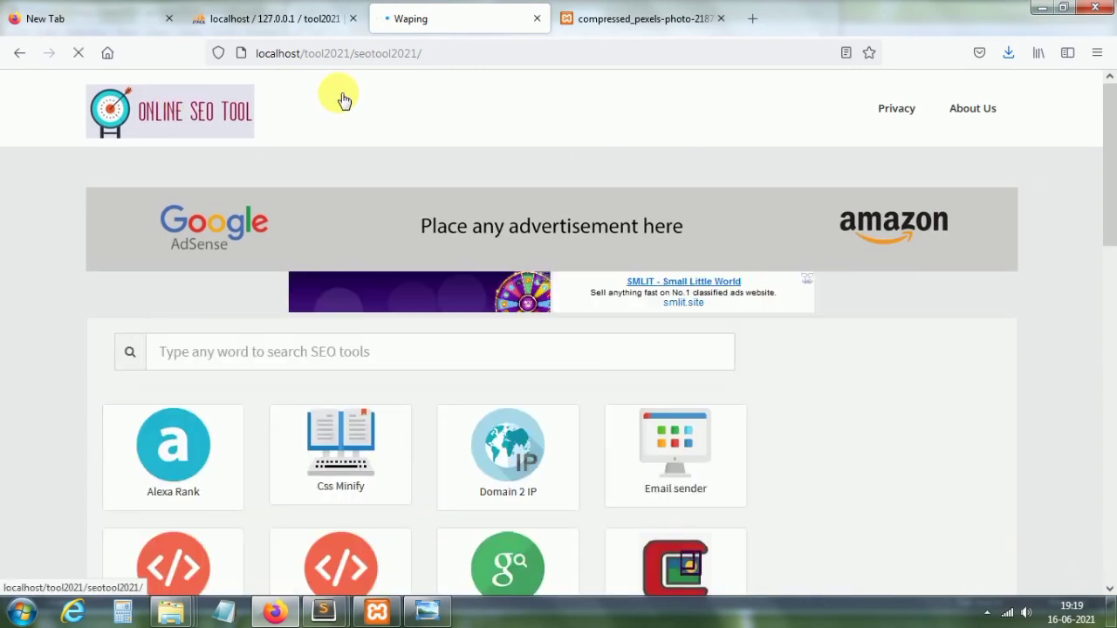
{"action": "left_click_drag", "start_coordinate": [1113, 179], "coordinate": [1112, 429]}
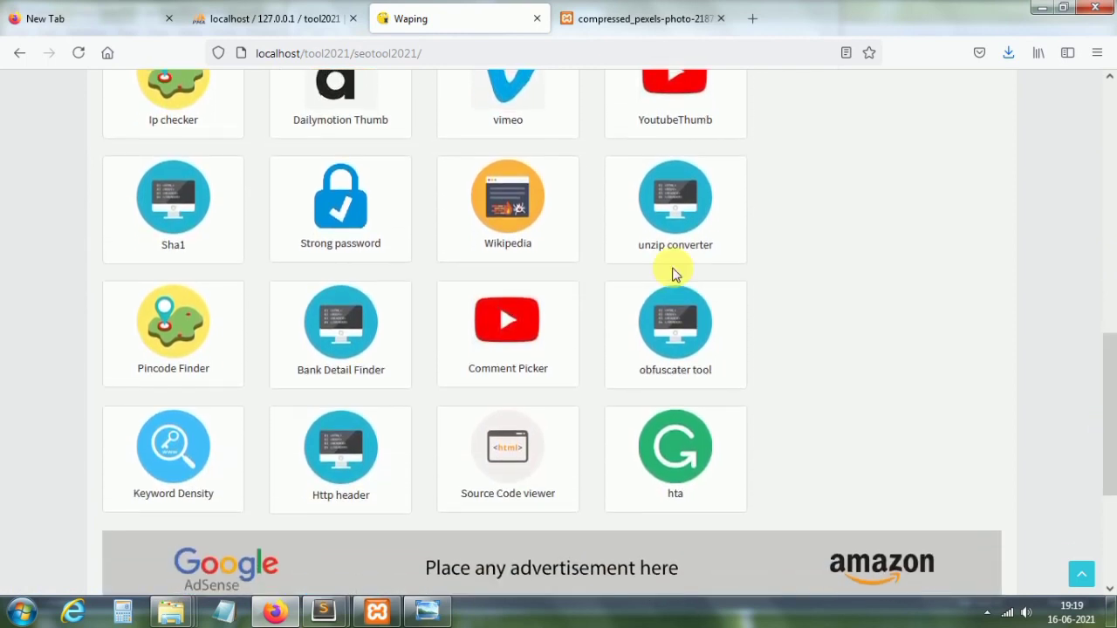
{"action": "left_click", "coordinate": [681, 224]}
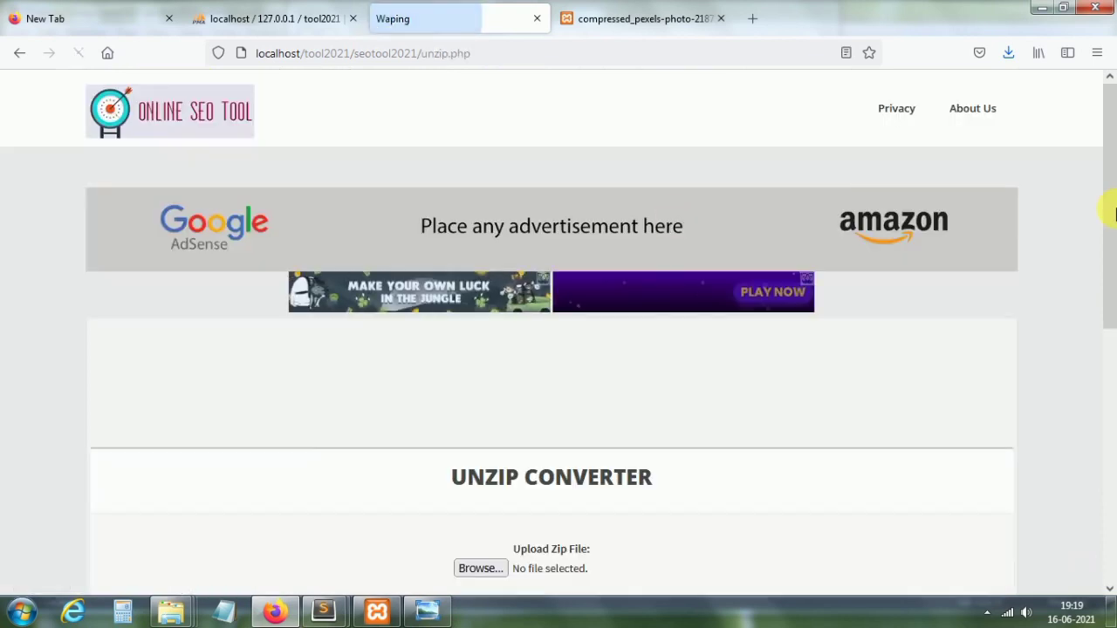
{"action": "left_click_drag", "start_coordinate": [1110, 208], "coordinate": [1111, 377]}
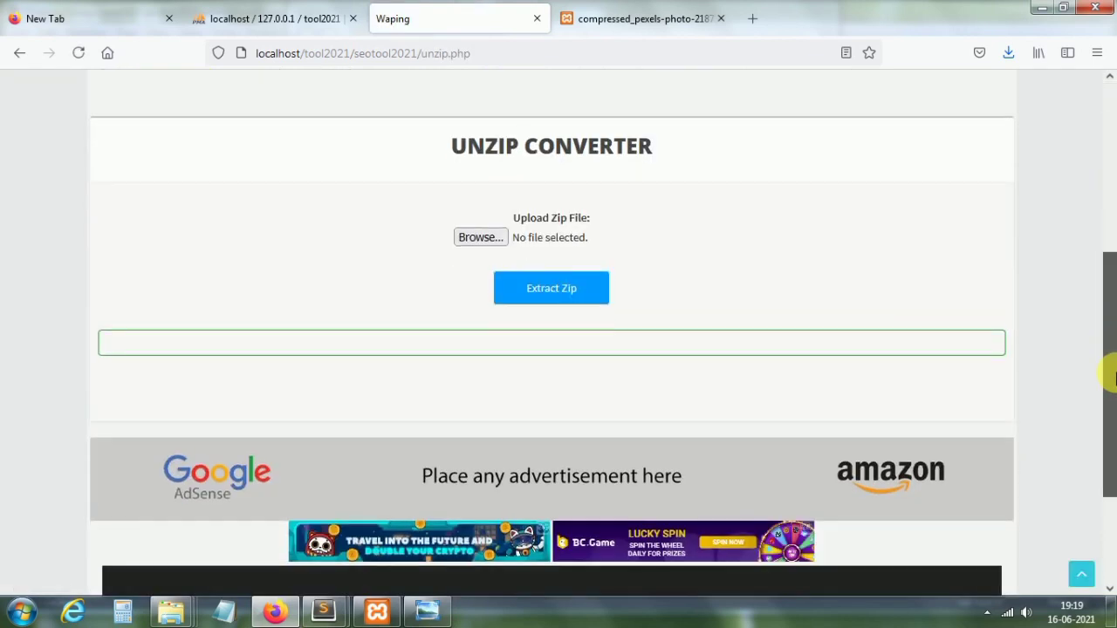
Step: Choose metatagtools.zip from the Downloads folder as the file to upload
{"action": "left_click", "coordinate": [472, 241]}
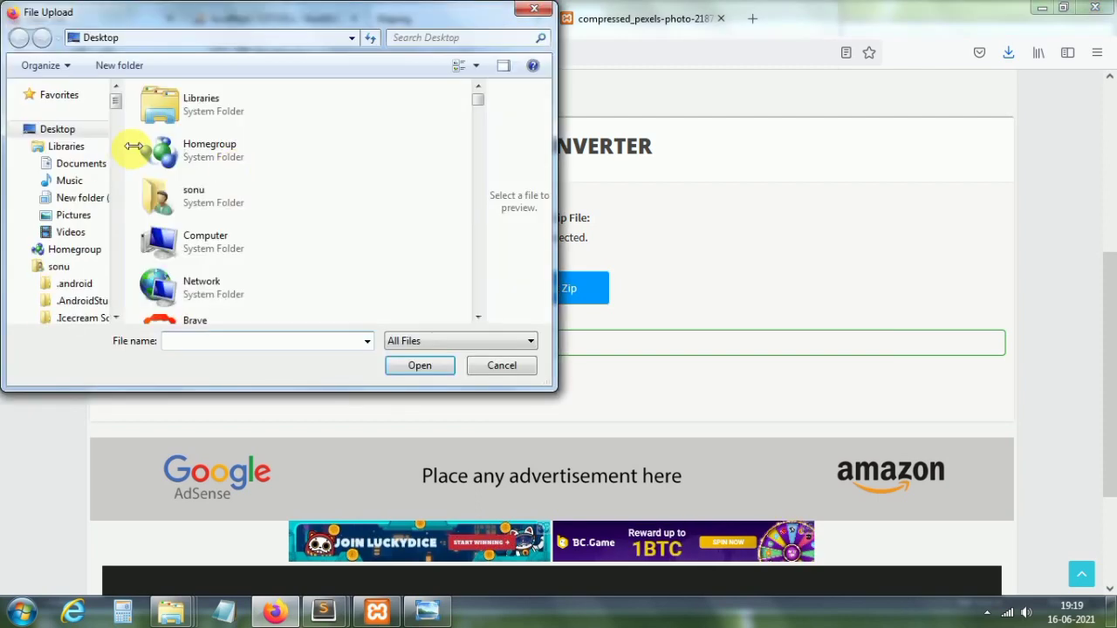
{"action": "scroll", "coordinate": [119, 120], "scroll_direction": "down", "scroll_amount": 5}
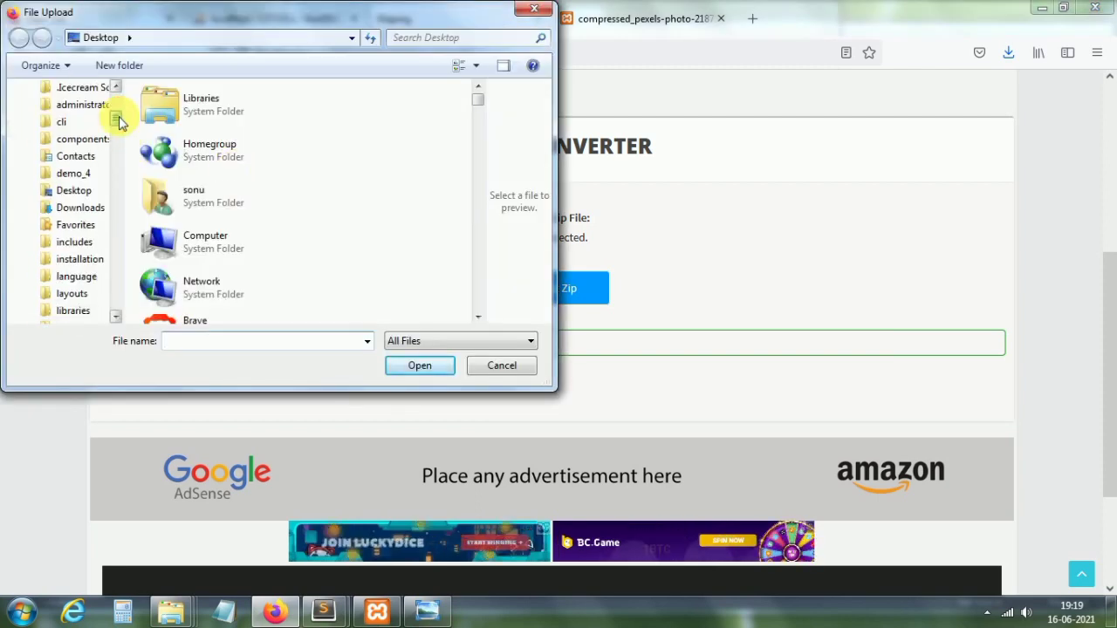
{"action": "scroll", "coordinate": [120, 127], "scroll_direction": "down", "scroll_amount": 2}
{"action": "scroll", "coordinate": [114, 124], "scroll_direction": "up", "scroll_amount": 2}
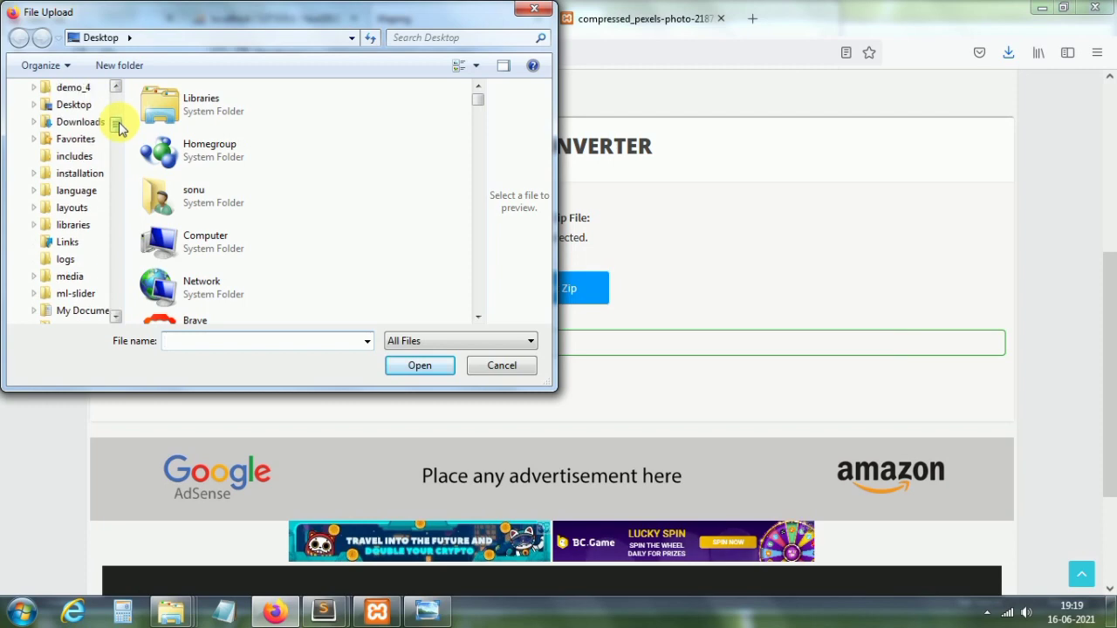
{"action": "left_click", "coordinate": [80, 122]}
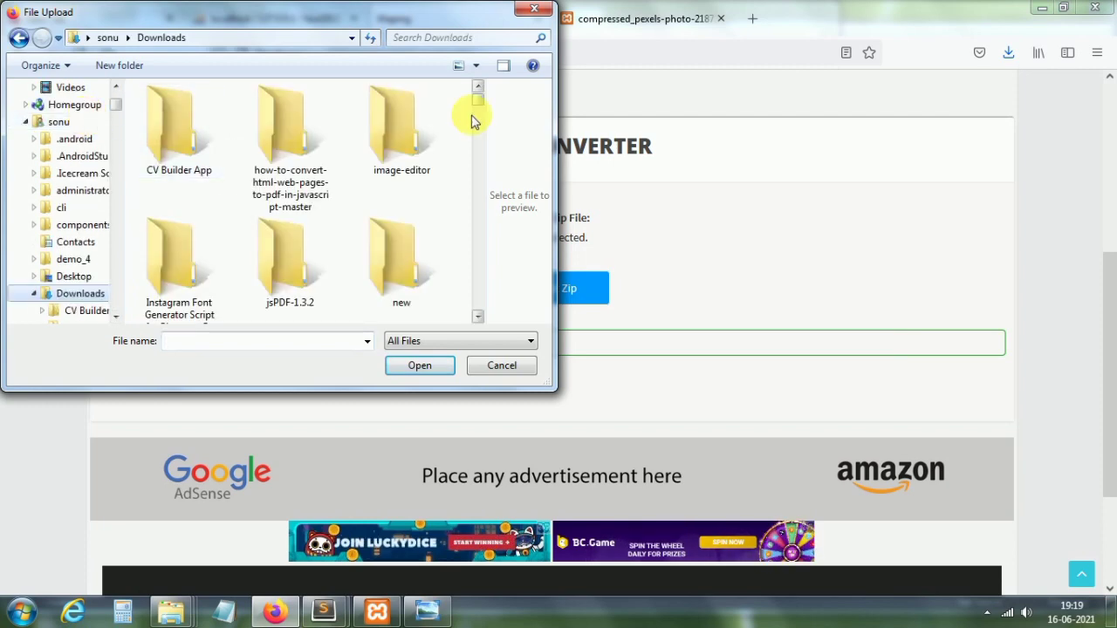
{"action": "left_click_drag", "start_coordinate": [478, 102], "coordinate": [478, 194]}
{"action": "scroll", "coordinate": [478, 194], "scroll_direction": "up", "scroll_amount": 1}
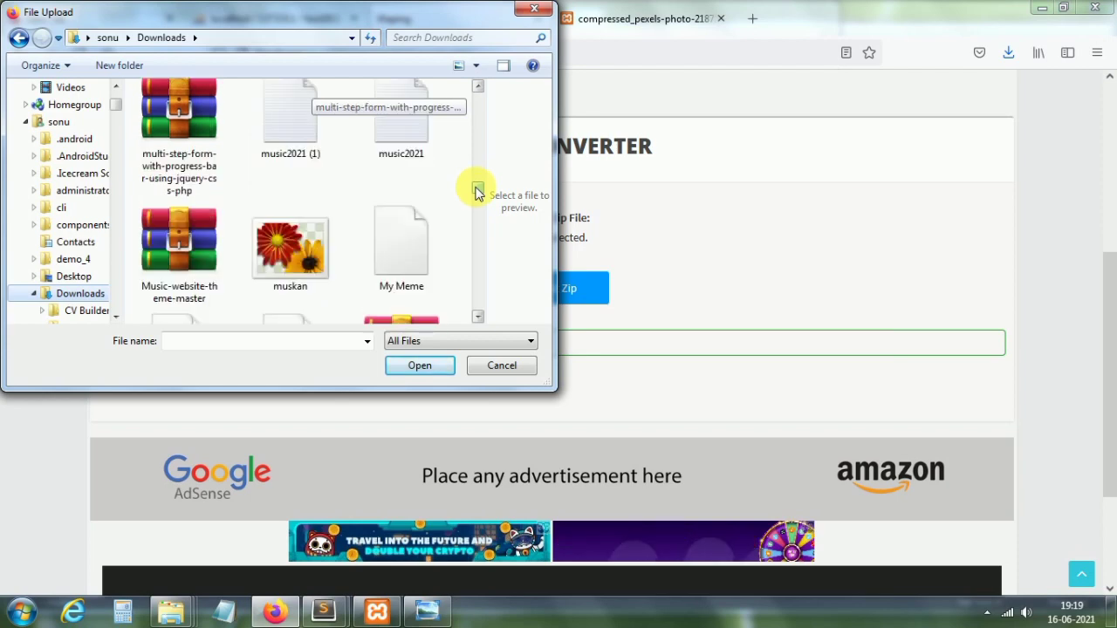
{"action": "scroll", "coordinate": [477, 192], "scroll_direction": "down", "scroll_amount": 3}
{"action": "scroll", "coordinate": [476, 196], "scroll_direction": "up", "scroll_amount": 1}
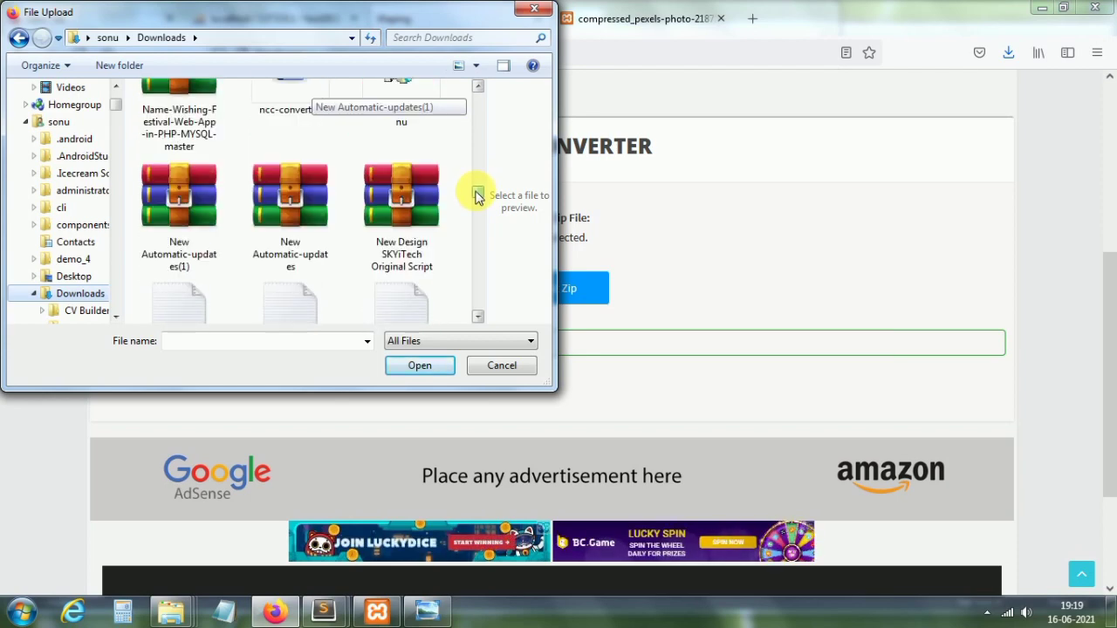
{"action": "scroll", "coordinate": [478, 196], "scroll_direction": "up", "scroll_amount": 1}
{"action": "scroll", "coordinate": [479, 197], "scroll_direction": "down", "scroll_amount": 4}
{"action": "scroll", "coordinate": [479, 197], "scroll_direction": "up", "scroll_amount": 4}
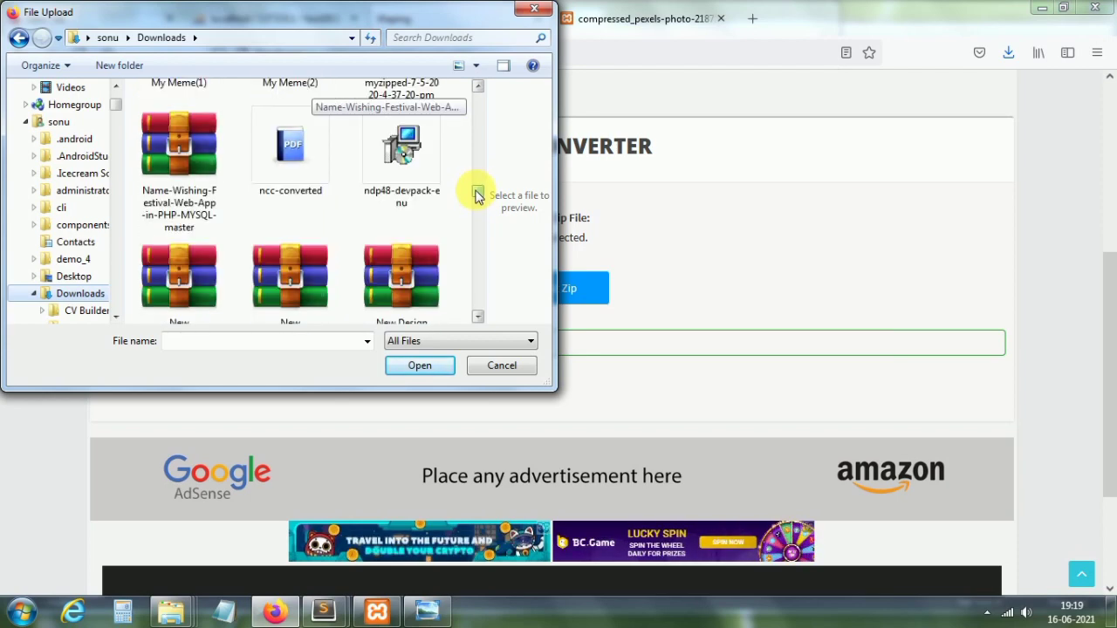
{"action": "scroll", "coordinate": [478, 196], "scroll_direction": "down", "scroll_amount": 4}
{"action": "scroll", "coordinate": [478, 196], "scroll_direction": "up", "scroll_amount": 5}
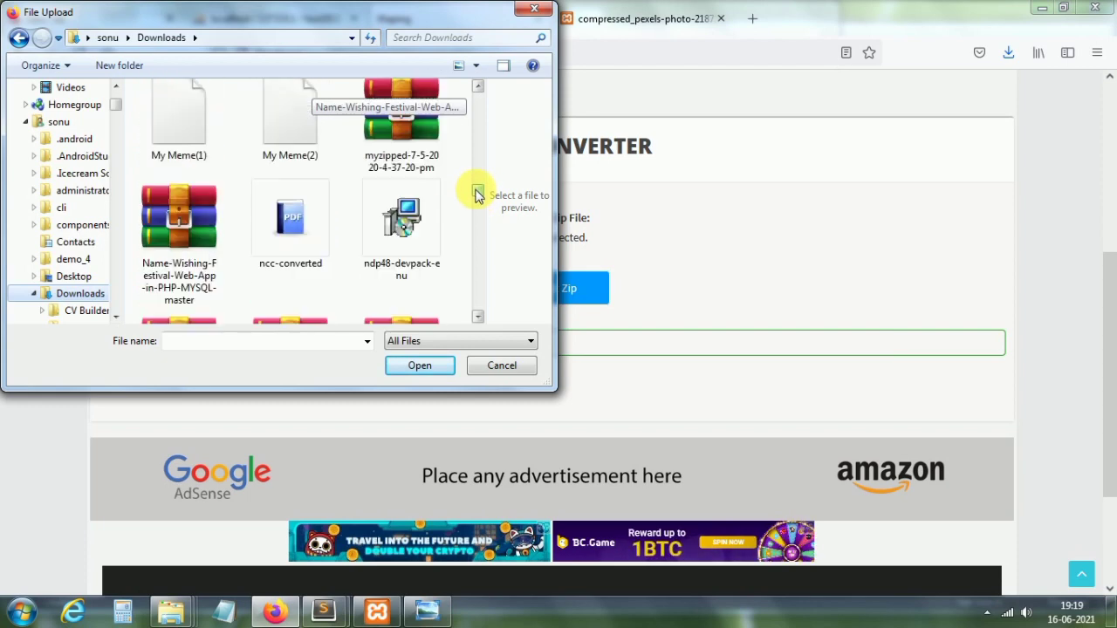
{"action": "scroll", "coordinate": [478, 195], "scroll_direction": "down", "scroll_amount": 1}
{"action": "scroll", "coordinate": [479, 195], "scroll_direction": "up", "scroll_amount": 2}
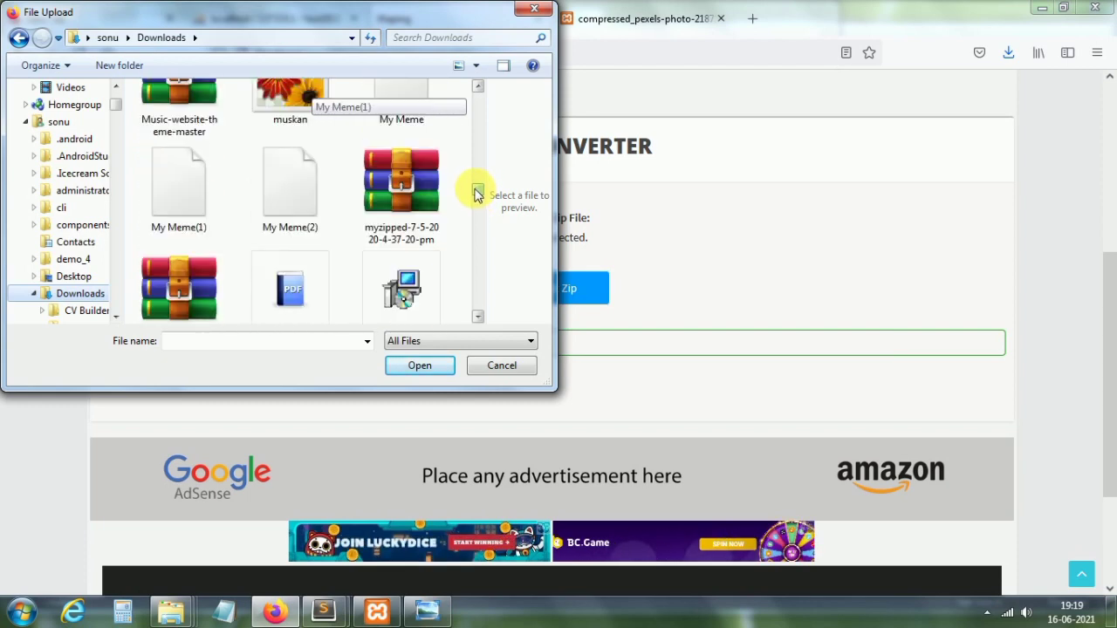
{"action": "scroll", "coordinate": [478, 194], "scroll_direction": "up", "scroll_amount": 2}
{"action": "scroll", "coordinate": [478, 192], "scroll_direction": "up", "scroll_amount": 3}
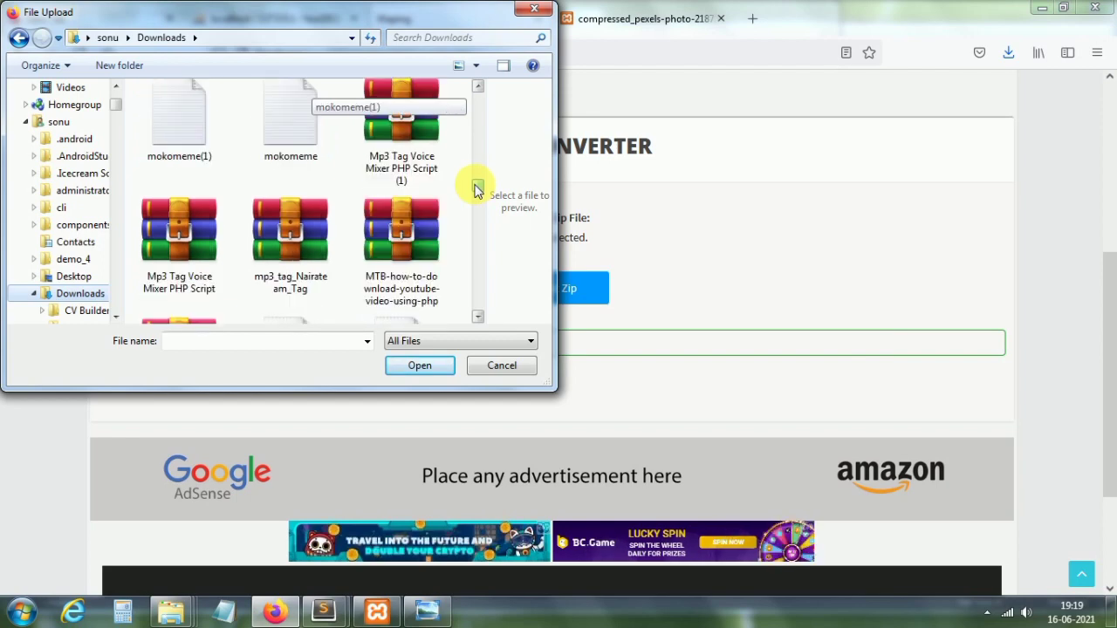
{"action": "scroll", "coordinate": [479, 187], "scroll_direction": "up", "scroll_amount": 4}
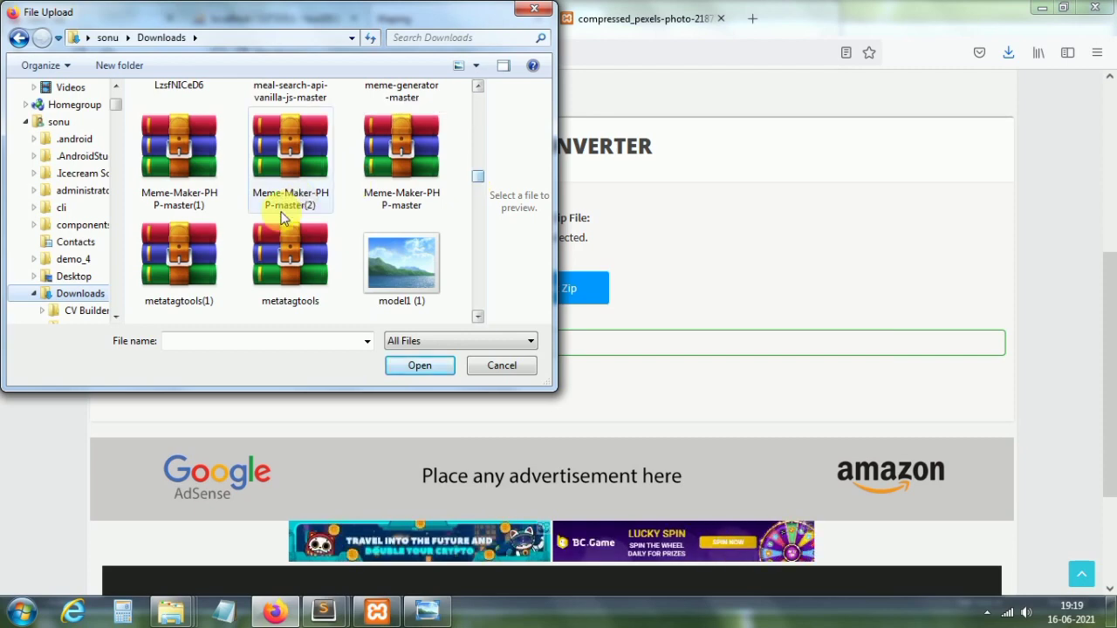
{"action": "double_click", "coordinate": [292, 262]}
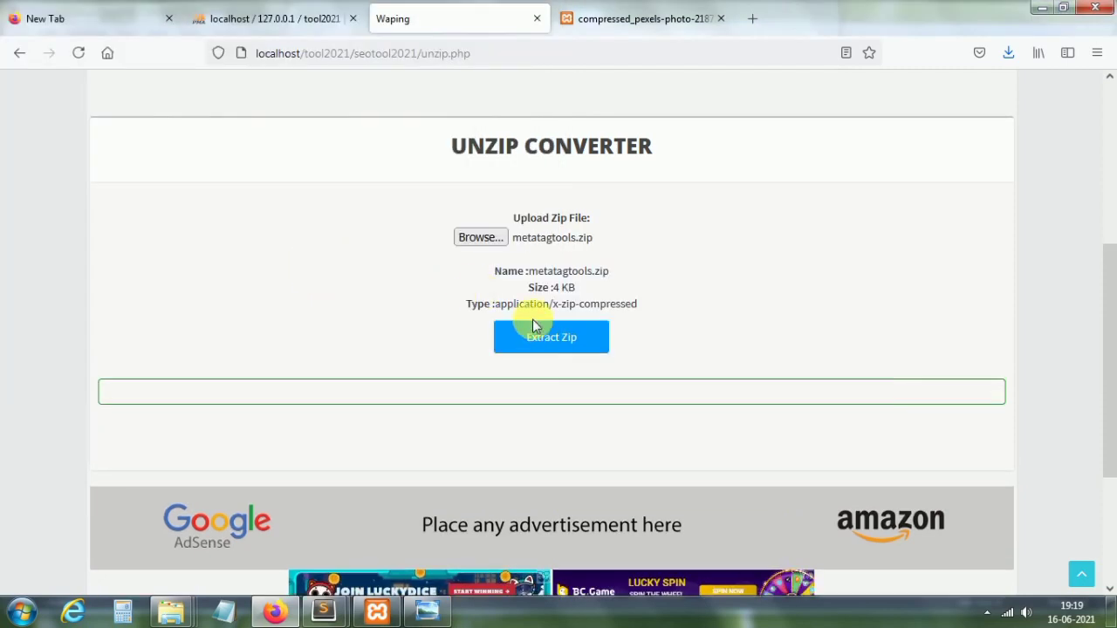
Step: Extract the zip and try the metatagtools download link, cancelling the save prompt
{"action": "left_click", "coordinate": [555, 340]}
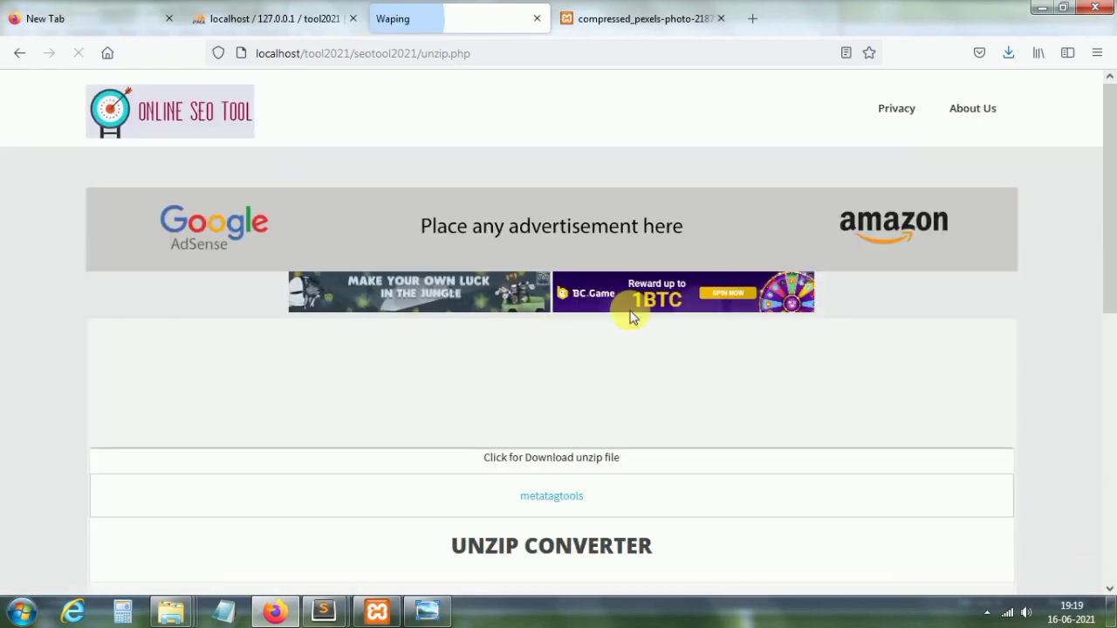
{"action": "scroll", "coordinate": [1112, 367], "scroll_direction": "down", "scroll_amount": 5}
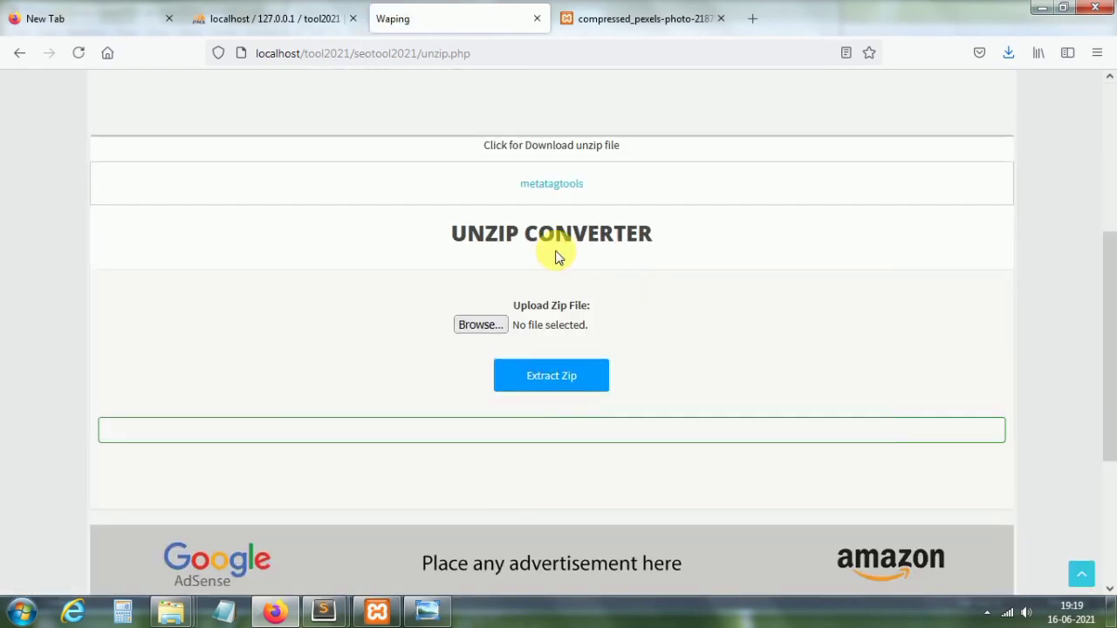
{"action": "left_click", "coordinate": [557, 190]}
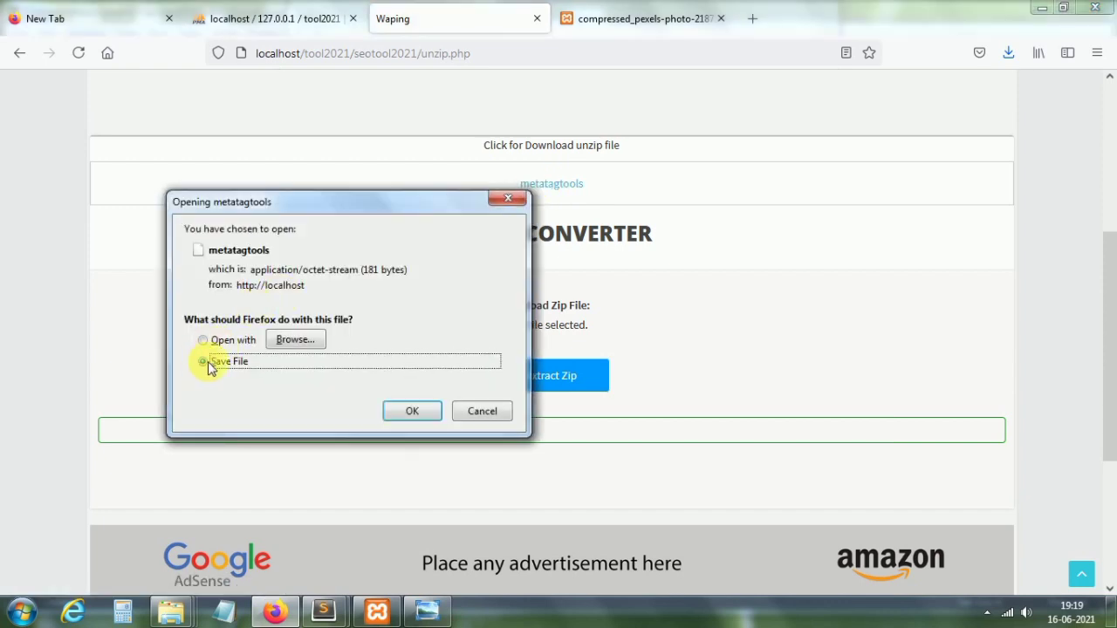
{"action": "left_click", "coordinate": [515, 204]}
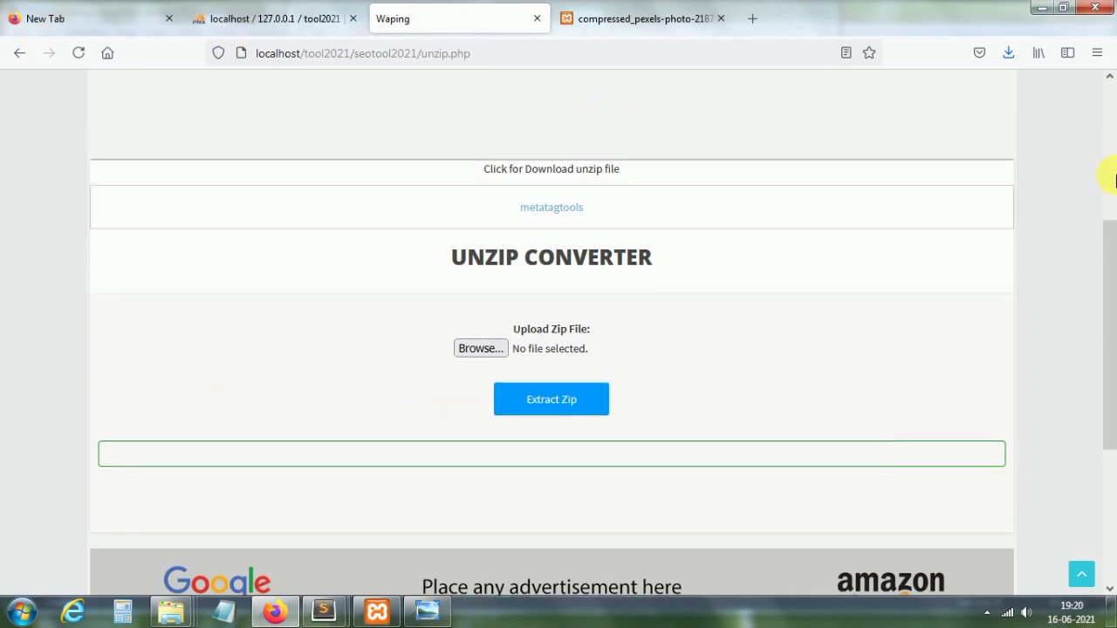
Step: Return to the home page and scroll down through the tool tiles
{"action": "scroll", "coordinate": [1109, 170], "scroll_direction": "up", "scroll_amount": 5}
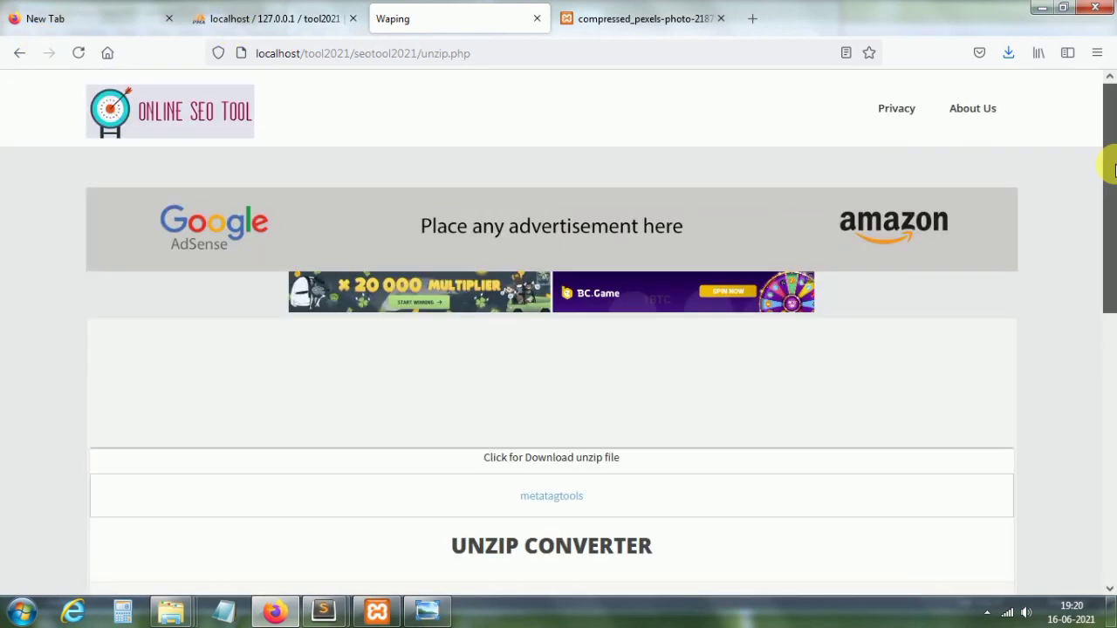
{"action": "left_click", "coordinate": [191, 123]}
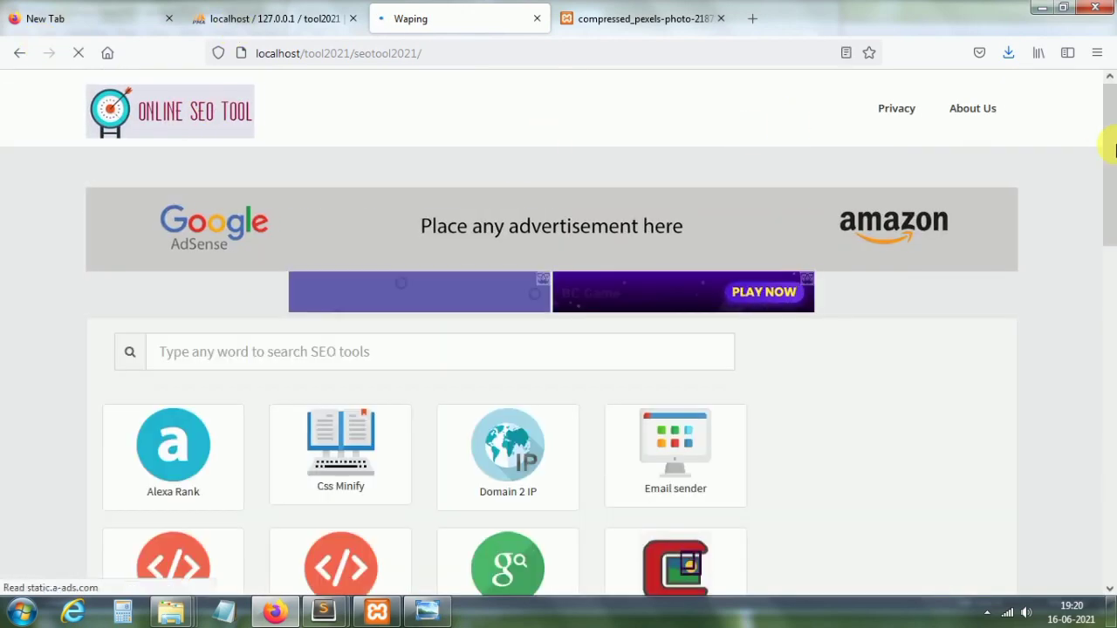
{"action": "scroll", "coordinate": [1110, 312], "scroll_direction": "down", "scroll_amount": 4}
{"action": "scroll", "coordinate": [1110, 312], "scroll_direction": "down", "scroll_amount": 3}
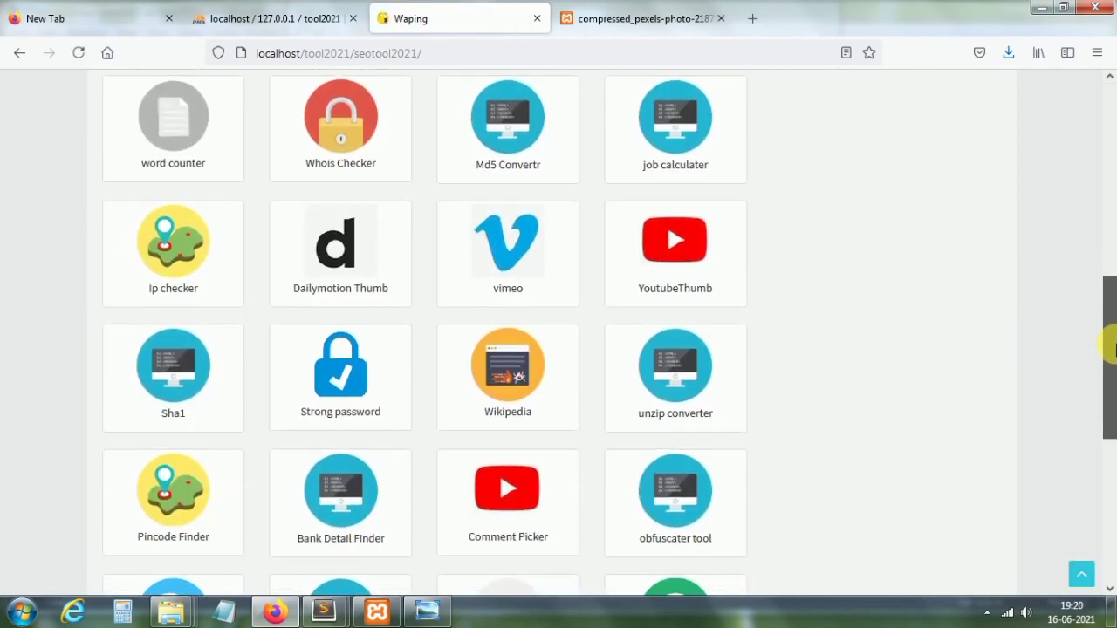
{"action": "left_click_drag", "start_coordinate": [1112, 348], "coordinate": [1111, 402]}
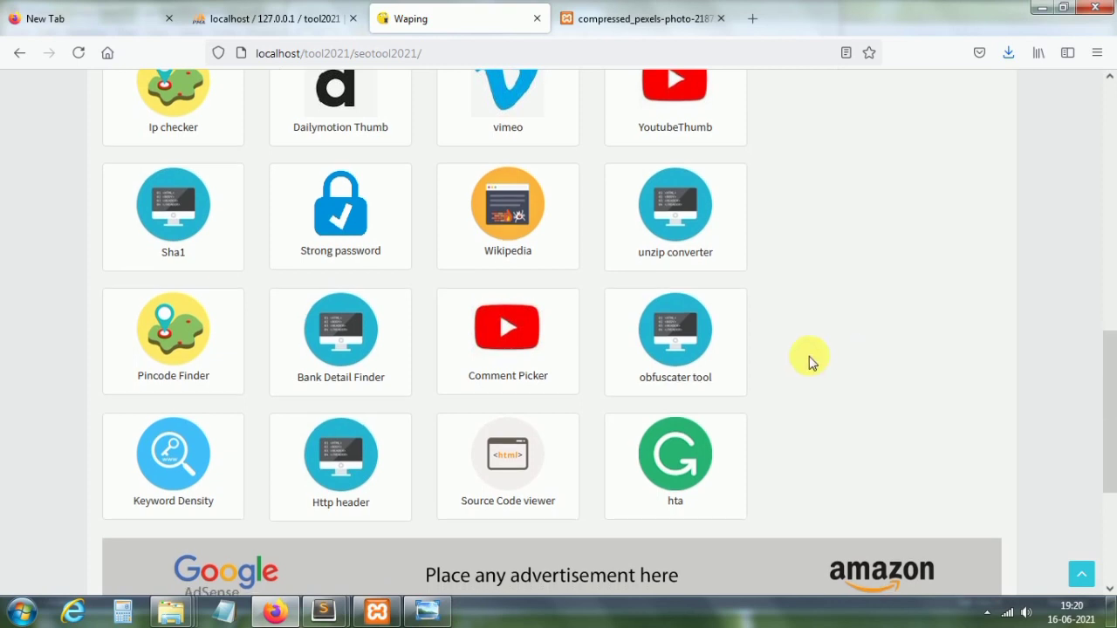
Step: In the Pincode Finder, look up the address for pincode 160017
{"action": "left_click", "coordinate": [186, 375]}
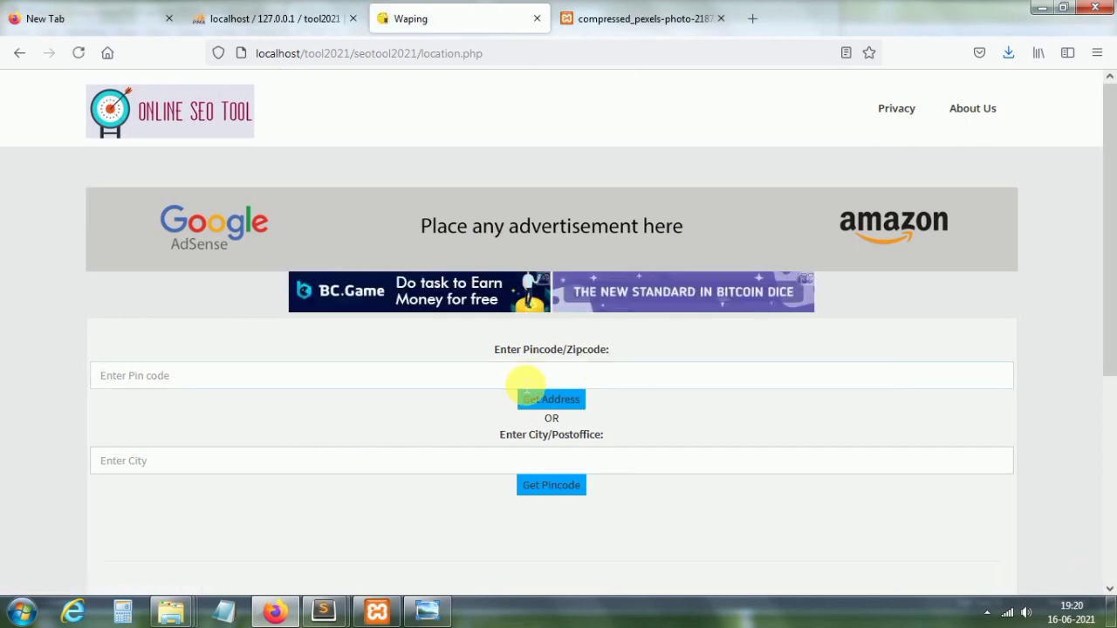
{"action": "type", "text": "160017"}
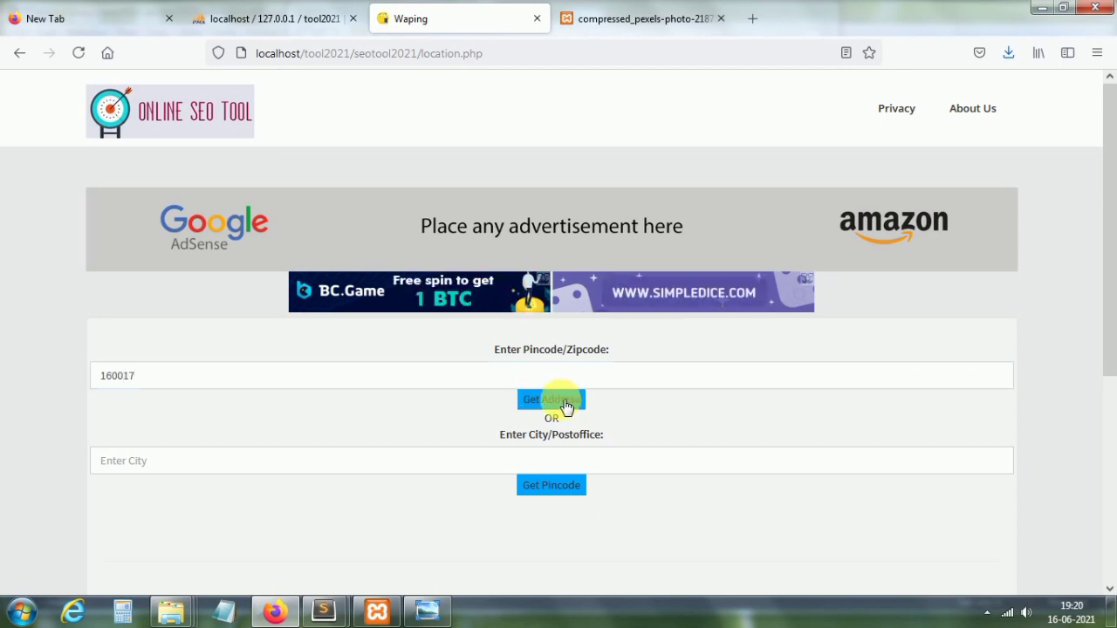
{"action": "left_click", "coordinate": [565, 406]}
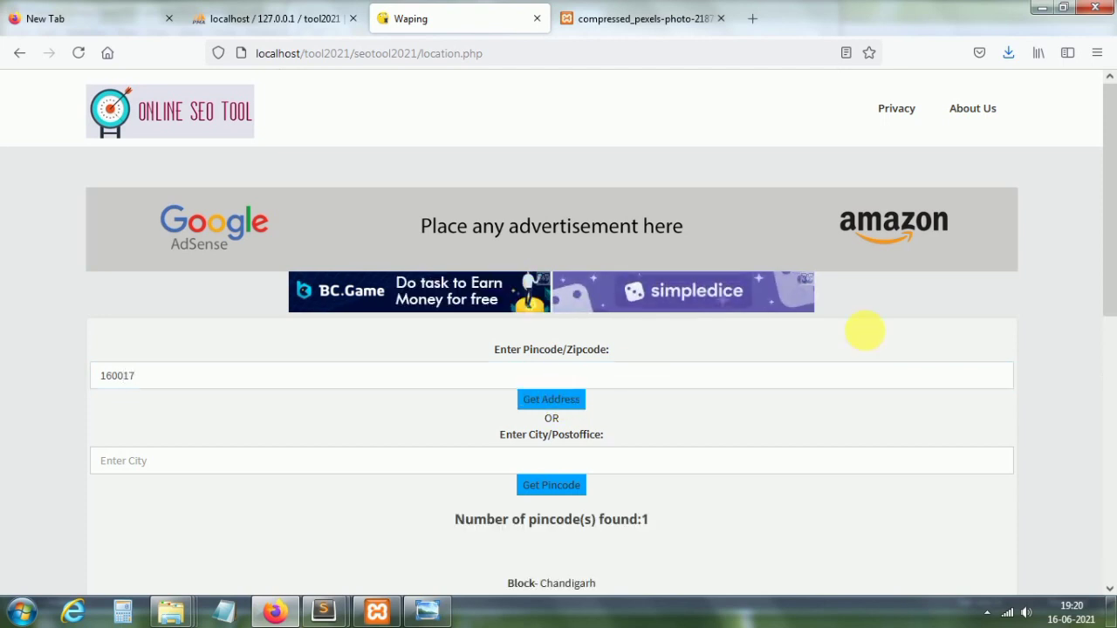
{"action": "left_click_drag", "start_coordinate": [1110, 218], "coordinate": [1109, 355]}
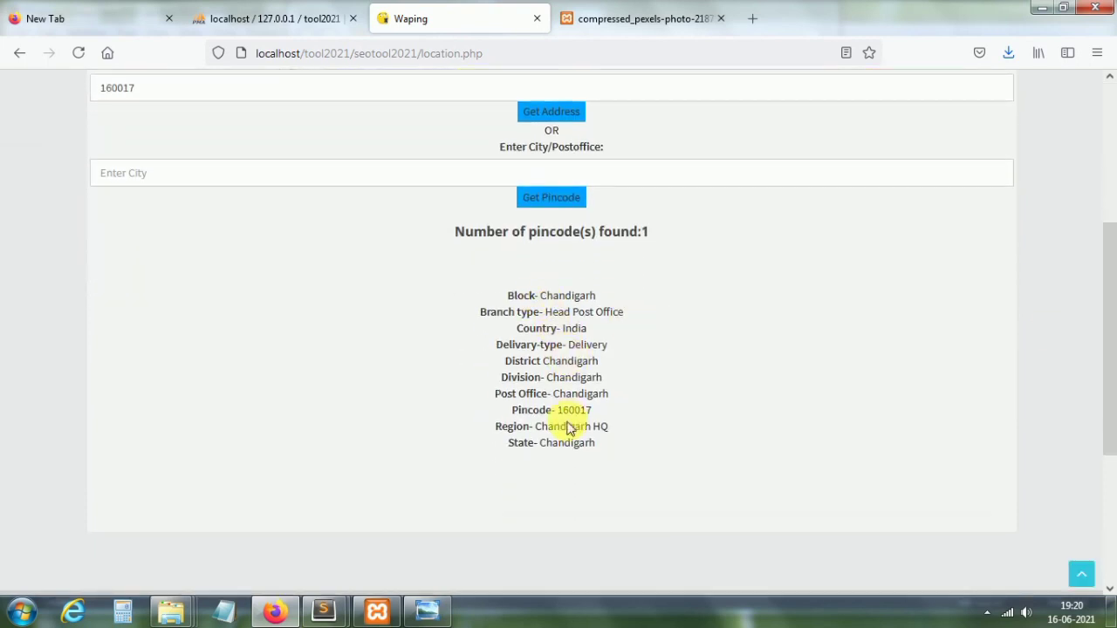
{"action": "left_click_drag", "start_coordinate": [1109, 449], "coordinate": [1109, 359]}
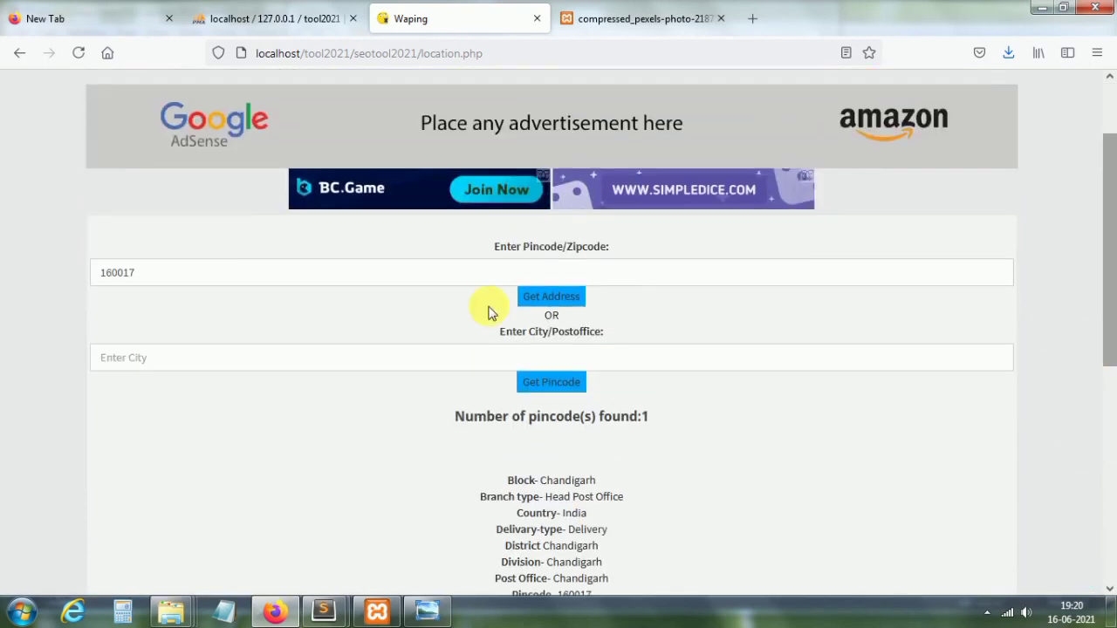
Step: Change the pincode to 173208 and look it up, showing 9 Solan post offices
{"action": "left_click", "coordinate": [125, 277]}
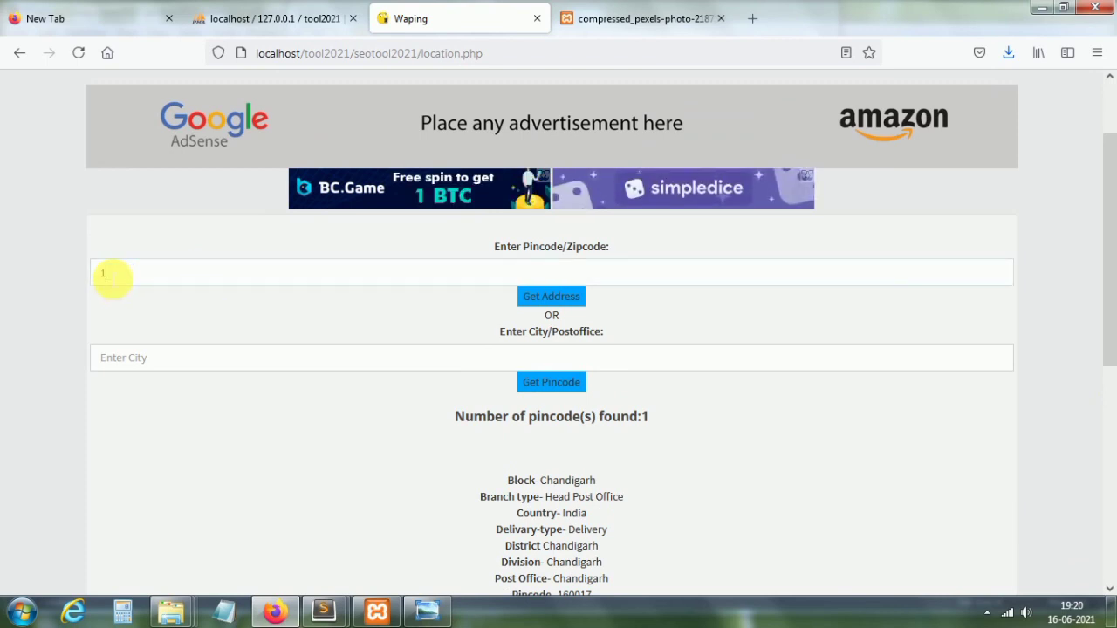
{"action": "type", "text": "17"}
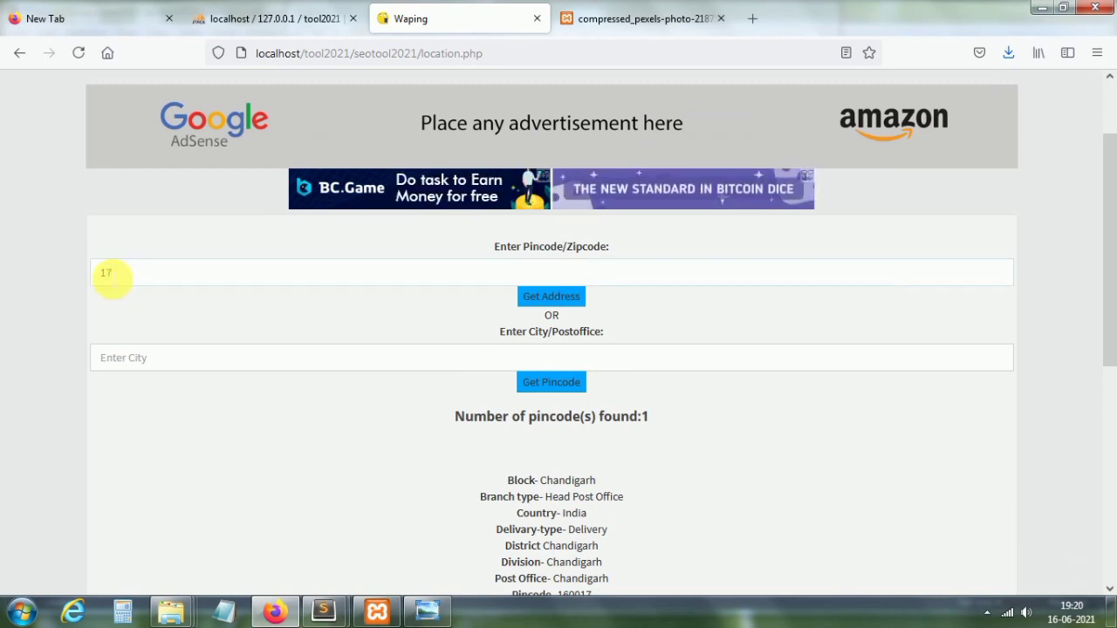
{"action": "type", "text": "320"}
{"action": "type", "text": "8"}
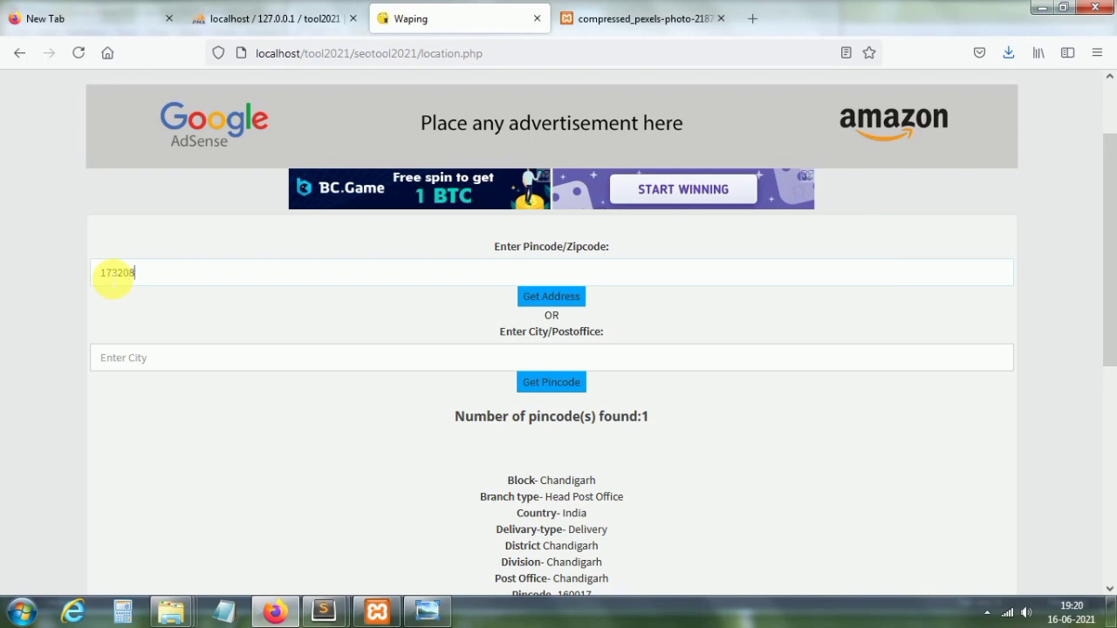
{"action": "left_click", "coordinate": [575, 299]}
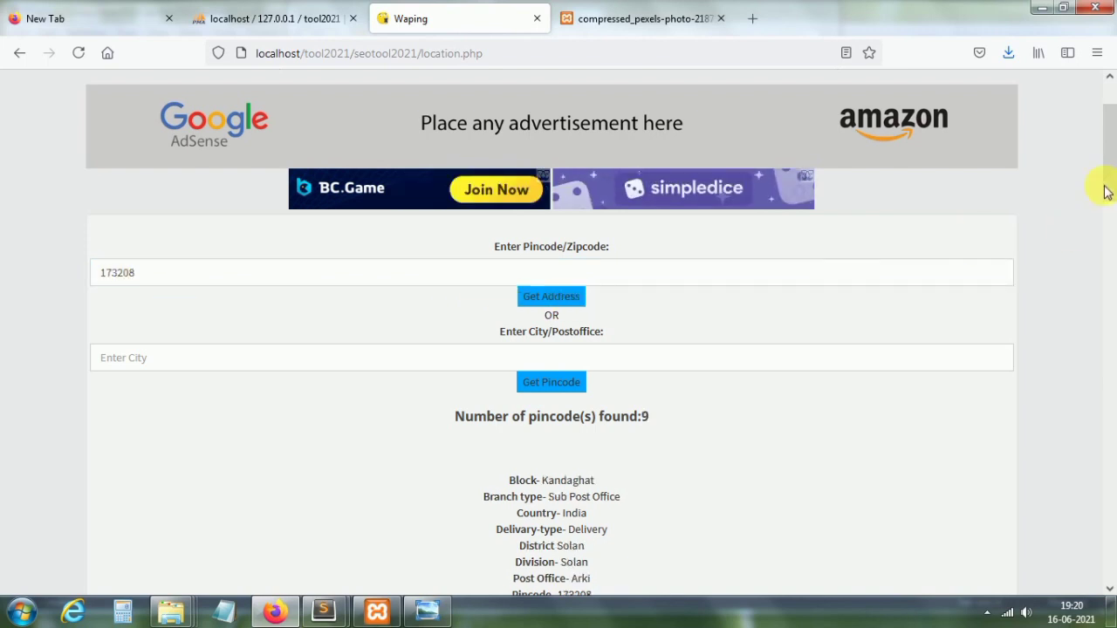
{"action": "left_click_drag", "start_coordinate": [1109, 186], "coordinate": [1108, 515]}
{"action": "scroll", "coordinate": [1108, 242], "scroll_direction": "up", "scroll_amount": 20}
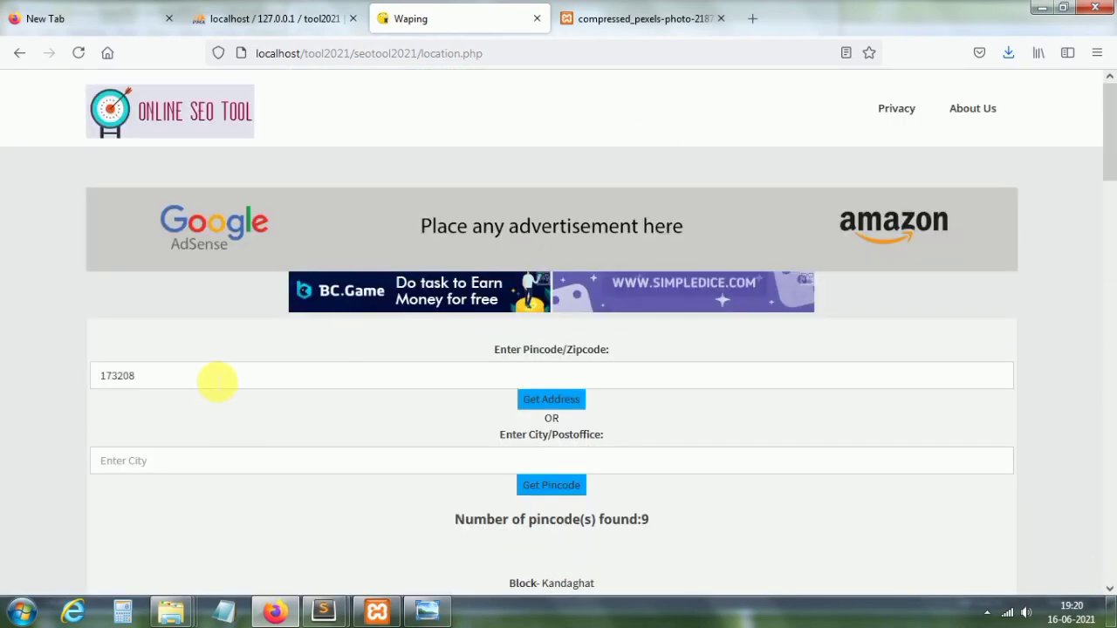
Step: Clear the pincode and search the city 'shimla', reviewing its 12 listed post offices
{"action": "left_click_drag", "start_coordinate": [217, 378], "coordinate": [100, 378]}
{"action": "key", "text": "BackSpace"}
{"action": "left_click", "coordinate": [147, 463]}
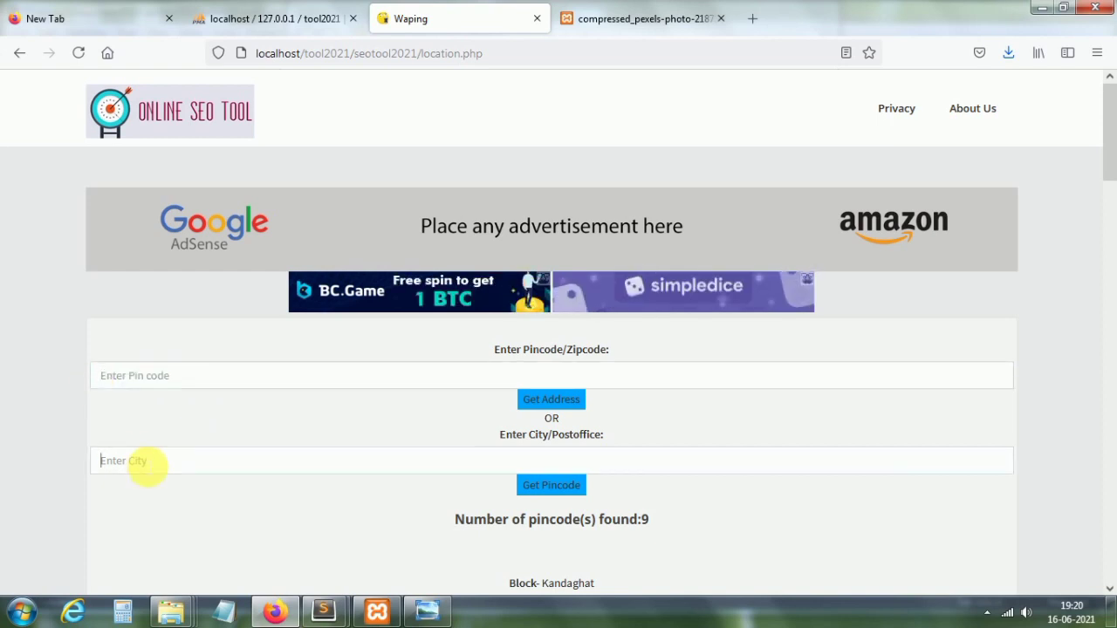
{"action": "type", "text": "shimla"}
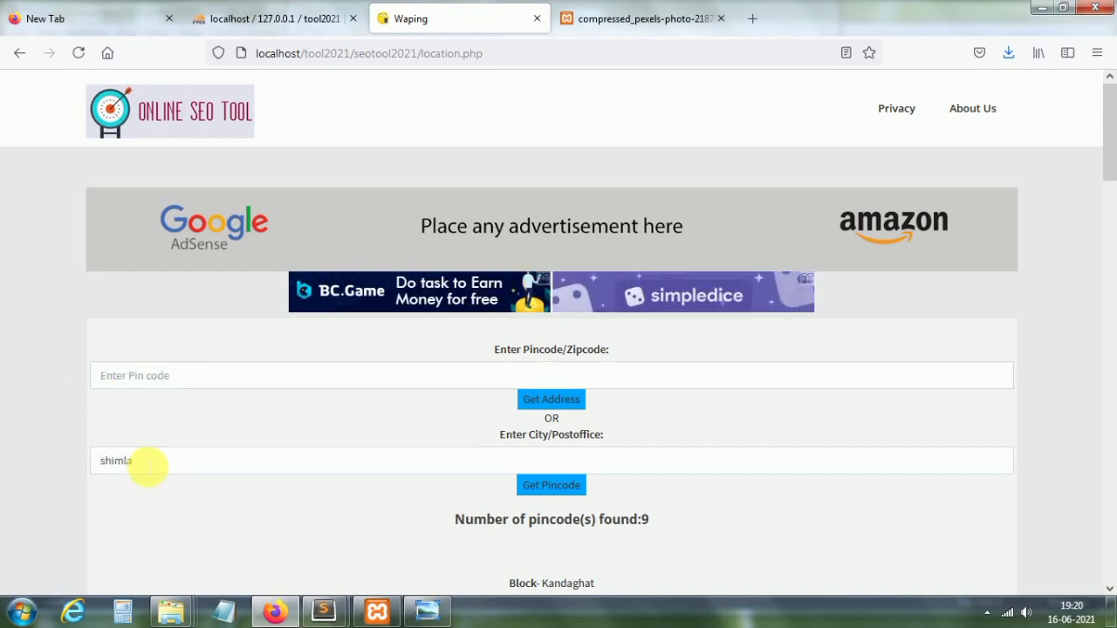
{"action": "left_click", "coordinate": [568, 494]}
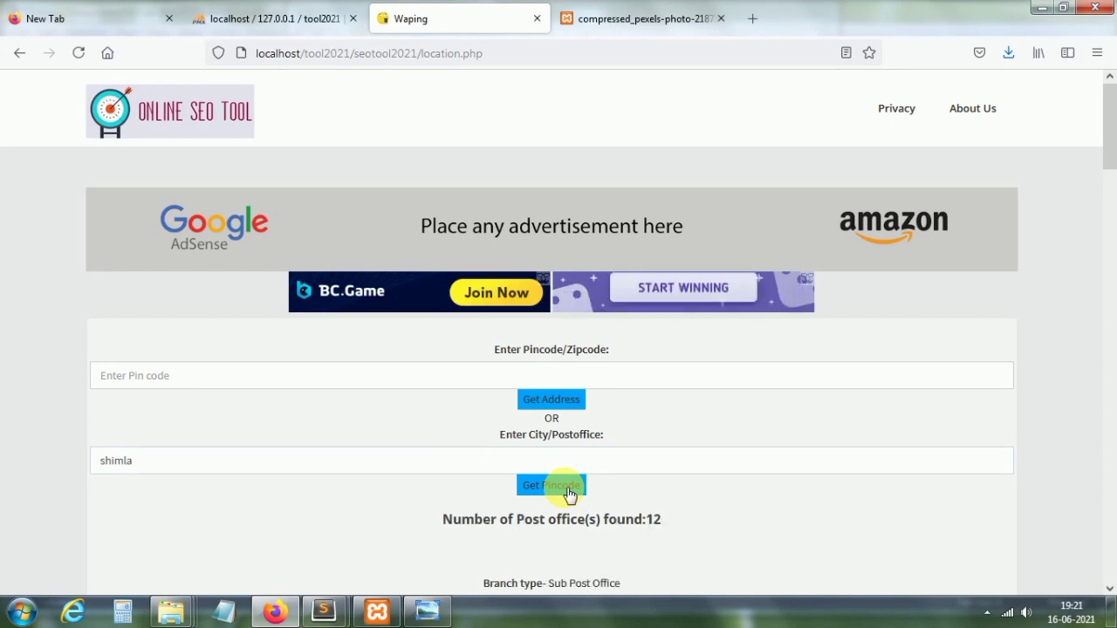
{"action": "scroll", "coordinate": [1111, 158], "scroll_direction": "down", "scroll_amount": 6}
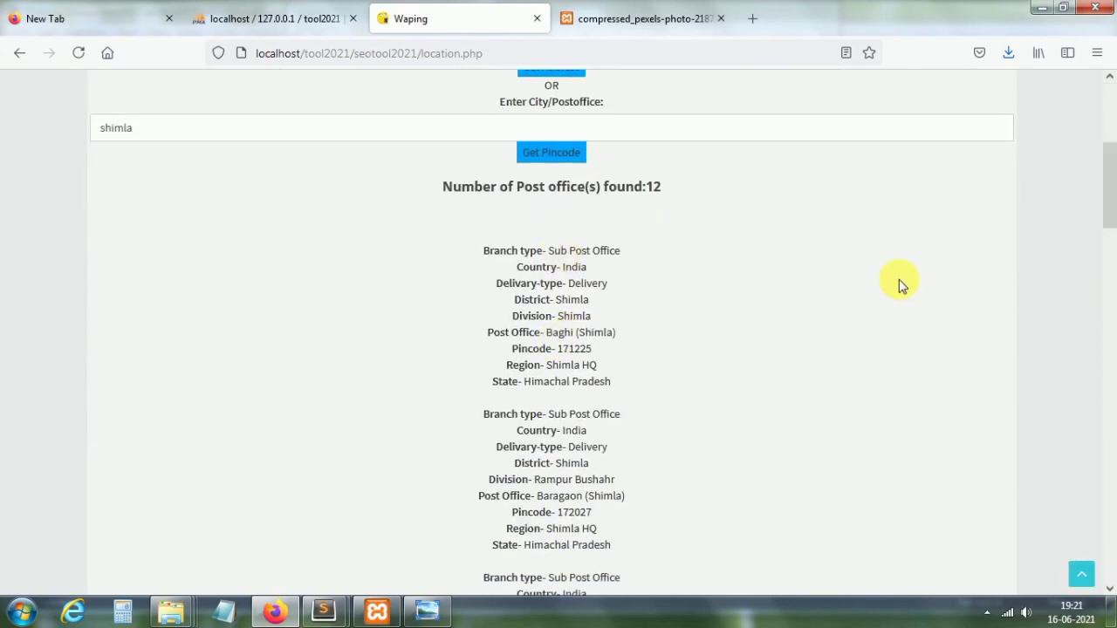
{"action": "scroll", "coordinate": [1114, 243], "scroll_direction": "down", "scroll_amount": 15}
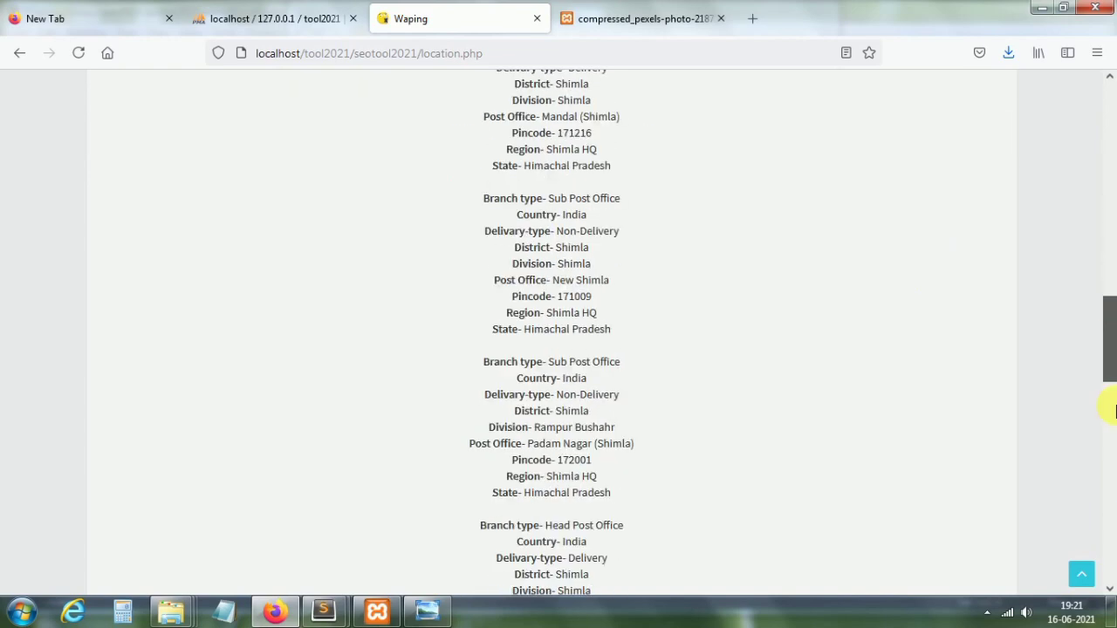
{"action": "scroll", "coordinate": [1109, 419], "scroll_direction": "up", "scroll_amount": 6}
{"action": "scroll", "coordinate": [1112, 218], "scroll_direction": "up", "scroll_amount": 15}
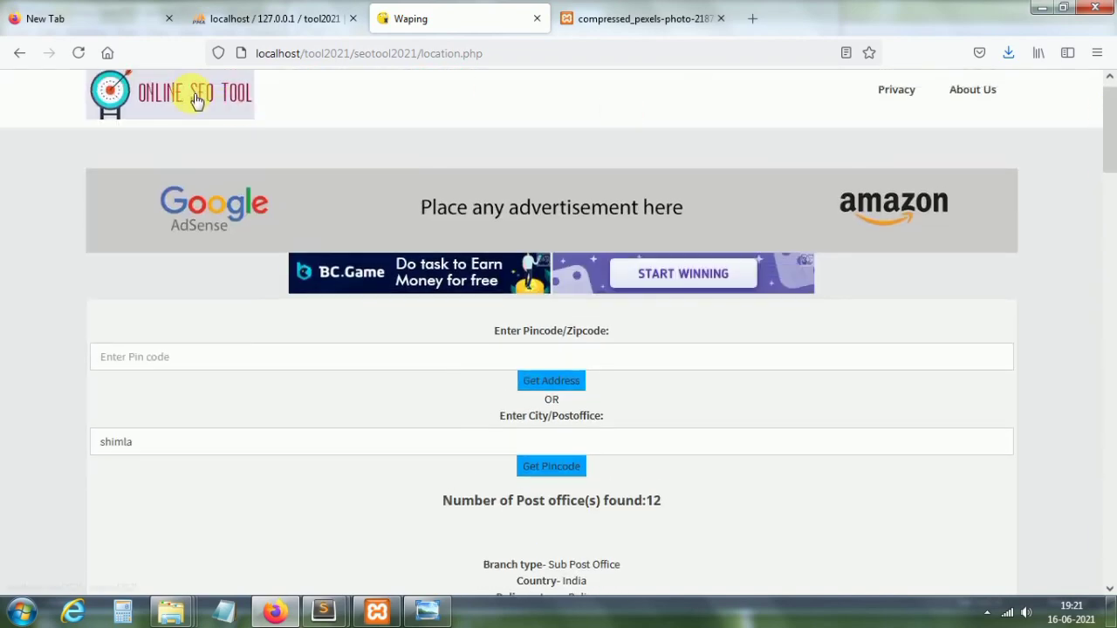
Step: Return to the tools home page and view the Bank Detail Finder
{"action": "left_click", "coordinate": [195, 102]}
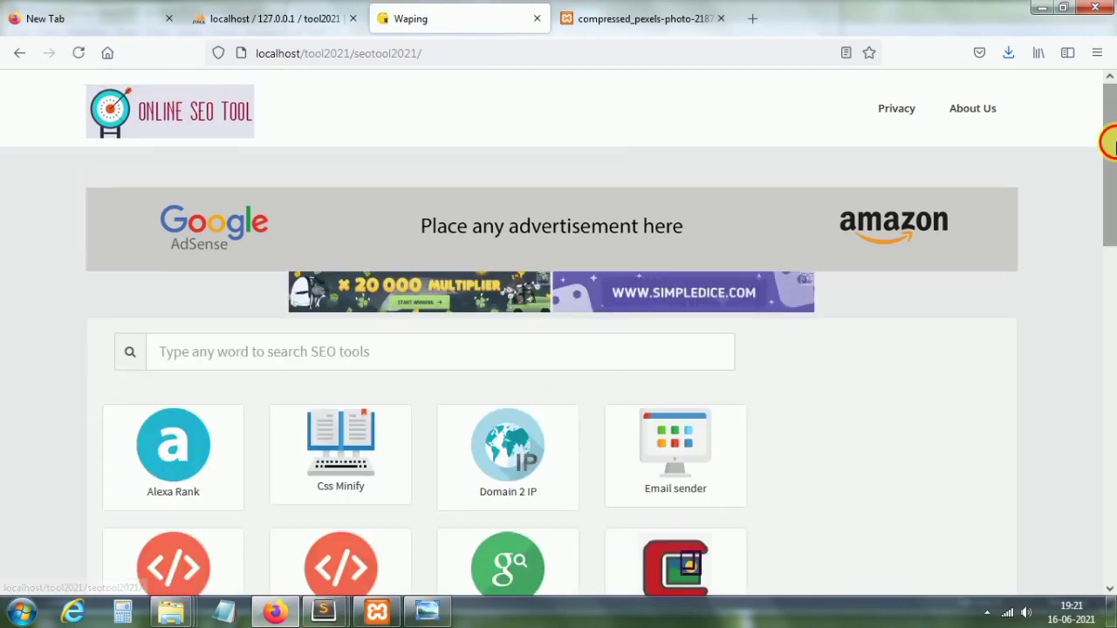
{"action": "left_click_drag", "start_coordinate": [1109, 137], "coordinate": [1108, 467]}
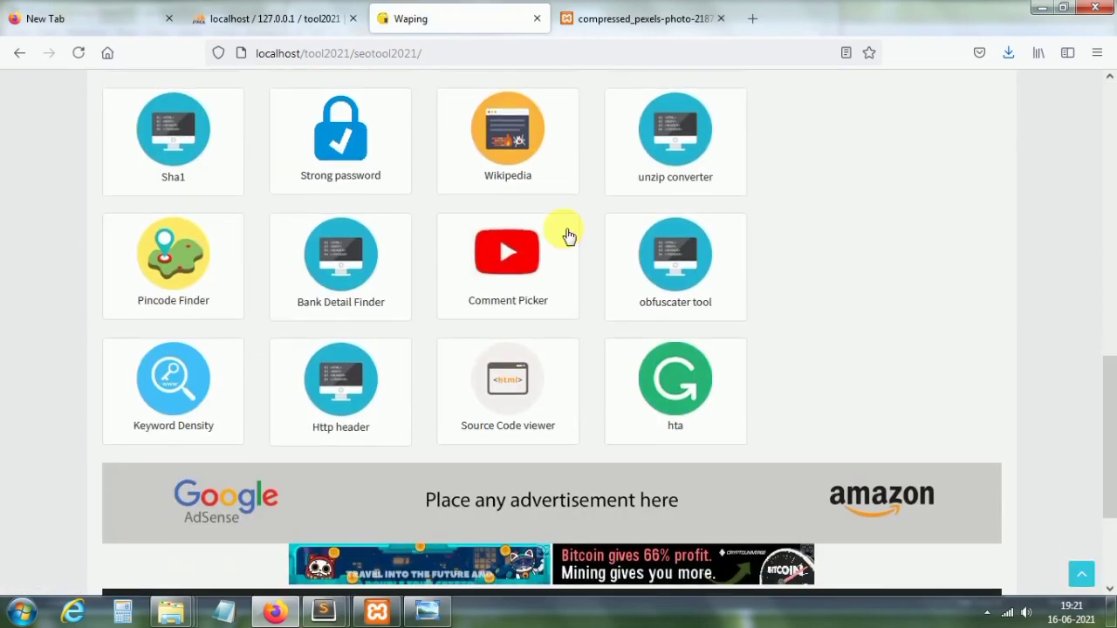
{"action": "left_click", "coordinate": [336, 274]}
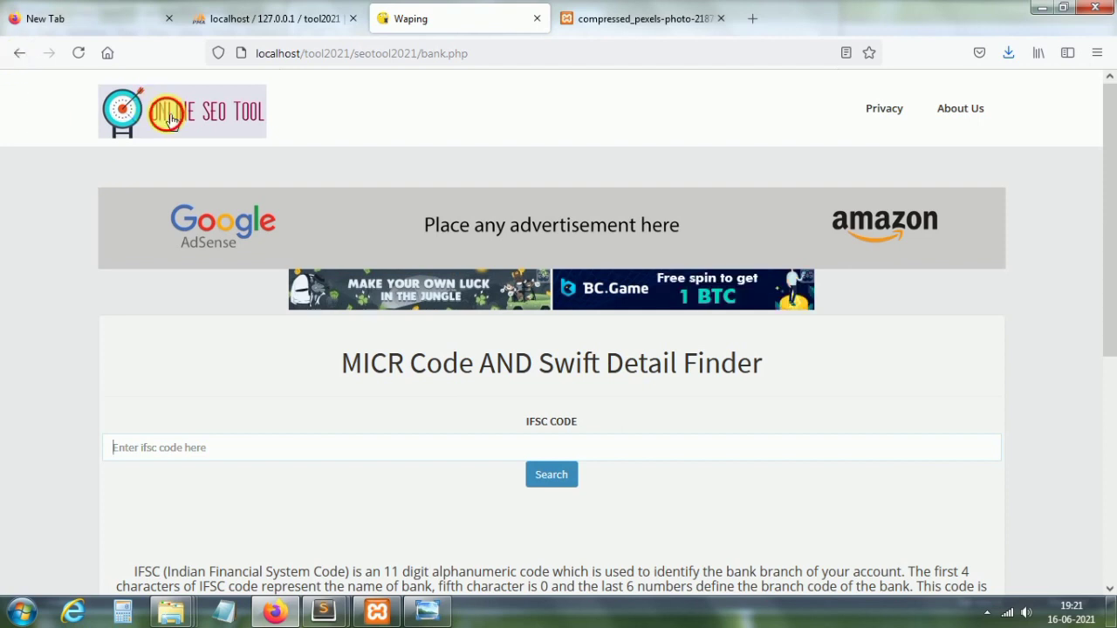
Step: Go back to the tool grid and open the Comment Picker tool
{"action": "left_click", "coordinate": [17, 57]}
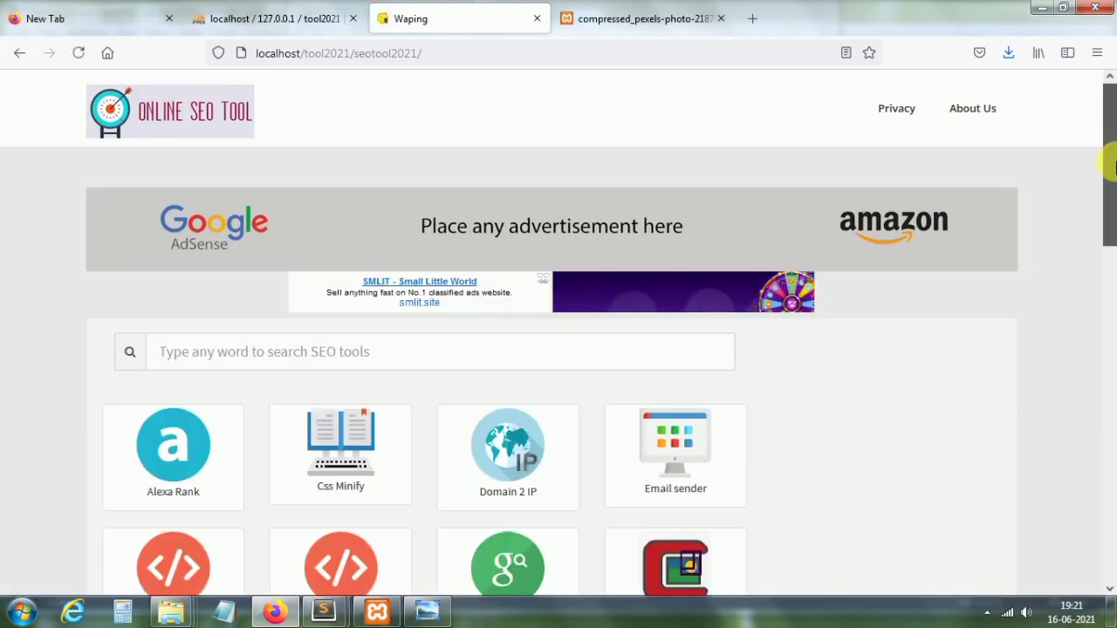
{"action": "left_click_drag", "start_coordinate": [1109, 140], "coordinate": [1110, 403]}
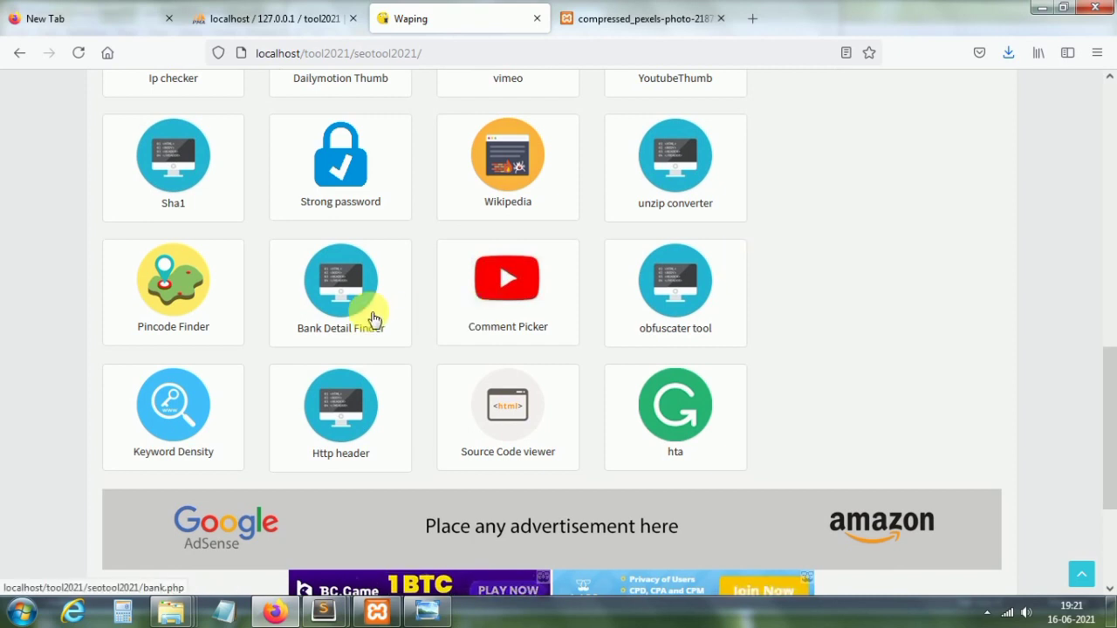
{"action": "left_click", "coordinate": [508, 295]}
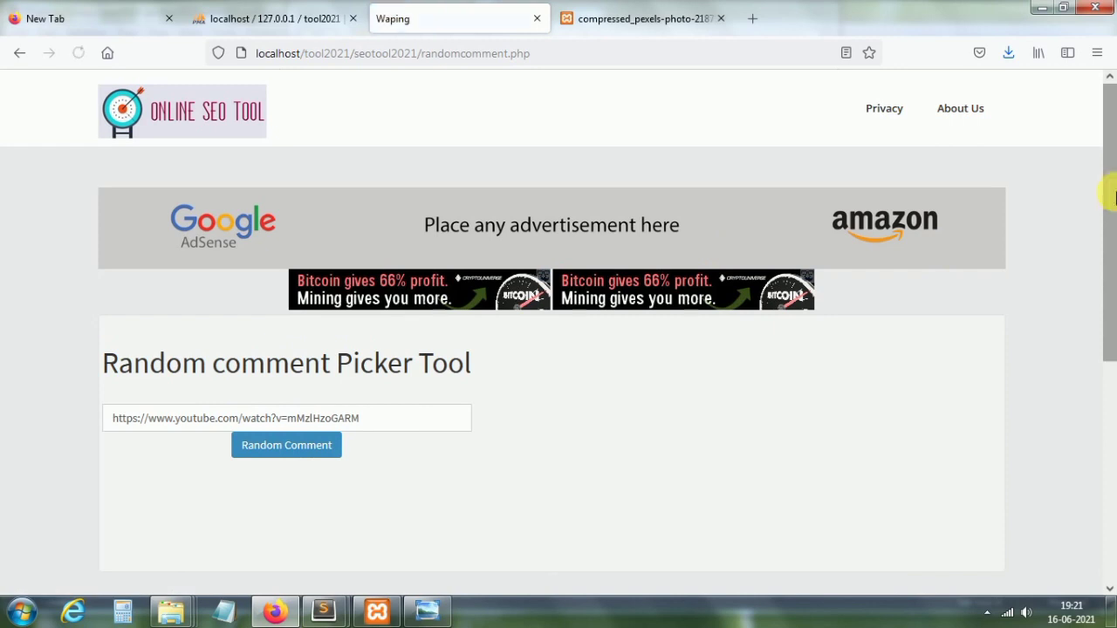
Step: Draw several random comment winners from the YouTube video
{"action": "left_click_drag", "start_coordinate": [1112, 186], "coordinate": [1113, 291]}
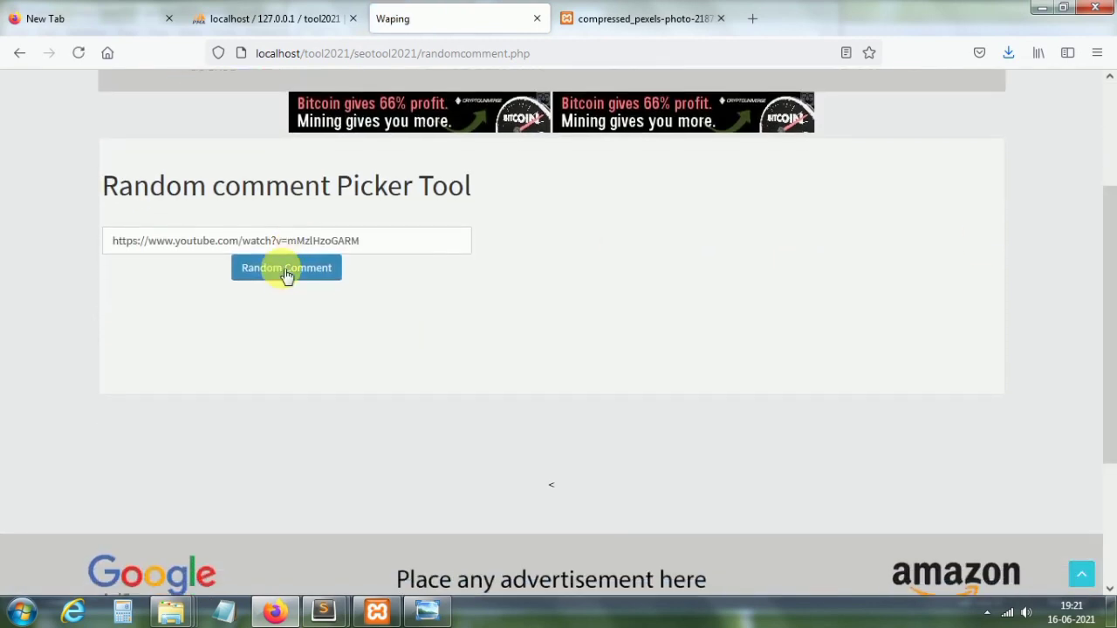
{"action": "left_click", "coordinate": [288, 270]}
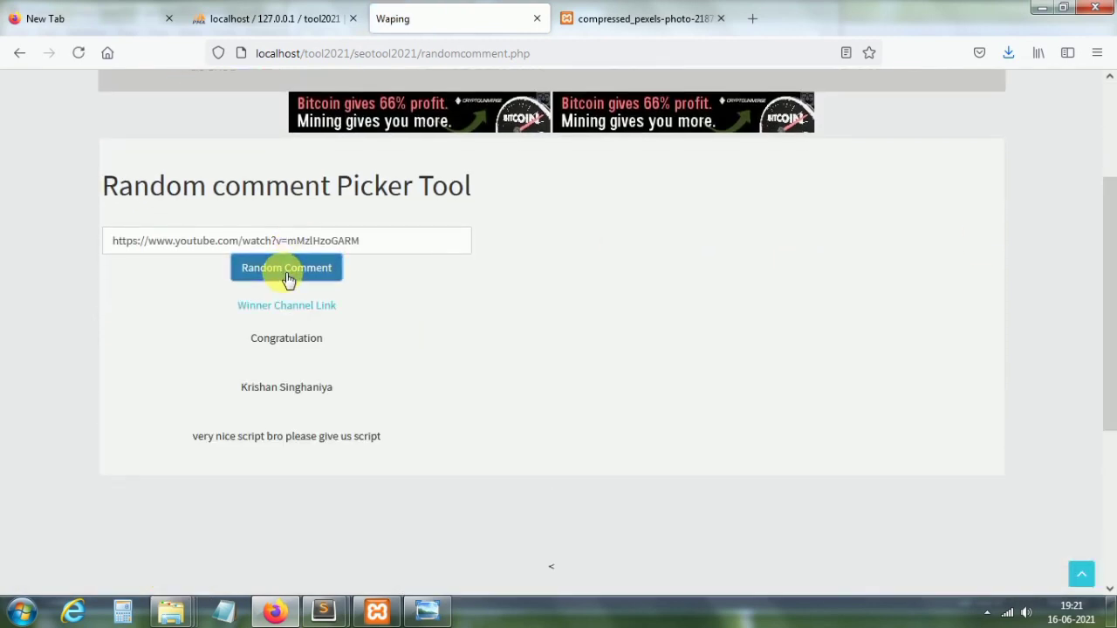
{"action": "left_click", "coordinate": [287, 276]}
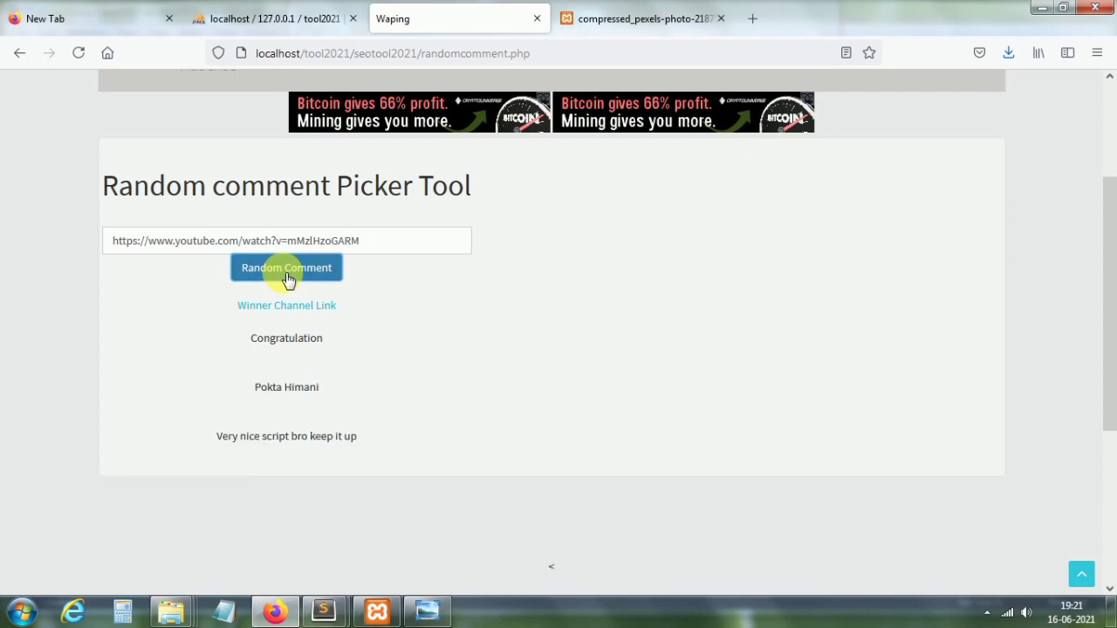
{"action": "left_click", "coordinate": [289, 276]}
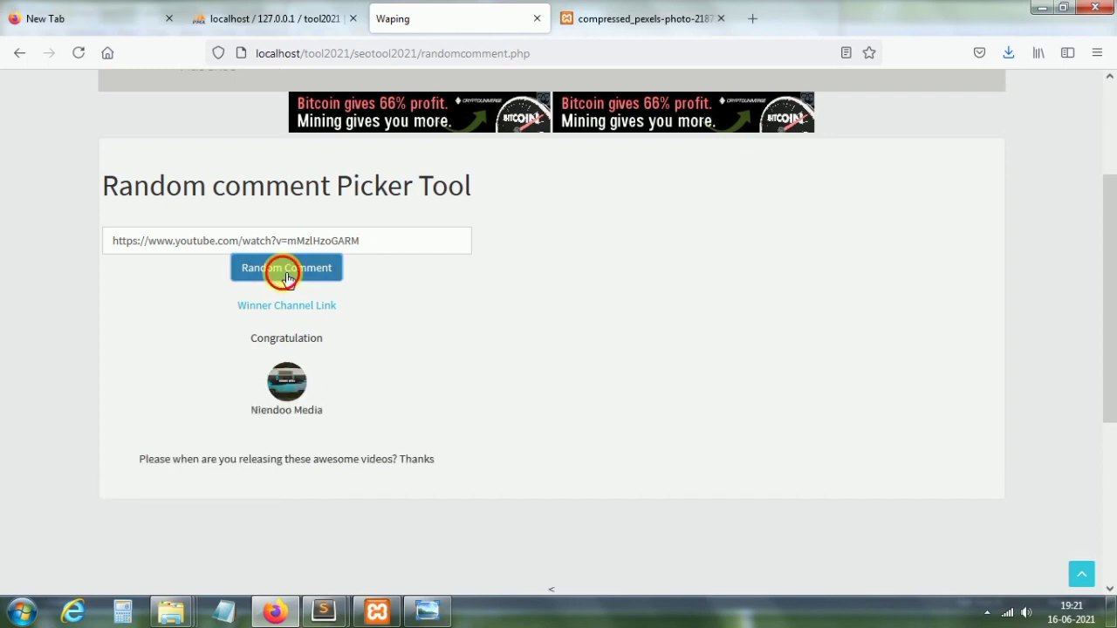
{"action": "left_click", "coordinate": [287, 275]}
Step: Select the video link, draw five more winners, then return to the tools homepage
{"action": "left_click_drag", "start_coordinate": [374, 244], "coordinate": [98, 250]}
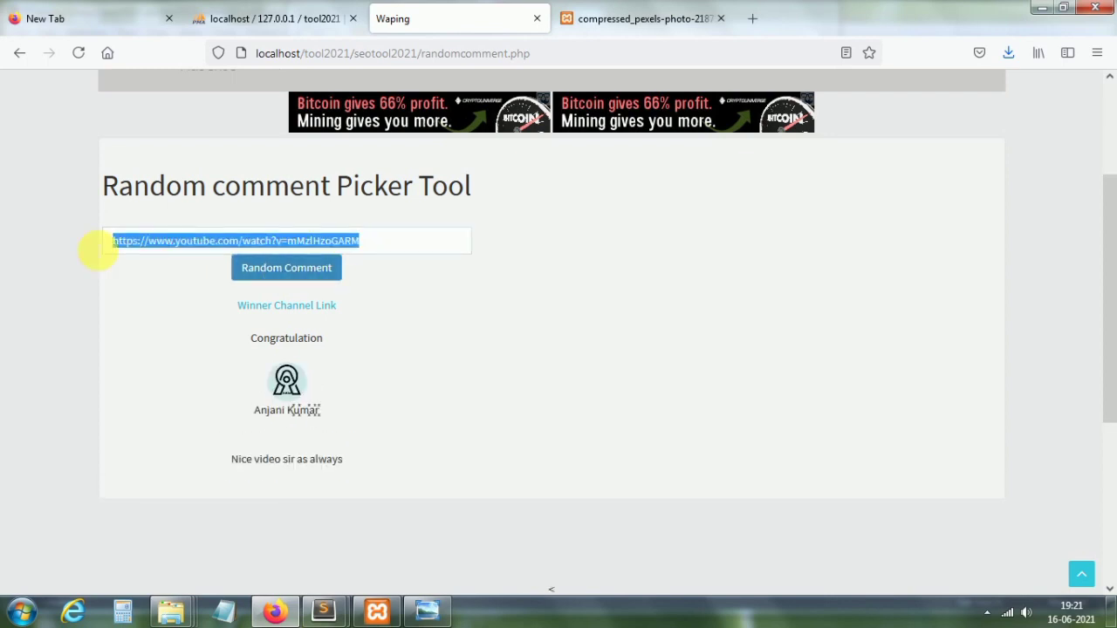
{"action": "left_click", "coordinate": [291, 274]}
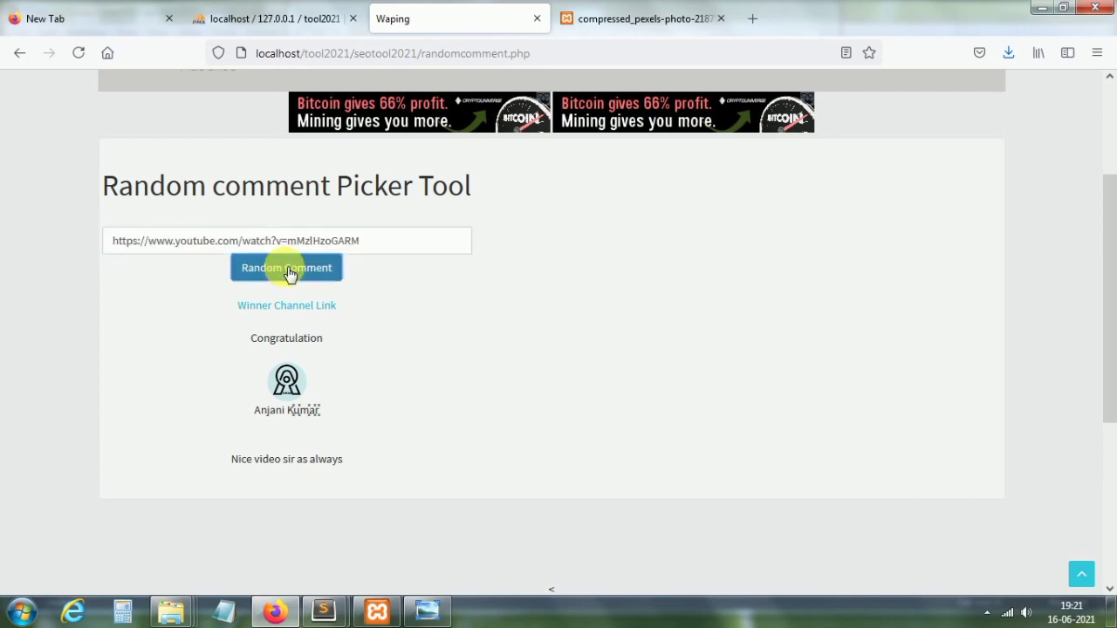
{"action": "left_click", "coordinate": [291, 274]}
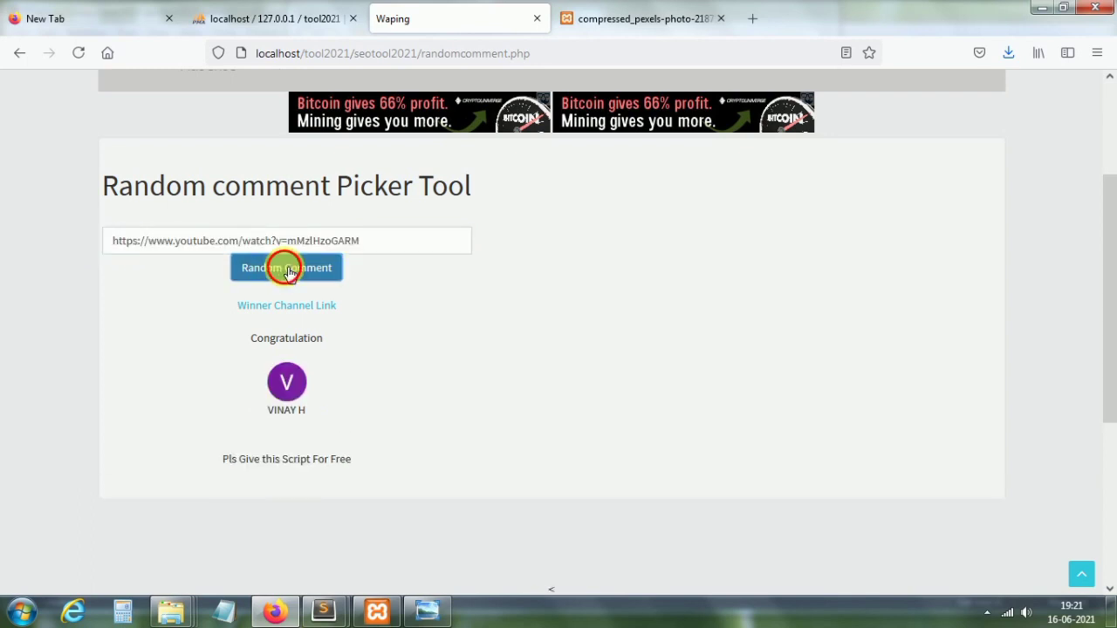
{"action": "left_click", "coordinate": [291, 274]}
{"action": "left_click", "coordinate": [290, 274]}
{"action": "left_click", "coordinate": [291, 274]}
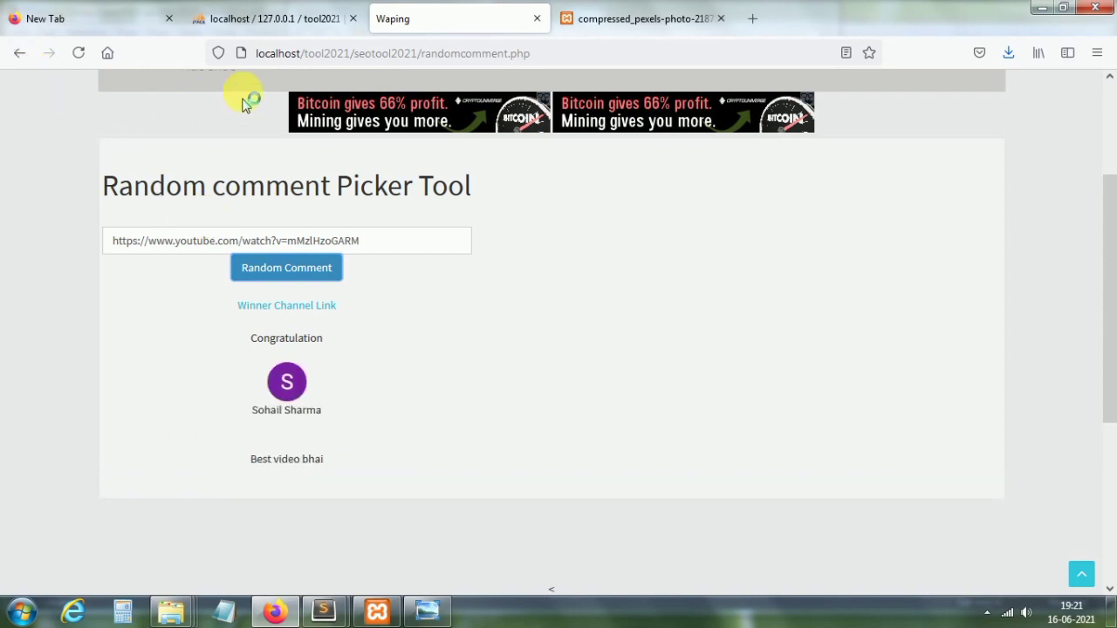
{"action": "left_click_drag", "start_coordinate": [1108, 249], "coordinate": [1105, 137]}
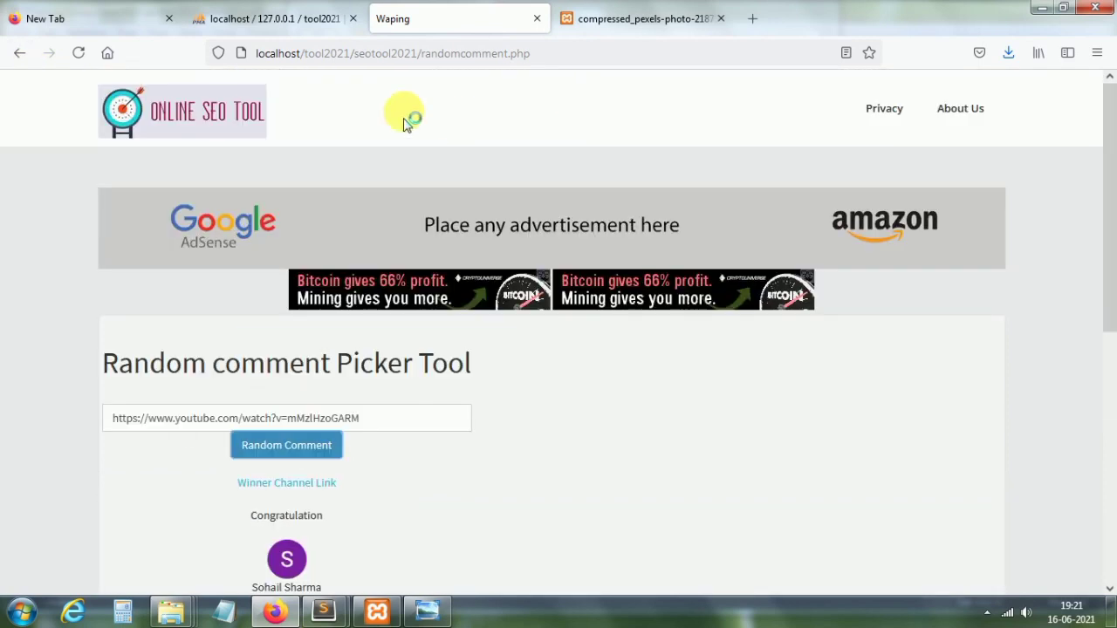
{"action": "left_click", "coordinate": [222, 119]}
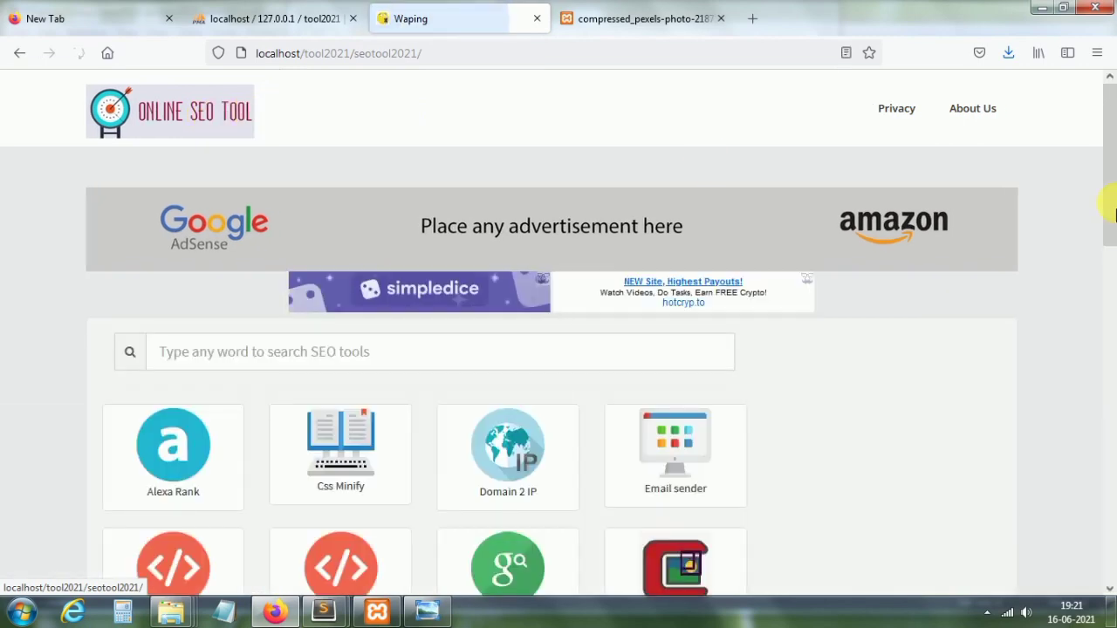
Step: View the obfuscater tool without running it, then go to the Keyword Density tool
{"action": "left_click_drag", "start_coordinate": [1114, 403], "coordinate": [1110, 436]}
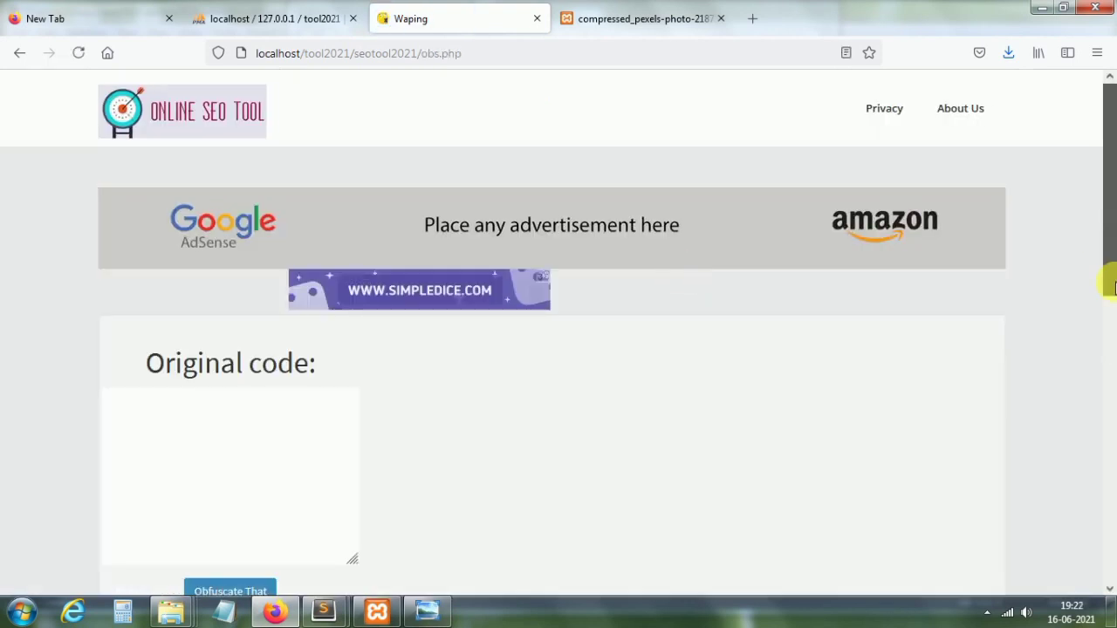
{"action": "left_click_drag", "start_coordinate": [1112, 237], "coordinate": [631, 113]}
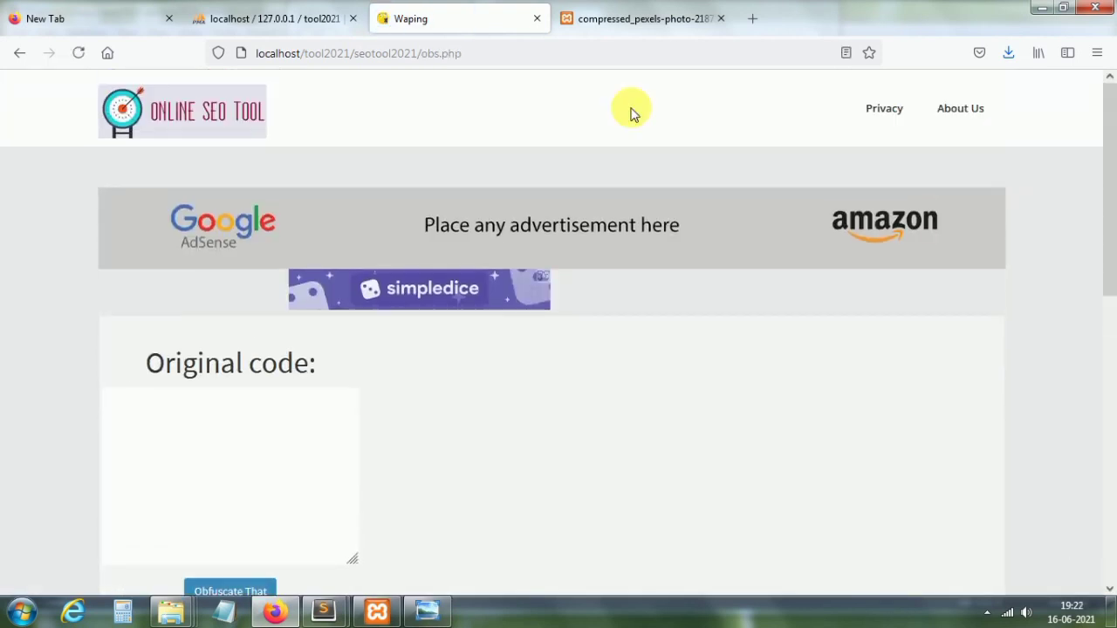
{"action": "left_click", "coordinate": [19, 53]}
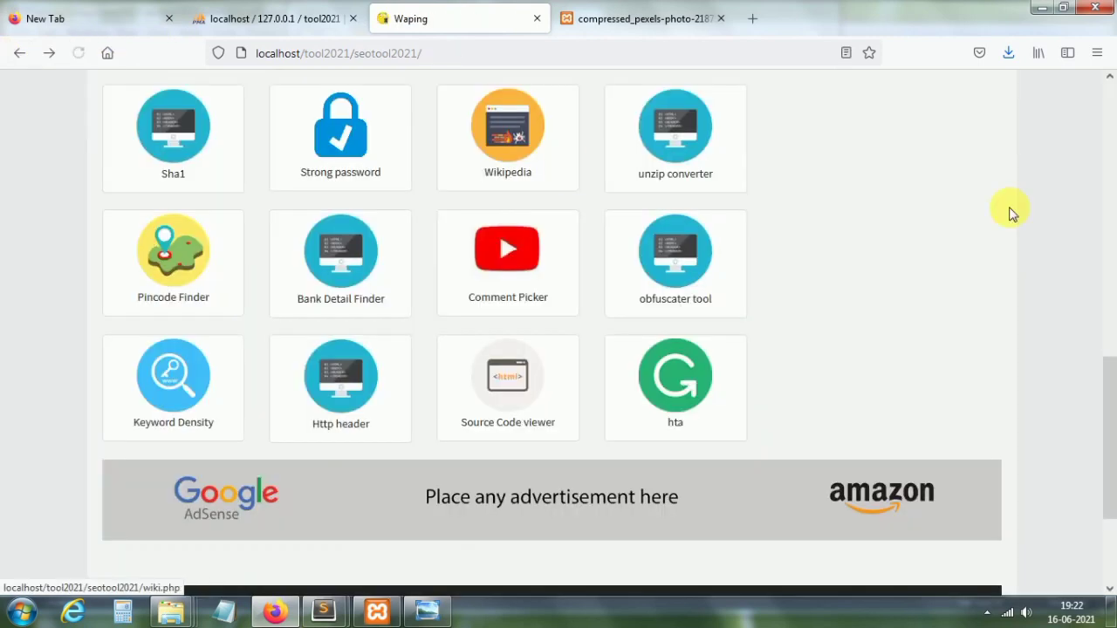
{"action": "left_click", "coordinate": [185, 386]}
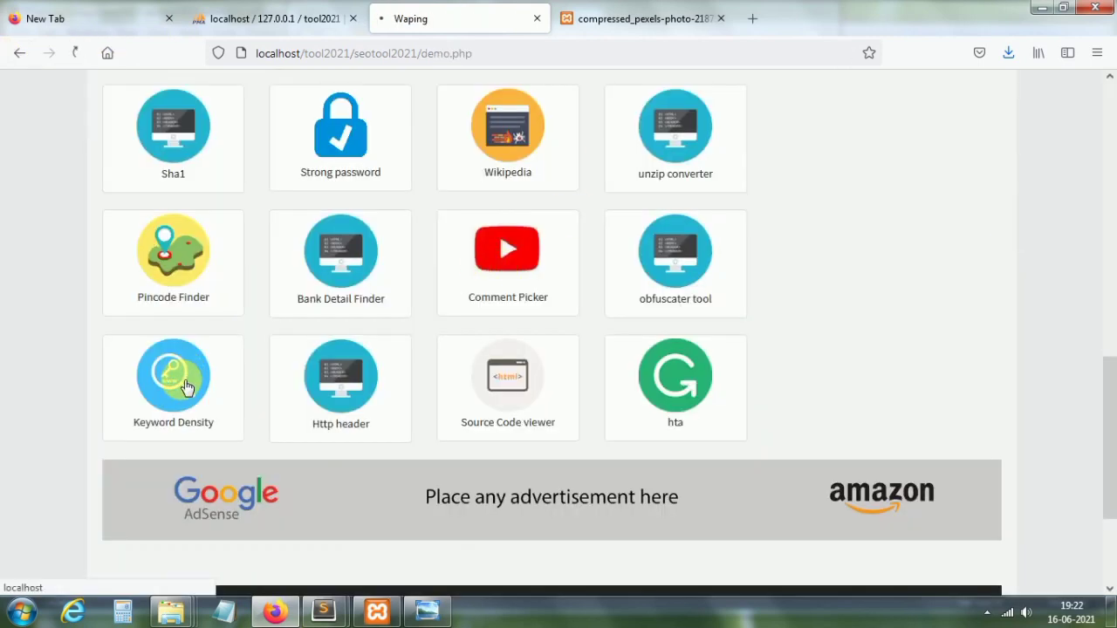
Step: Check keyword density of the sample text; gdf leads with 2 occurrences at 10.53%
{"action": "left_click_drag", "start_coordinate": [1112, 248], "coordinate": [1112, 371]}
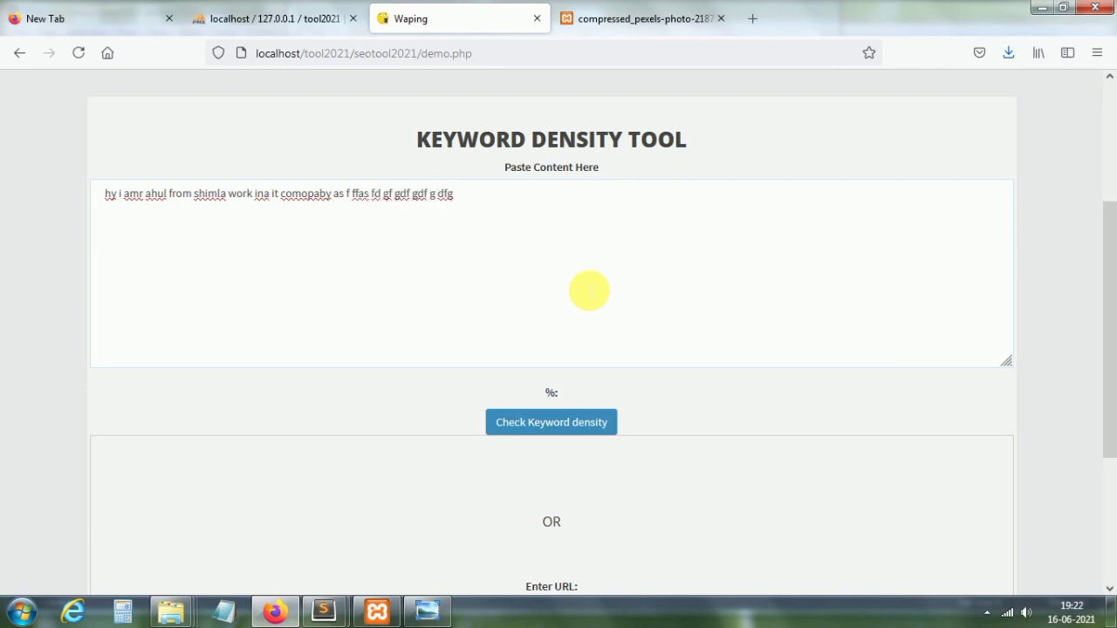
{"action": "left_click", "coordinate": [591, 425]}
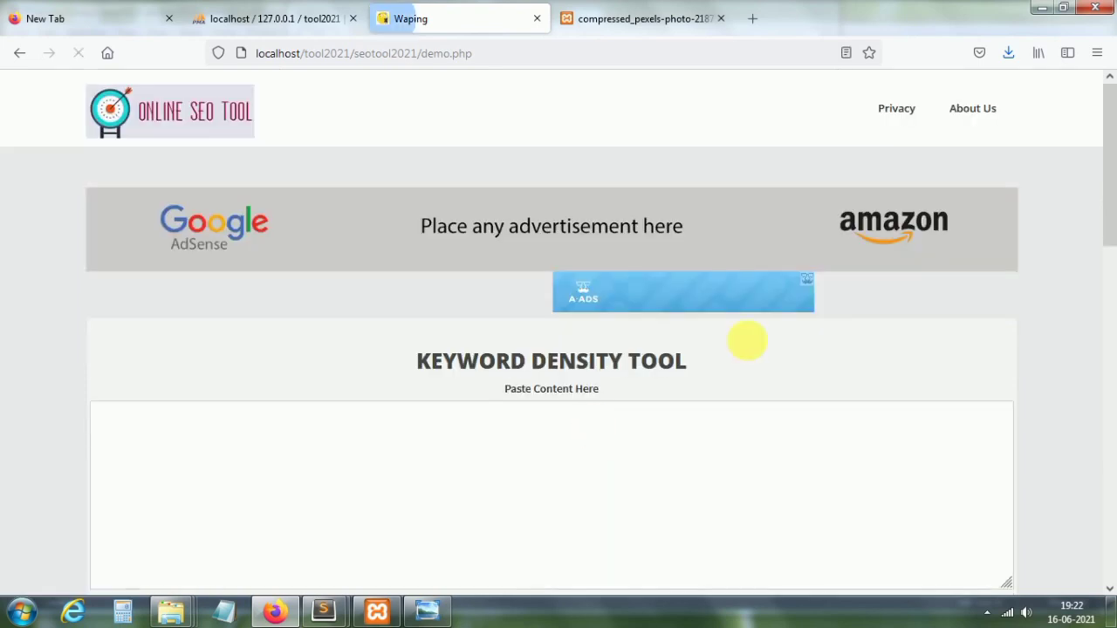
{"action": "left_click_drag", "start_coordinate": [1110, 169], "coordinate": [1108, 396]}
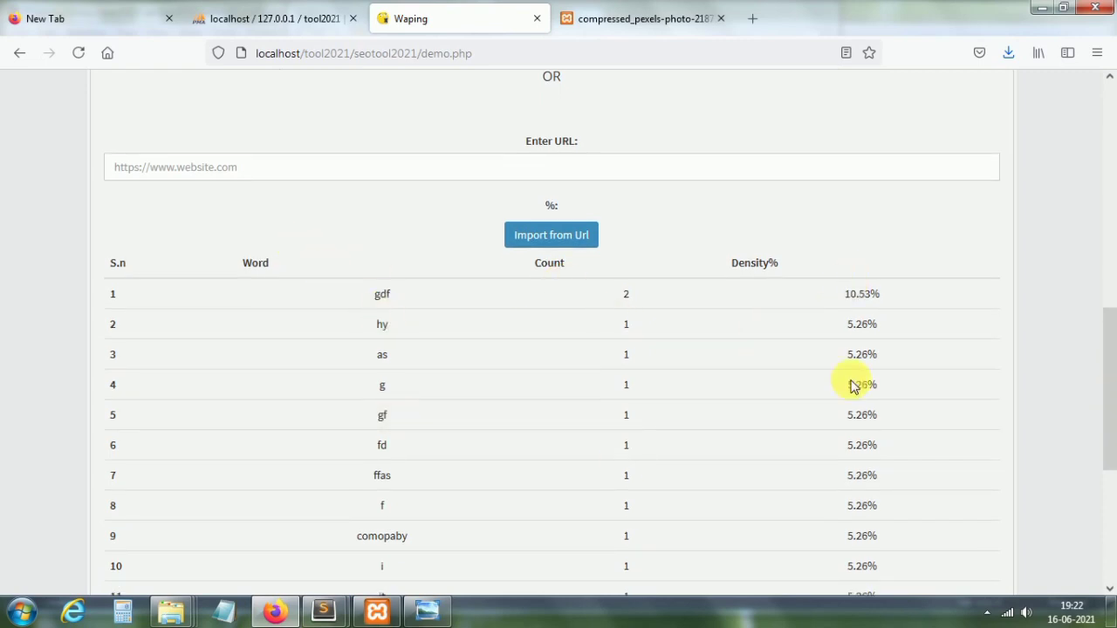
{"action": "left_click_drag", "start_coordinate": [1110, 501], "coordinate": [1109, 345]}
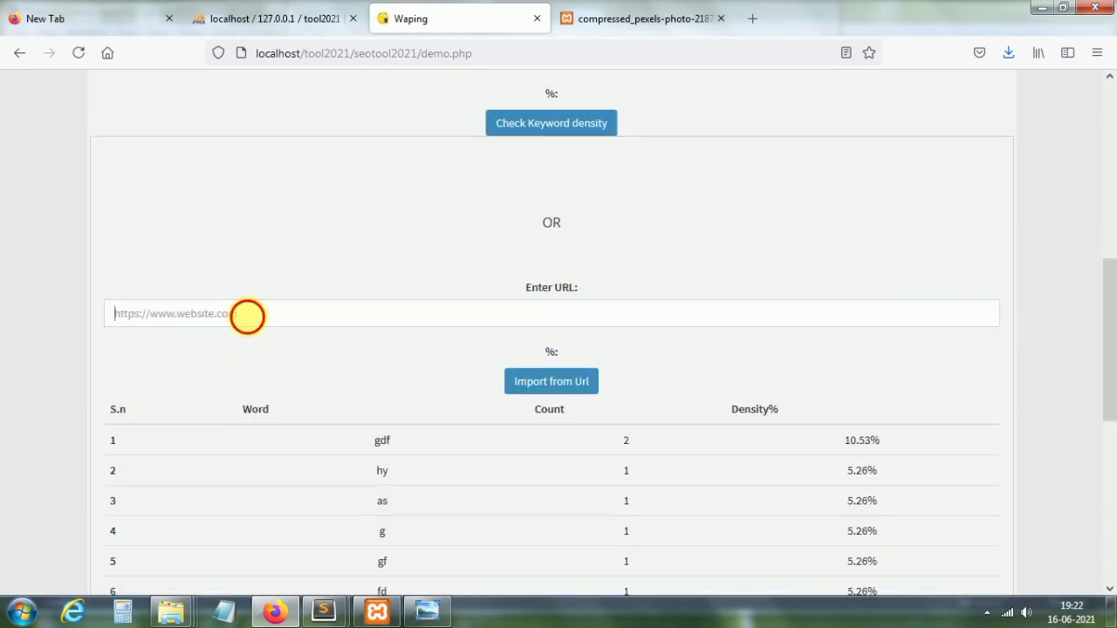
{"action": "left_click", "coordinate": [248, 315]}
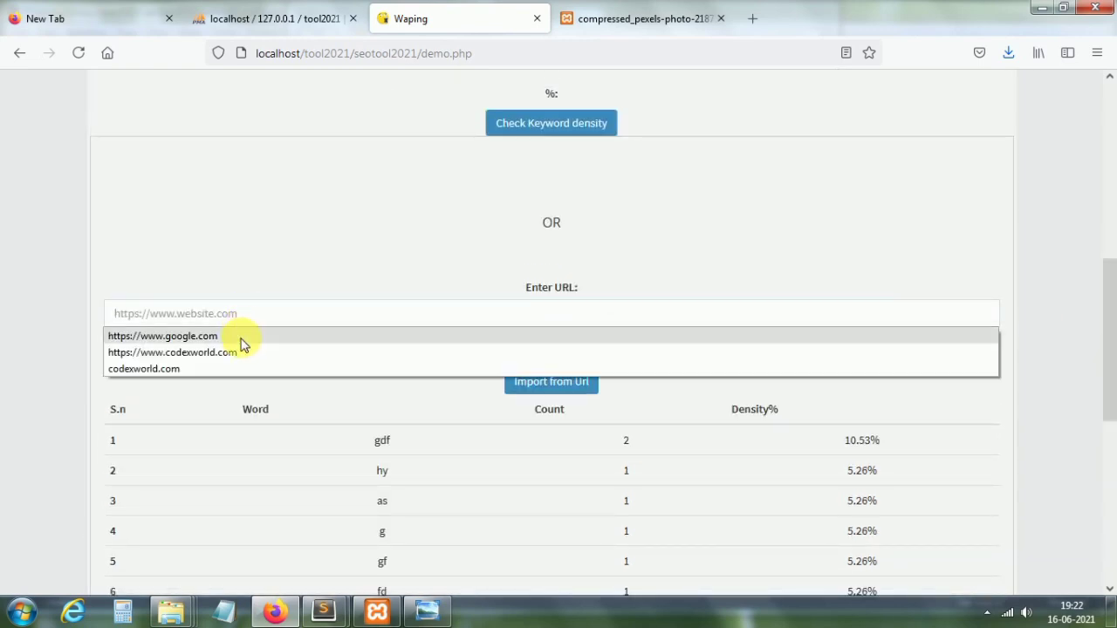
{"action": "left_click", "coordinate": [242, 339]}
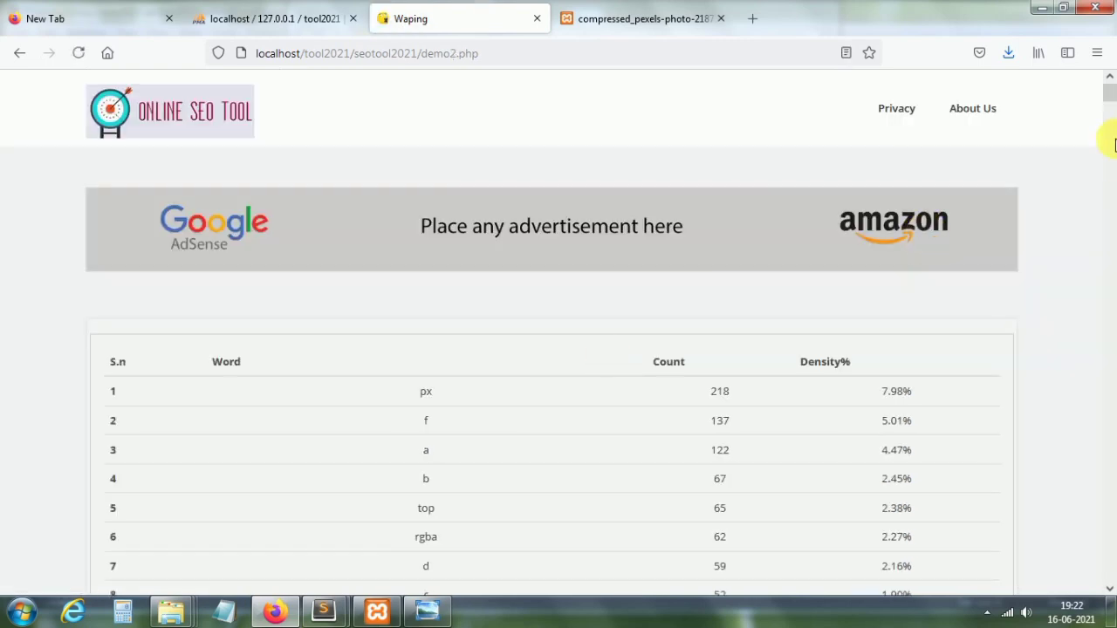
{"action": "mouse_move", "coordinate": [1110, 99]}
{"action": "left_mouse_down"}
{"action": "mouse_move", "coordinate": [1108, 332]}
{"action": "mouse_move", "coordinate": [1109, 96]}
{"action": "left_mouse_up"}
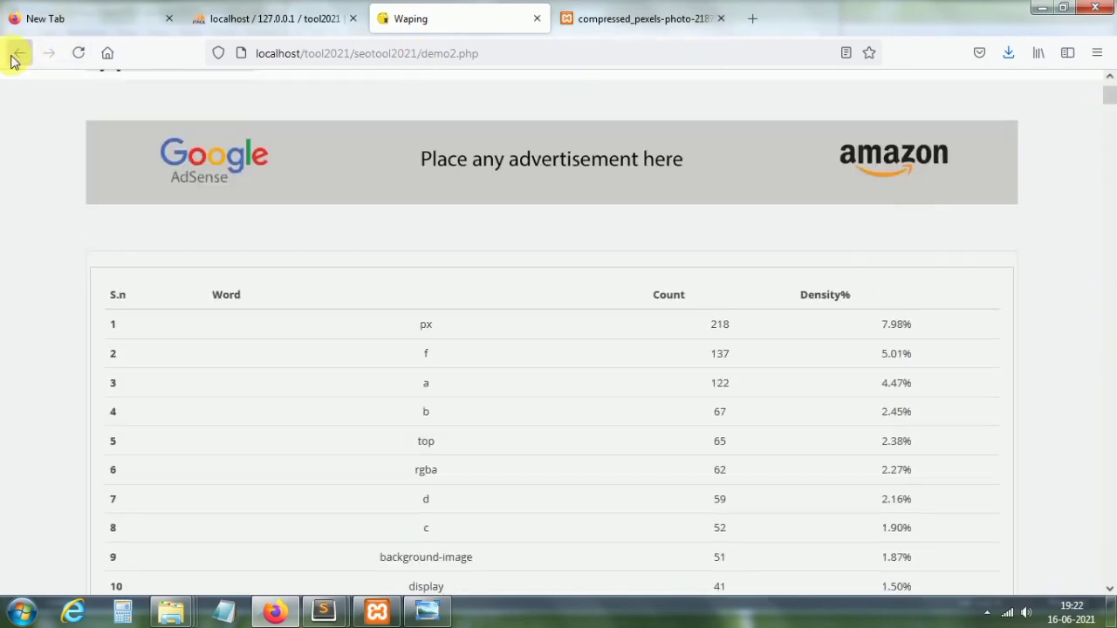
{"action": "left_click", "coordinate": [16, 56]}
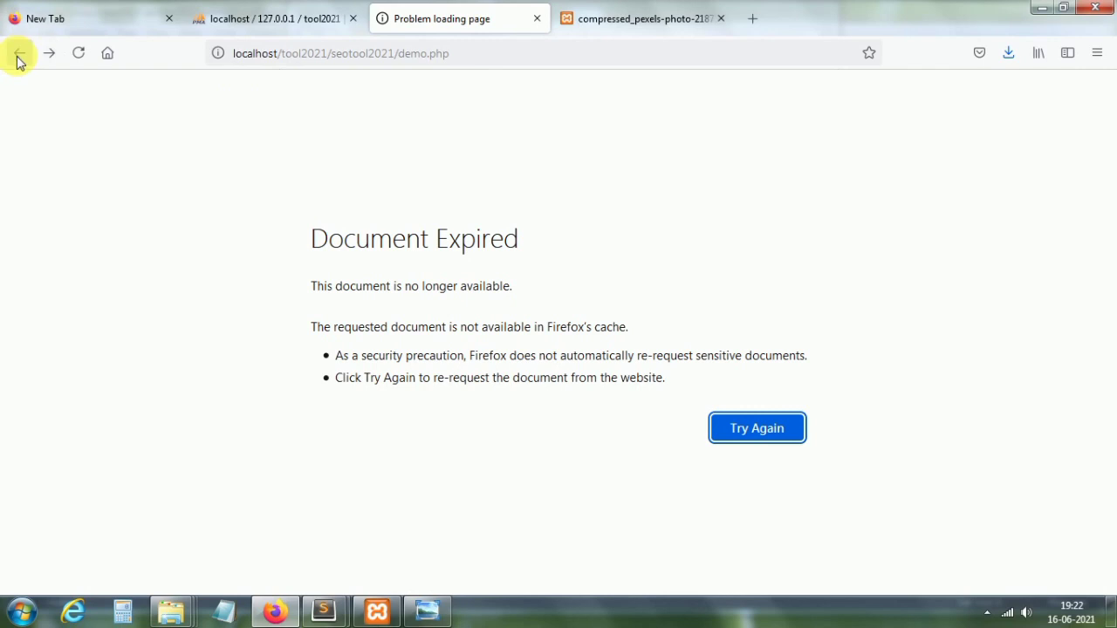
{"action": "left_click", "coordinate": [18, 56]}
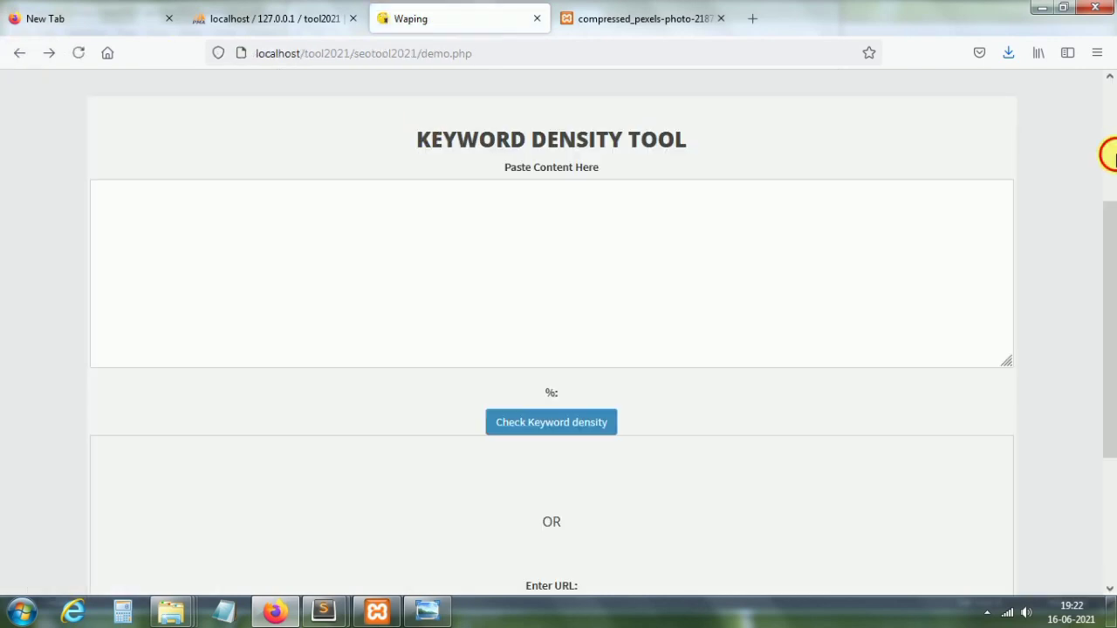
{"action": "left_click", "coordinate": [1108, 155]}
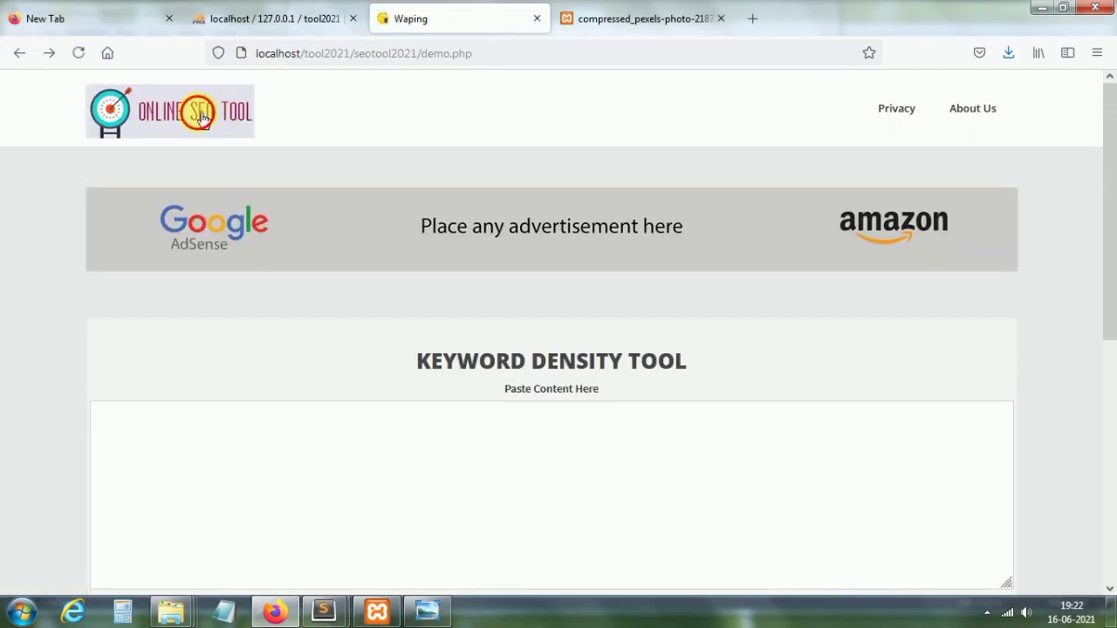
Step: From the homepage, visit the Http Header Checker and return without checking anything
{"action": "left_click", "coordinate": [201, 118]}
{"action": "left_click", "coordinate": [1108, 371]}
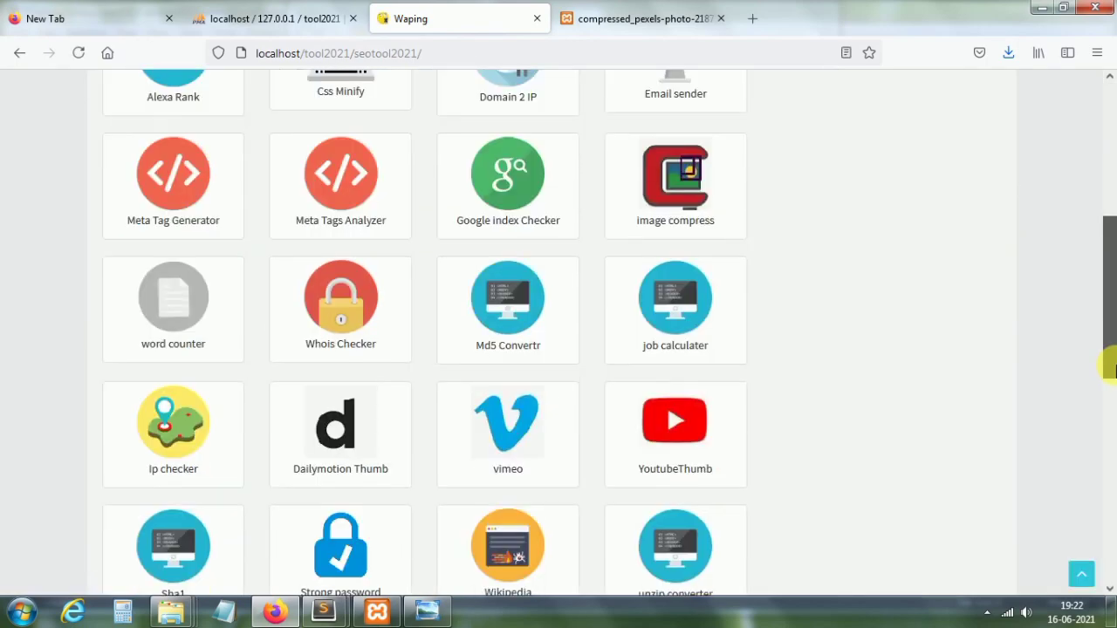
{"action": "left_click_drag", "start_coordinate": [1110, 371], "coordinate": [1107, 492]}
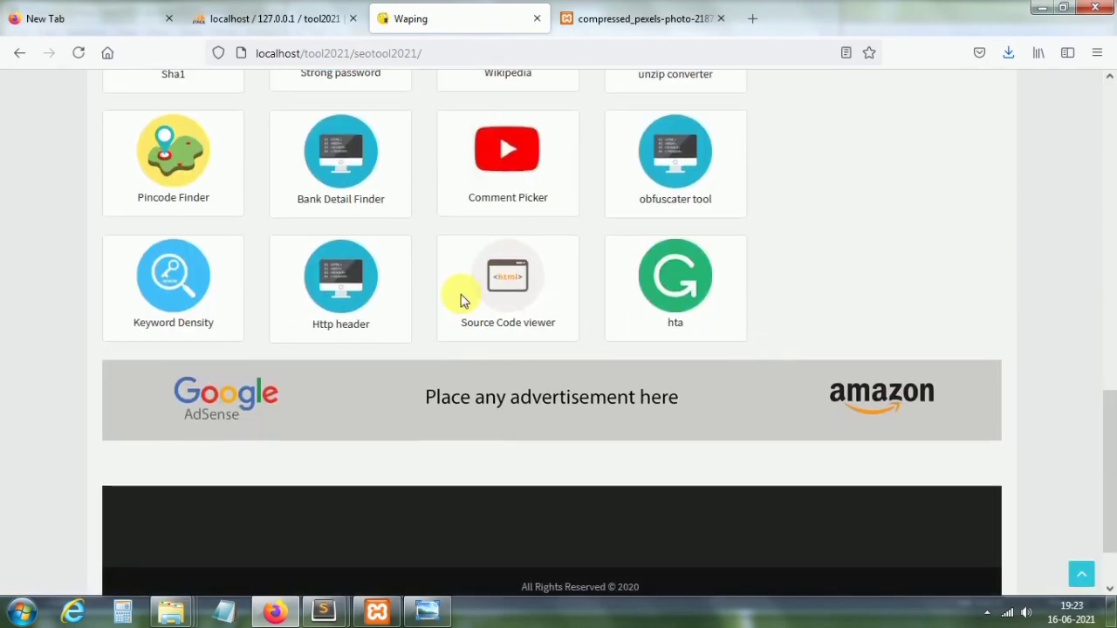
{"action": "left_click", "coordinate": [360, 316]}
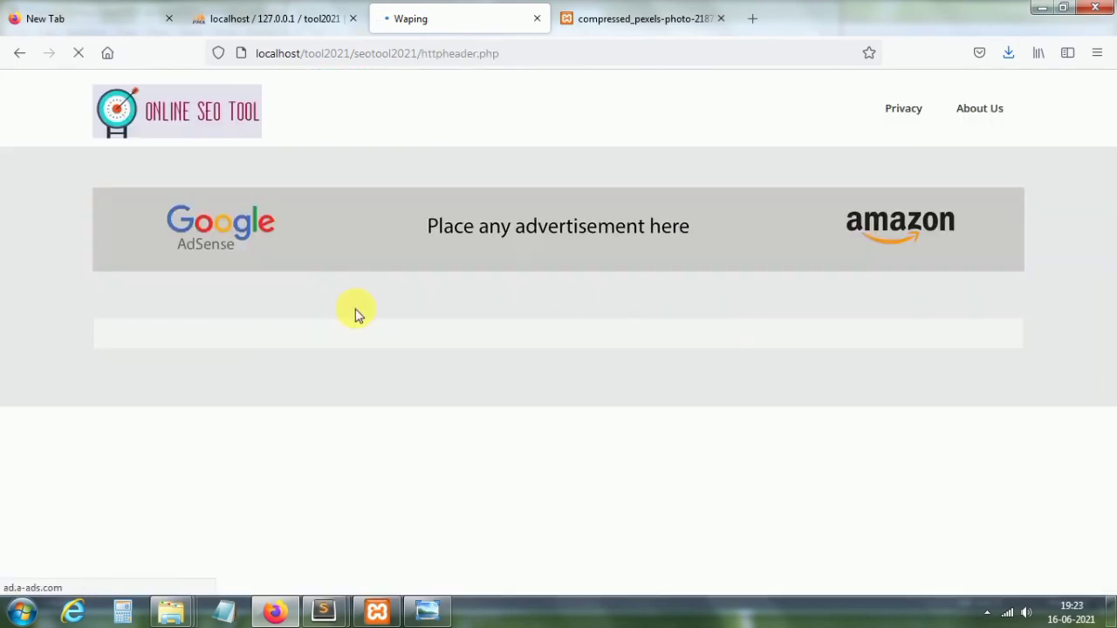
{"action": "left_click", "coordinate": [539, 513]}
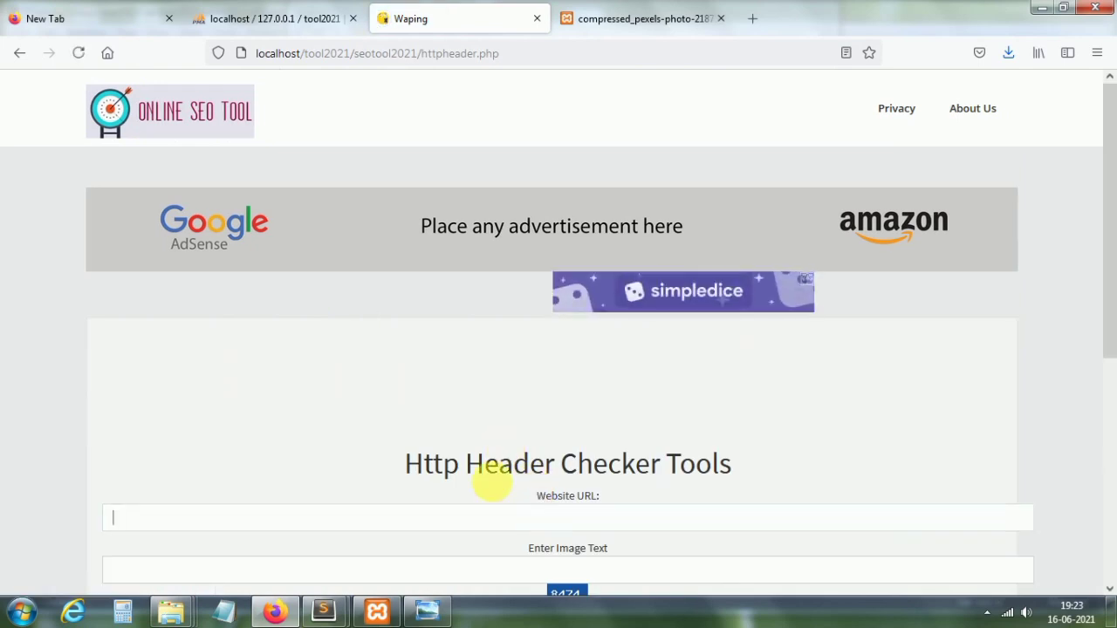
{"action": "left_click", "coordinate": [19, 53]}
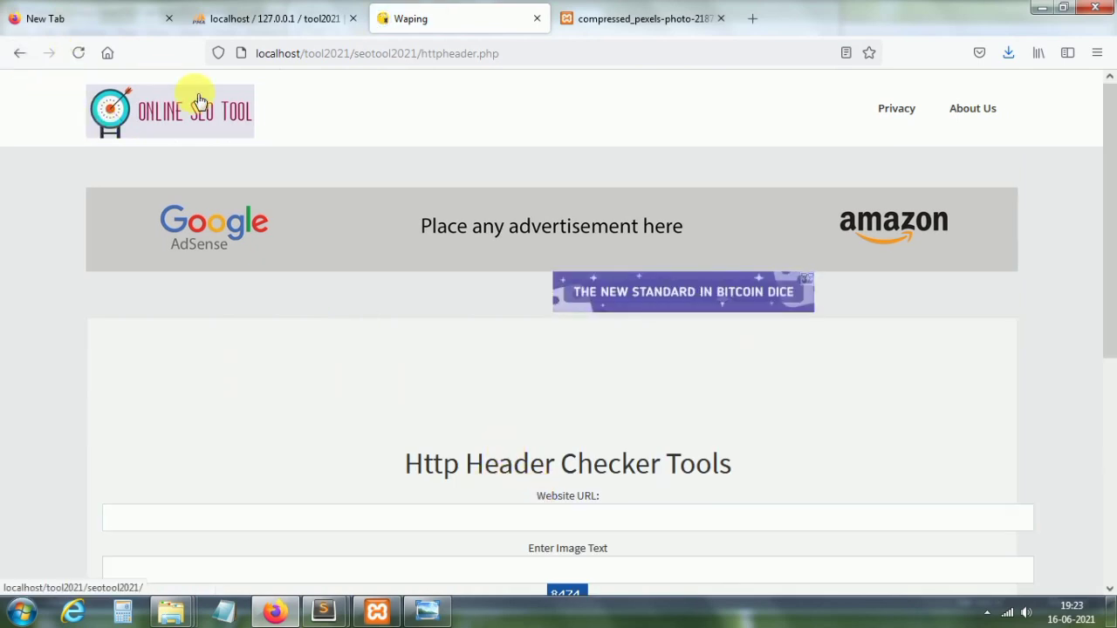
{"action": "left_click_drag", "start_coordinate": [1109, 155], "coordinate": [1109, 426]}
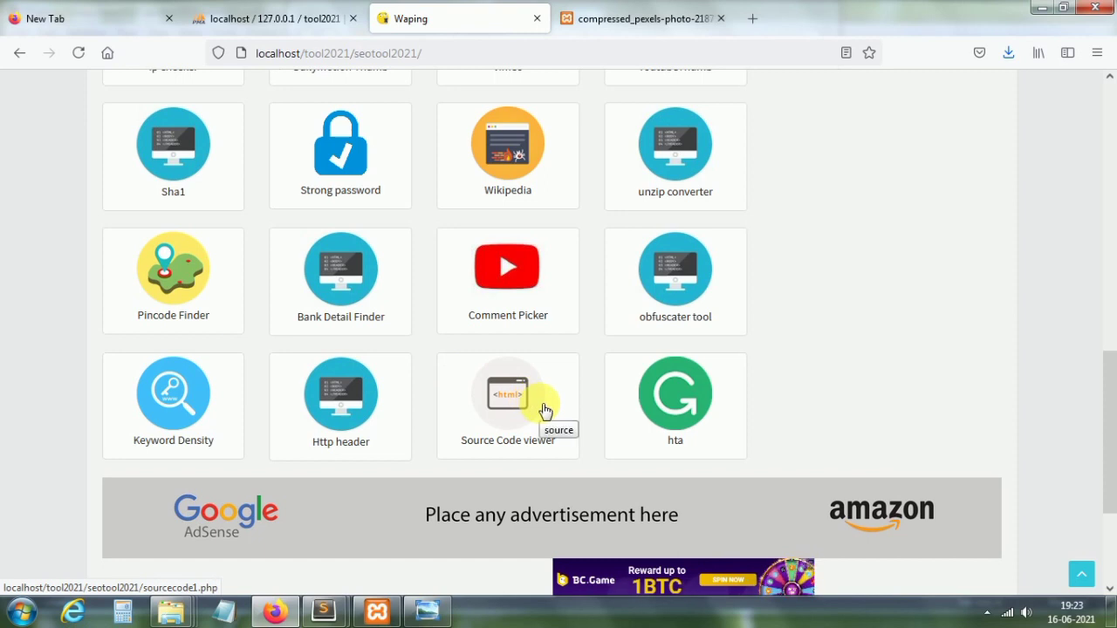
{"action": "left_click", "coordinate": [515, 412]}
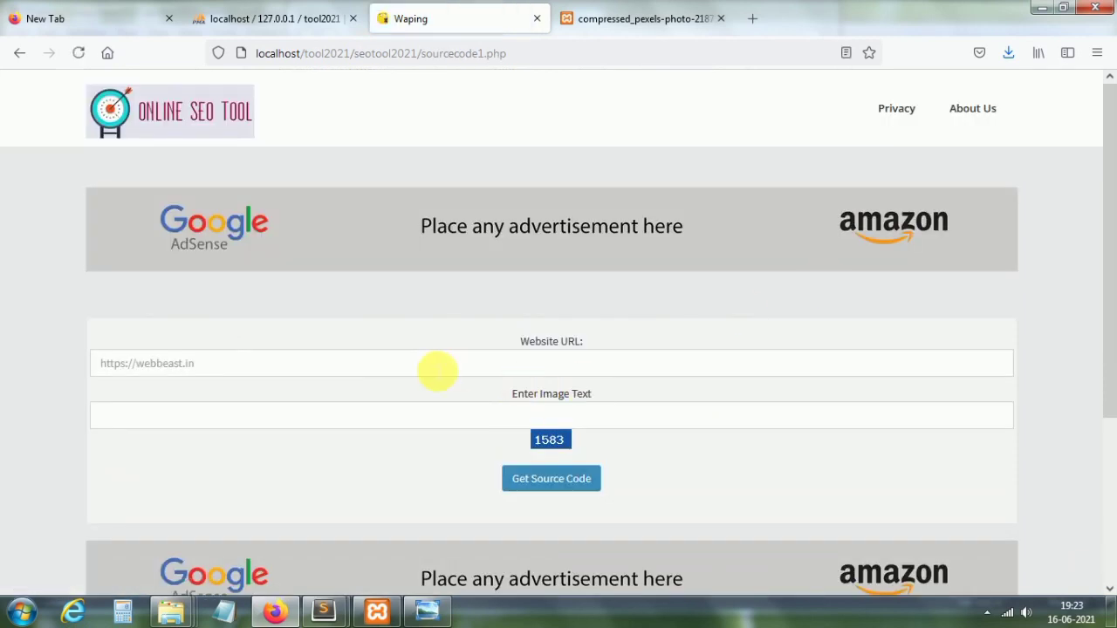
{"action": "left_click", "coordinate": [436, 370]}
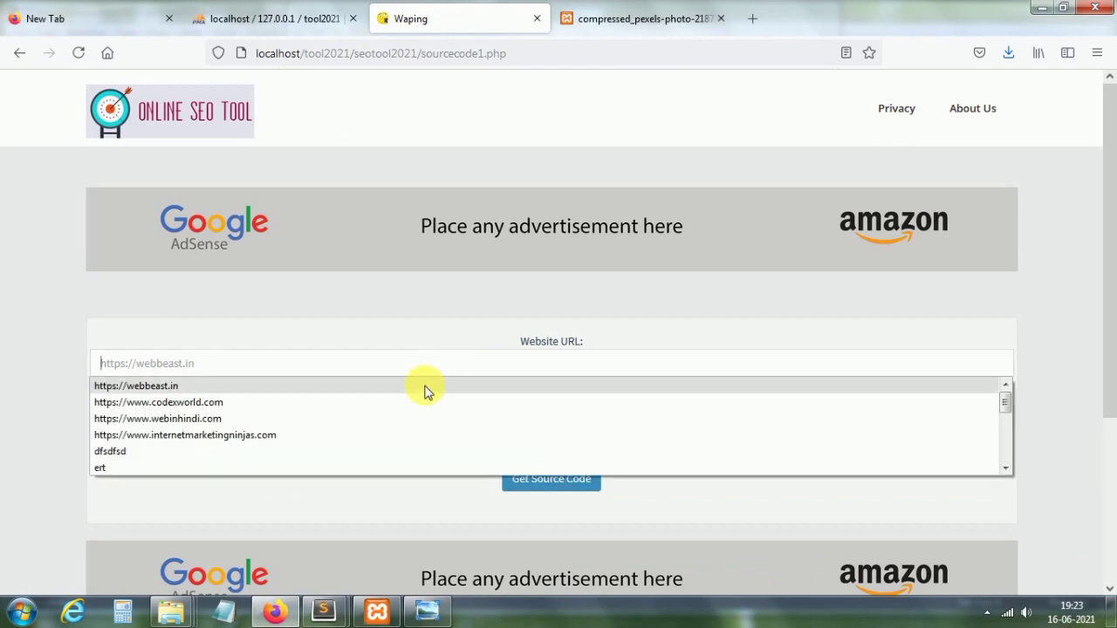
{"action": "left_click", "coordinate": [427, 386]}
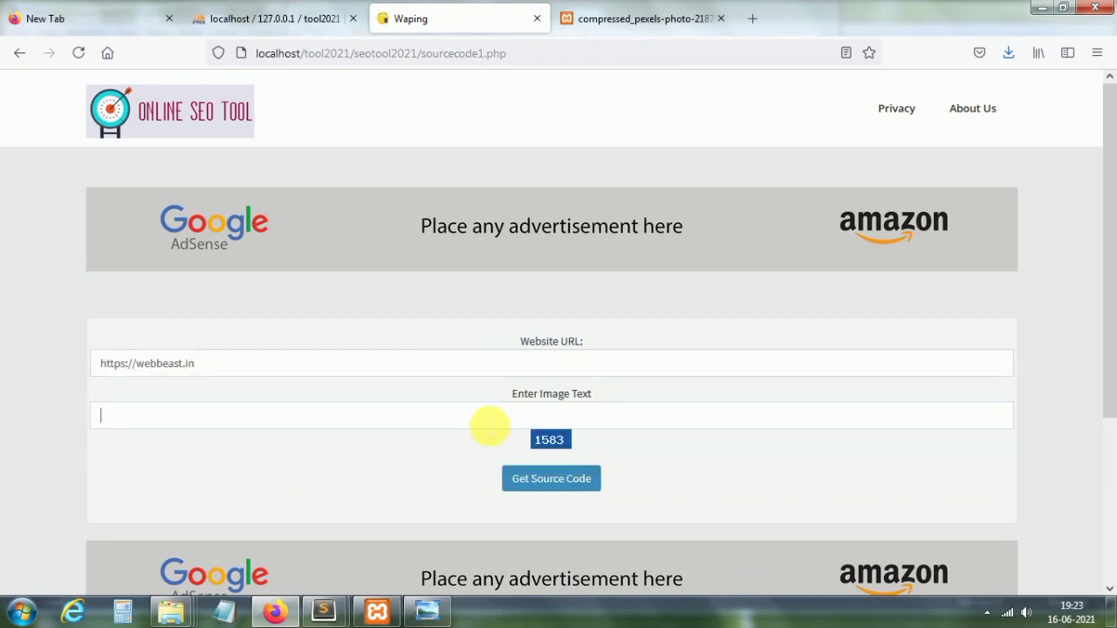
{"action": "left_click", "coordinate": [19, 54]}
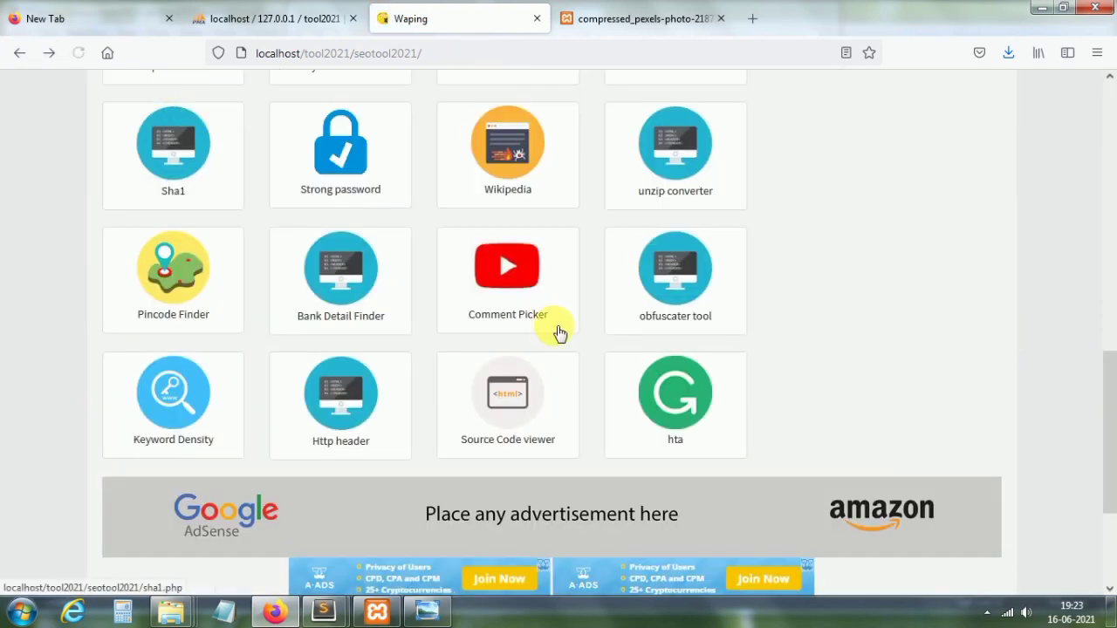
{"action": "left_click", "coordinate": [696, 419]}
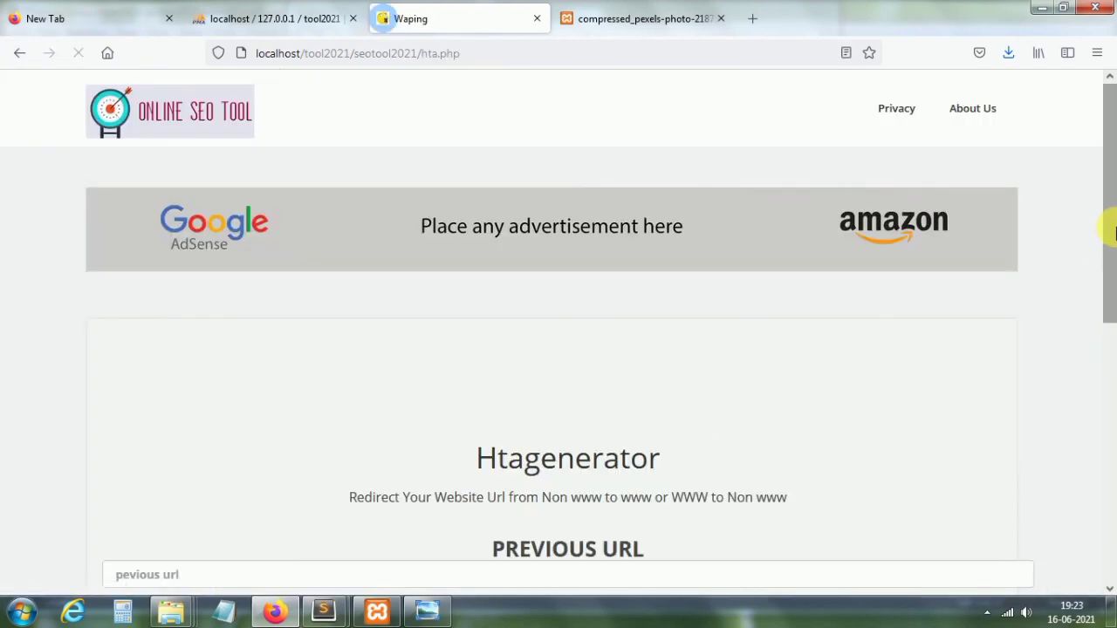
{"action": "left_click_drag", "start_coordinate": [1113, 224], "coordinate": [1112, 393]}
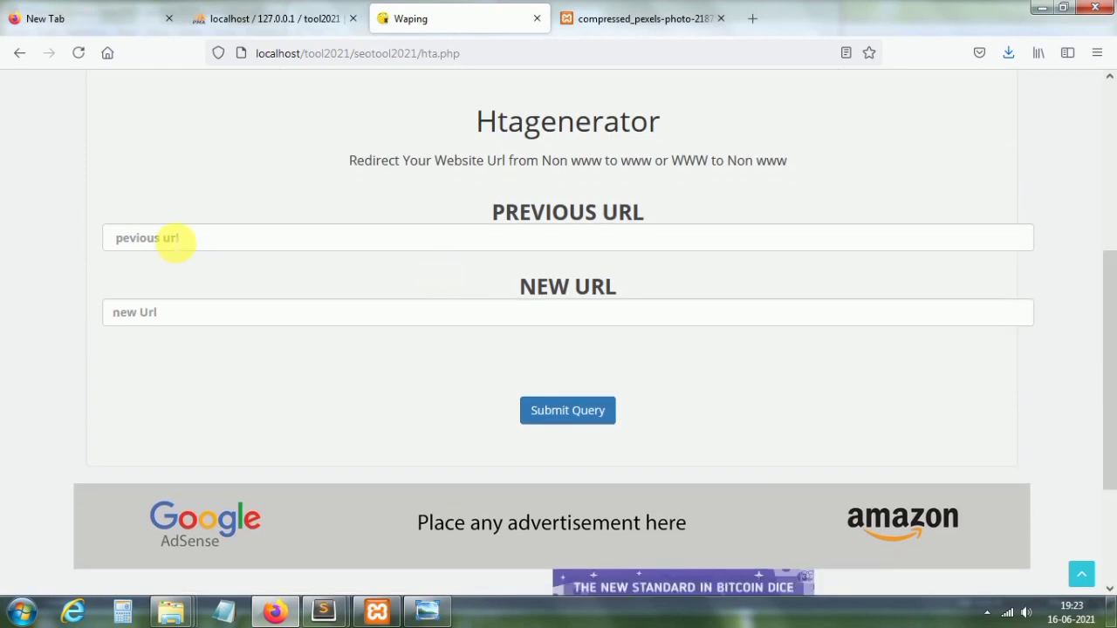
{"action": "left_click", "coordinate": [175, 240]}
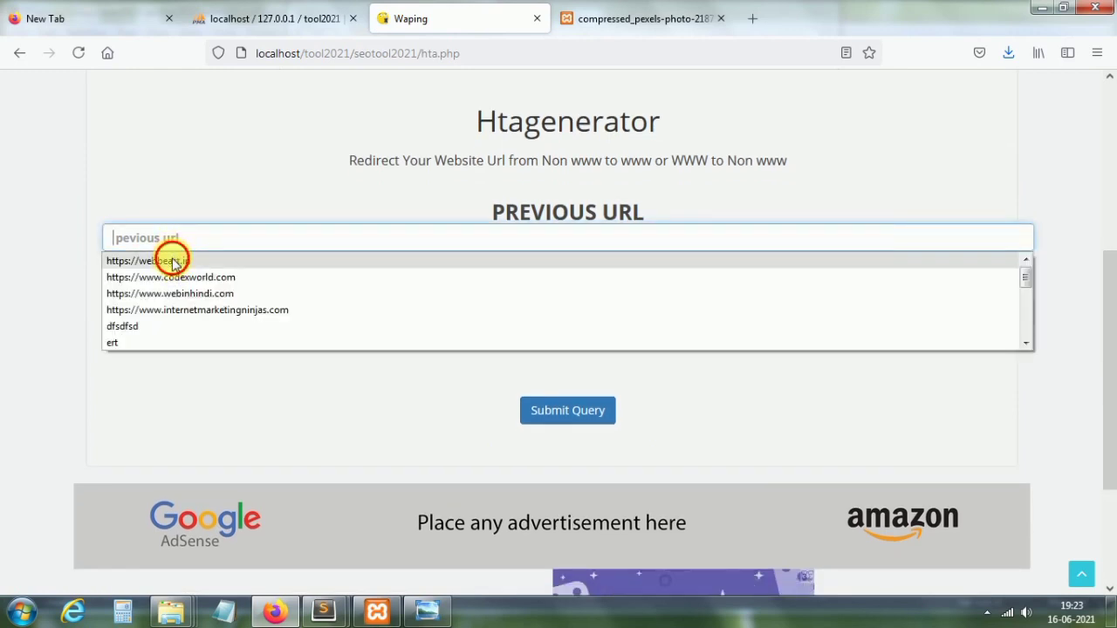
{"action": "left_click", "coordinate": [173, 261]}
{"action": "left_click", "coordinate": [144, 316]}
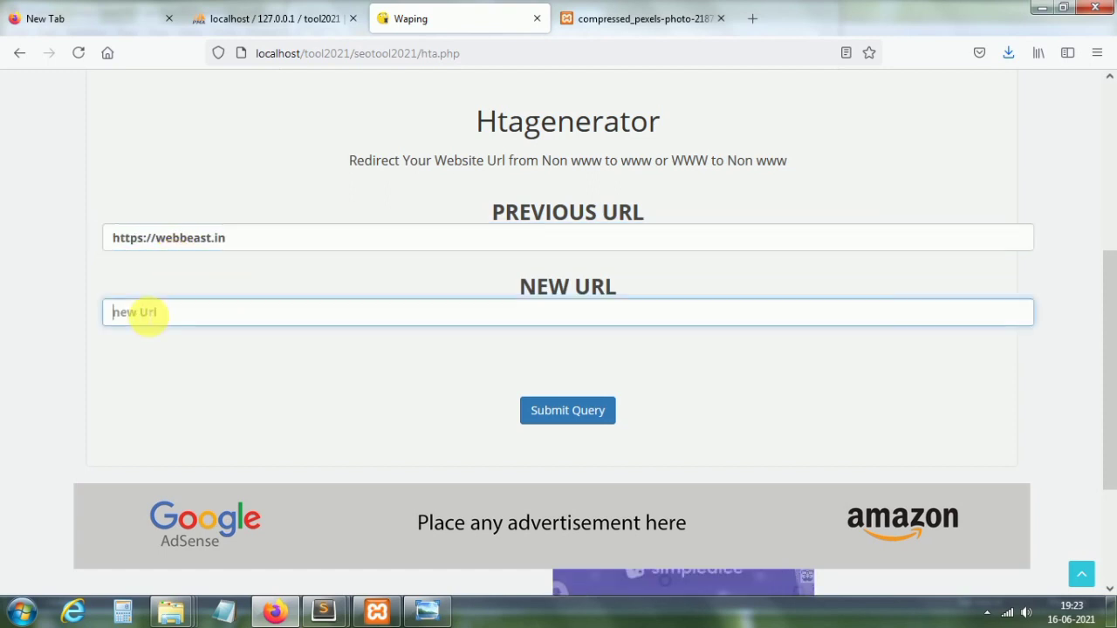
{"action": "type", "text": "www"}
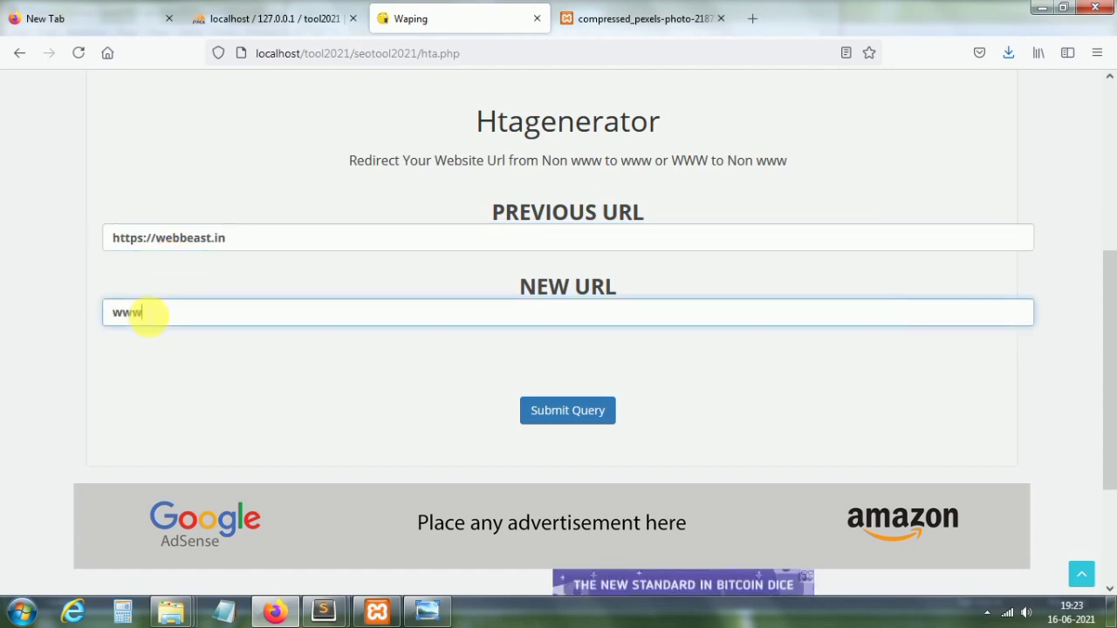
{"action": "type", "text": ".web"}
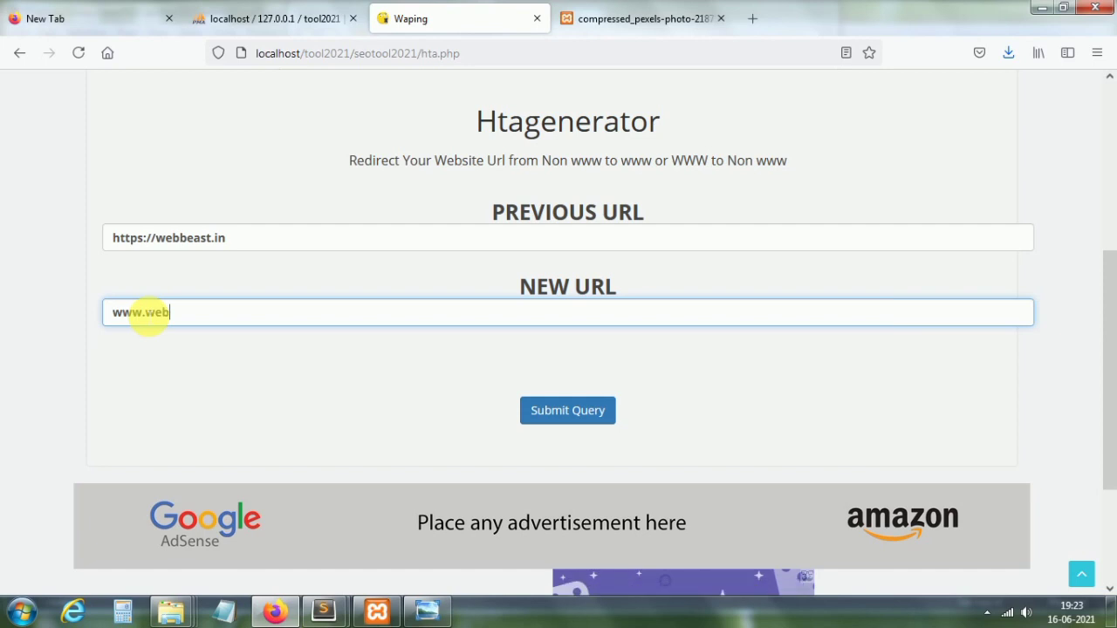
{"action": "type", "text": "beast.in"}
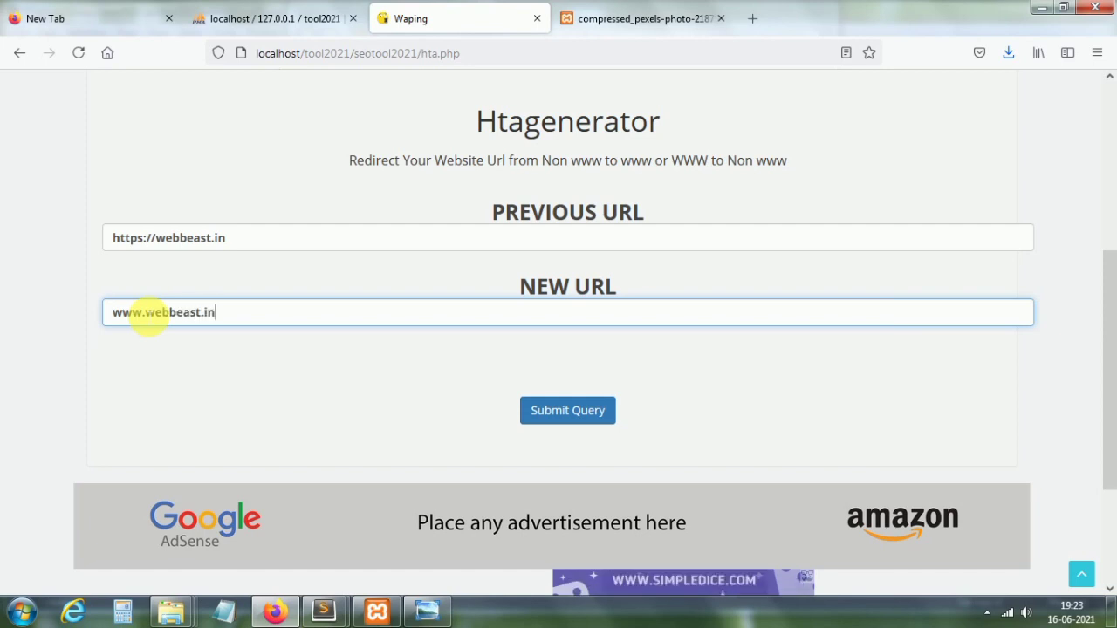
{"action": "left_click", "coordinate": [572, 408]}
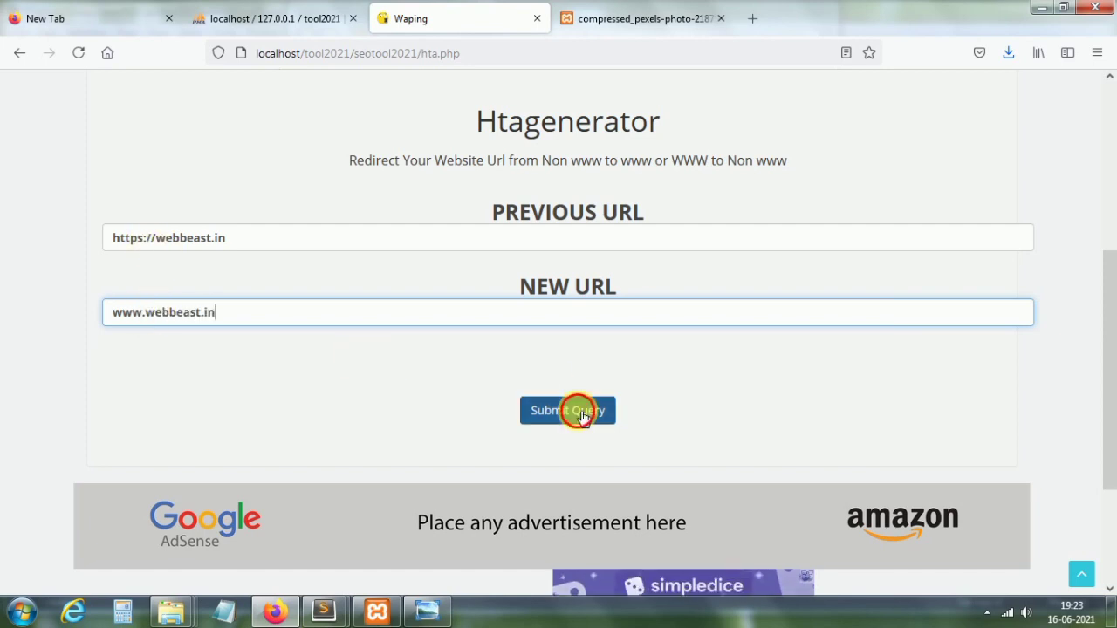
Step: Select the generated 301 RewriteRule code, then return to the home page
{"action": "scroll", "coordinate": [1112, 358], "scroll_direction": "down", "scroll_amount": 5}
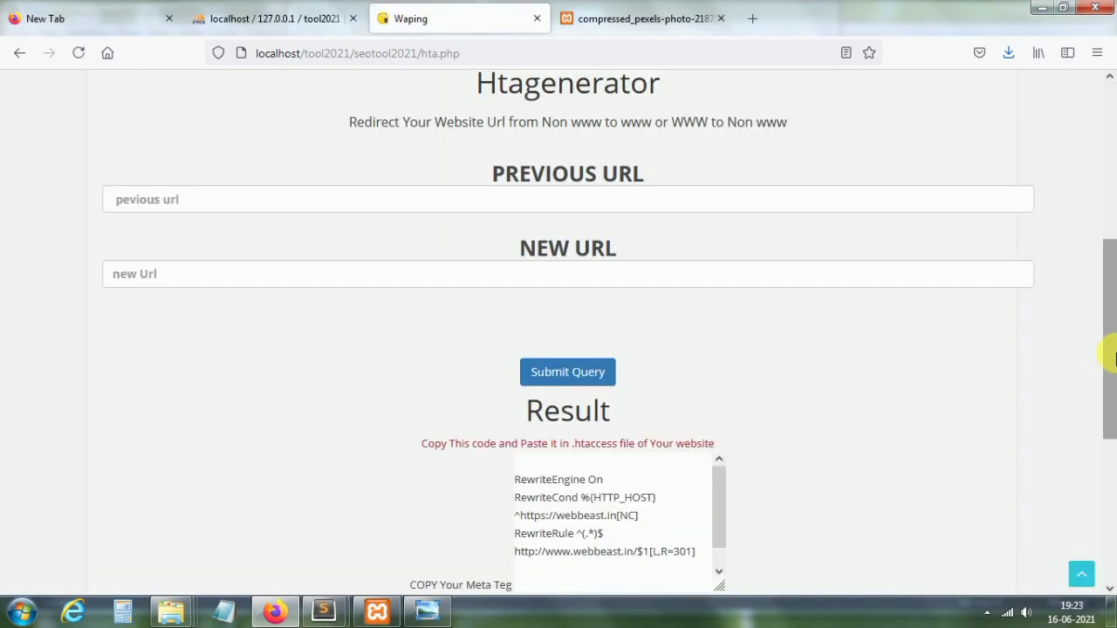
{"action": "left_click_drag", "start_coordinate": [514, 356], "coordinate": [705, 449]}
{"action": "left_click", "coordinate": [703, 445]}
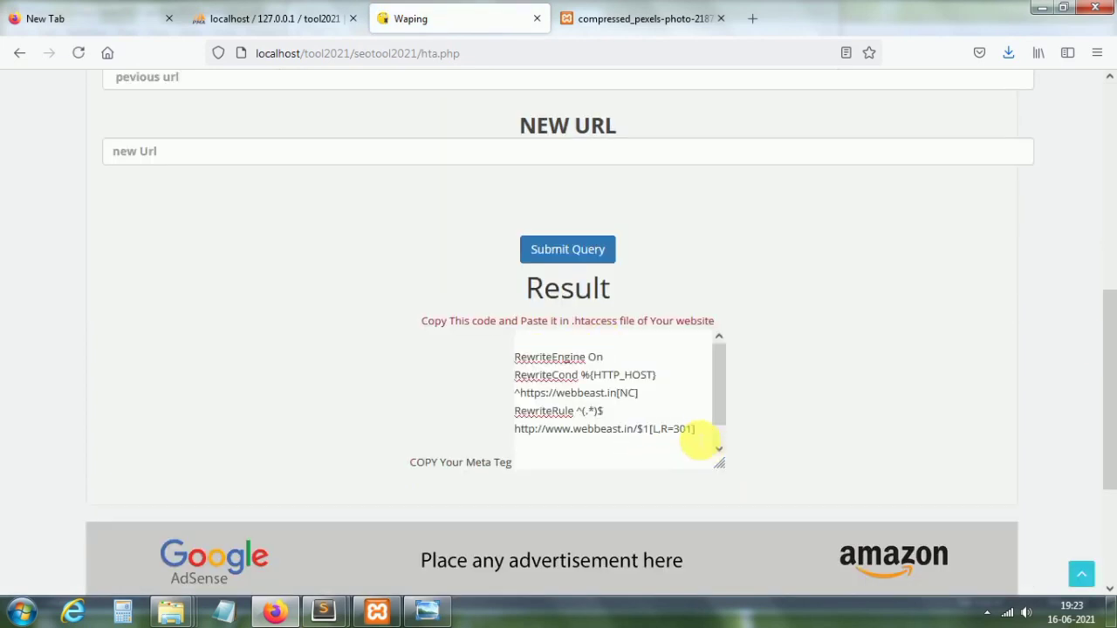
{"action": "key", "text": "ctrl+a"}
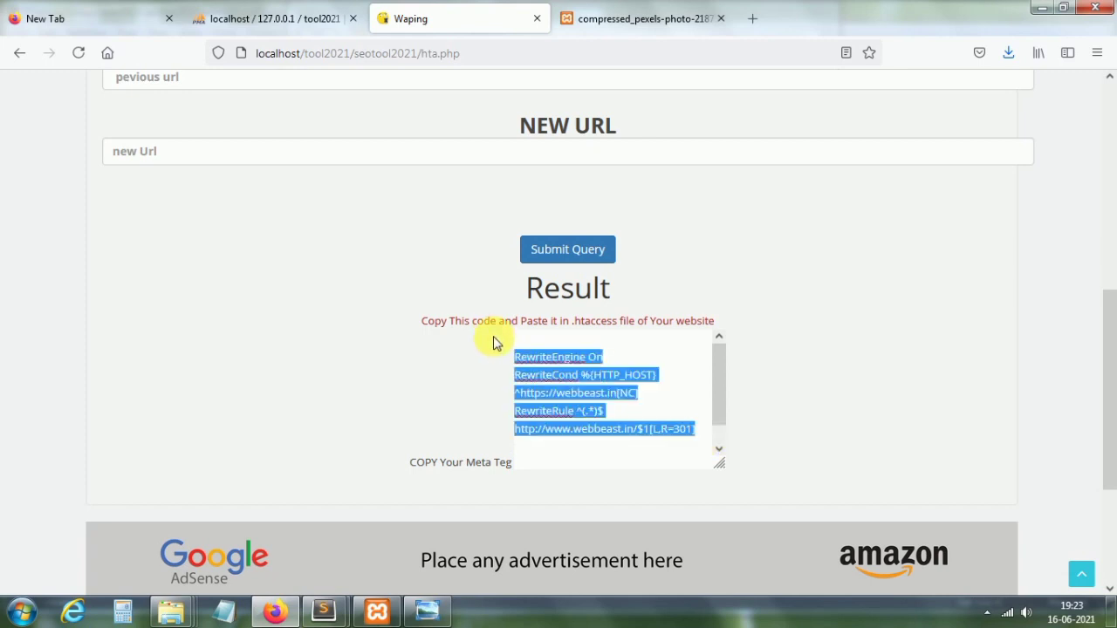
{"action": "left_click", "coordinate": [551, 321]}
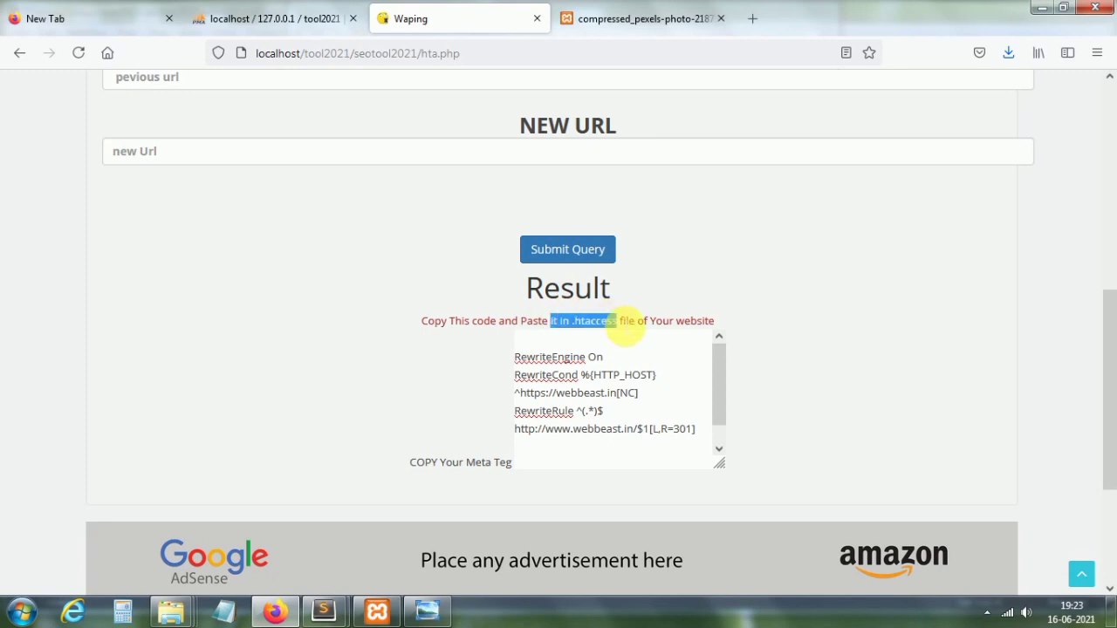
{"action": "left_click_drag", "start_coordinate": [630, 322], "coordinate": [206, 150]}
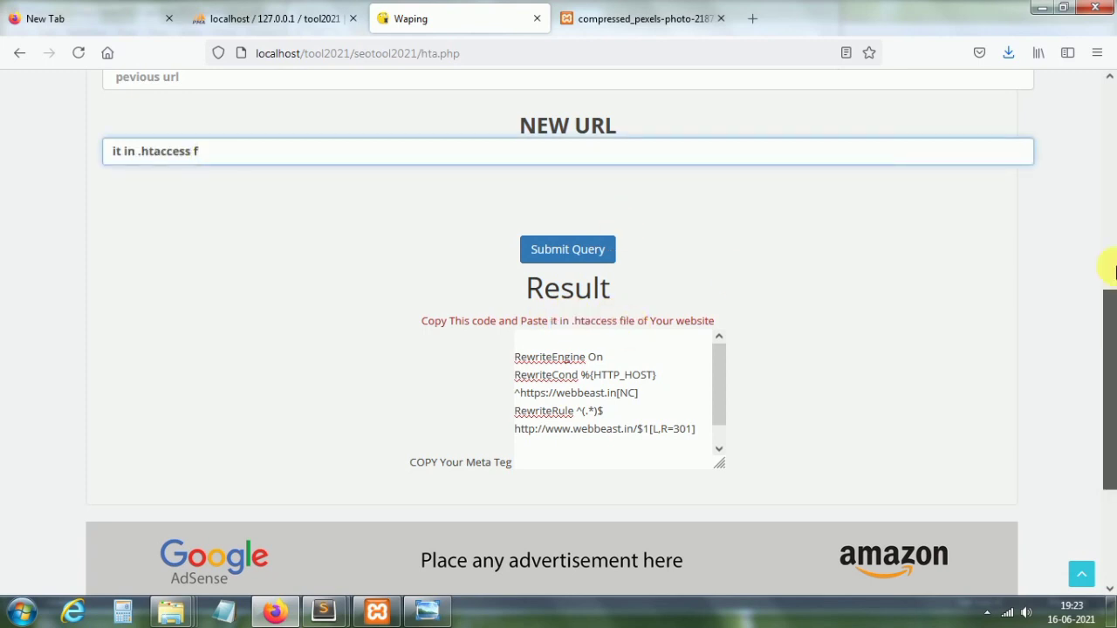
{"action": "left_click_drag", "start_coordinate": [1106, 369], "coordinate": [1108, 110]}
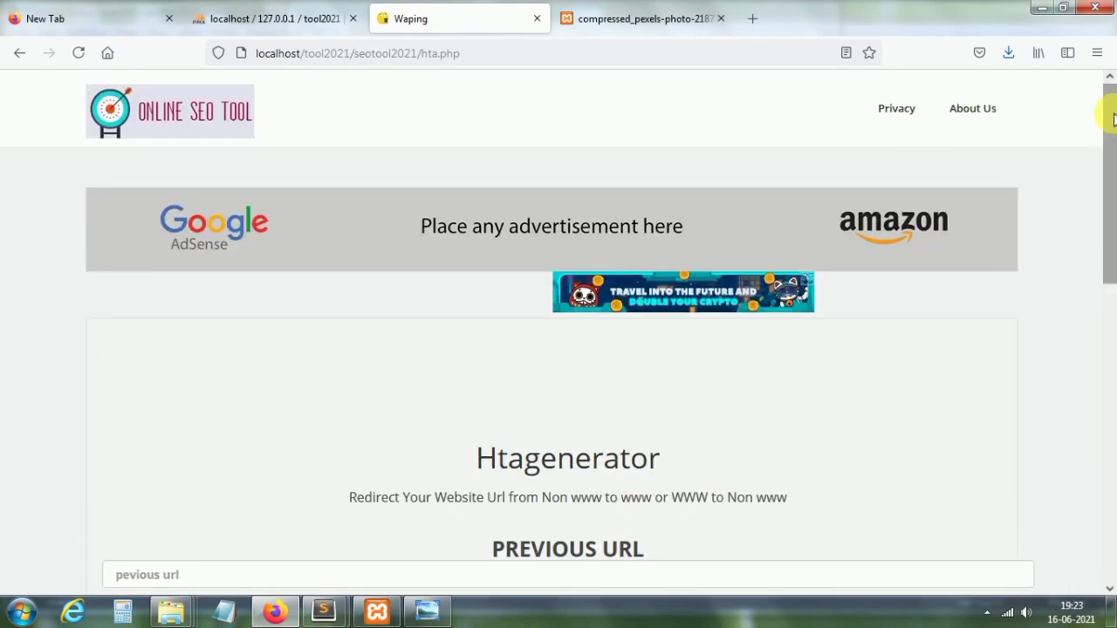
{"action": "left_click", "coordinate": [235, 113]}
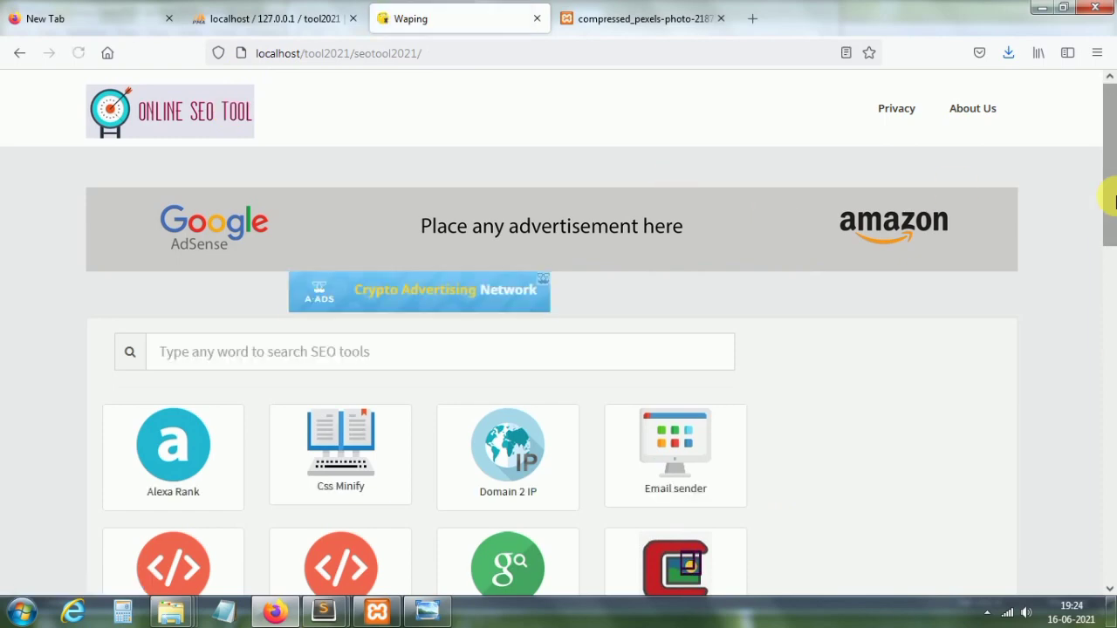
{"action": "left_click", "coordinate": [1109, 393]}
{"action": "left_click_drag", "start_coordinate": [1108, 393], "coordinate": [1110, 415]}
{"action": "left_click_drag", "start_coordinate": [1110, 494], "coordinate": [1077, 25]}
{"action": "left_click", "coordinate": [1059, 8]}
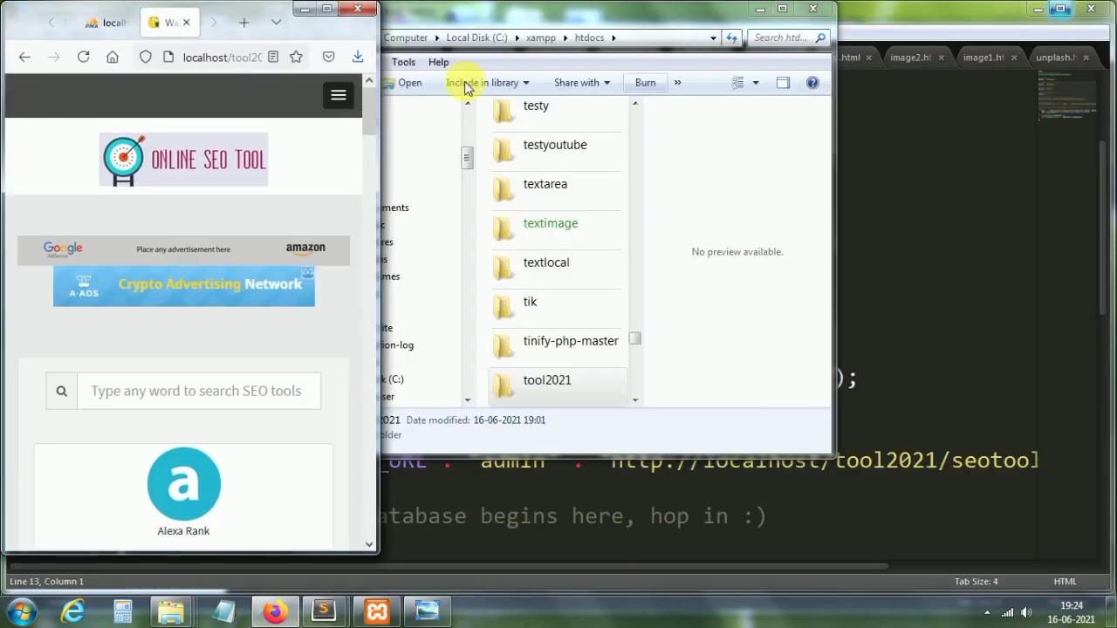
{"action": "left_click_drag", "start_coordinate": [366, 112], "coordinate": [366, 517]}
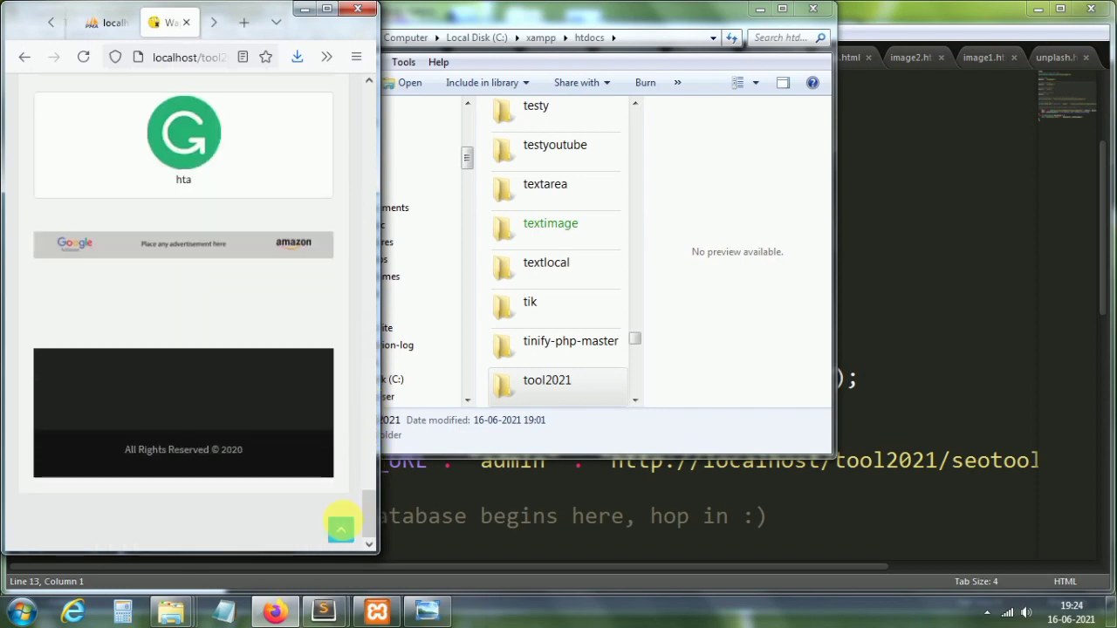
{"action": "left_click", "coordinate": [341, 528]}
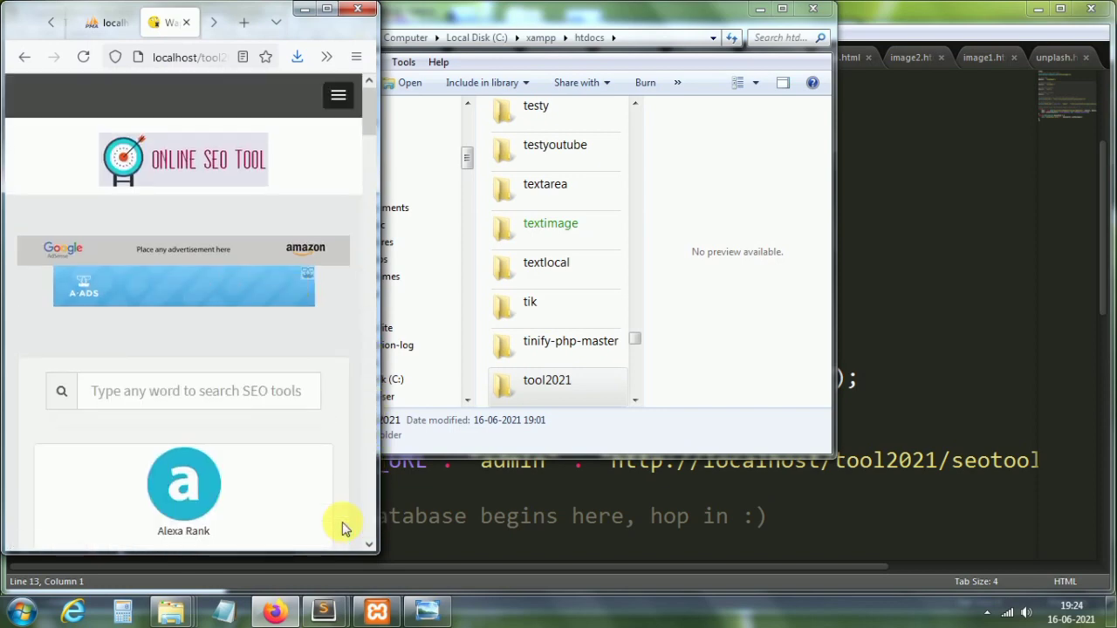
{"action": "left_click", "coordinate": [339, 99]}
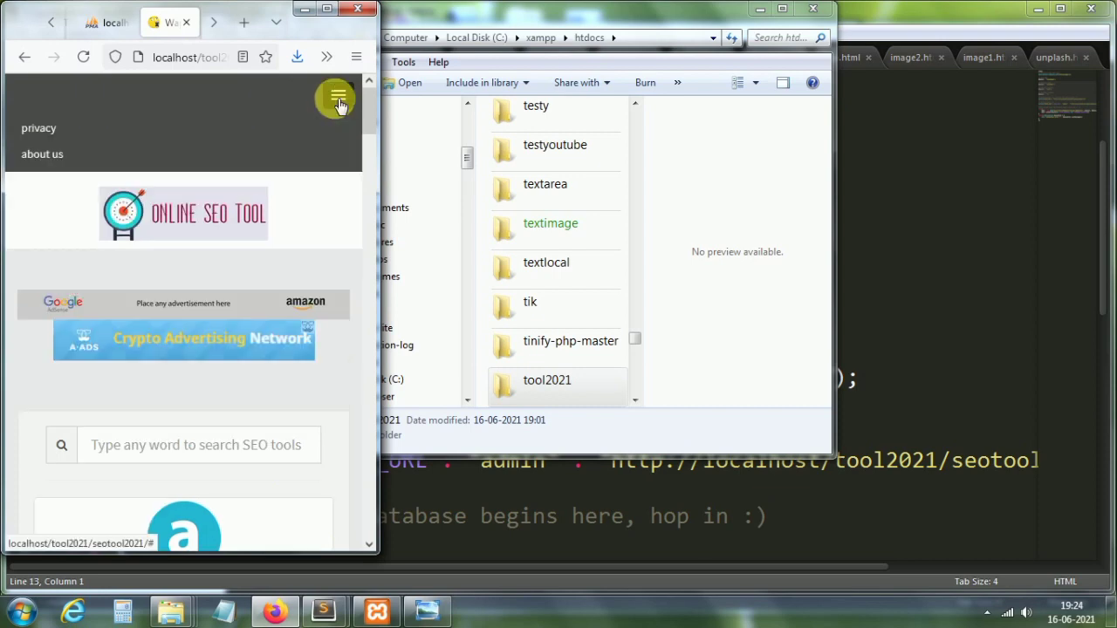
{"action": "left_click", "coordinate": [328, 11]}
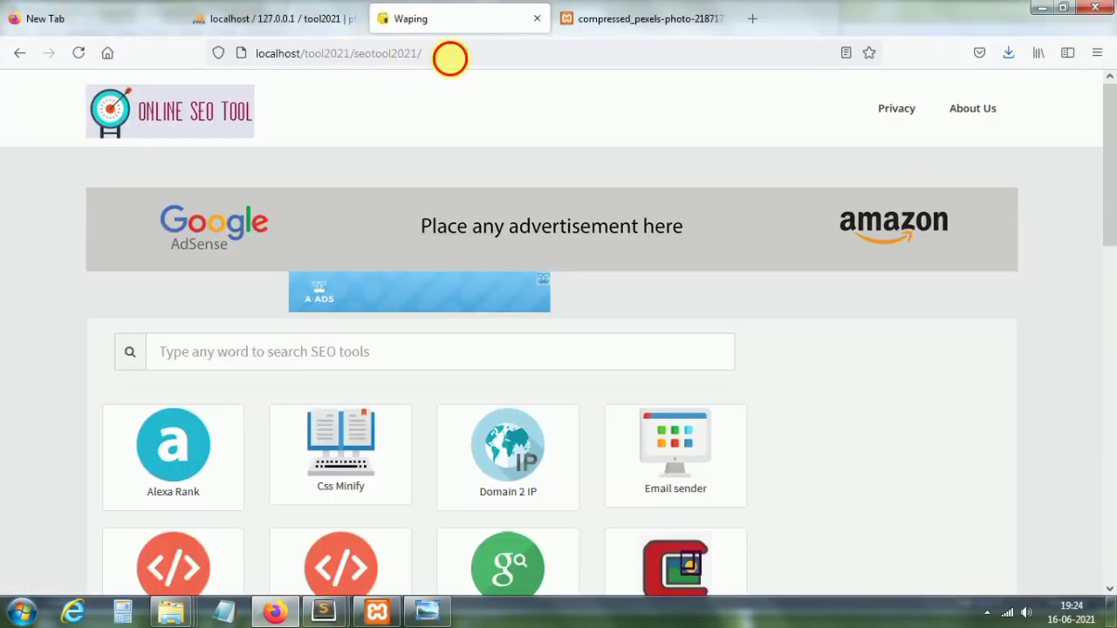
Step: Append admin2/ to the site address to load the Admin Panel dashboard
{"action": "left_click", "coordinate": [449, 57]}
{"action": "left_click", "coordinate": [450, 58]}
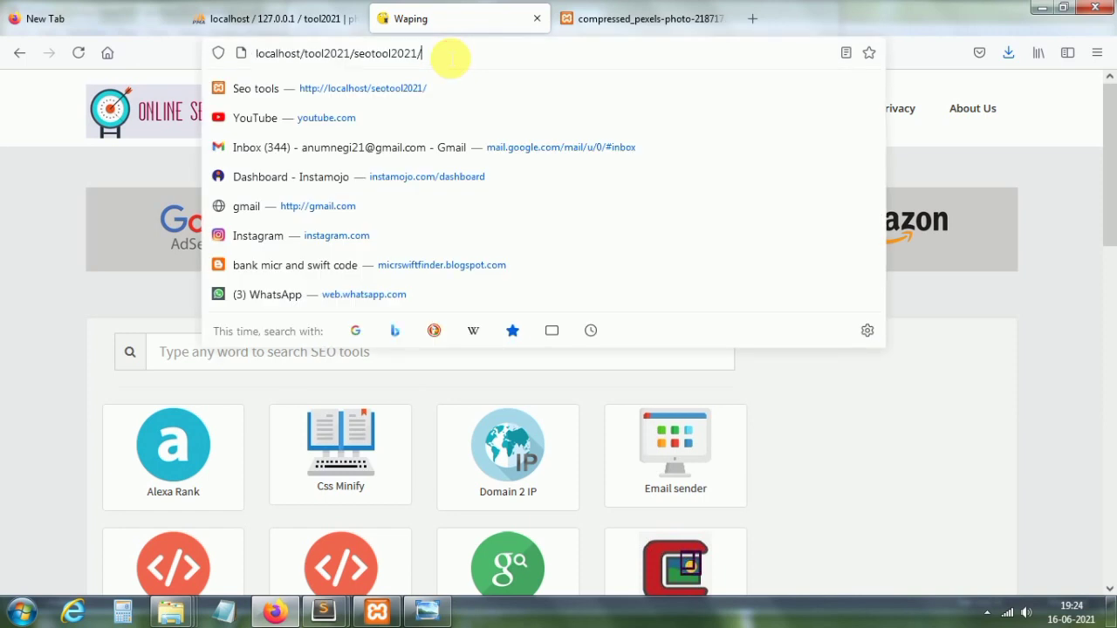
{"action": "type", "text": "admin"}
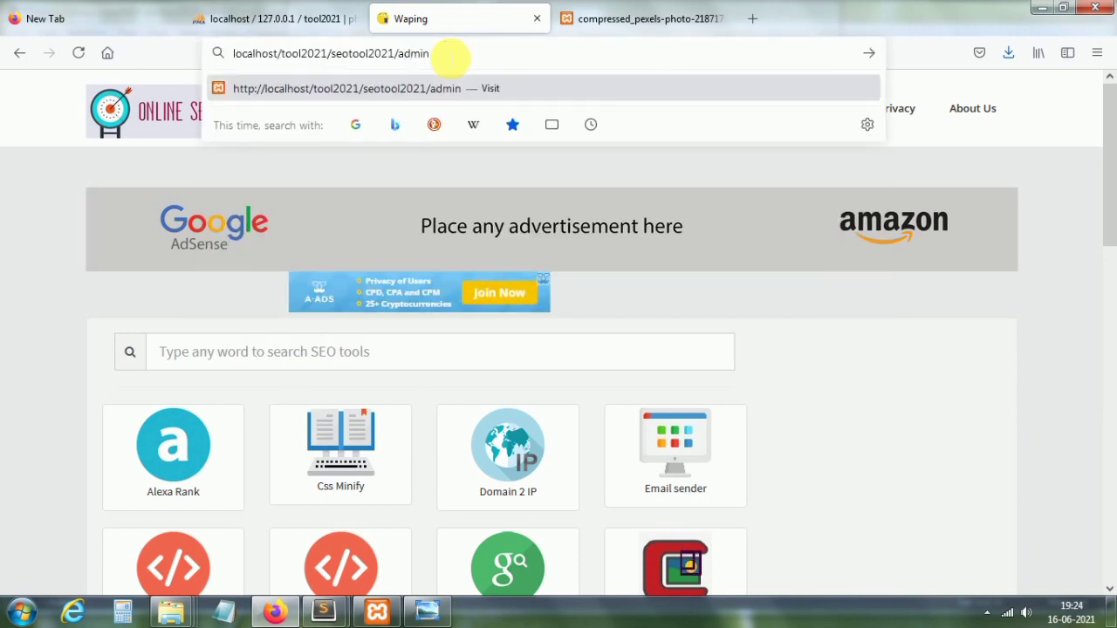
{"action": "type", "text": "2/"}
{"action": "key", "text": "Return"}
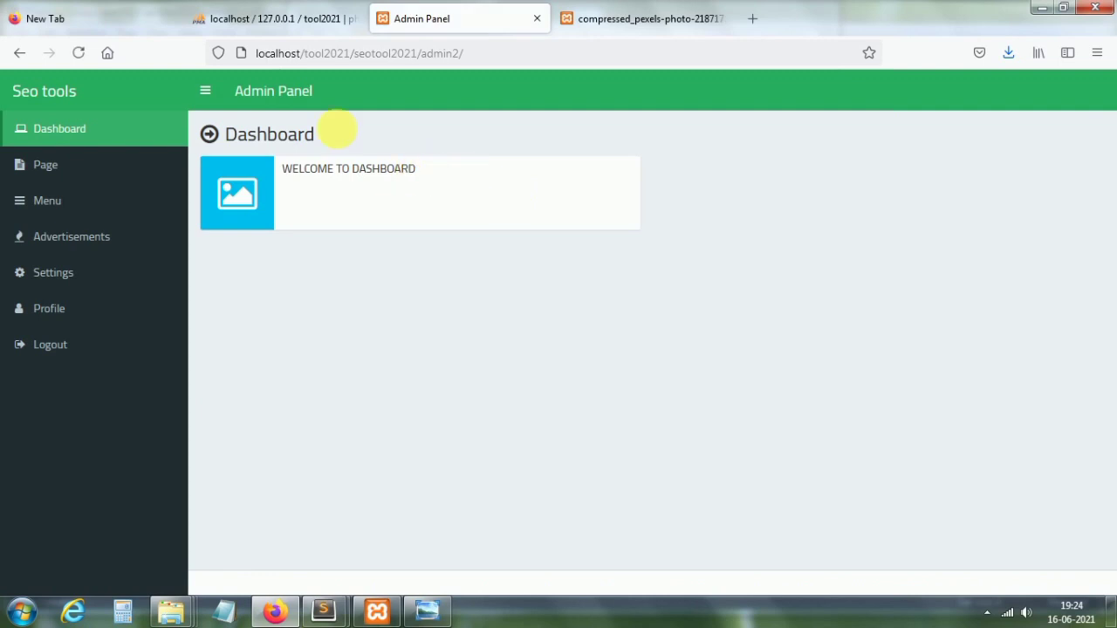
Step: Collapse and re-expand the admin sidebar, then log out
{"action": "left_click", "coordinate": [205, 91]}
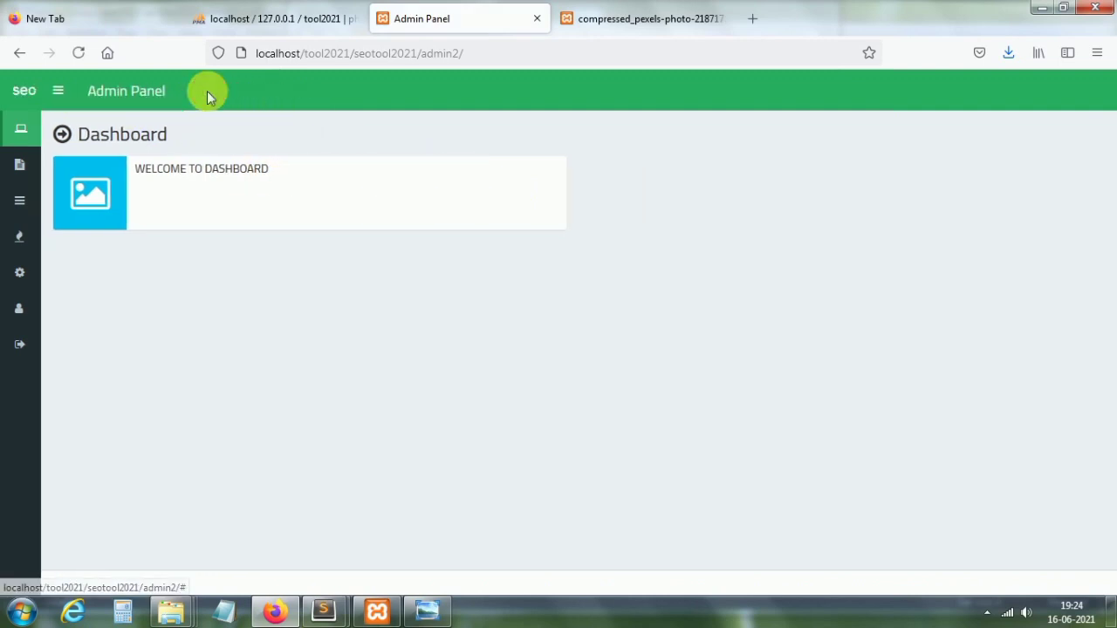
{"action": "left_click", "coordinate": [59, 93]}
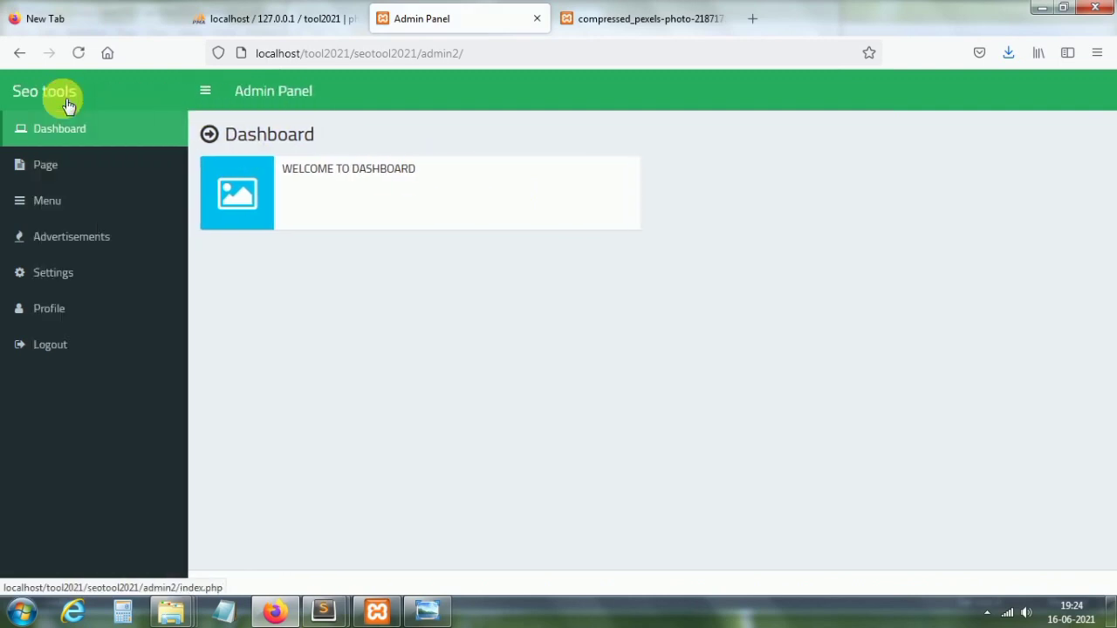
{"action": "left_click", "coordinate": [51, 347]}
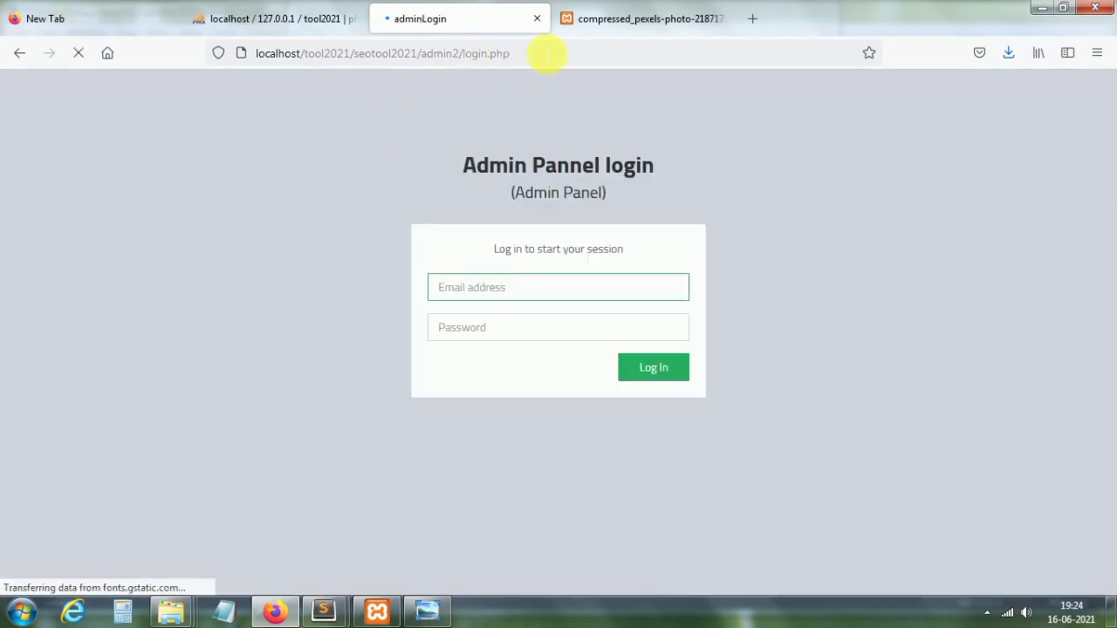
Step: Log back into the admin panel with the admin e-mail and password, saving the login in Firefox
{"action": "left_click", "coordinate": [543, 53]}
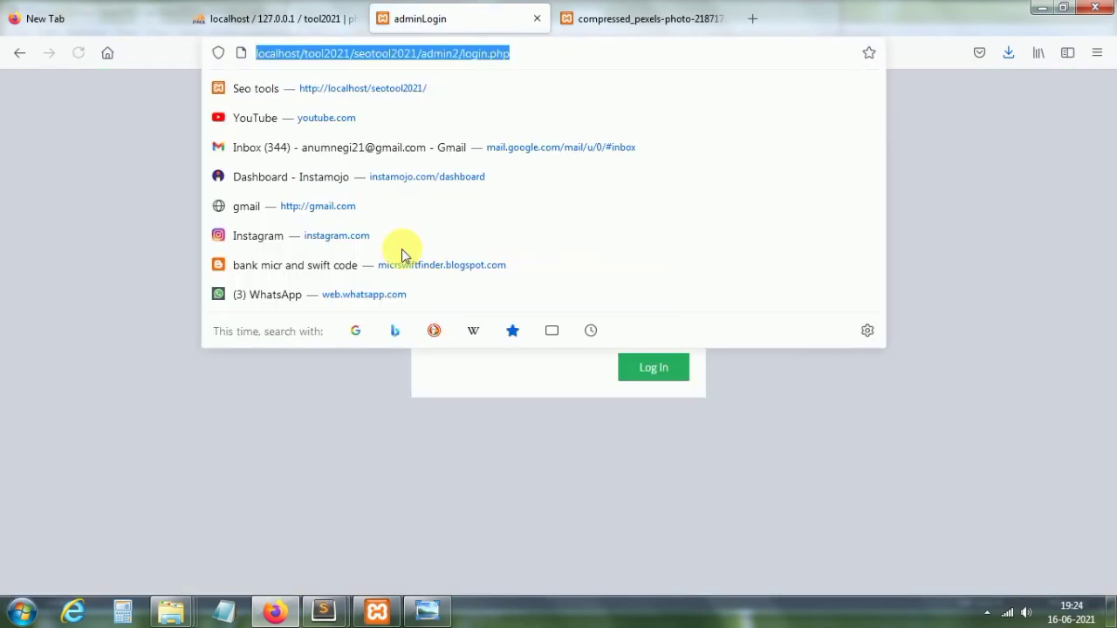
{"action": "left_click", "coordinate": [119, 261]}
{"action": "left_click", "coordinate": [494, 298]}
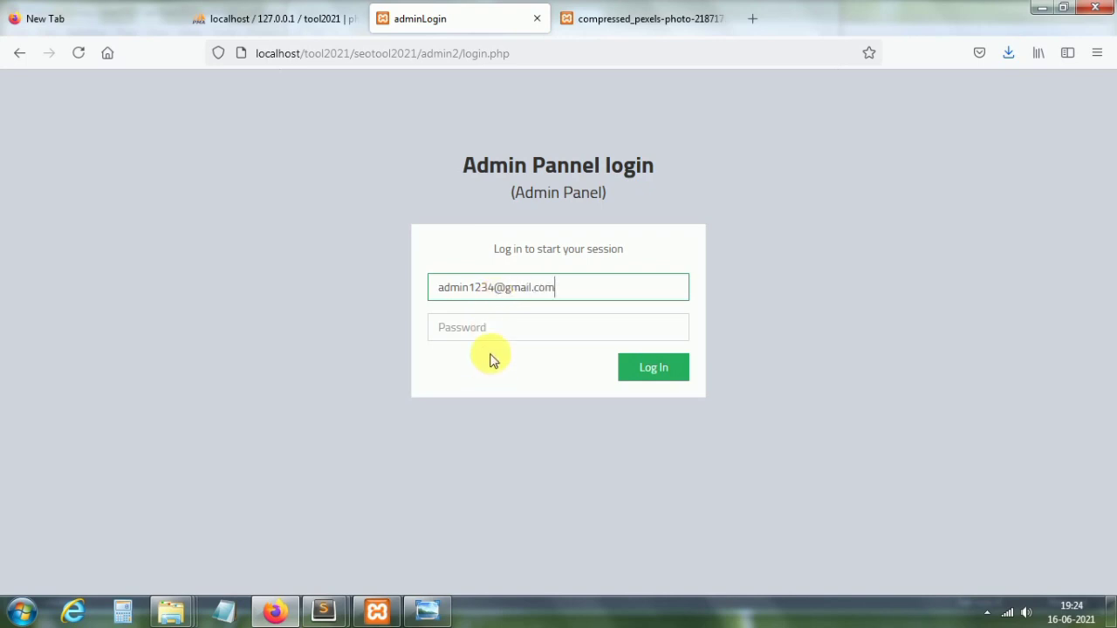
{"action": "left_click", "coordinate": [498, 334]}
{"action": "type", "text": "12"}
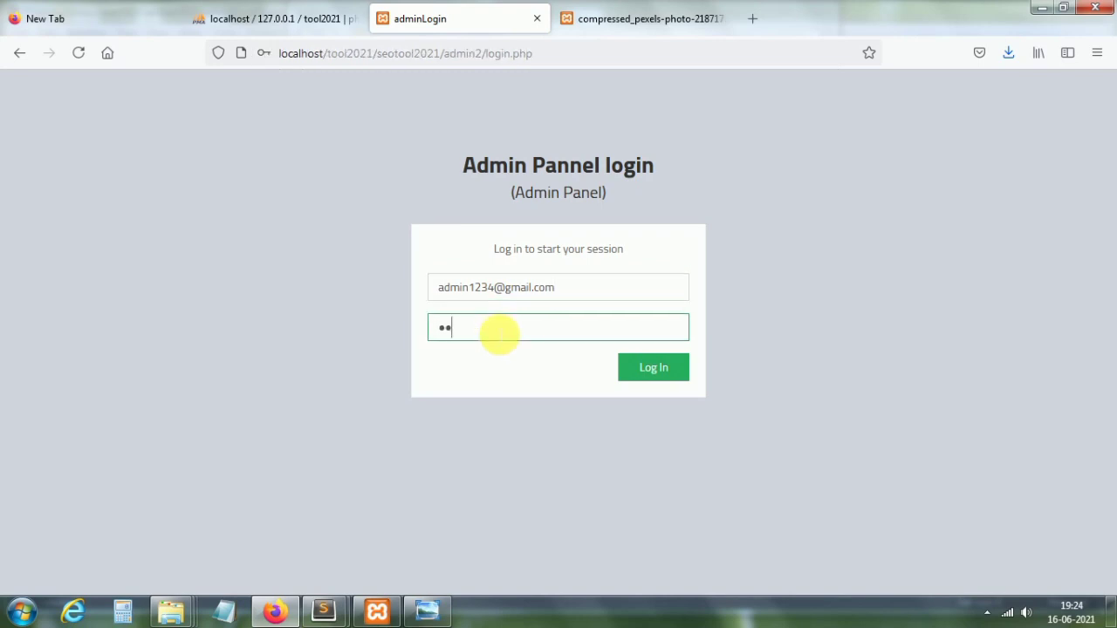
{"action": "left_click", "coordinate": [661, 373]}
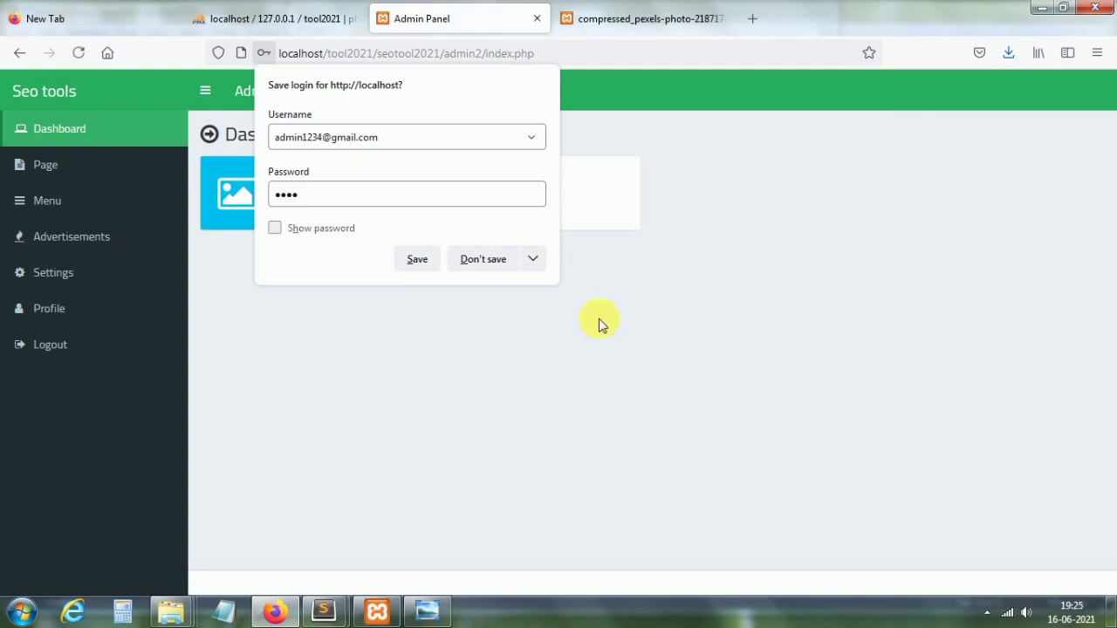
{"action": "left_click", "coordinate": [424, 259]}
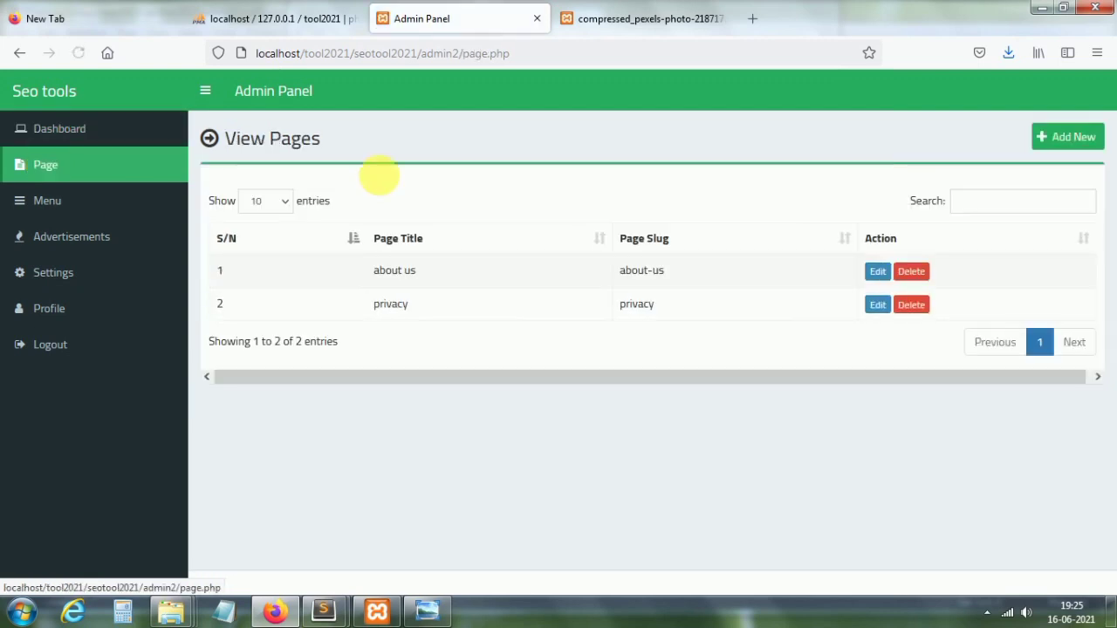
Step: Look at the Add Page form's Page Name field, then the list of site menus
{"action": "left_click", "coordinate": [1088, 145]}
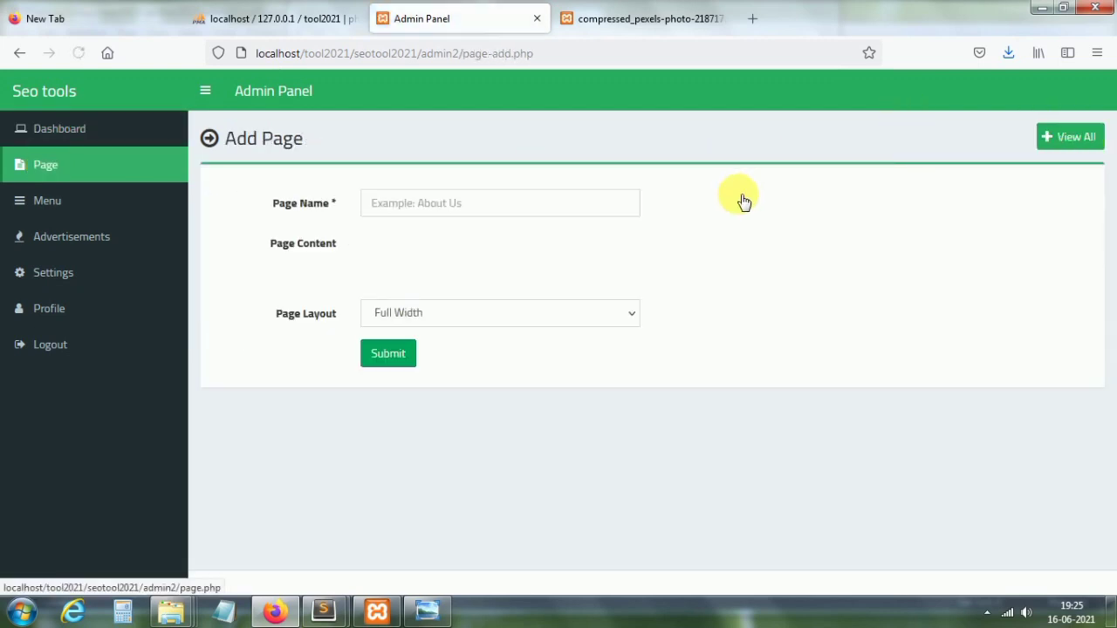
{"action": "left_click", "coordinate": [565, 206]}
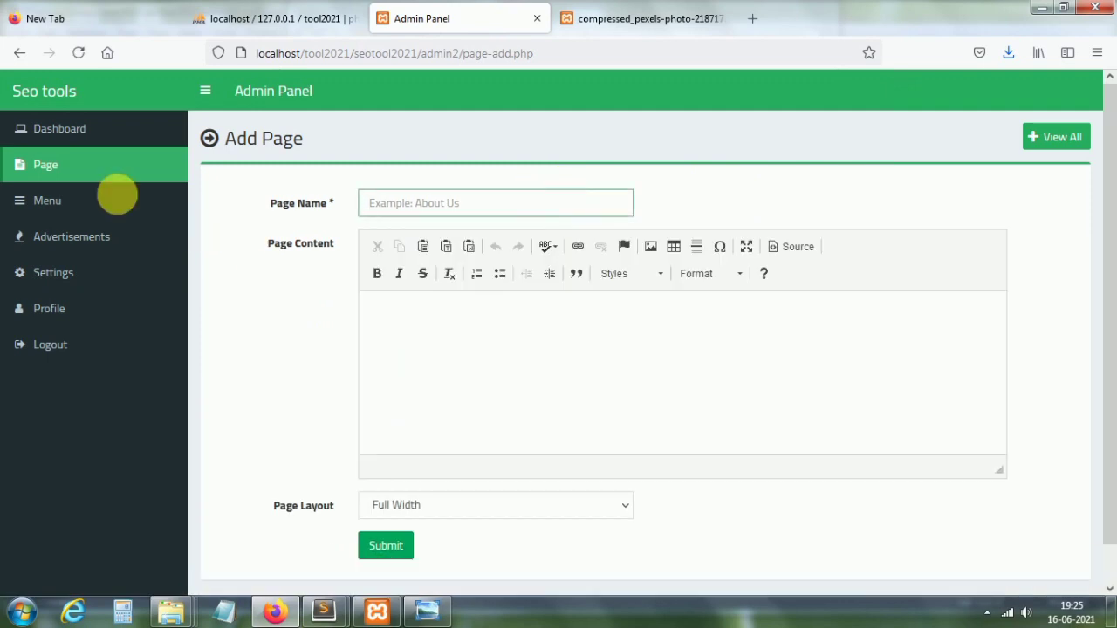
{"action": "left_click", "coordinate": [58, 204]}
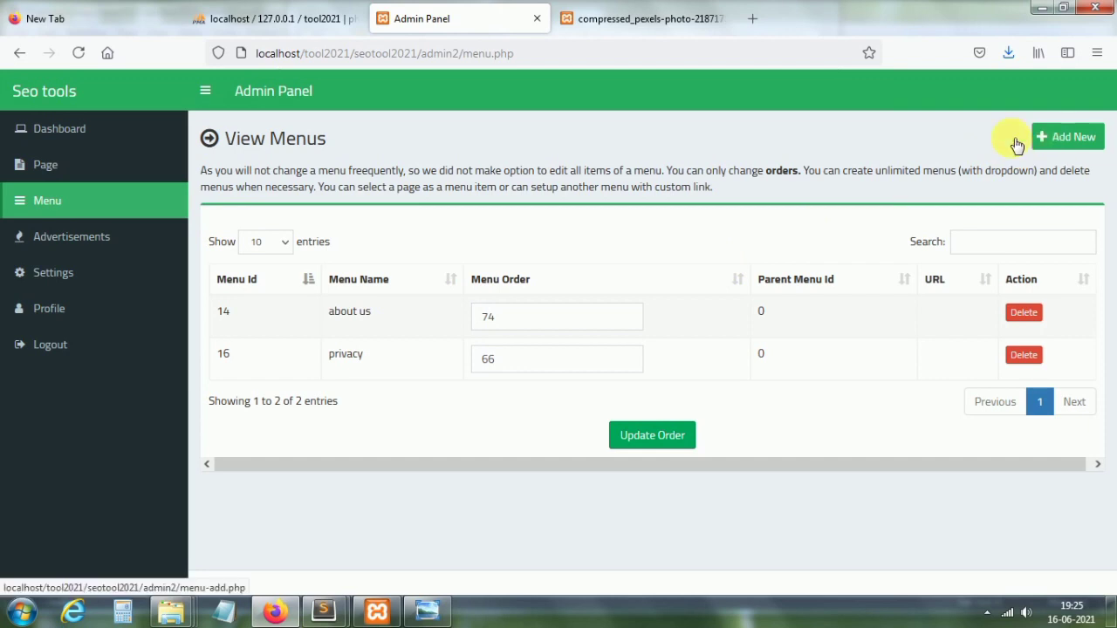
Step: Select all the advertisement code for review, then bring up the Settings page with the current logo
{"action": "left_click", "coordinate": [50, 242]}
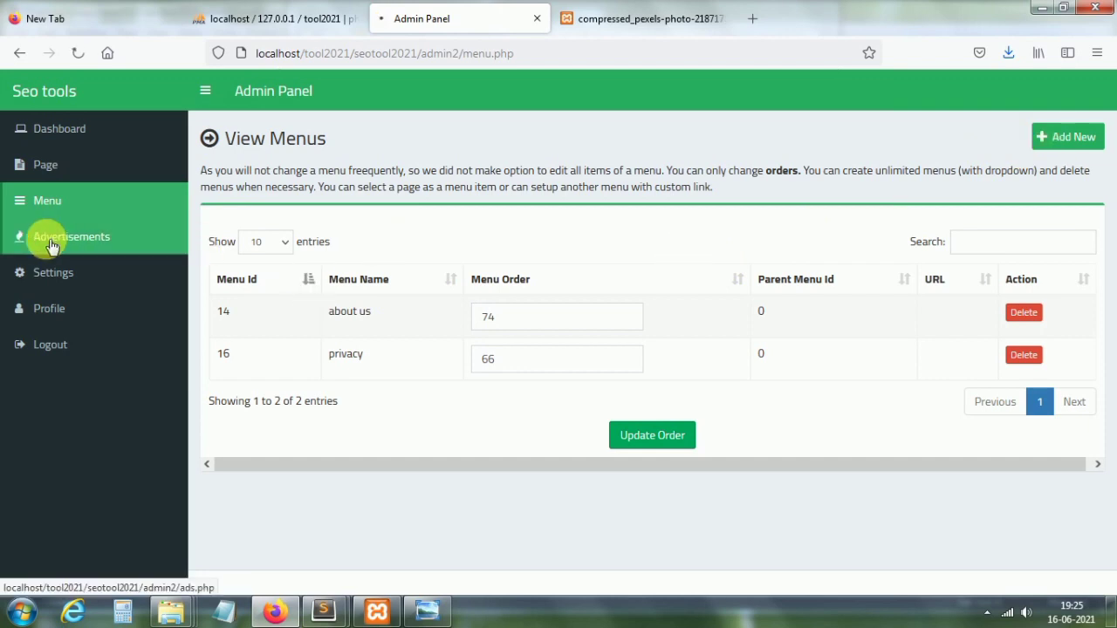
{"action": "left_click", "coordinate": [377, 203]}
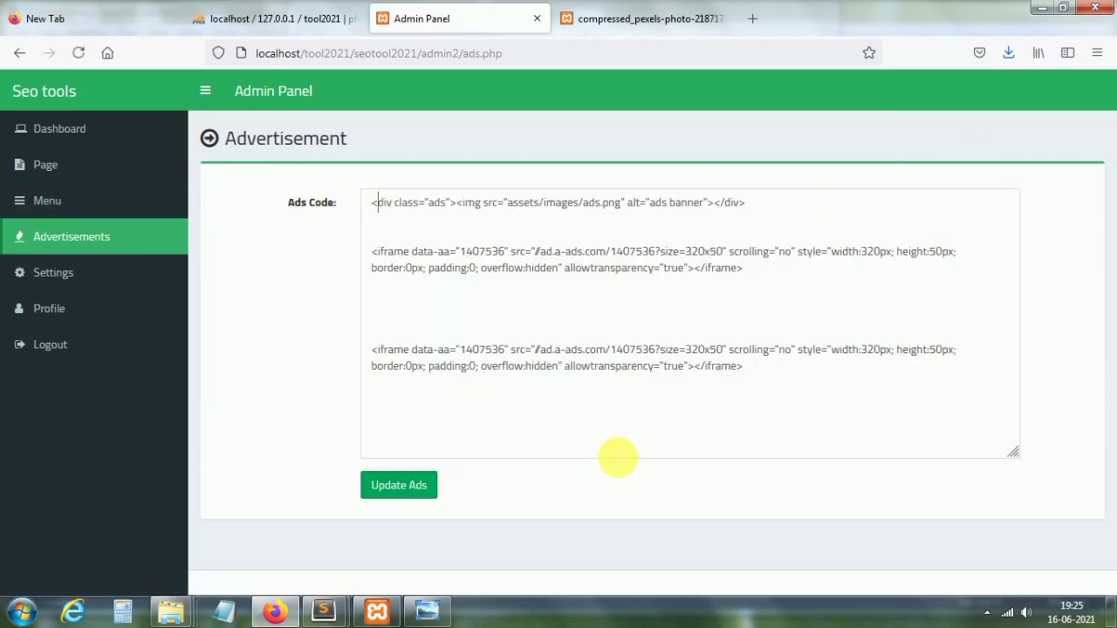
{"action": "key", "text": "ctrl+a"}
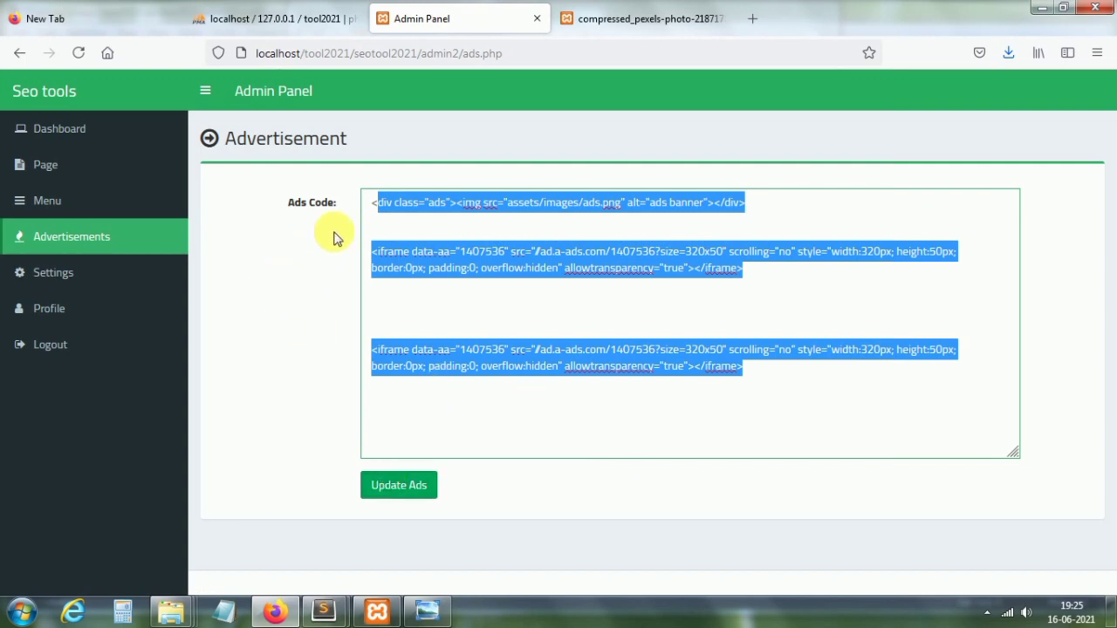
{"action": "left_click", "coordinate": [60, 281]}
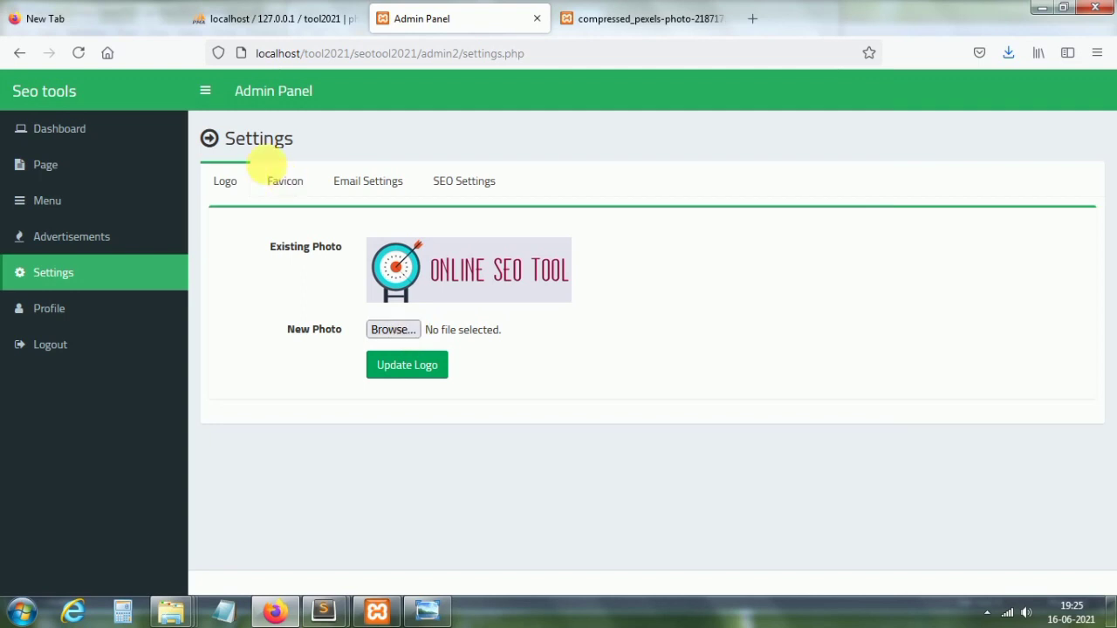
Step: Replace the meta title 'Waping' with 'Seo tools' in the SEO settings, after viewing the Favicon and Email tabs
{"action": "left_click", "coordinate": [280, 181]}
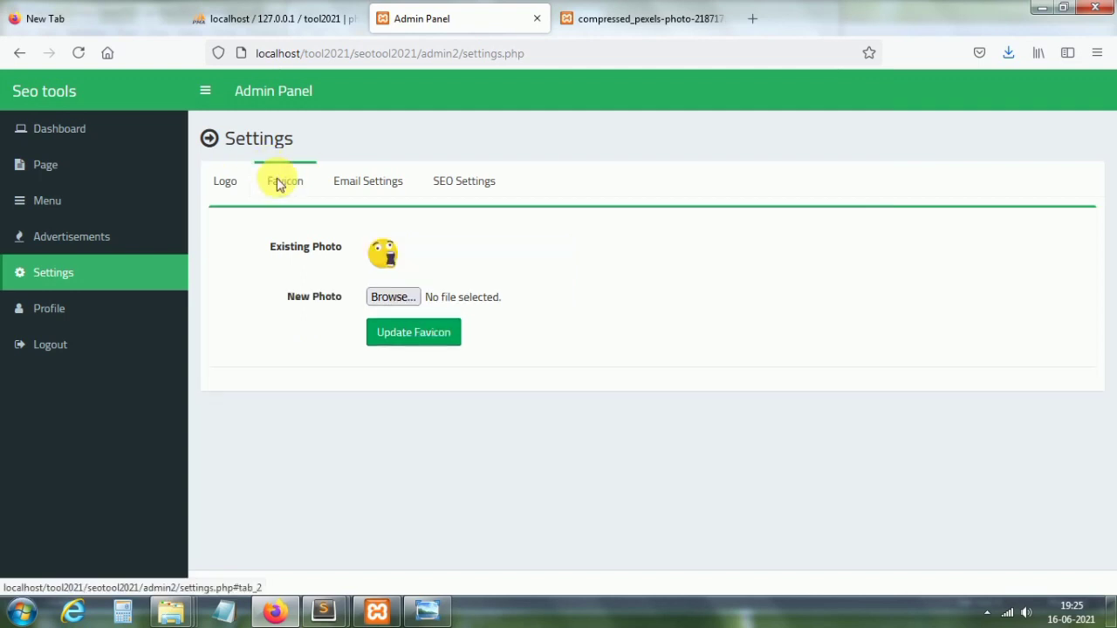
{"action": "left_click", "coordinate": [382, 185]}
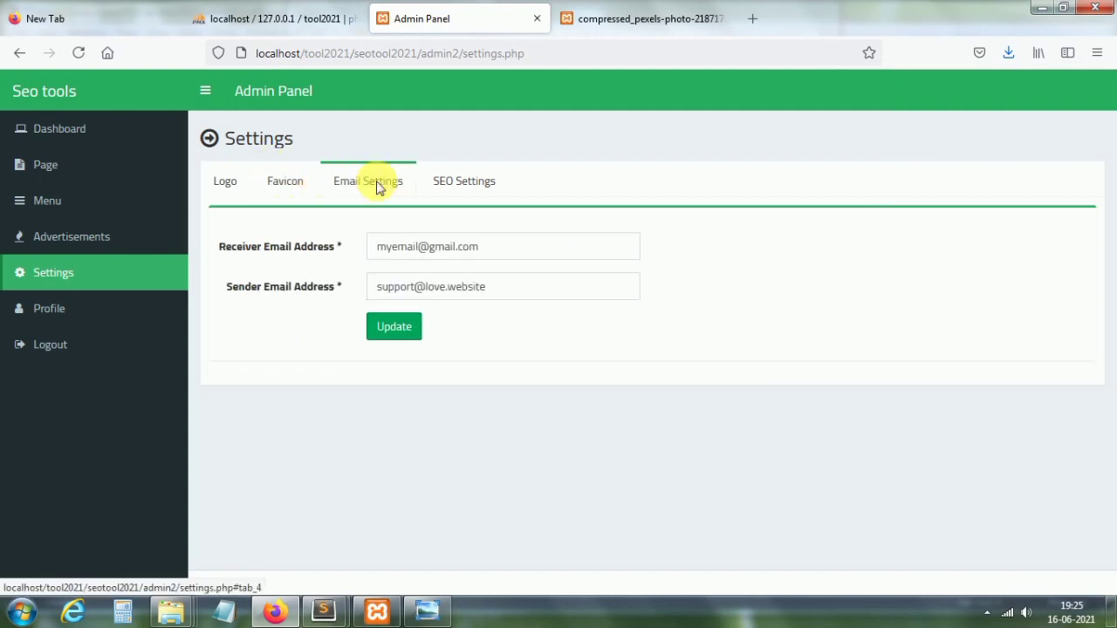
{"action": "left_click", "coordinate": [465, 181]}
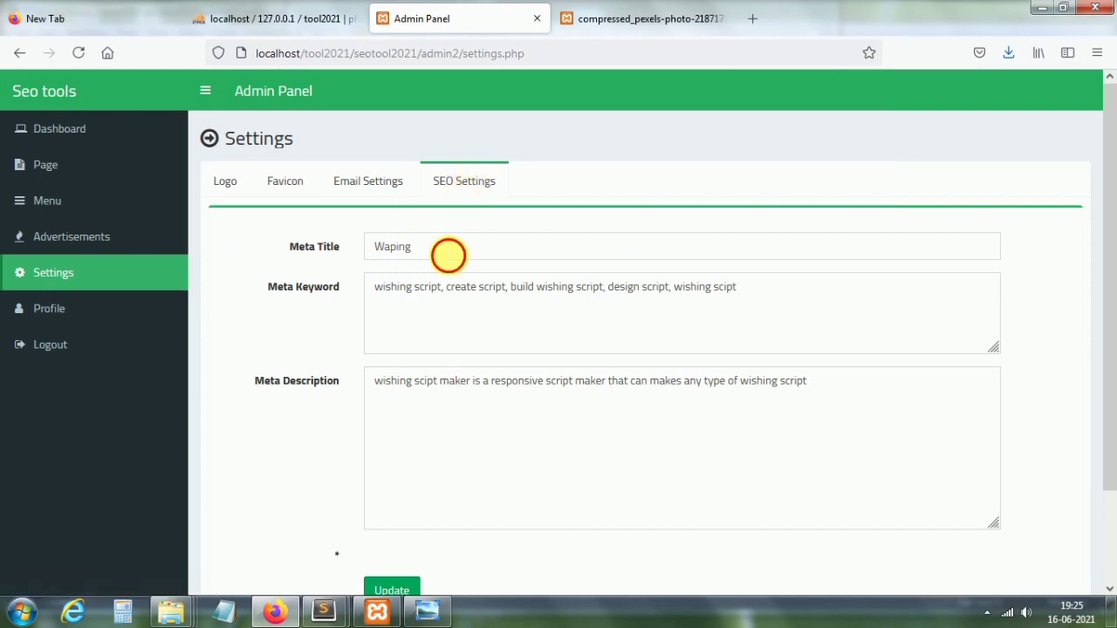
{"action": "left_click_drag", "start_coordinate": [449, 251], "coordinate": [358, 247]}
{"action": "key", "text": "BackSpace"}
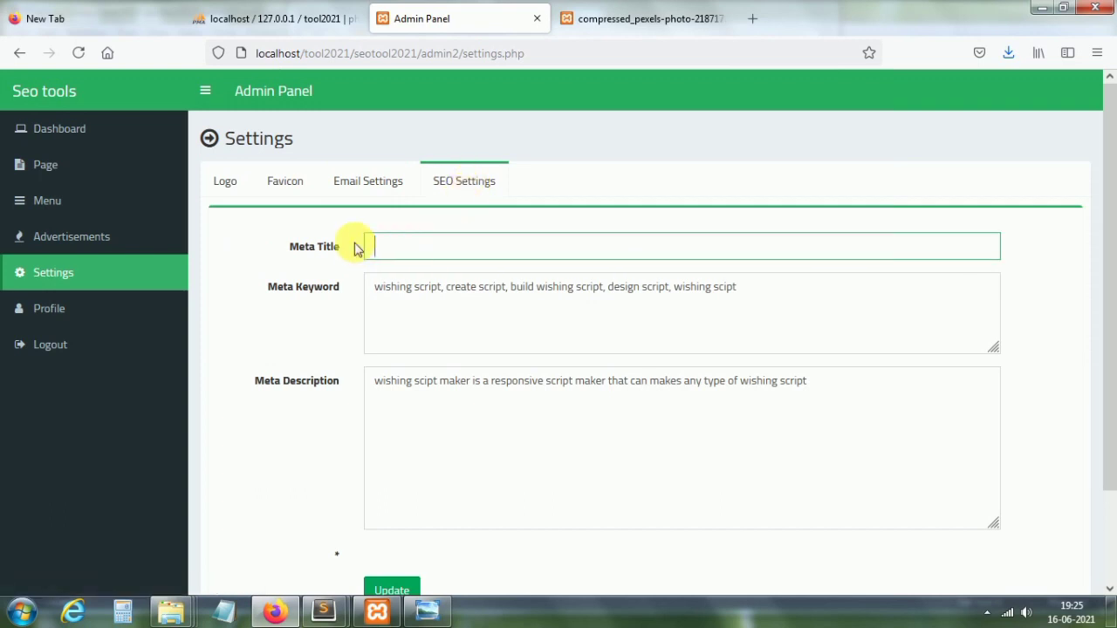
{"action": "type", "text": "Seo"}
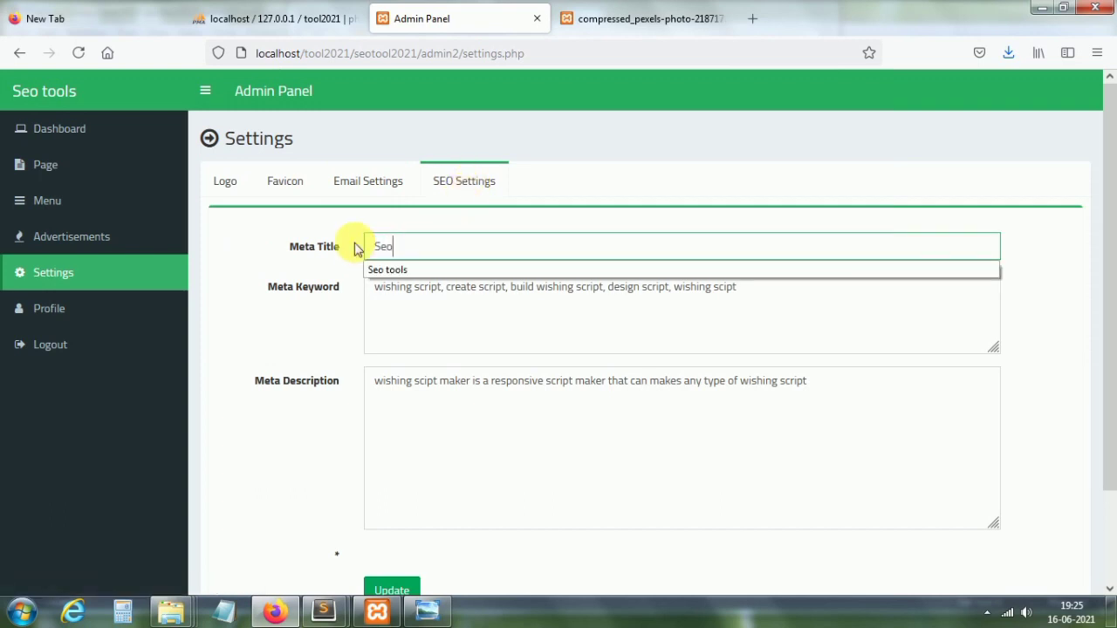
{"action": "type", "text": " tools"}
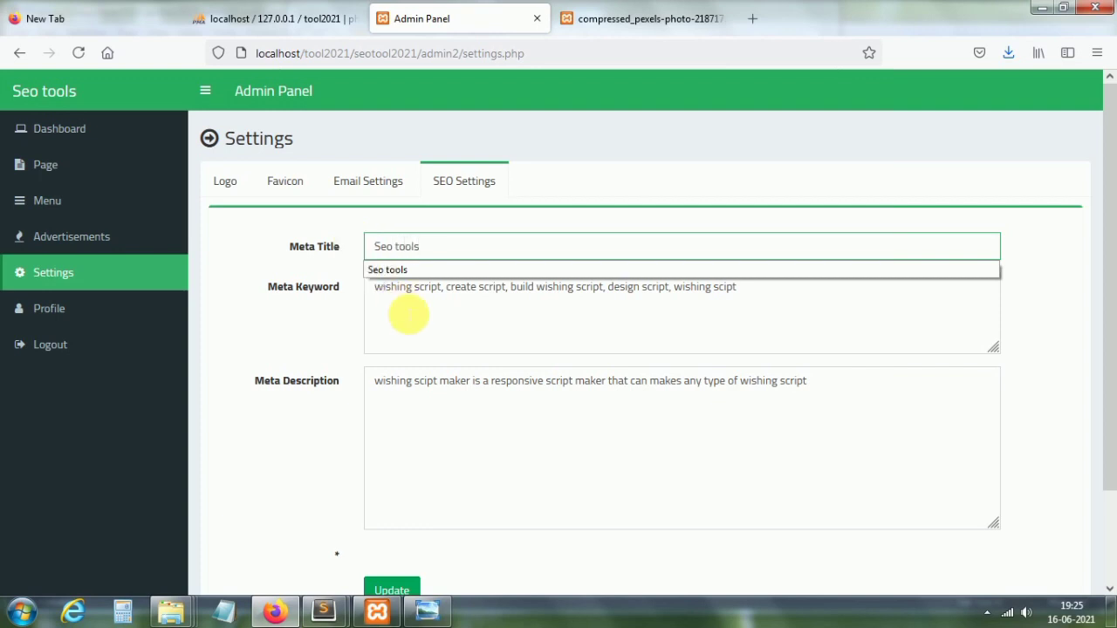
Step: Replace the old meta keywords and description, now 'this is a seo tool website', and save the settings
{"action": "left_click", "coordinate": [391, 291]}
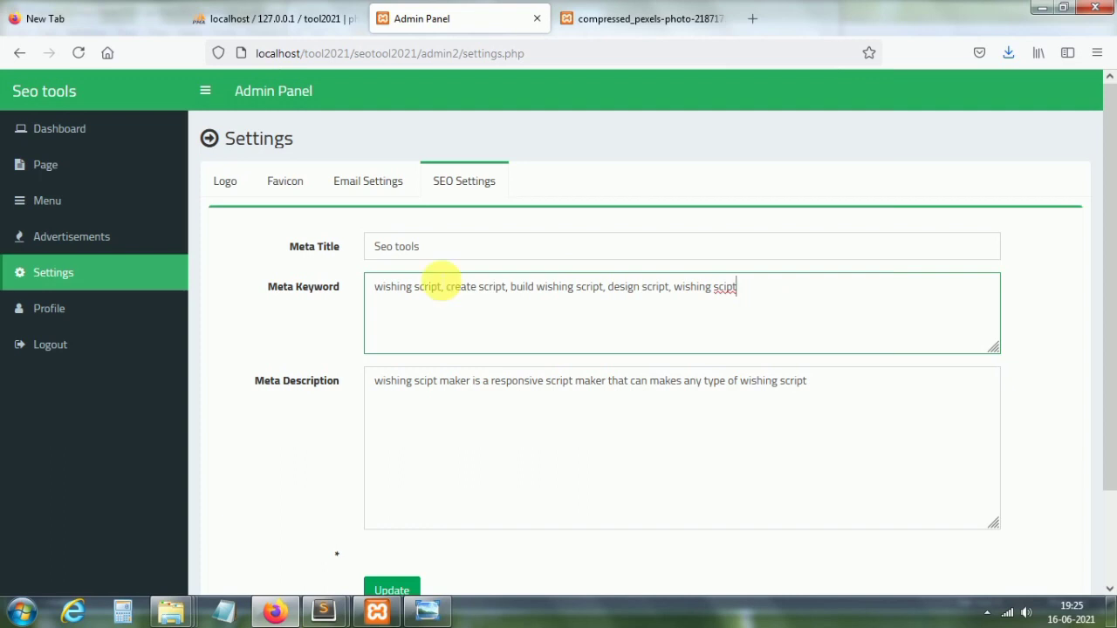
{"action": "key", "text": "ctrl+a"}
{"action": "key", "text": "BackSpace"}
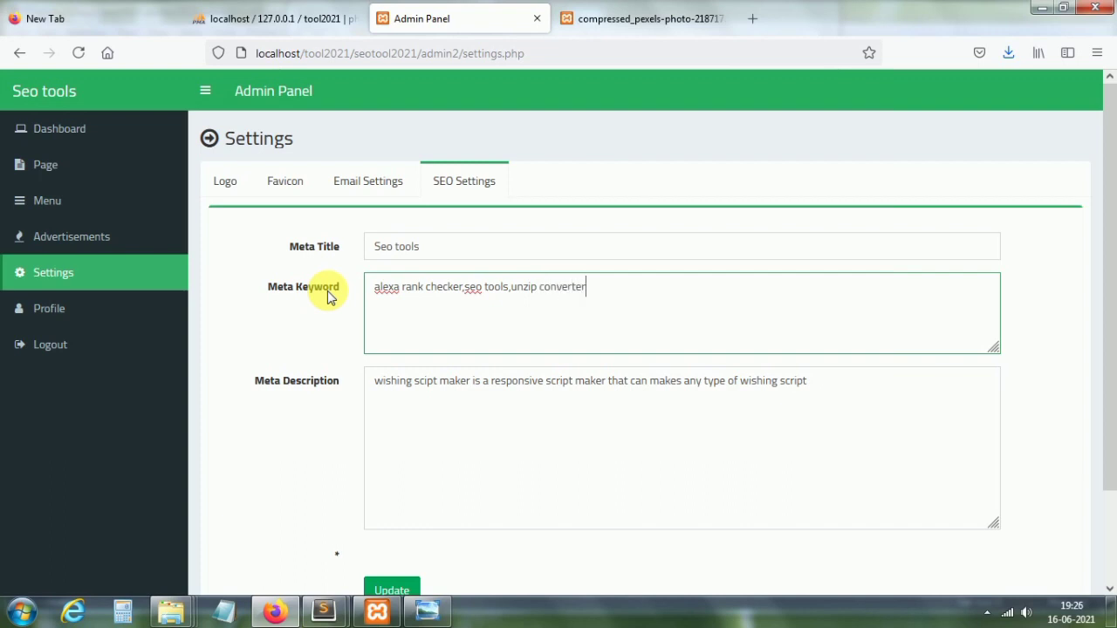
{"action": "left_click_drag", "start_coordinate": [377, 381], "coordinate": [782, 411]}
{"action": "key", "text": "BackSpace"}
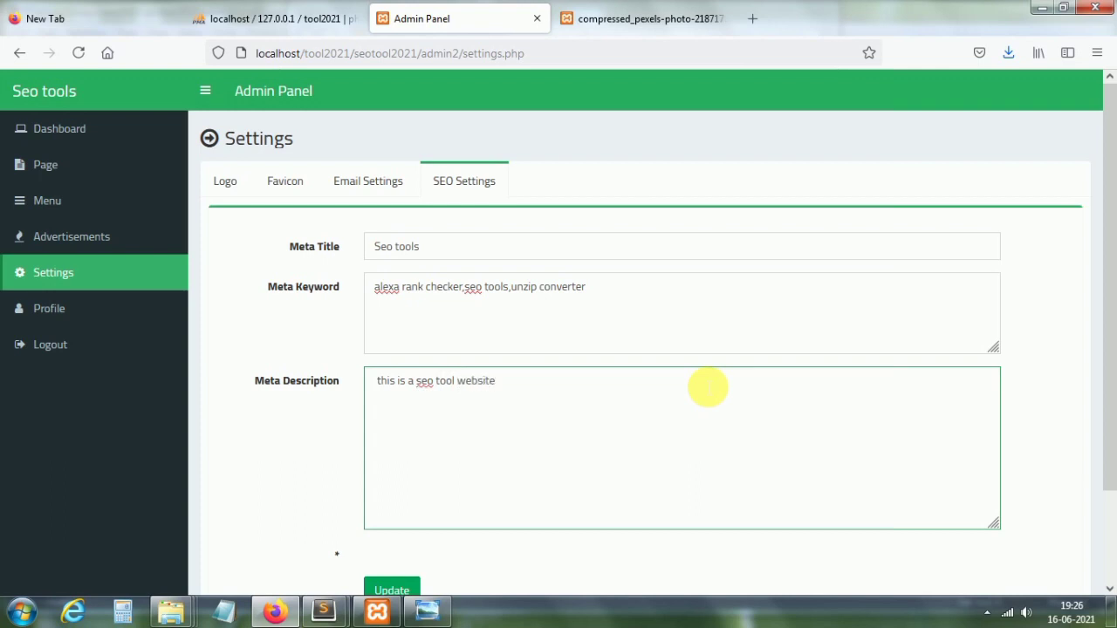
{"action": "left_click", "coordinate": [410, 586]}
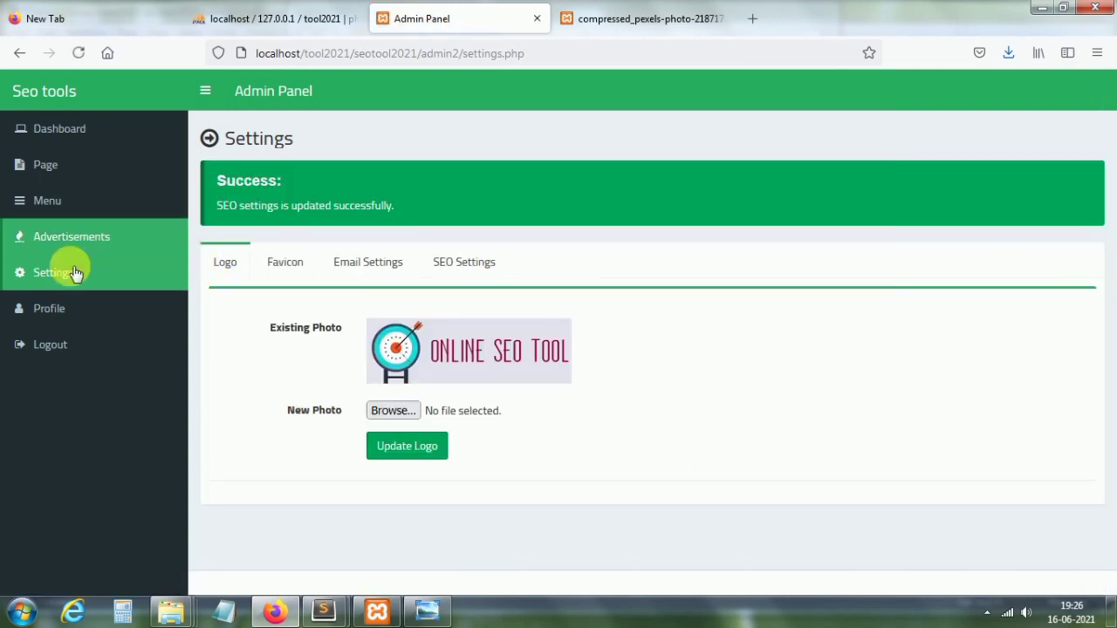
Step: Review the profile's password and information forms, then log out of the admin panel
{"action": "left_click", "coordinate": [55, 306]}
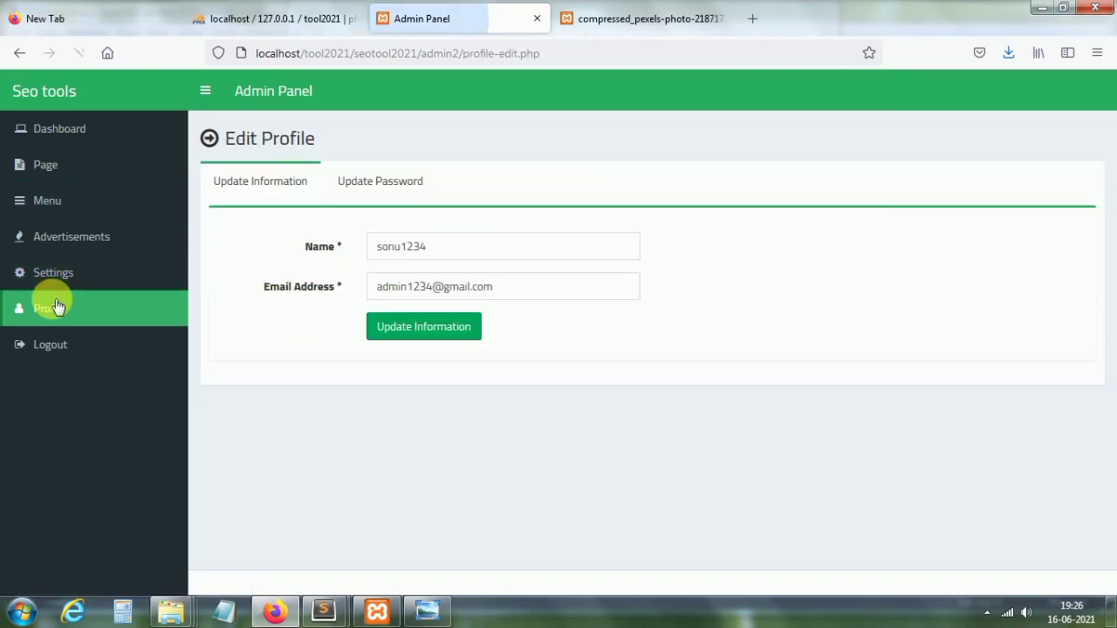
{"action": "left_click", "coordinate": [381, 193]}
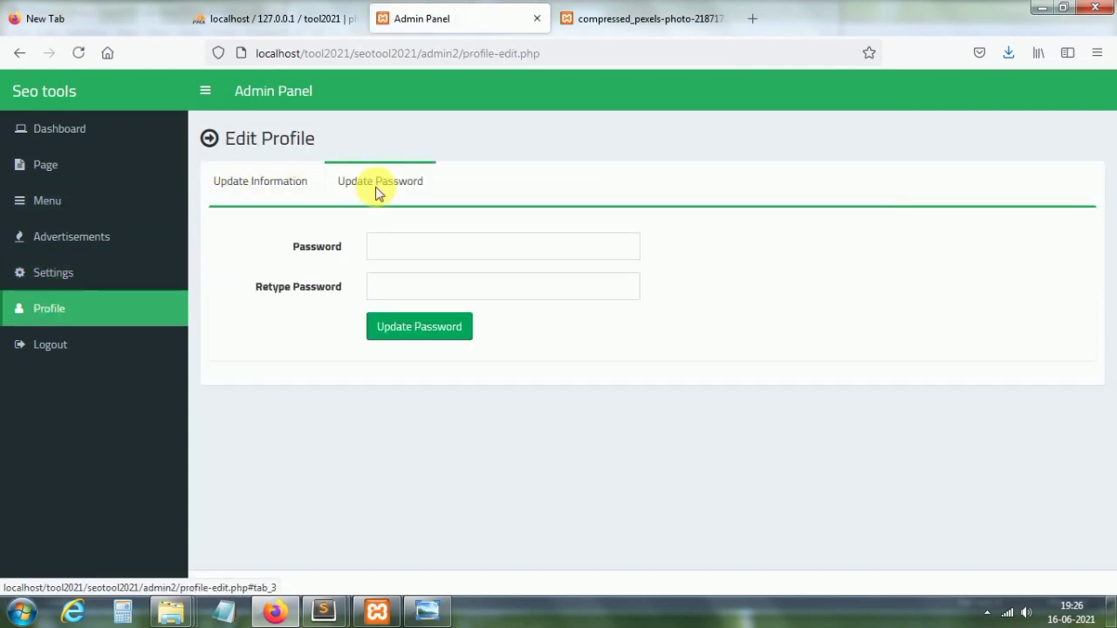
{"action": "left_click", "coordinate": [249, 185]}
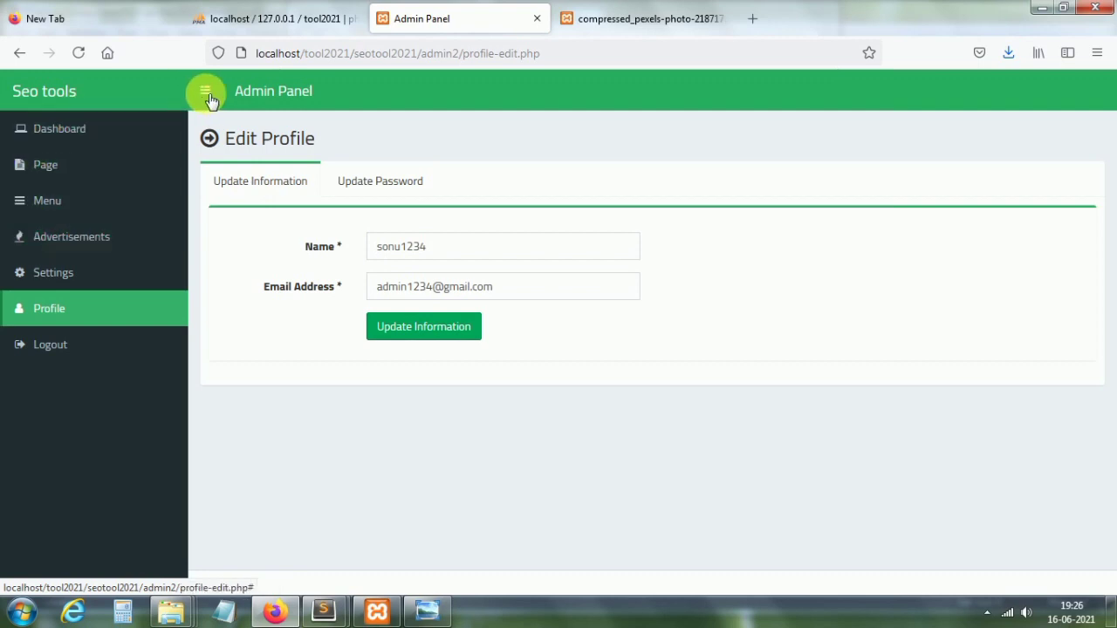
{"action": "left_click", "coordinate": [56, 349]}
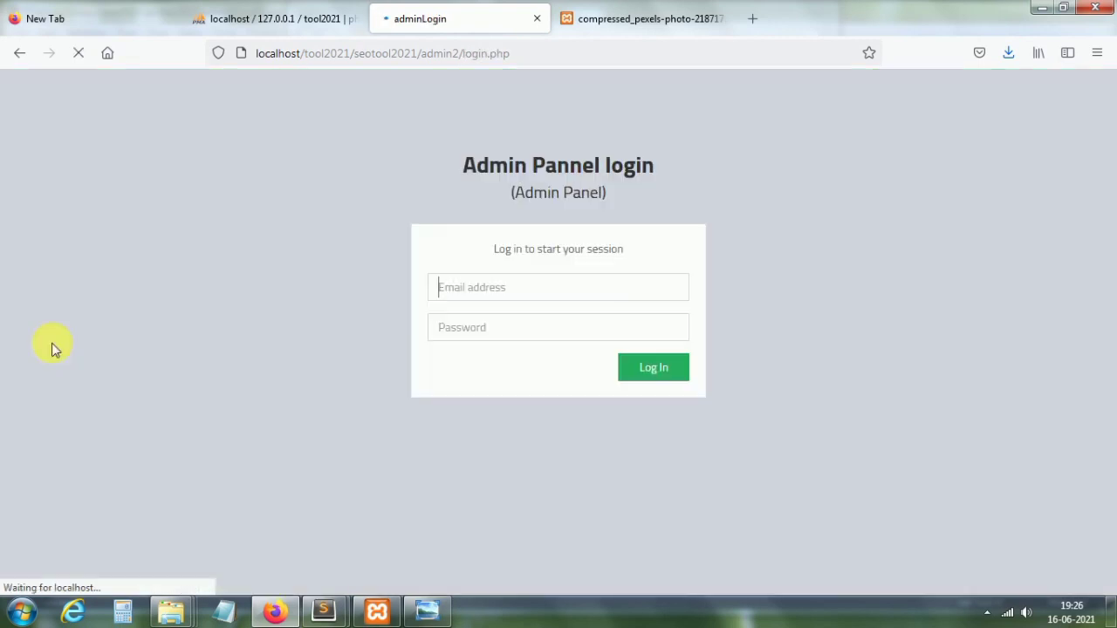
Step: Load the public home page at localhost/tool2021/seotool2021 by removing the admin path
{"action": "left_click_drag", "start_coordinate": [510, 55], "coordinate": [418, 55]}
{"action": "key", "text": "BackSpace"}
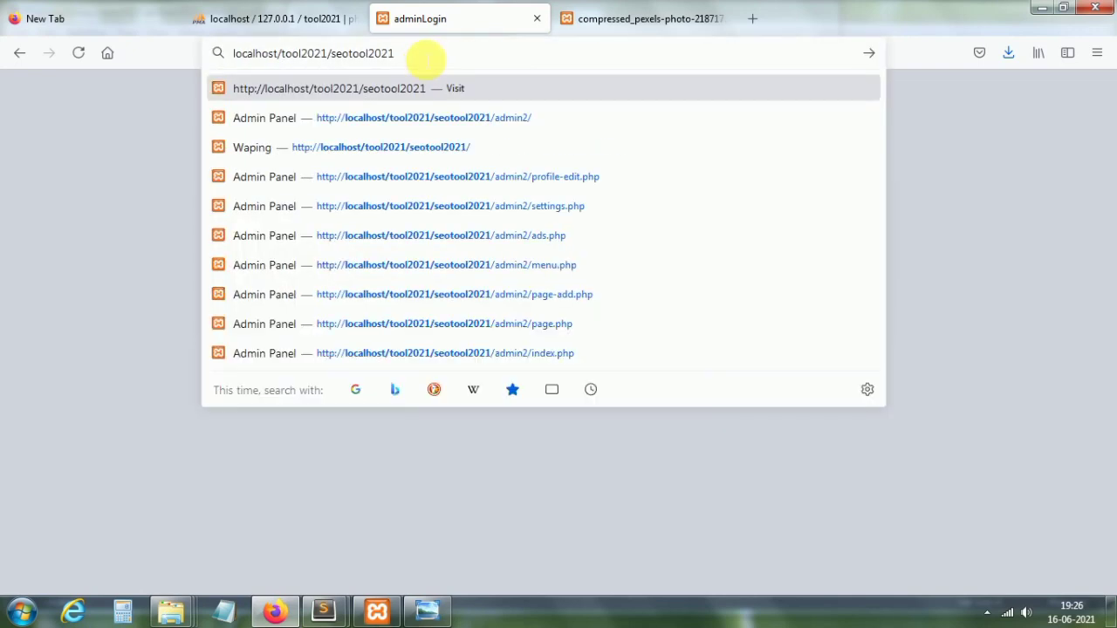
{"action": "key", "text": "Return"}
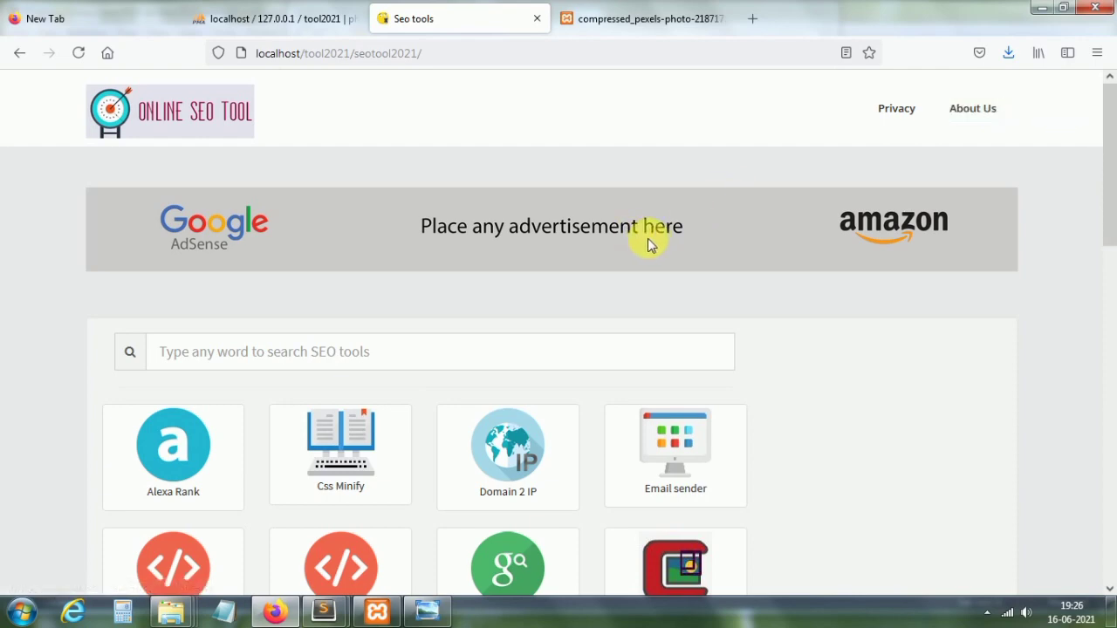
Step: Scroll through the home page's grid of SEO tools and back to the top
{"action": "left_click_drag", "start_coordinate": [1113, 187], "coordinate": [1110, 527]}
{"action": "scroll", "coordinate": [1110, 332], "scroll_direction": "up", "scroll_amount": 15}
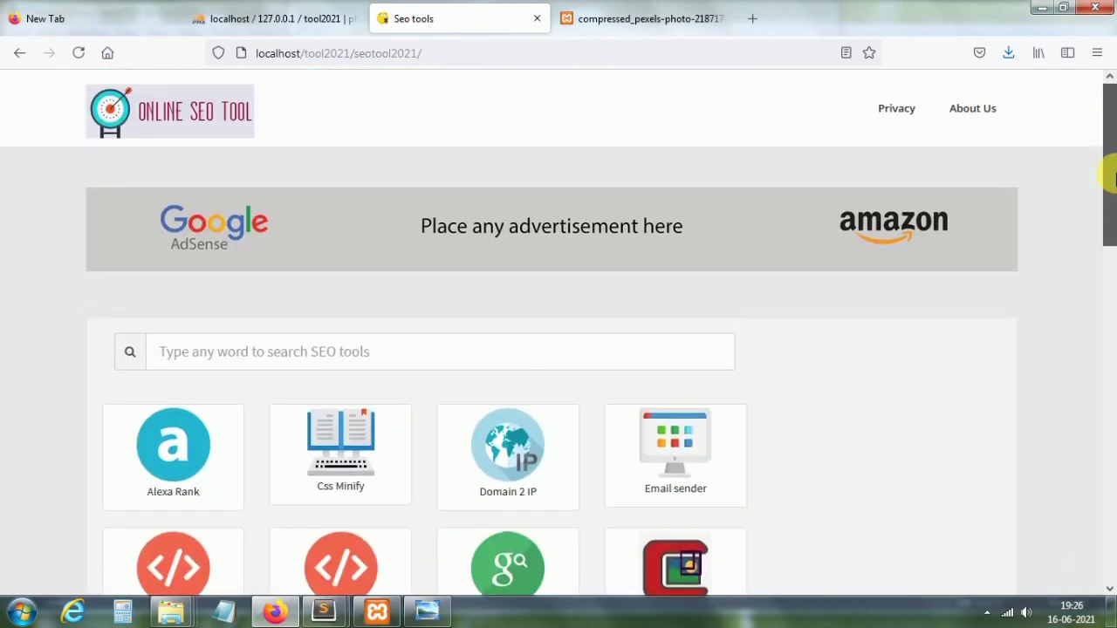
{"action": "left_click_drag", "start_coordinate": [1112, 179], "coordinate": [1107, 354]}
{"action": "left_click", "coordinate": [415, 32]}
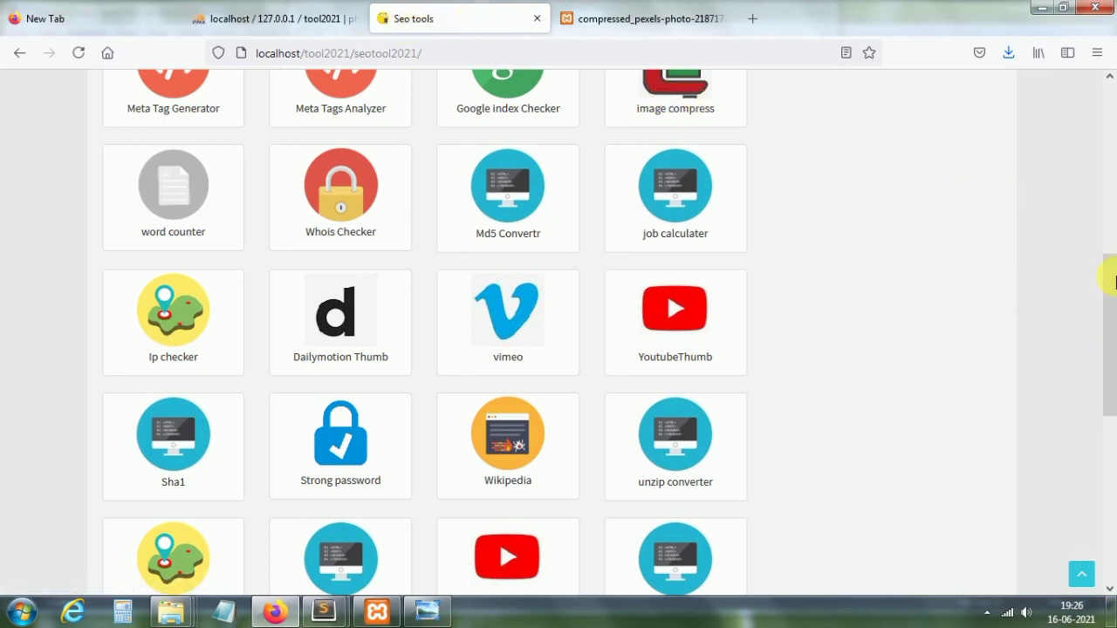
{"action": "left_click_drag", "start_coordinate": [1110, 314], "coordinate": [1109, 103]}
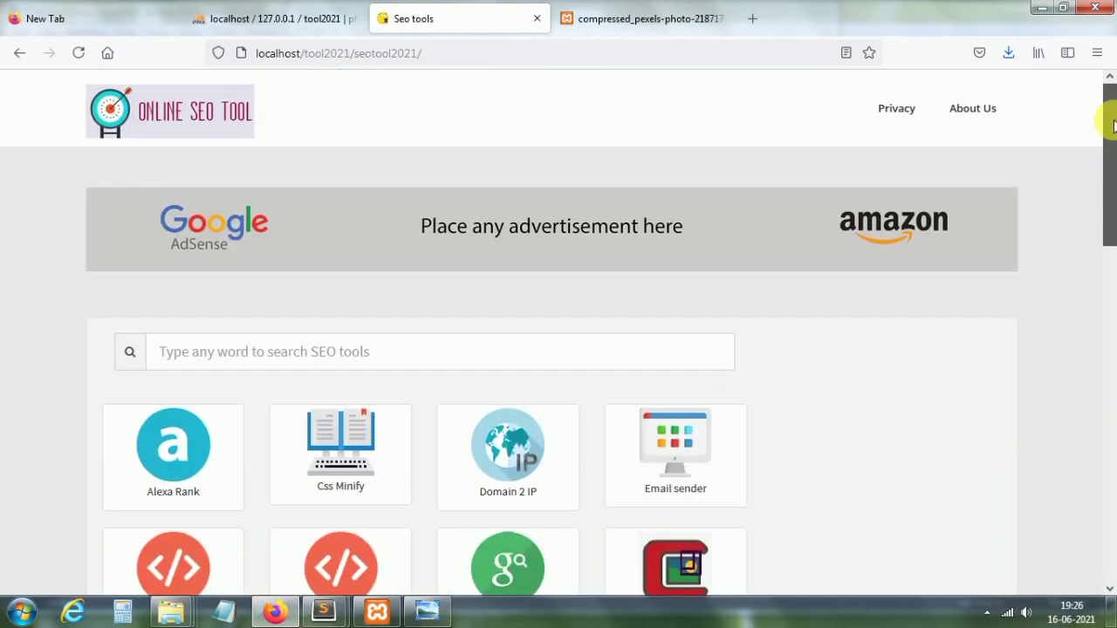